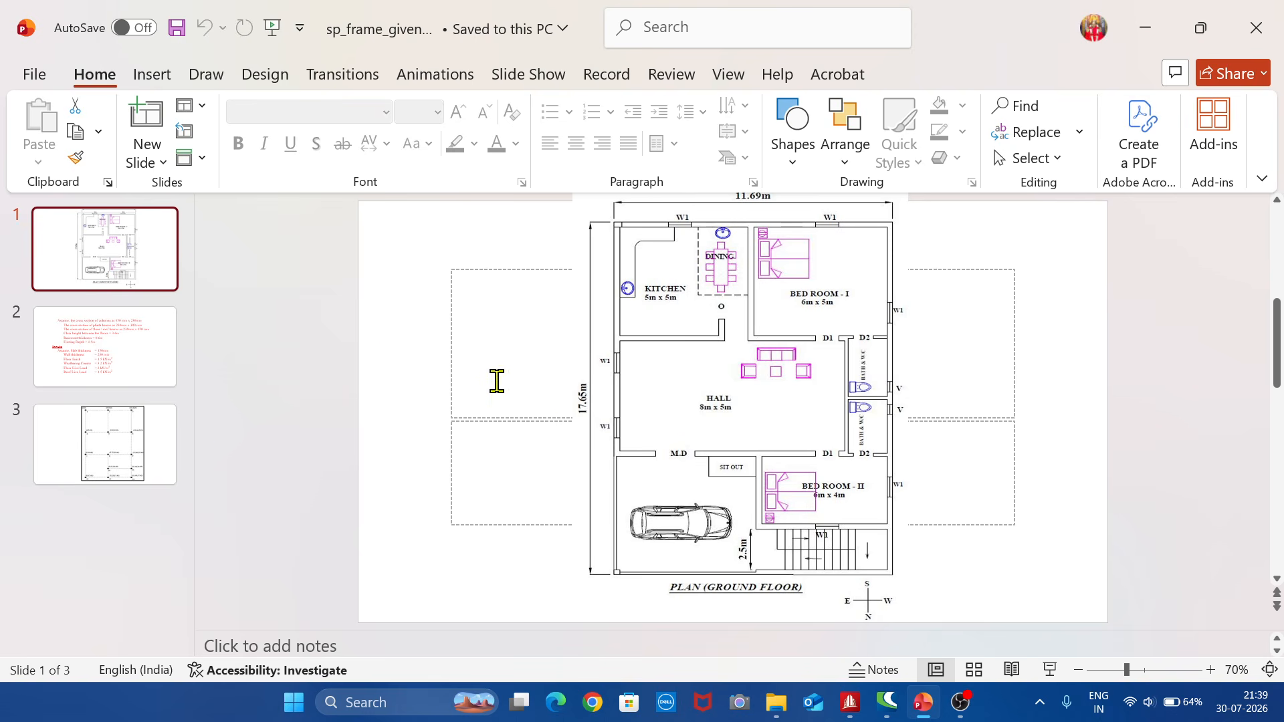
# View the slide with the column coordinates, and switch to the spframe_10 model in STAAD.Pro to list its load definition types.
pyautogui.click(122, 445)
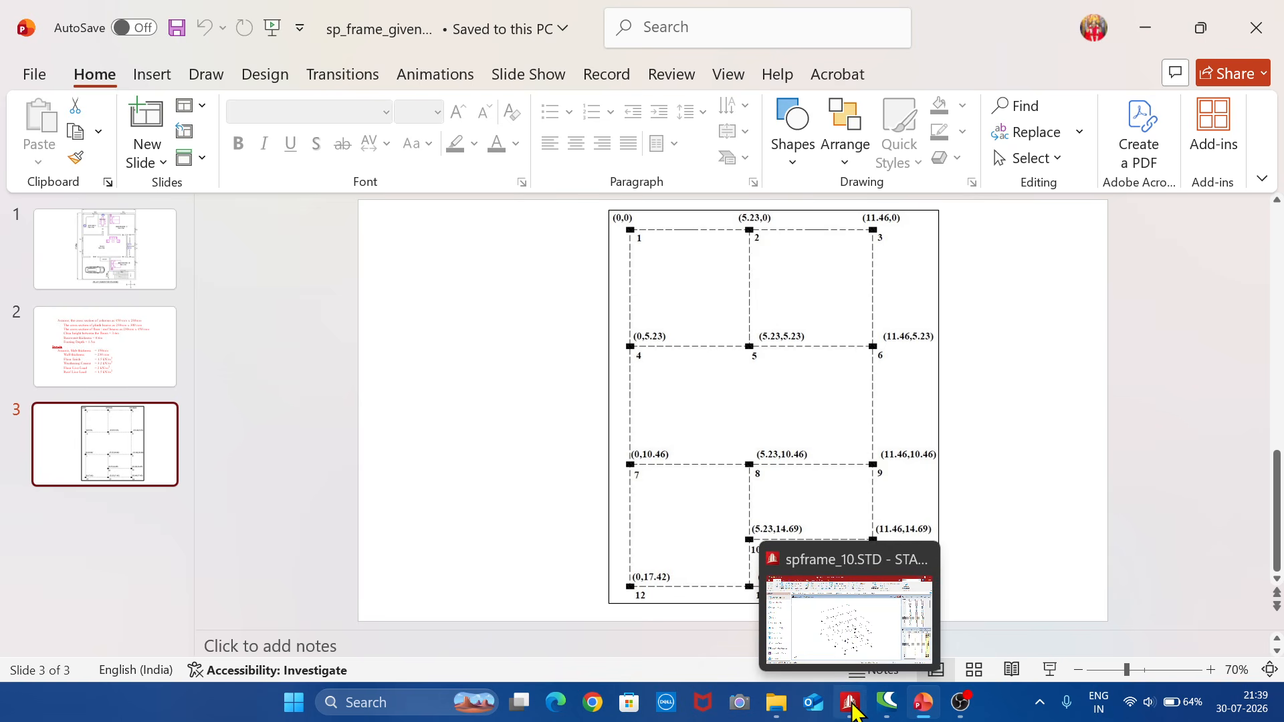
pyautogui.click(851, 704)
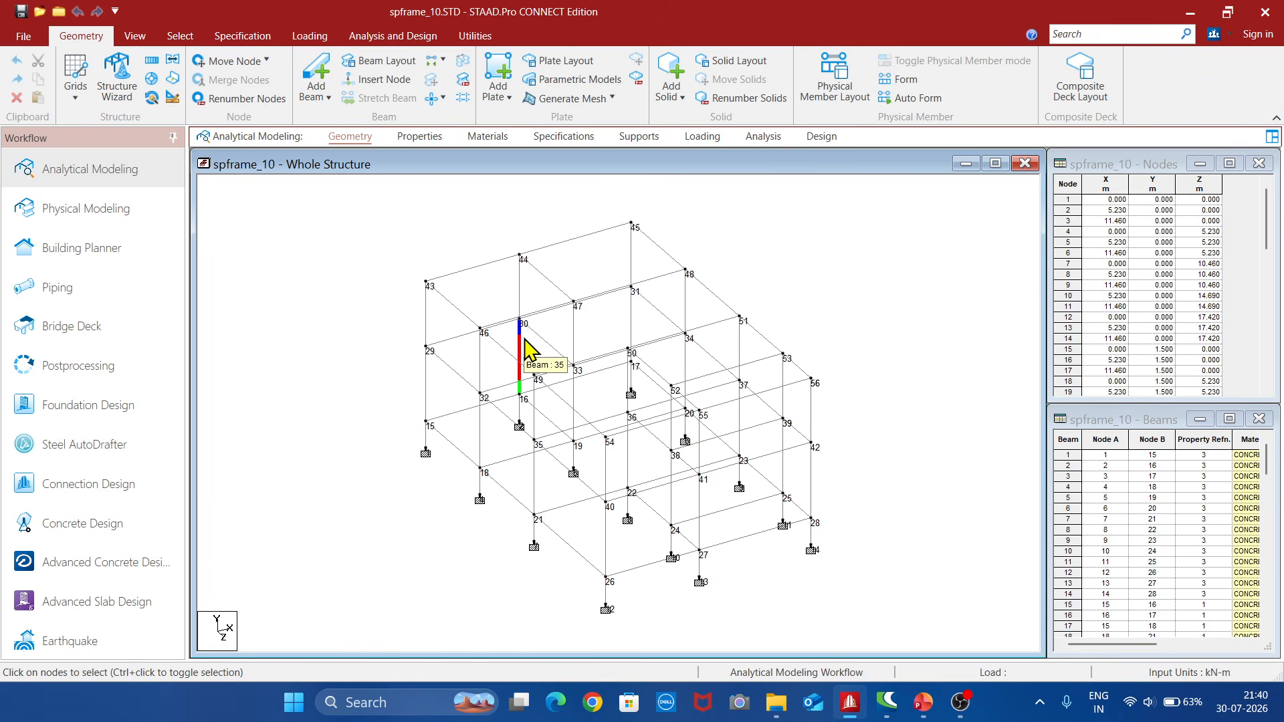
pyautogui.click(707, 139)
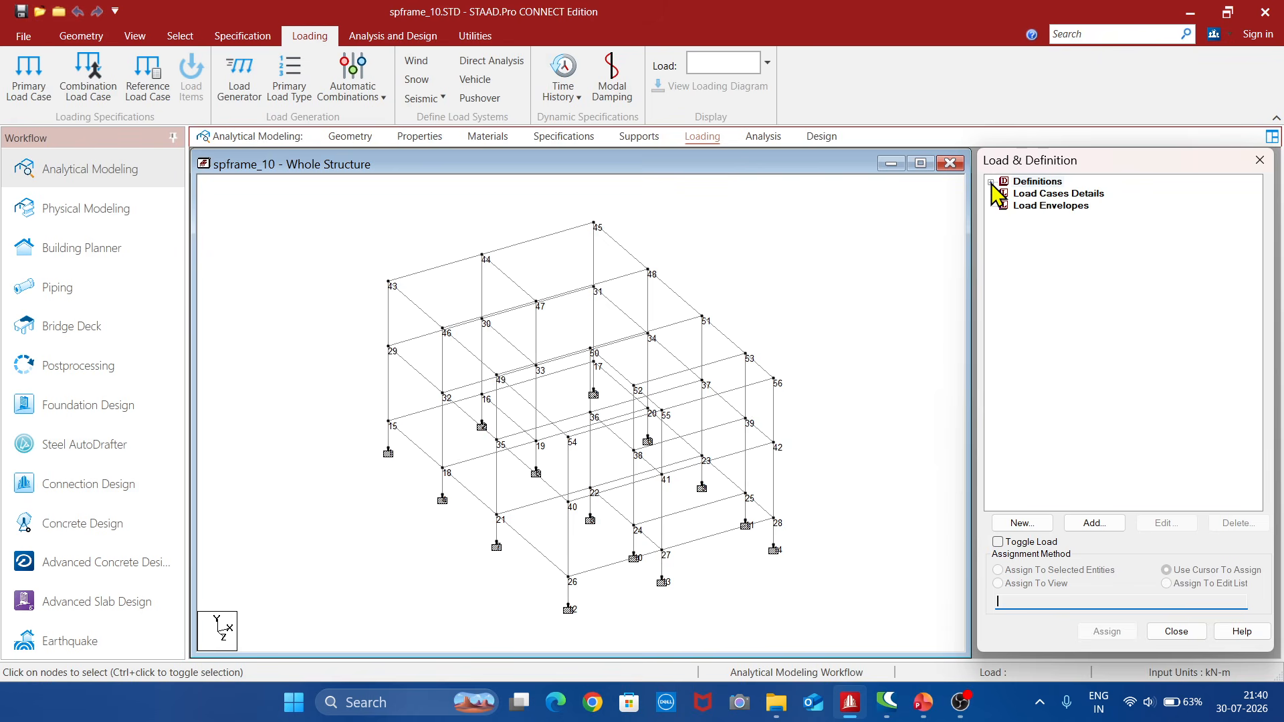
pyautogui.click(991, 182)
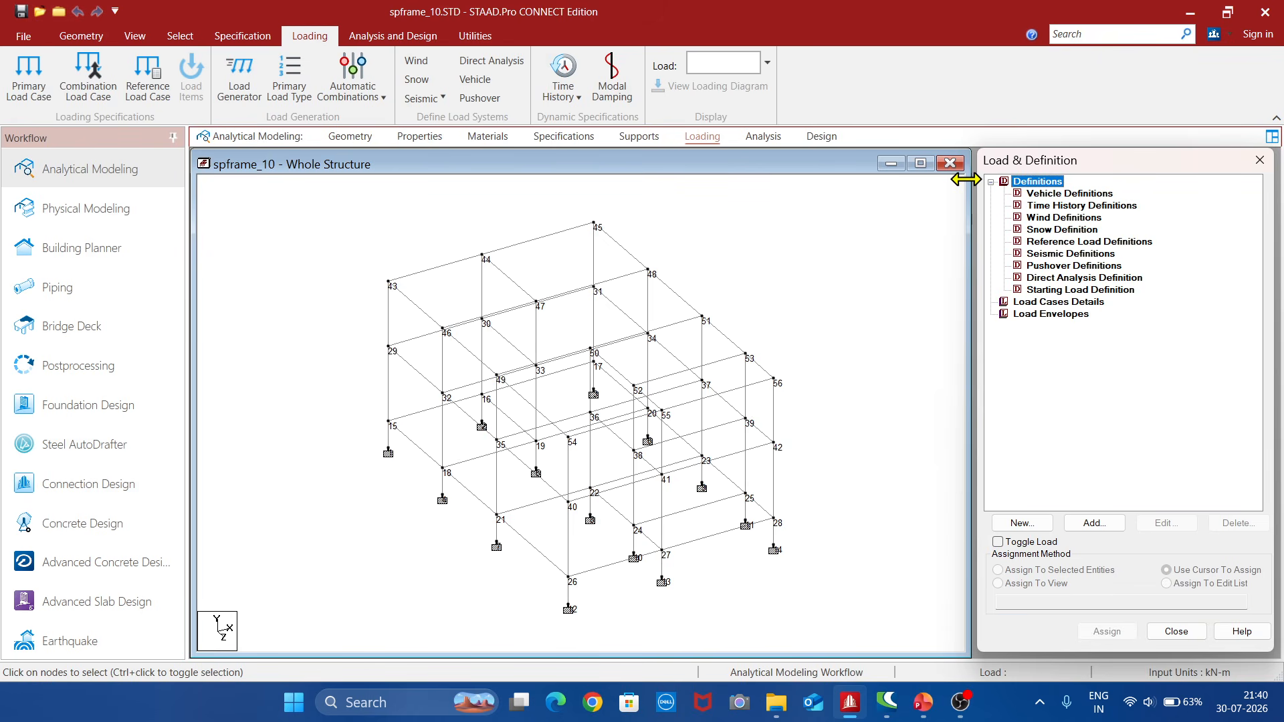
# Add reference load definition 1 with loading type Dead and the title "dead load".
pyautogui.click(1088, 242)
pyautogui.click(1094, 523)
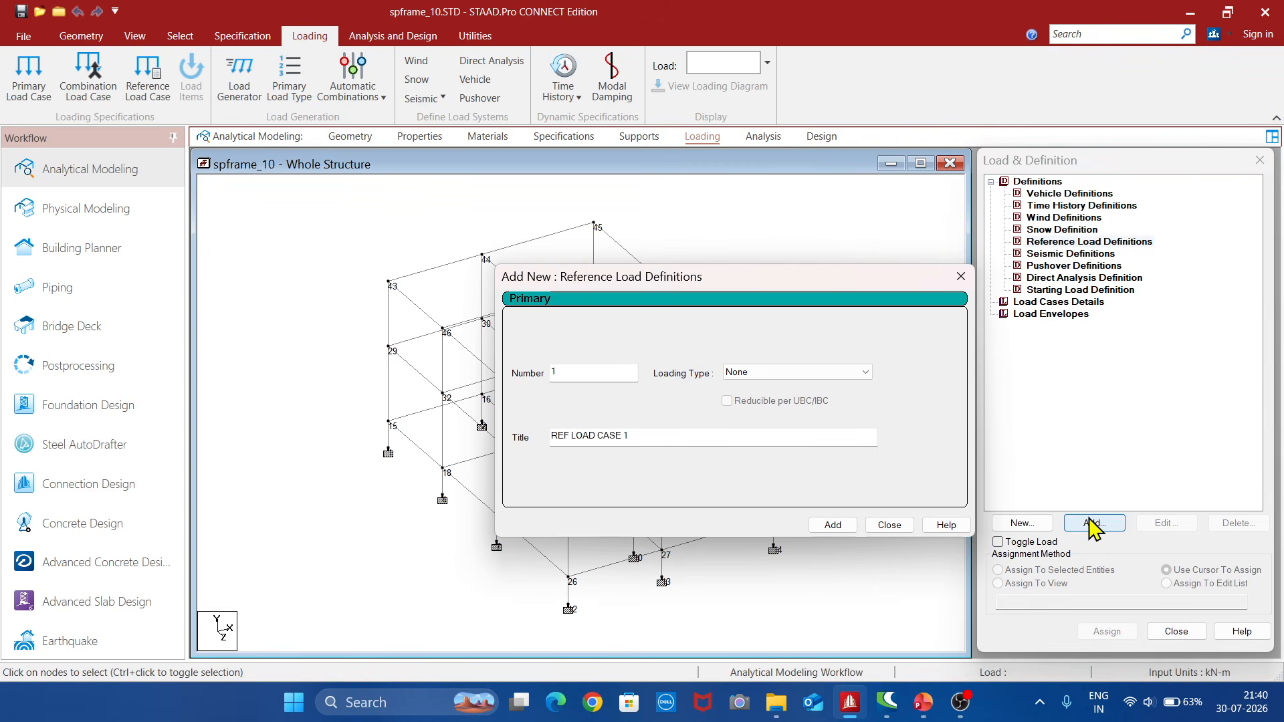
pyautogui.click(865, 373)
pyautogui.click(789, 391)
pyautogui.click(679, 441)
pyautogui.press('BackSpace')
pyautogui.press('BackSpace')
pyautogui.press('BackSpace')
pyautogui.press('BackSpace')
pyautogui.press('BackSpace')
pyautogui.press('BackSpace')
pyautogui.press('BackSpace')
pyautogui.press('BackSpace')
pyautogui.press('BackSpace')
pyautogui.press('BackSpace')
pyautogui.press('BackSpace')
pyautogui.press('BackSpace')
pyautogui.press('BackSpace')
pyautogui.press('BackSpace')
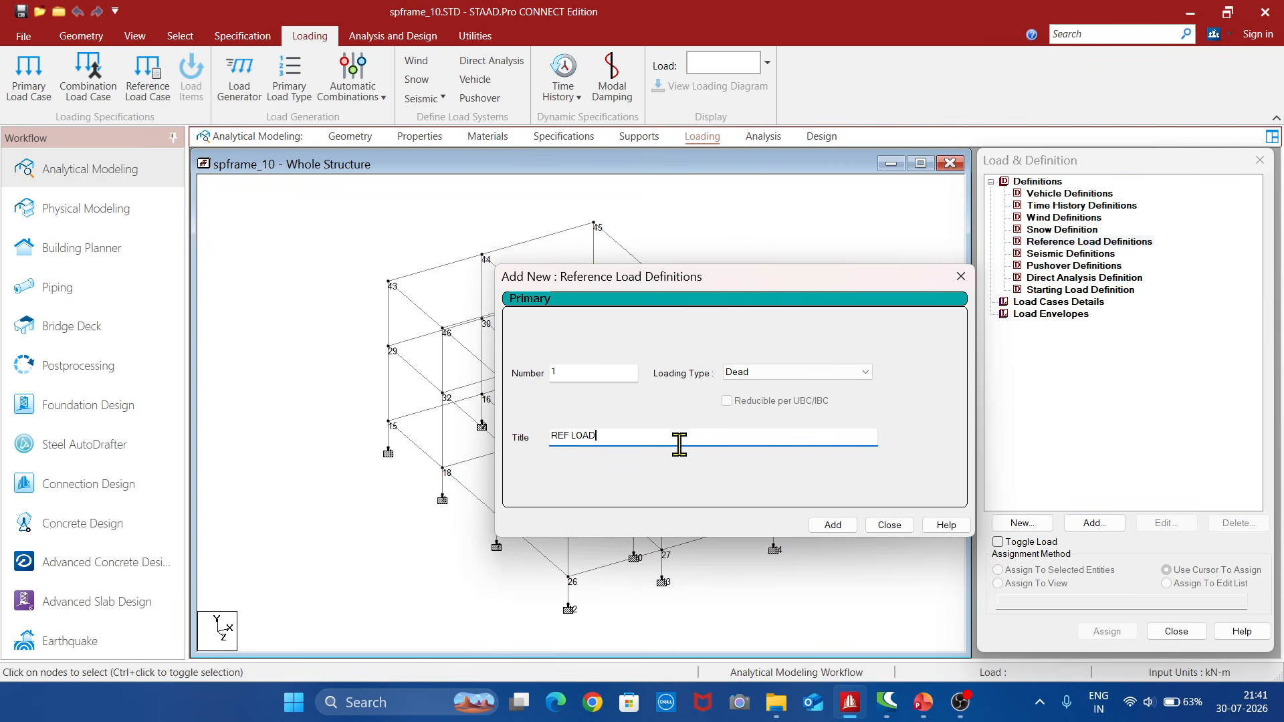
pyautogui.write('dead load')
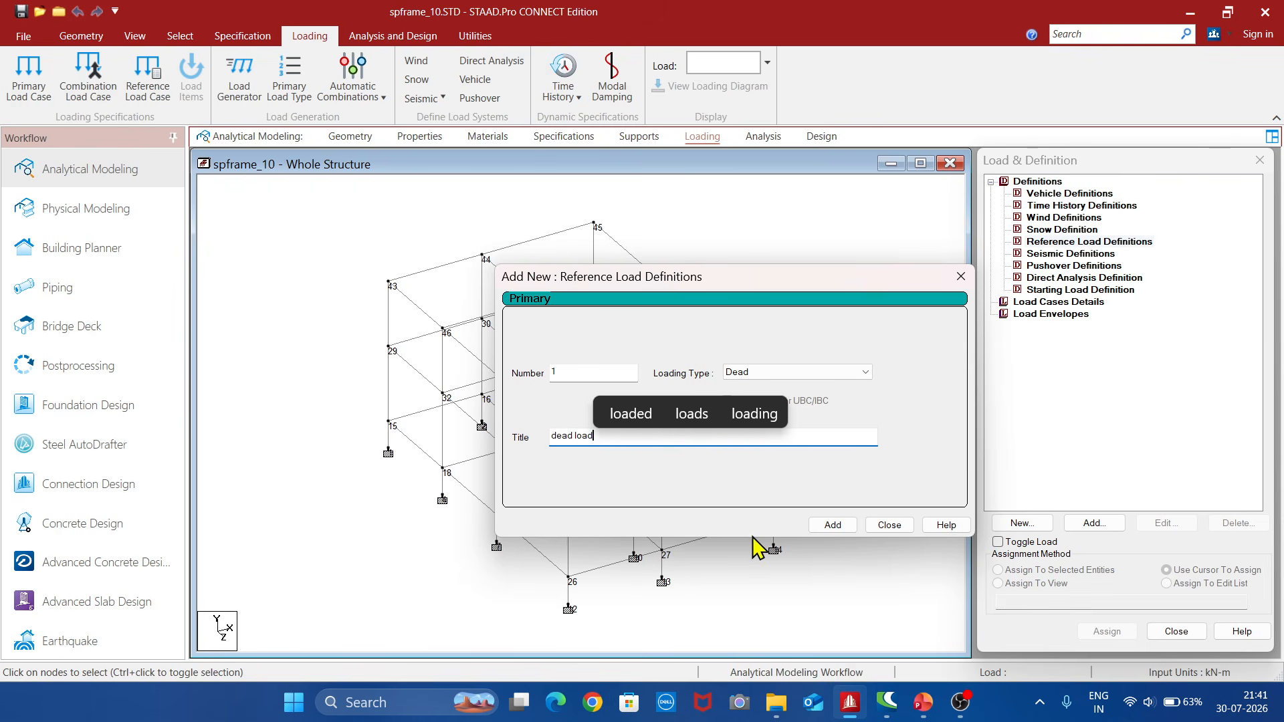
pyautogui.click(832, 525)
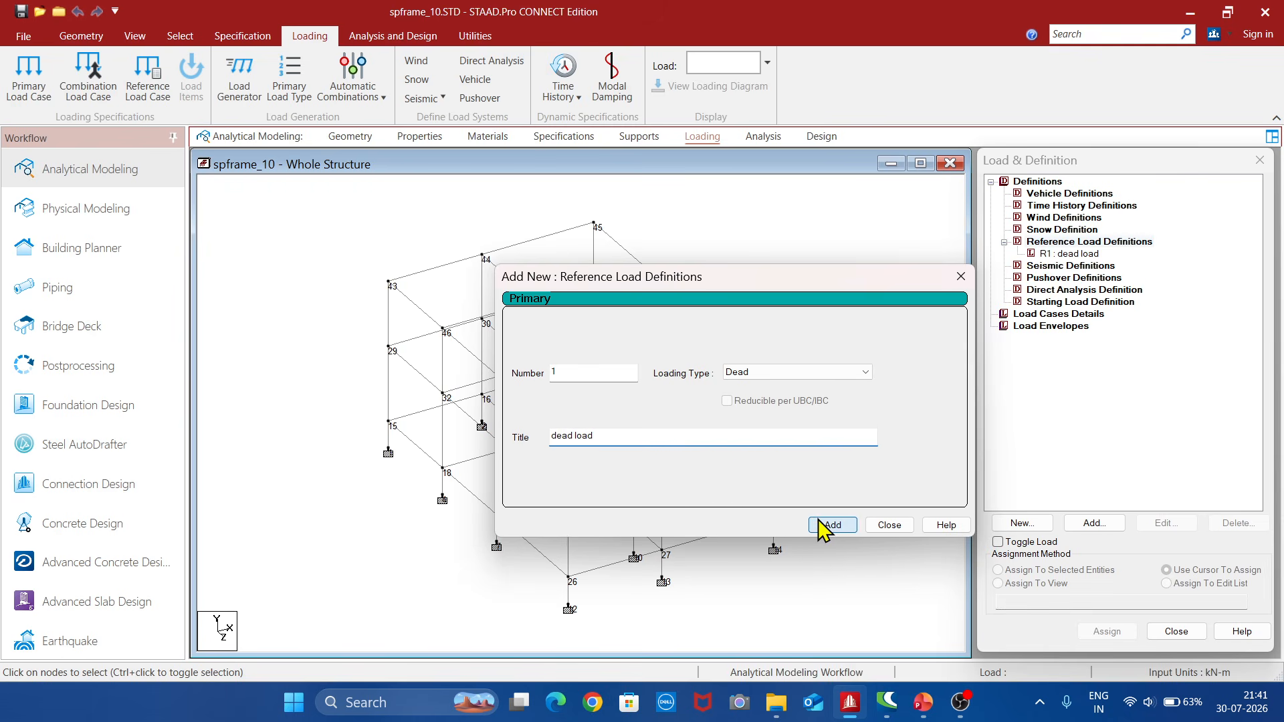
# Add reference load definition 2 with loading type Live and the title "floor live".
pyautogui.click(831, 375)
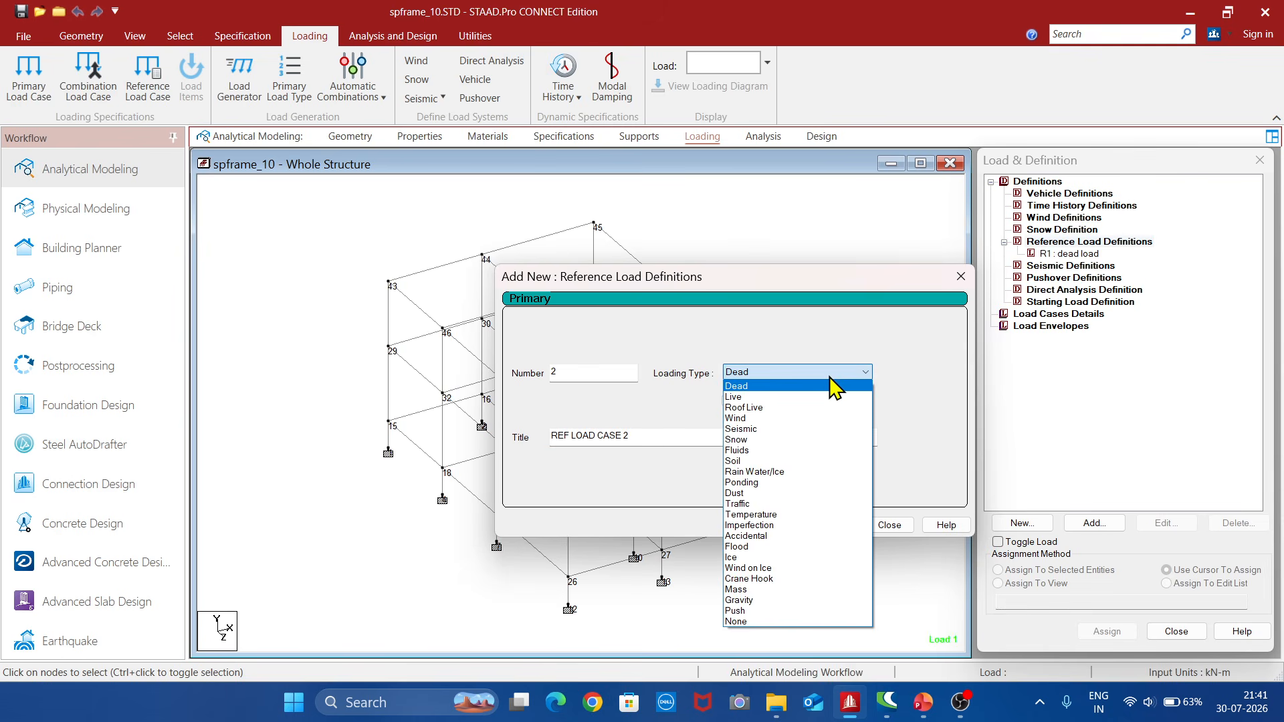
pyautogui.click(755, 401)
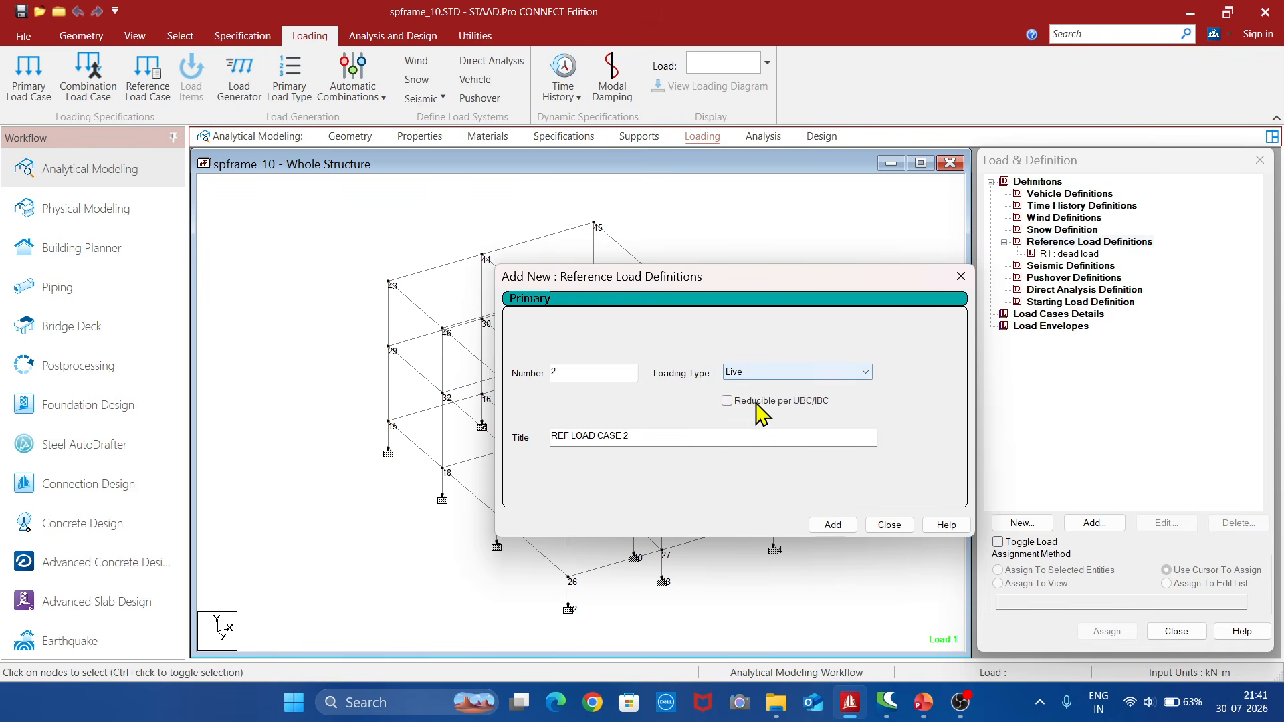
pyautogui.click(655, 437)
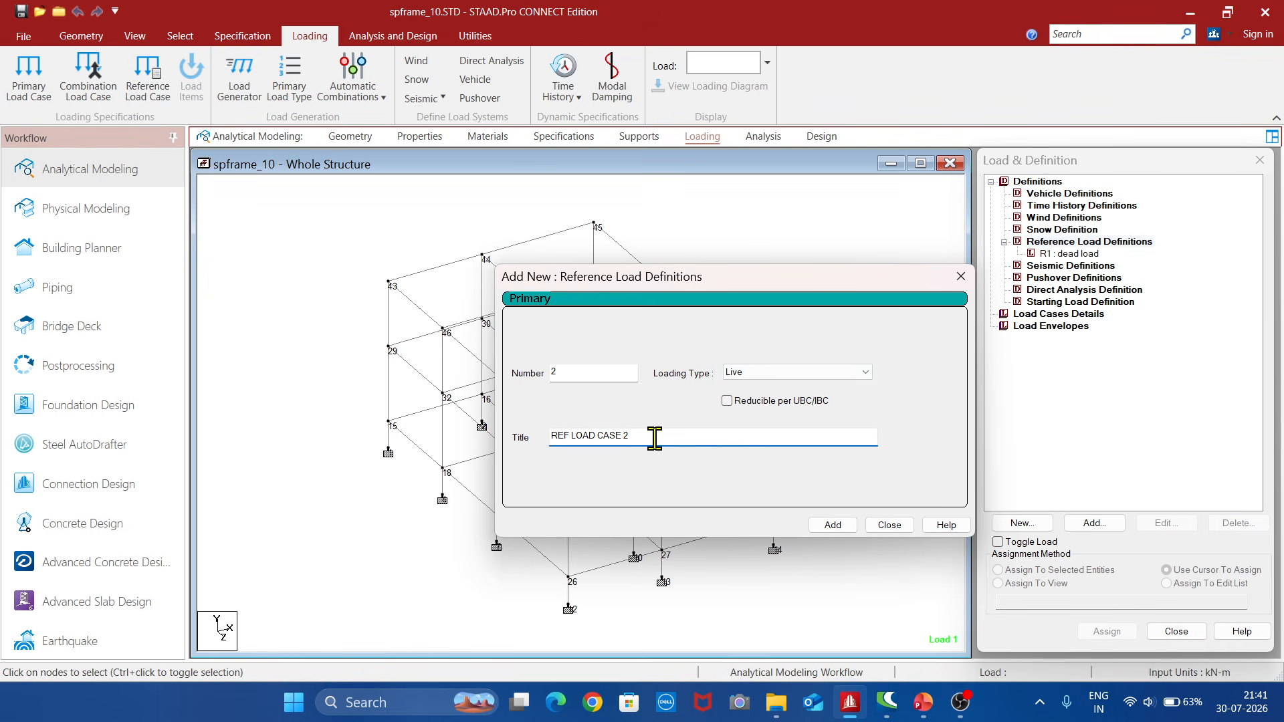
pyautogui.press('BackSpace')
pyautogui.press('BackSpace')
pyautogui.press('BackSpace')
pyautogui.press('BackSpace')
pyautogui.press('BackSpace')
pyautogui.press('BackSpace')
pyautogui.press('BackSpace')
pyautogui.press('BackSpace')
pyautogui.press('BackSpace')
pyautogui.press('BackSpace')
pyautogui.press('BackSpace')
pyautogui.press('BackSpace')
pyautogui.press('BackSpace')
pyautogui.press('BackSpace')
pyautogui.write('floor')
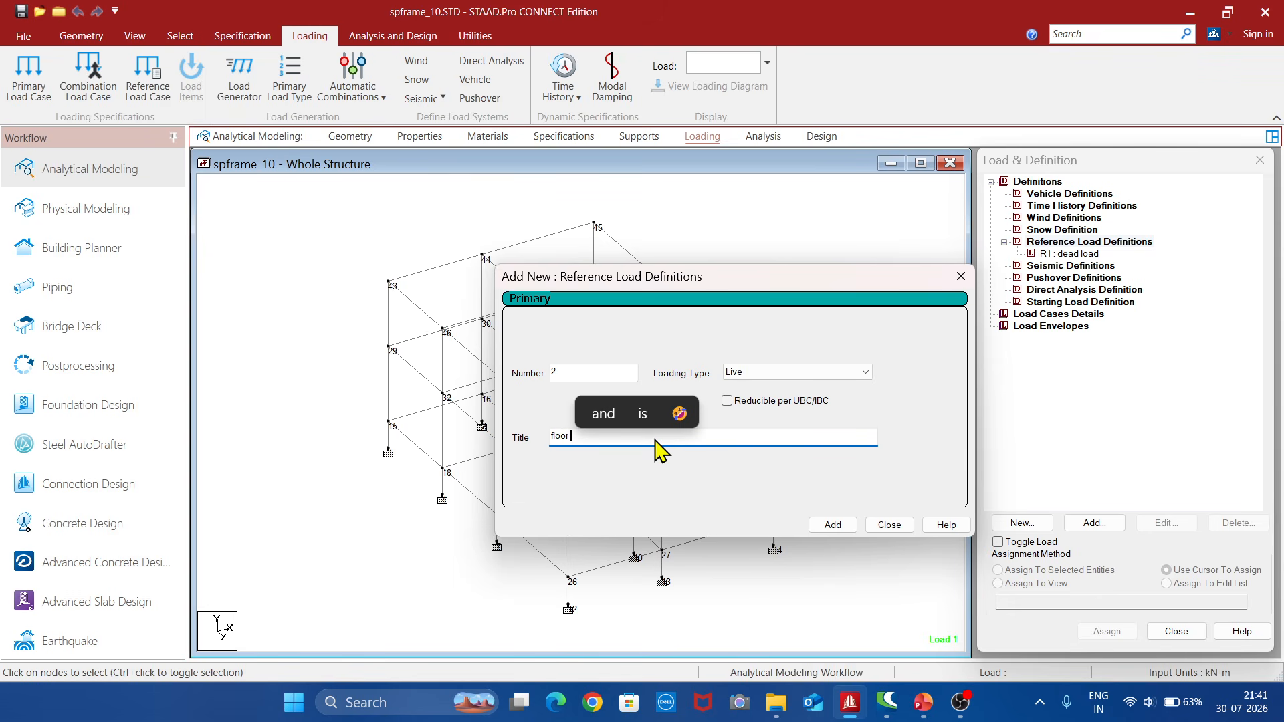
pyautogui.write(' live')
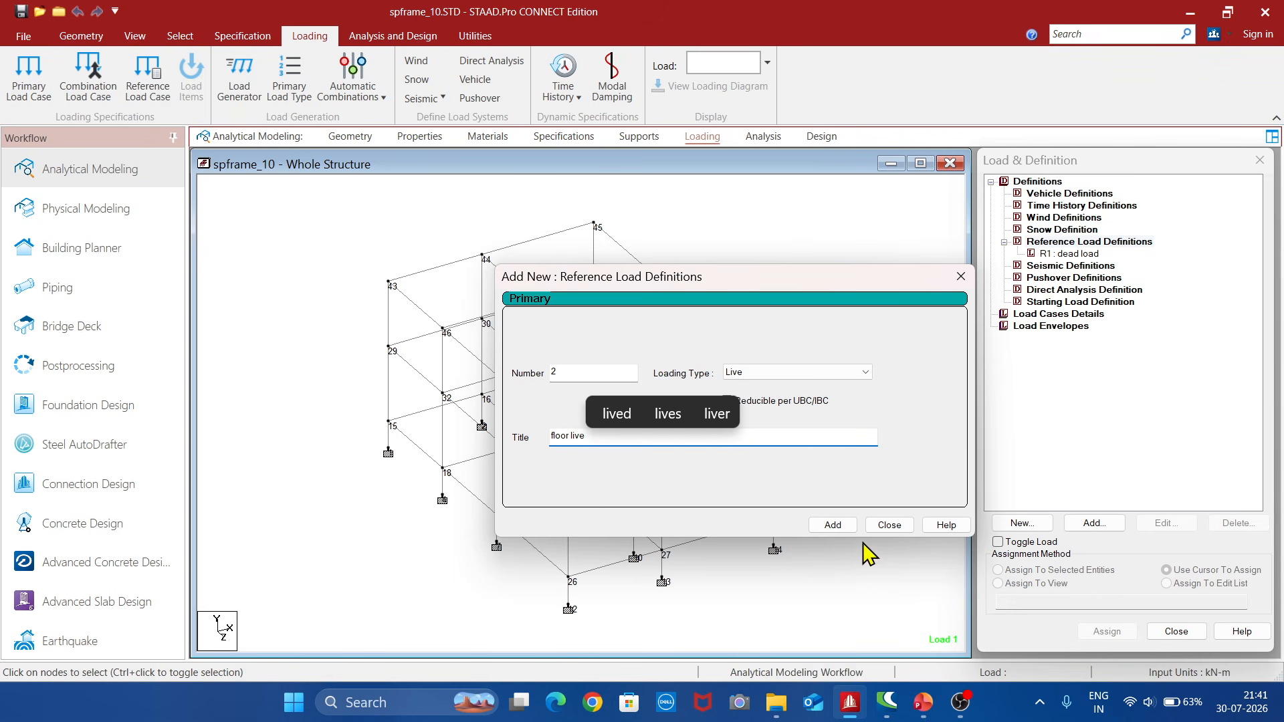
pyautogui.click(833, 527)
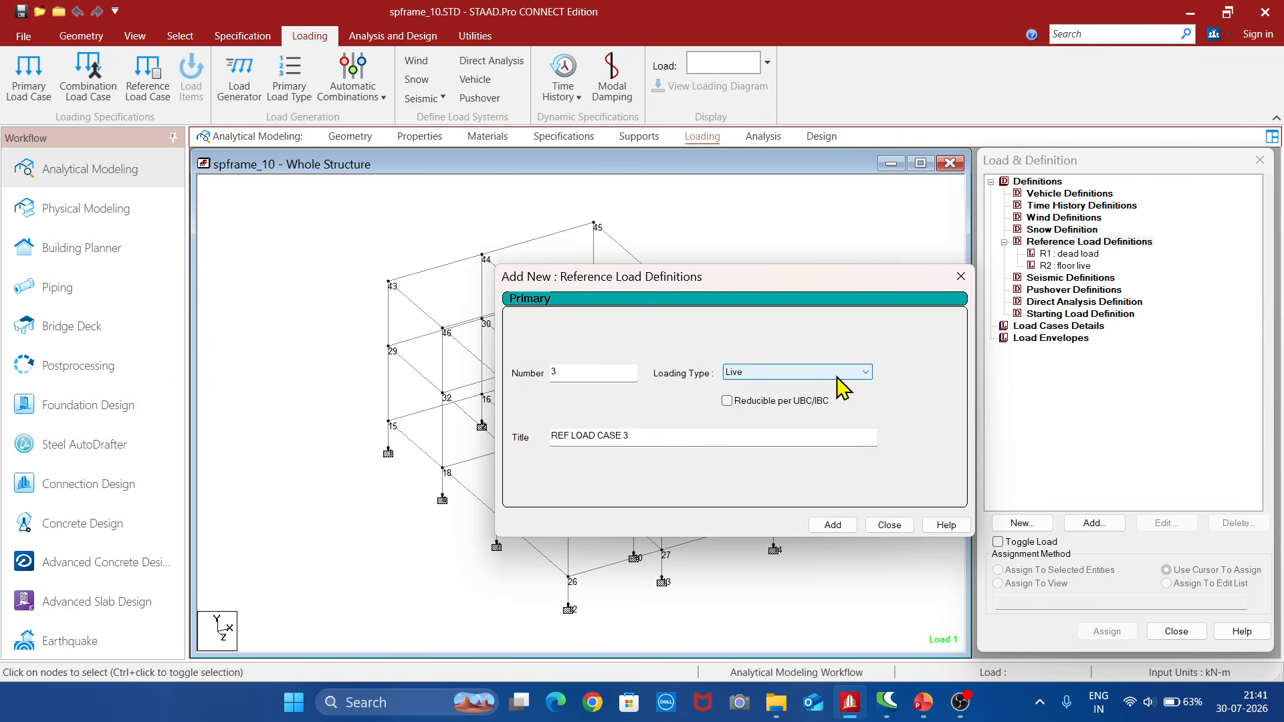
# Add reference load definition 3 with loading type Live and the title "roof live", and finish adding reference load definitions.
pyautogui.click(655, 443)
pyautogui.press('BackSpace')
pyautogui.press('BackSpace')
pyautogui.press('BackSpace')
pyautogui.press('BackSpace')
pyautogui.press('BackSpace')
pyautogui.press('BackSpace')
pyautogui.press('BackSpace')
pyautogui.press('BackSpace')
pyautogui.press('BackSpace')
pyautogui.press('BackSpace')
pyautogui.press('BackSpace')
pyautogui.press('BackSpace')
pyautogui.press('BackSpace')
pyautogui.press('BackSpace')
pyautogui.write('r')
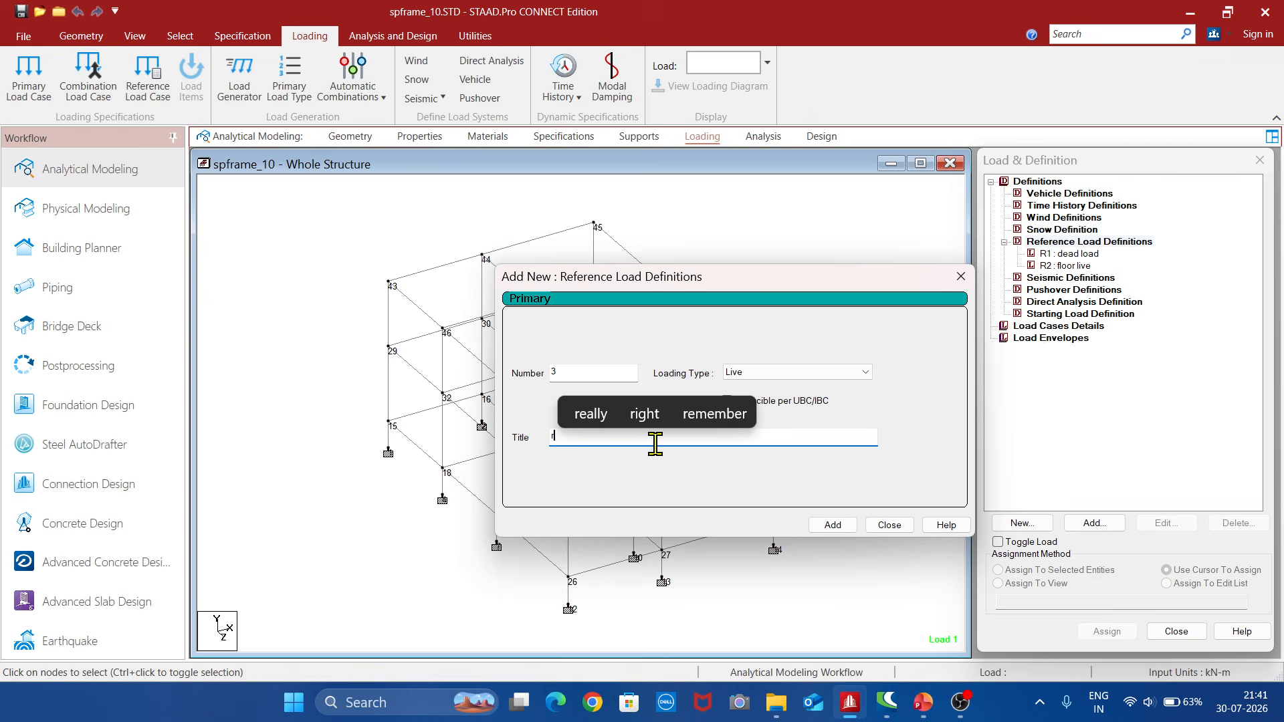
pyautogui.write('oof')
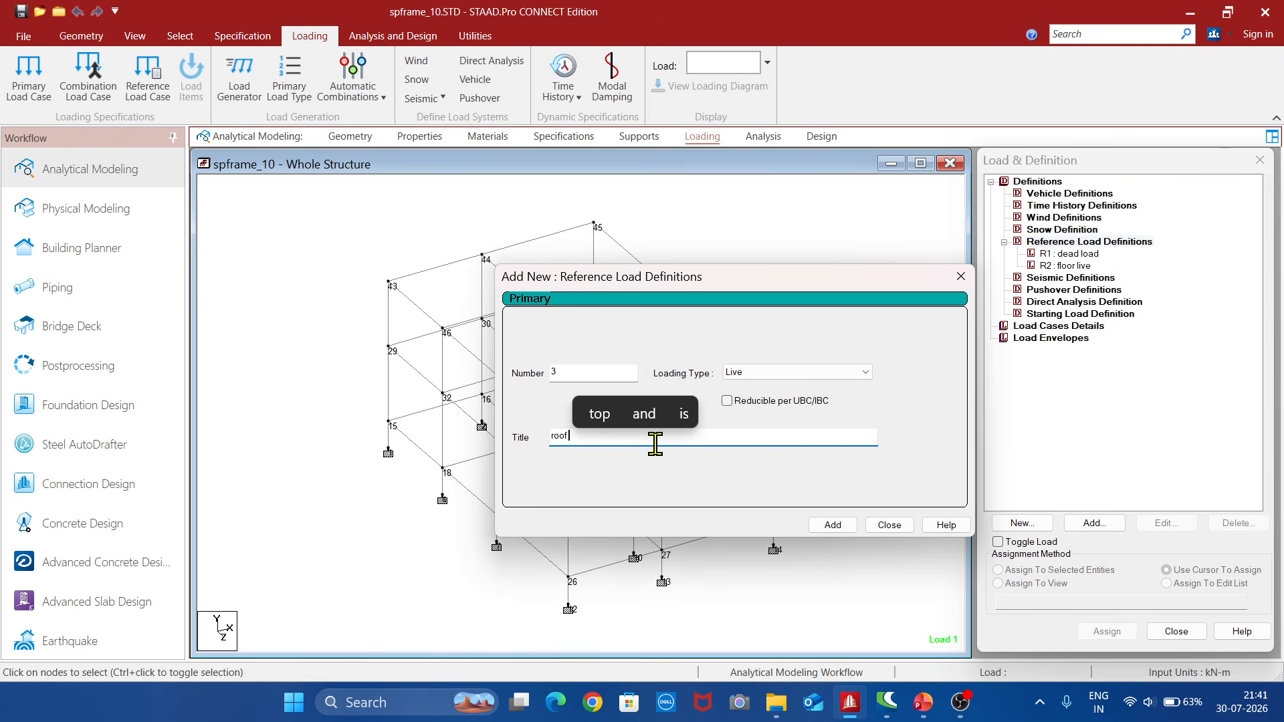
pyautogui.write(' live')
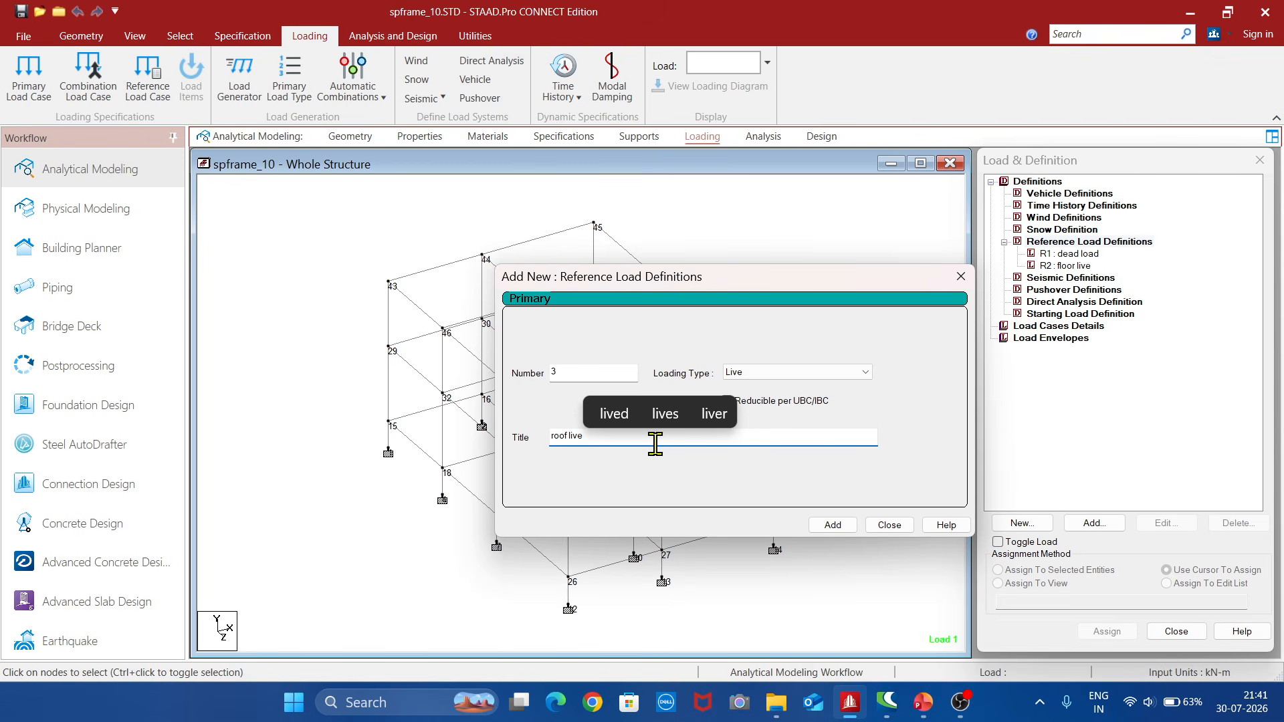
pyautogui.click(827, 527)
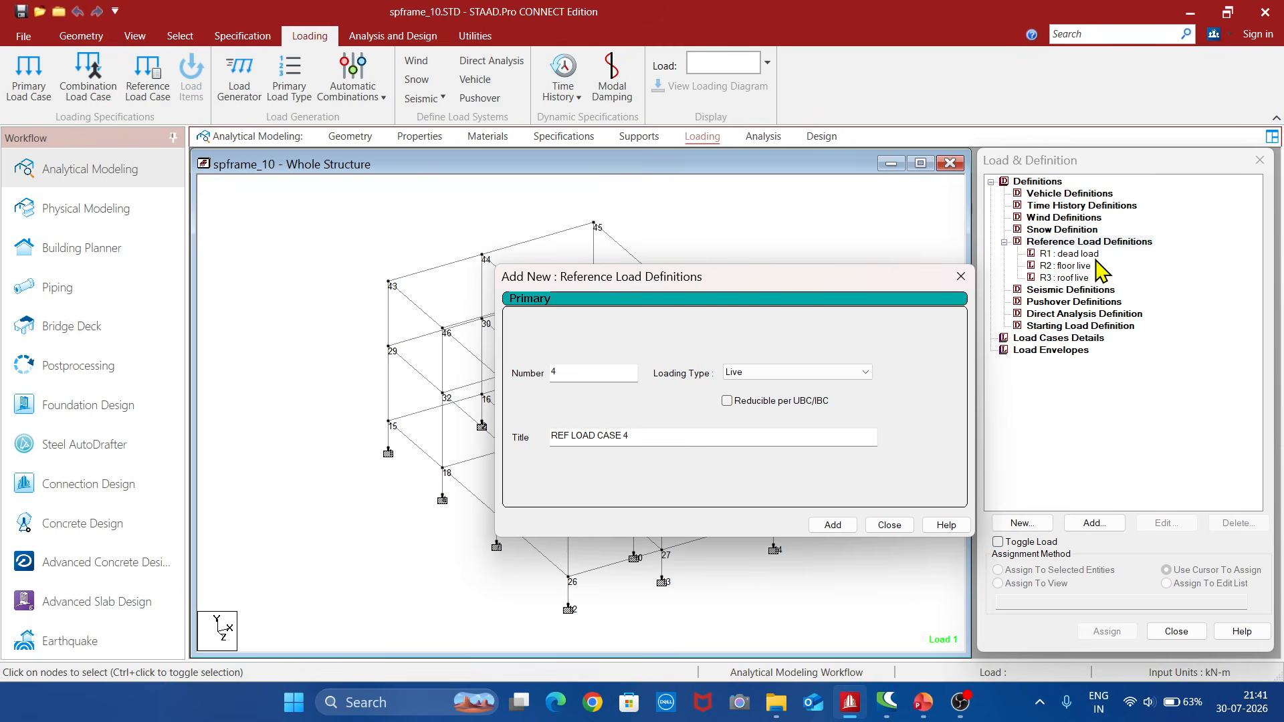
pyautogui.click(889, 525)
# Add a selfweight load in the Y direction with factor -1 to the dead load reference case.
pyautogui.click(1080, 254)
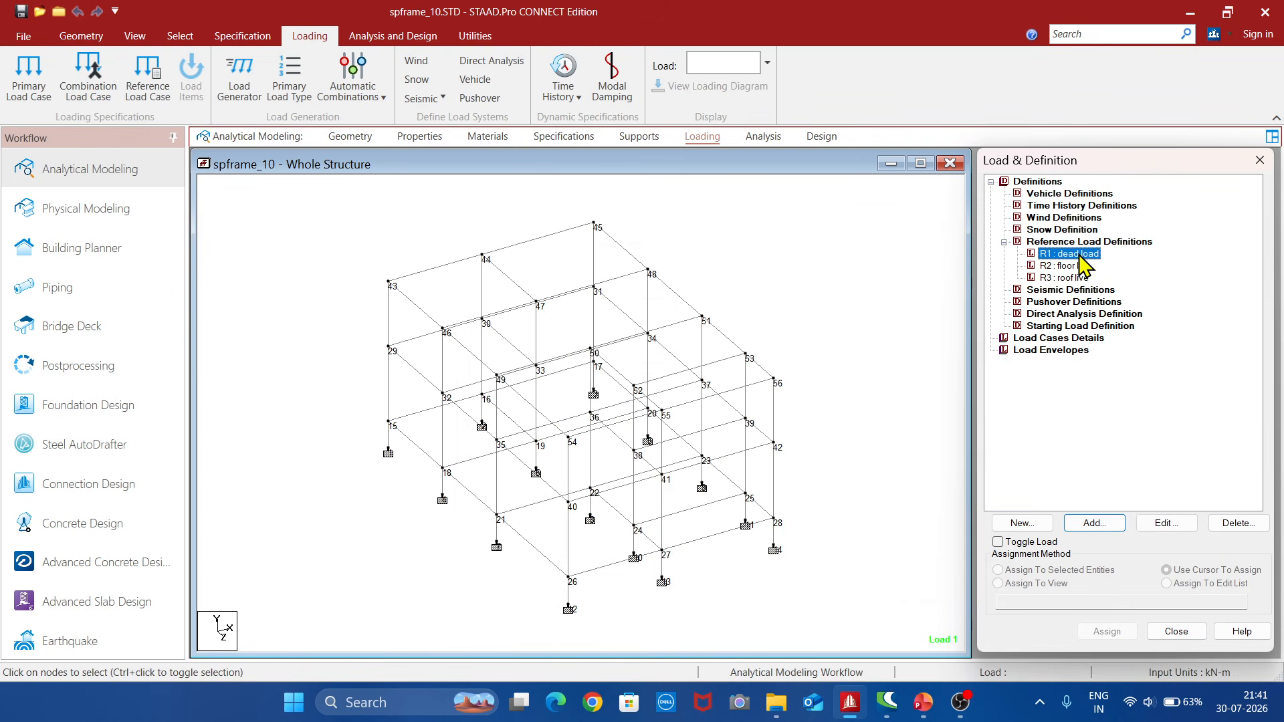
pyautogui.click(1094, 523)
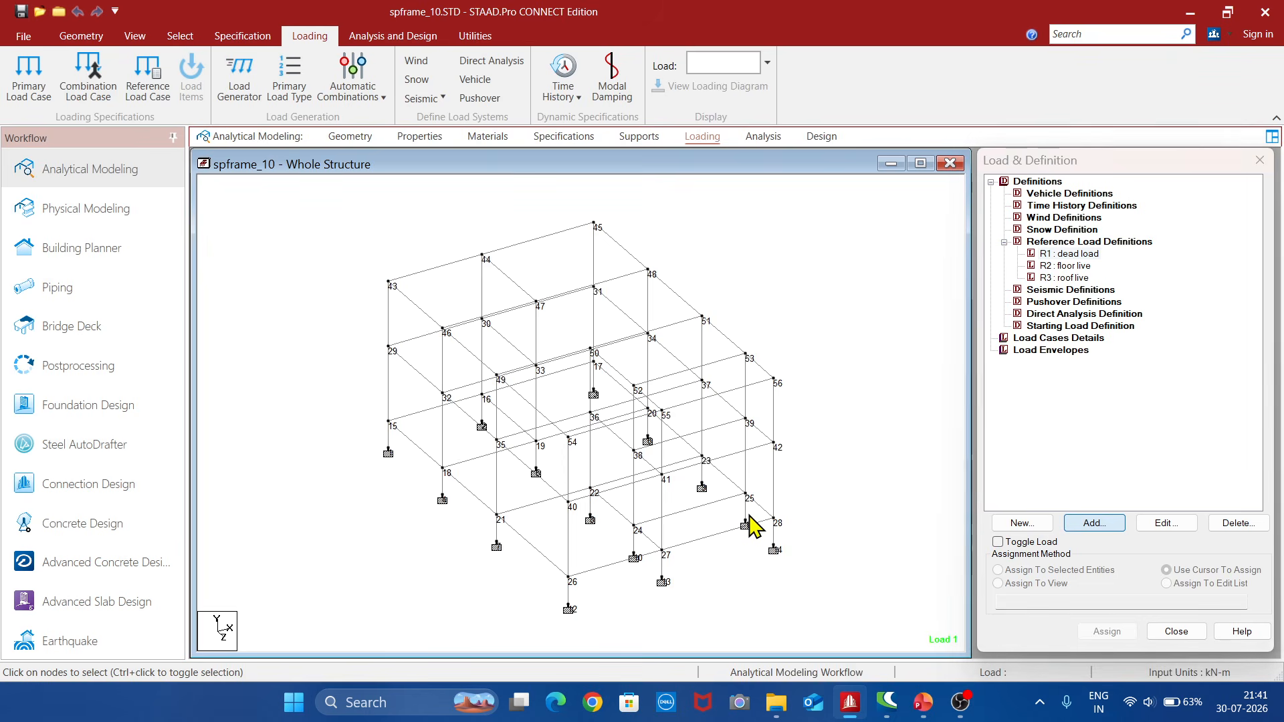
pyautogui.moveTo(634, 167); pyautogui.dragTo(473, 113)
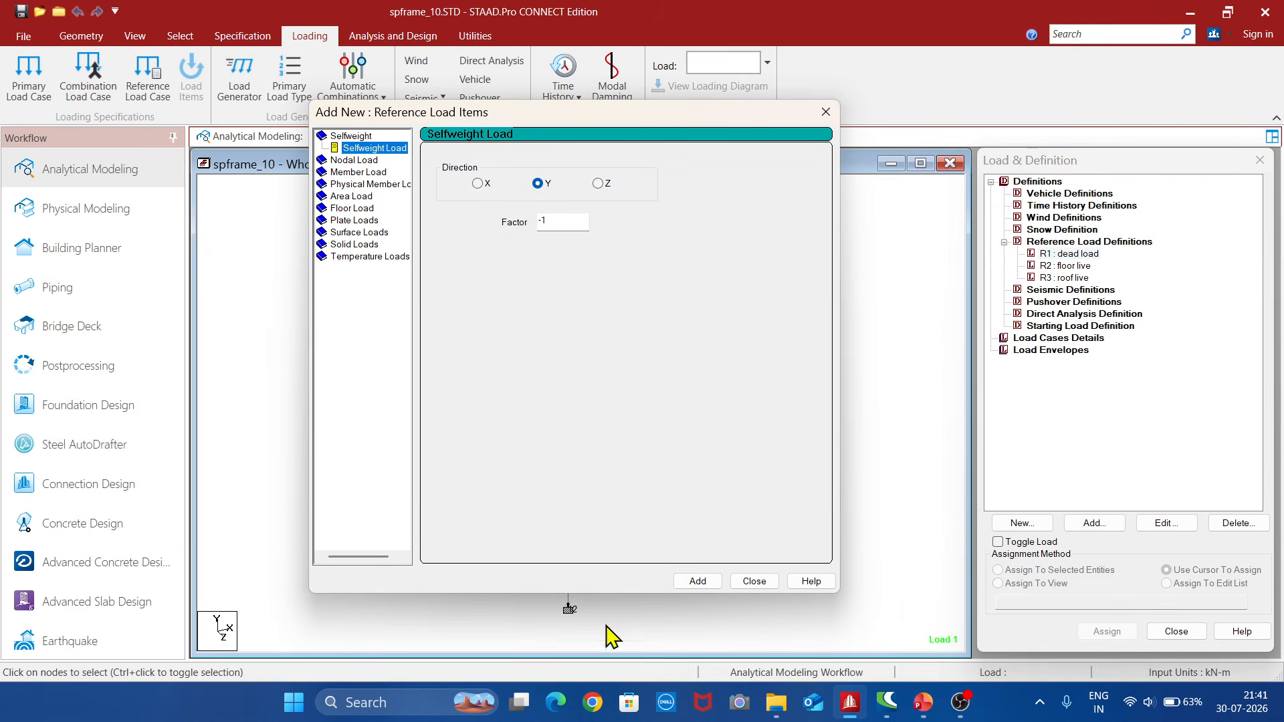
pyautogui.click(701, 583)
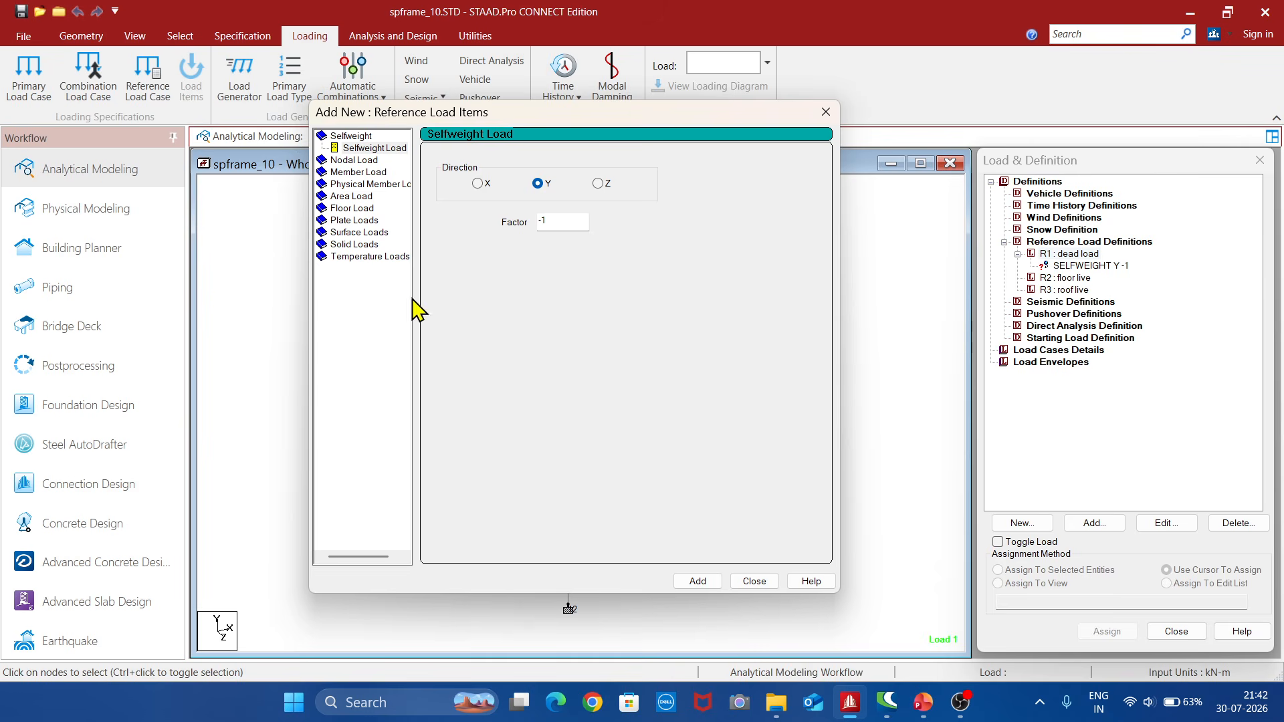
# Add a floor load of -3.75 kN/m2 in Global Y over the Y range 5.7 m to 9.3 m to the dead load.
pyautogui.click(361, 208)
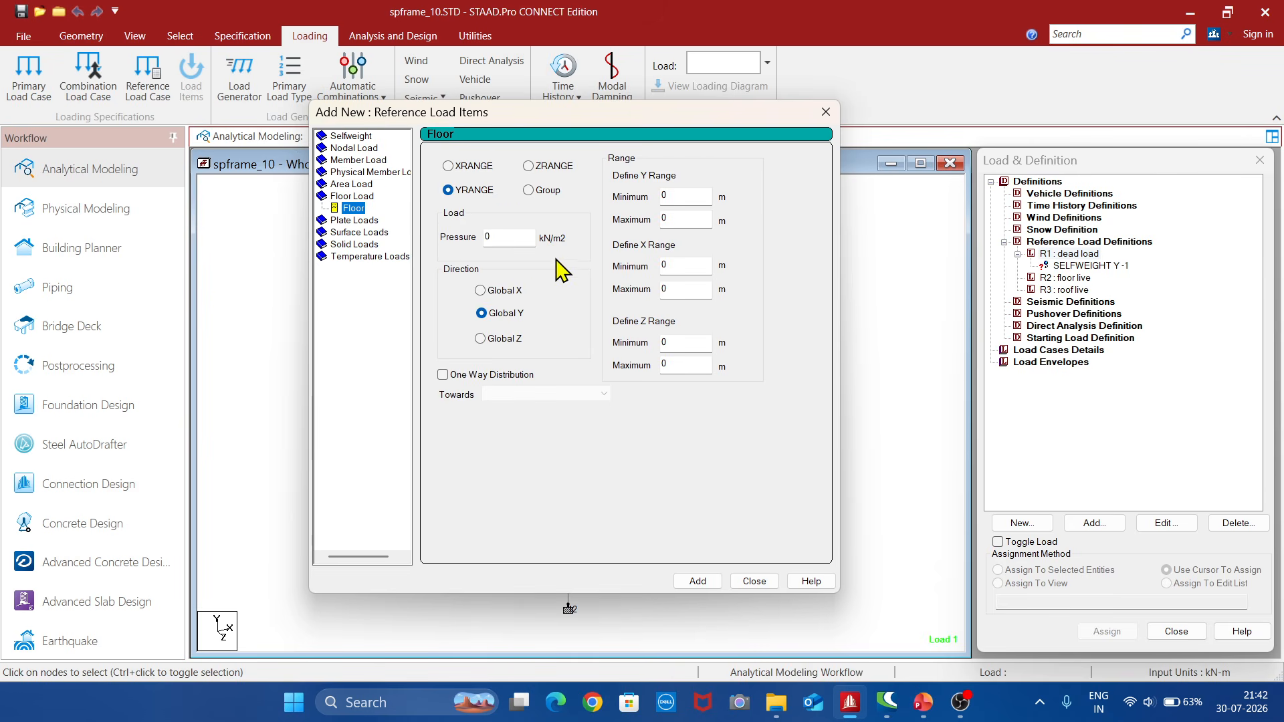
pyautogui.click(516, 238)
pyautogui.write('-3.75')
pyautogui.moveTo(652, 117); pyautogui.dragTo(830, 122)
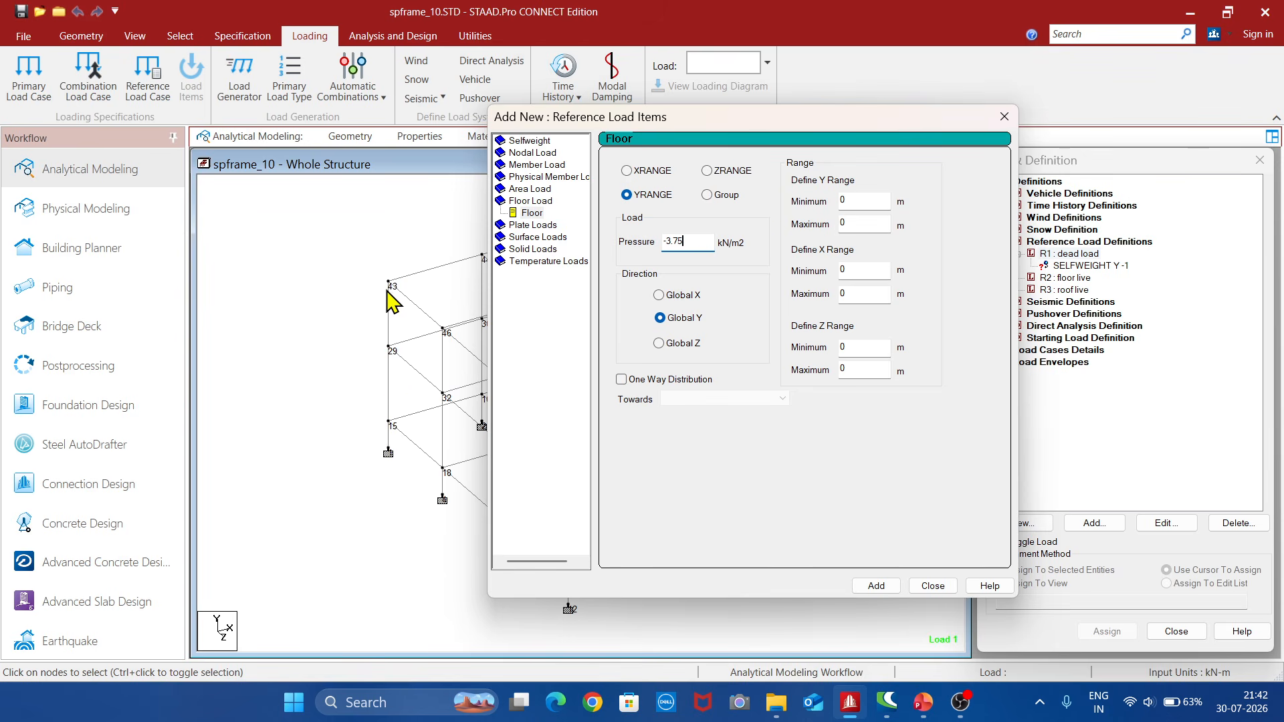
pyautogui.click(862, 205)
pyautogui.press('BackSpace')
pyautogui.write('5.7')
pyautogui.click(867, 228)
pyautogui.press('BackSpace')
pyautogui.write('9.3')
pyautogui.click(888, 586)
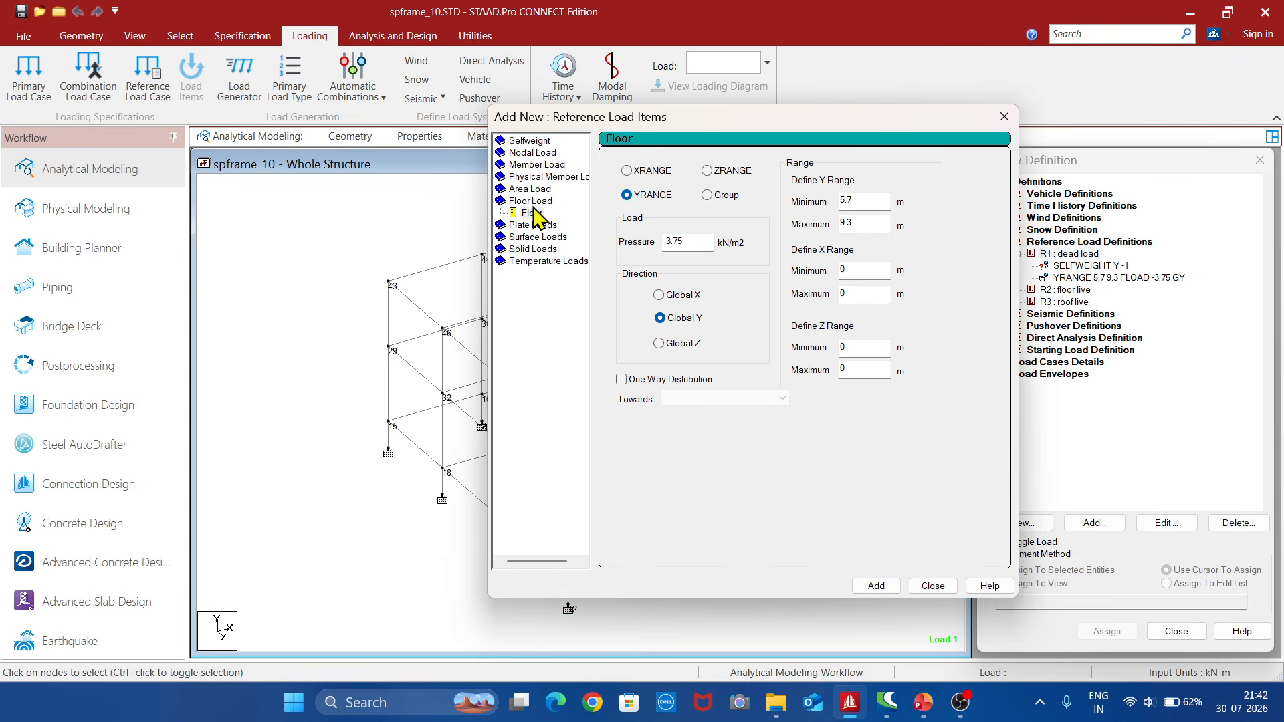
# Add a floor load of -1.5 kN/m2 in Global Y to the dead load, with both Y range limits at 5.7 m.
pyautogui.click(695, 241)
pyautogui.press('BackSpace')
pyautogui.press('BackSpace')
pyautogui.press('BackSpace')
pyautogui.press('BackSpace')
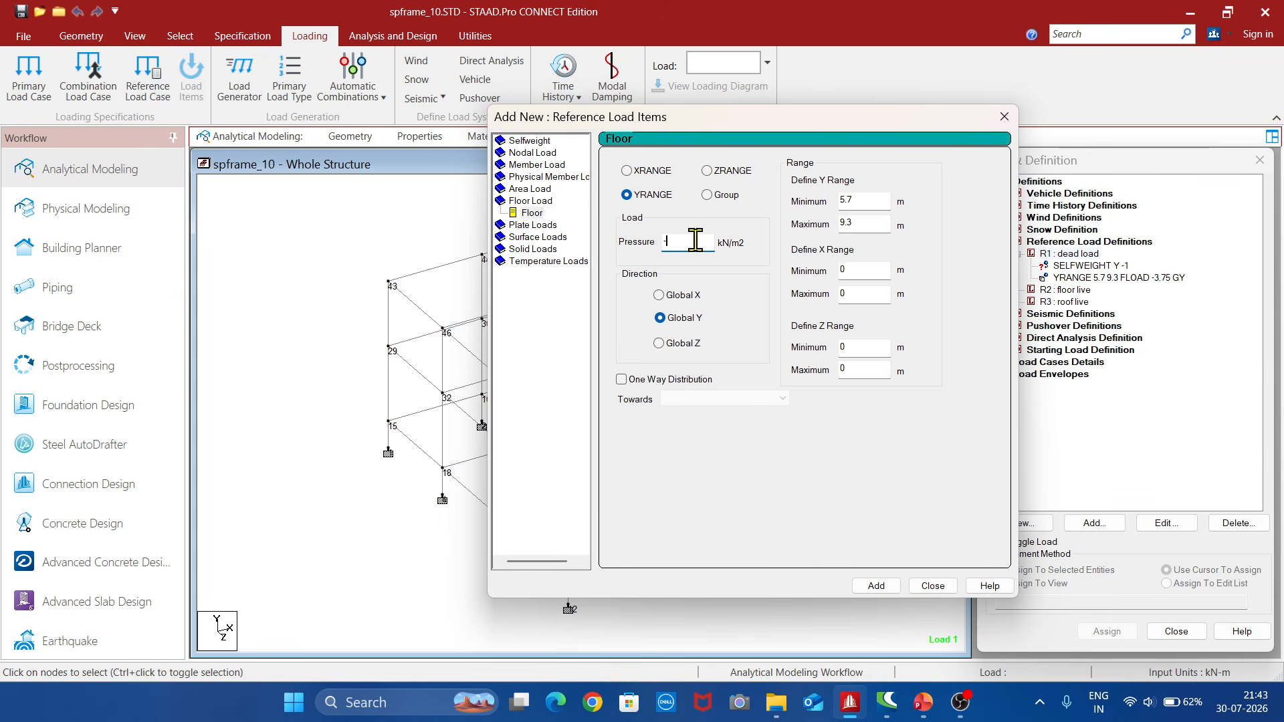
pyautogui.write('1.5')
pyautogui.click(862, 223)
pyautogui.press('BackSpace')
pyautogui.press('BackSpace')
pyautogui.press('BackSpace')
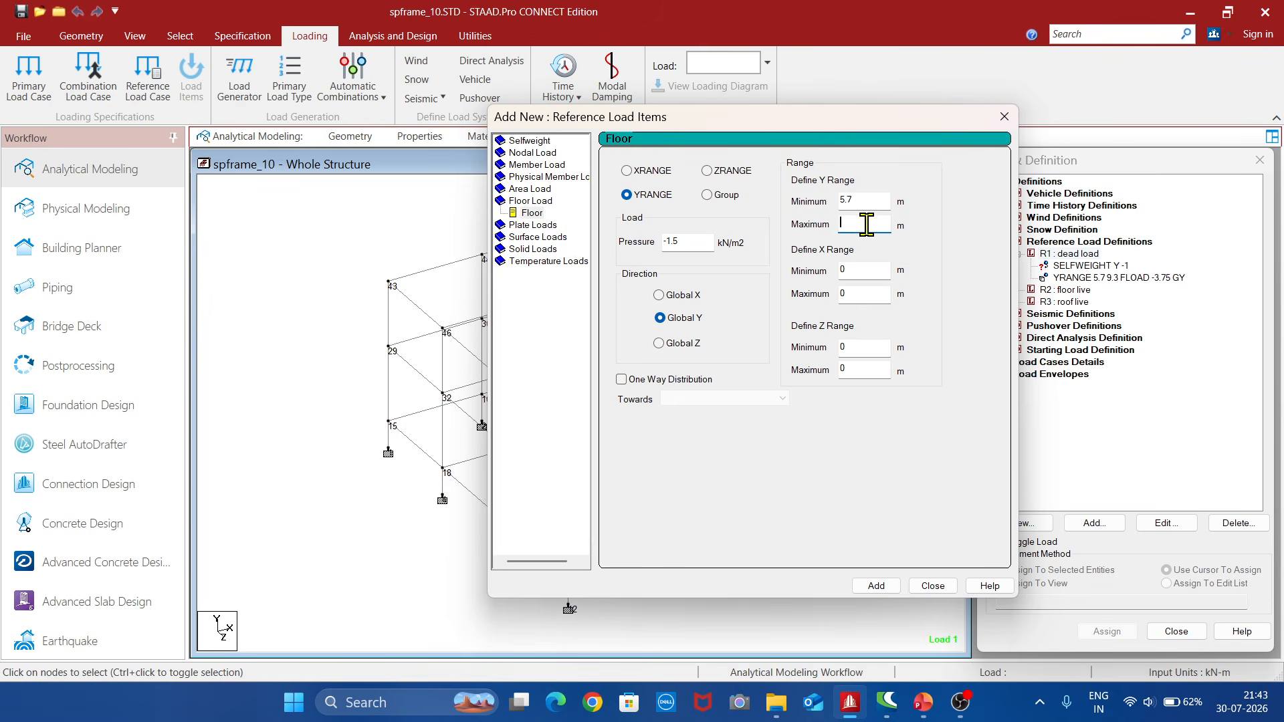
pyautogui.write('5')
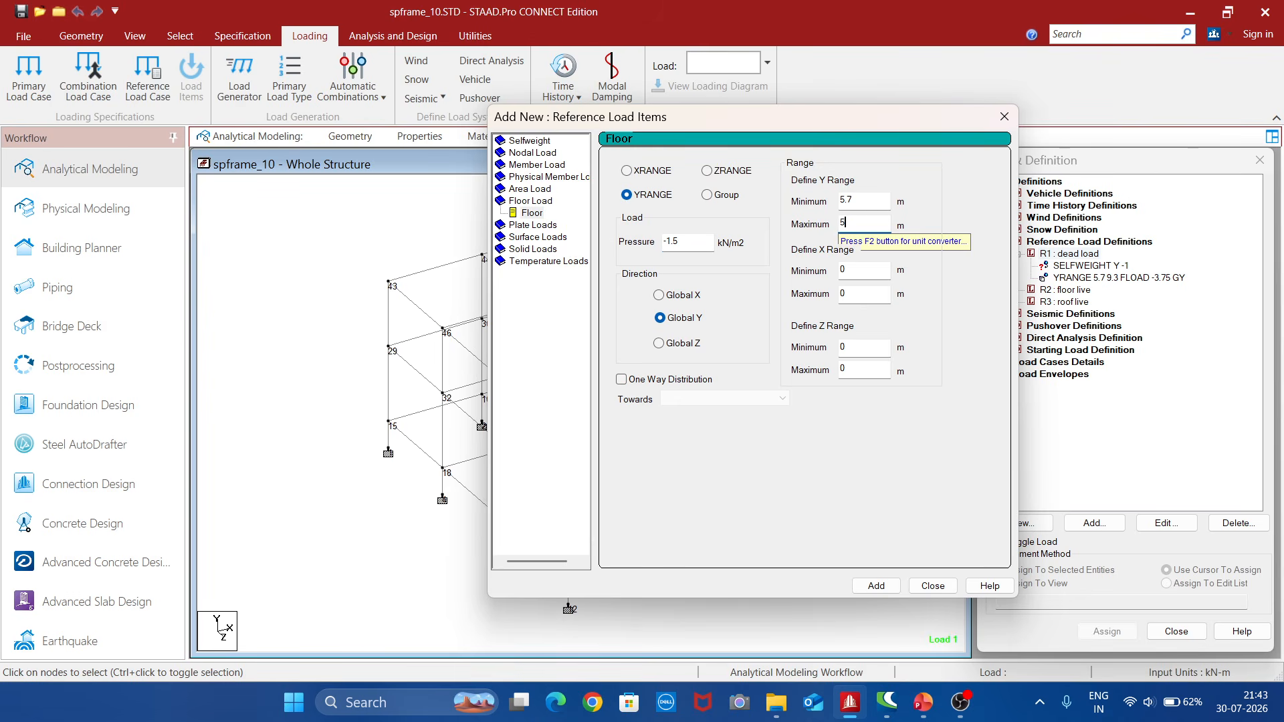
pyautogui.write('.7')
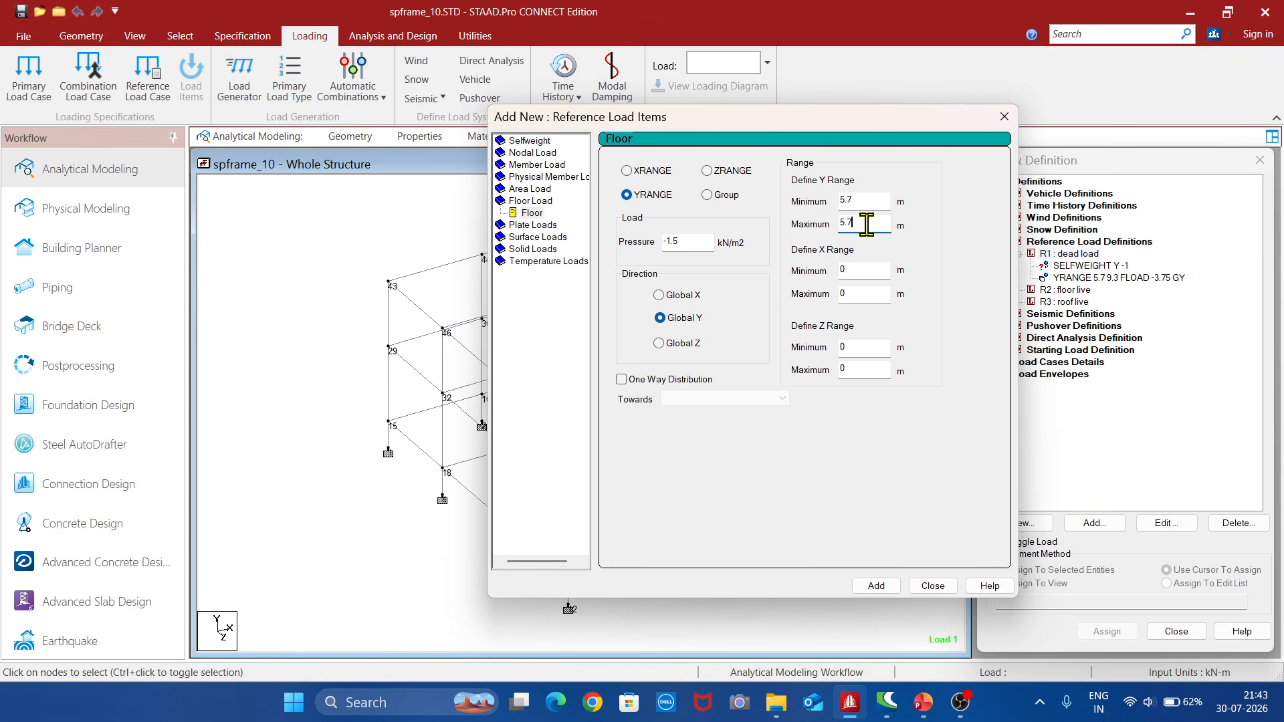
pyautogui.click(876, 585)
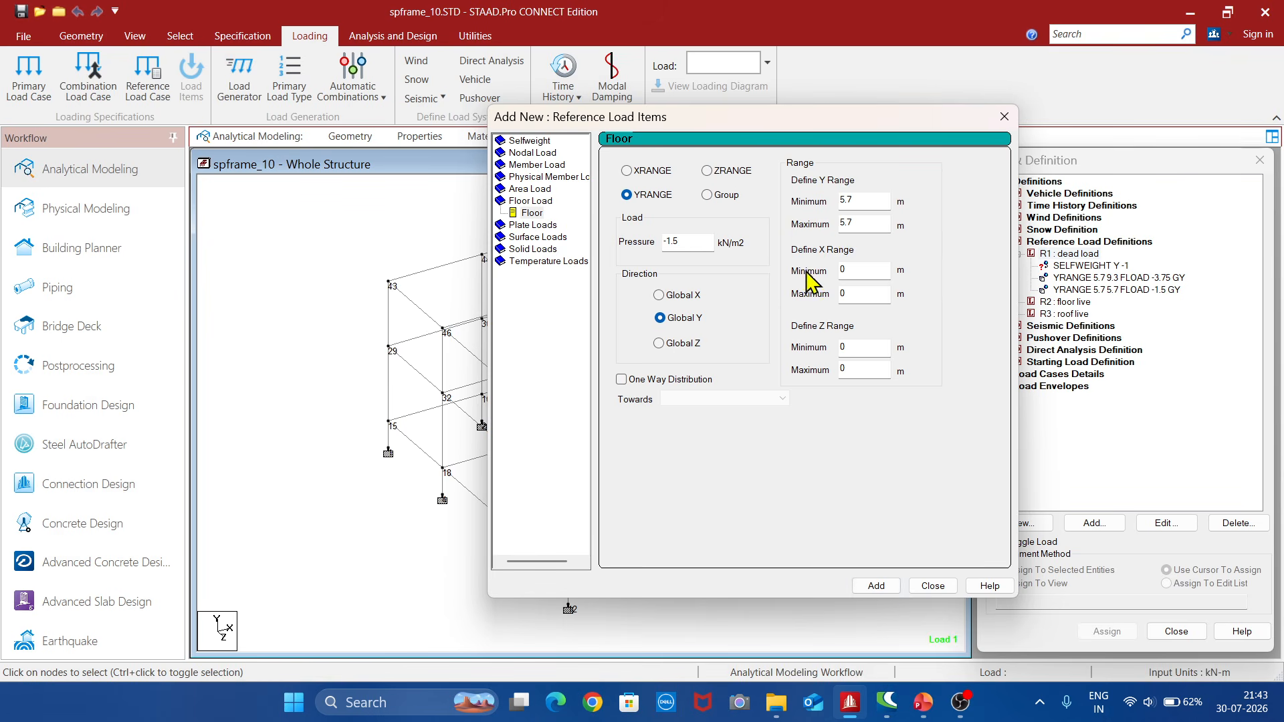
# Add a floor load of -3.2 kN/m2 in Global Y to the dead load, with both Y range limits at 9.3 m.
pyautogui.click(693, 244)
pyautogui.press('BackSpace')
pyautogui.press('BackSpace')
pyautogui.press('BackSpace')
pyautogui.write('3')
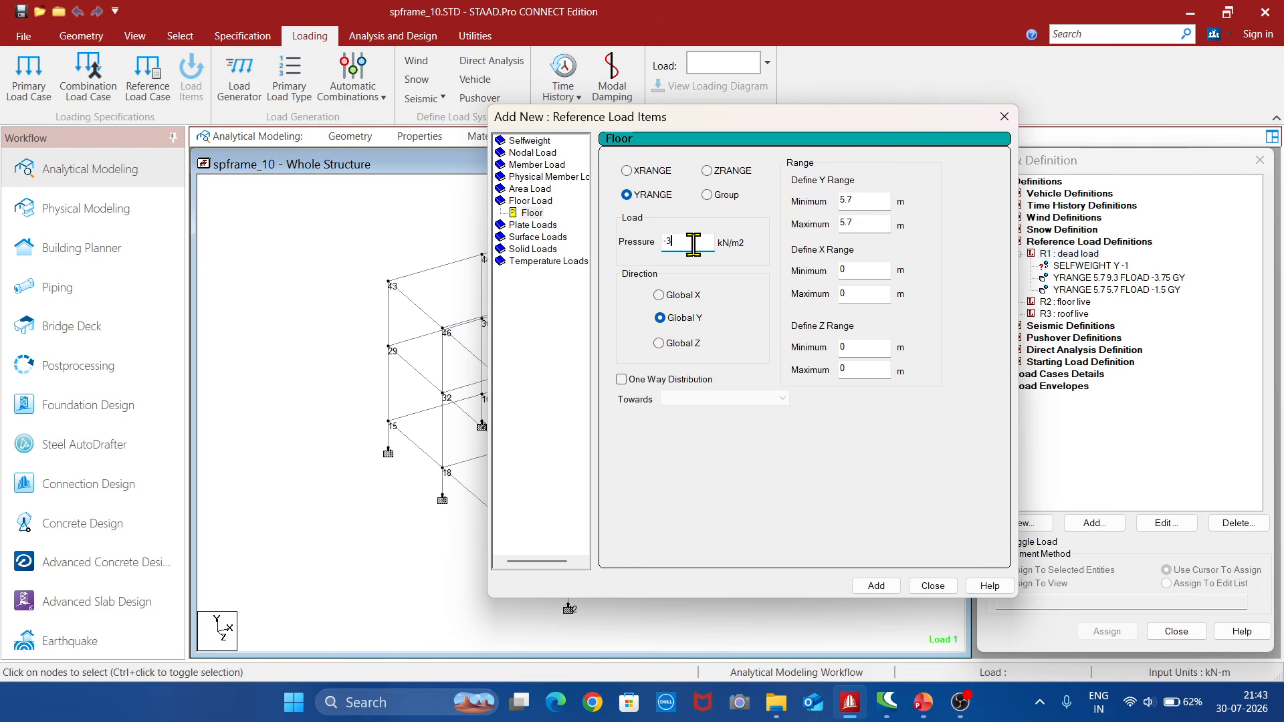
pyautogui.write('.2')
pyautogui.click(870, 199)
pyautogui.press('BackSpace')
pyautogui.write('9')
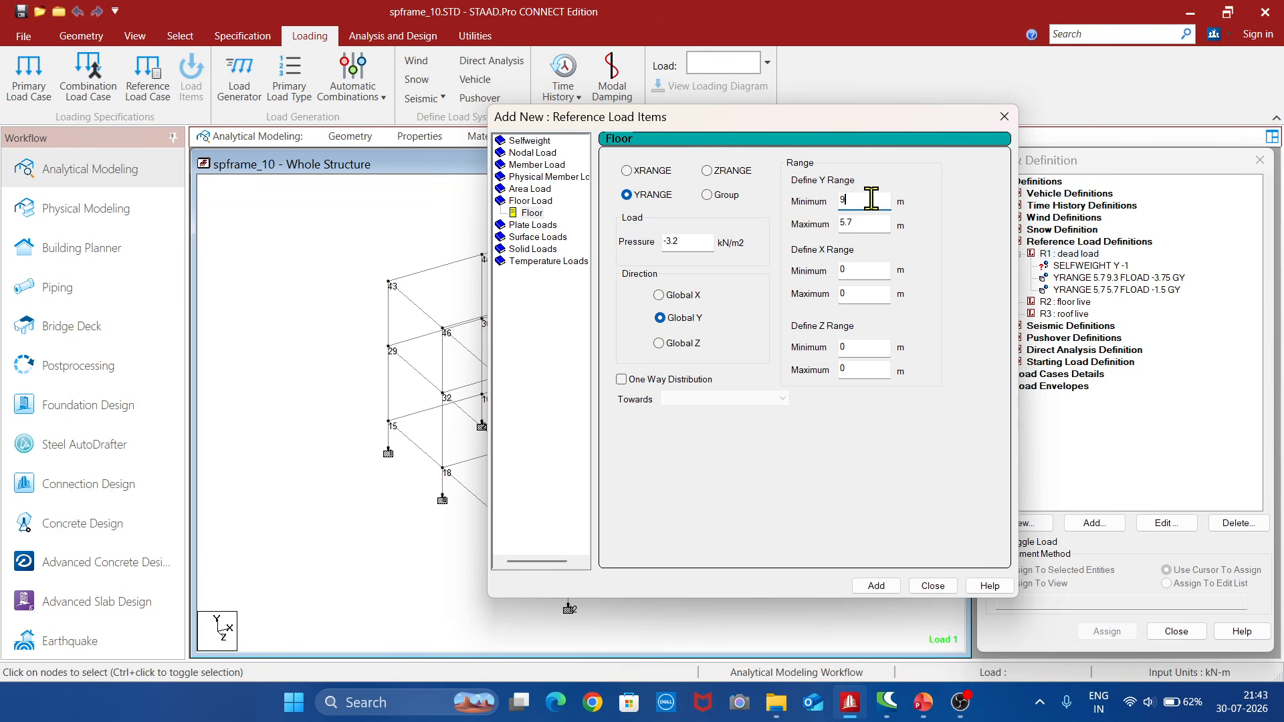
pyautogui.write('.3')
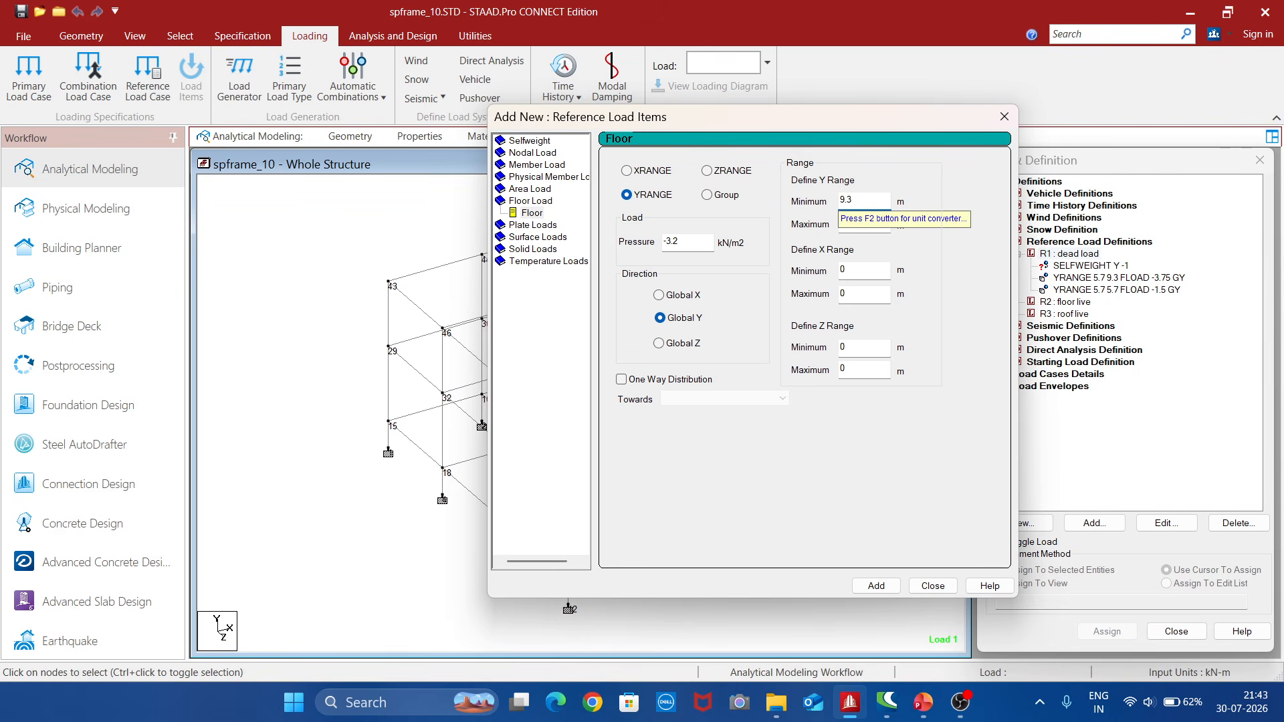
pyautogui.click(868, 224)
pyautogui.press('BackSpace')
pyautogui.press('BackSpace')
pyautogui.press('BackSpace')
pyautogui.write('9')
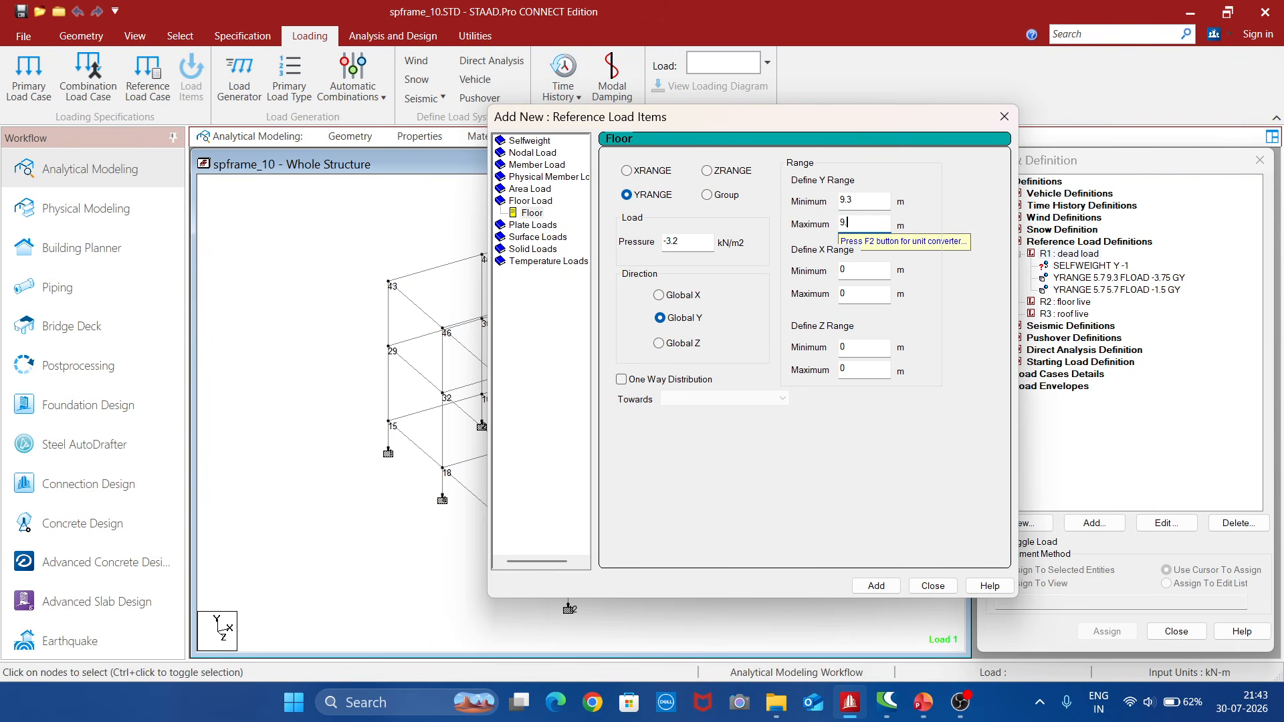
pyautogui.write('.3')
pyautogui.click(876, 587)
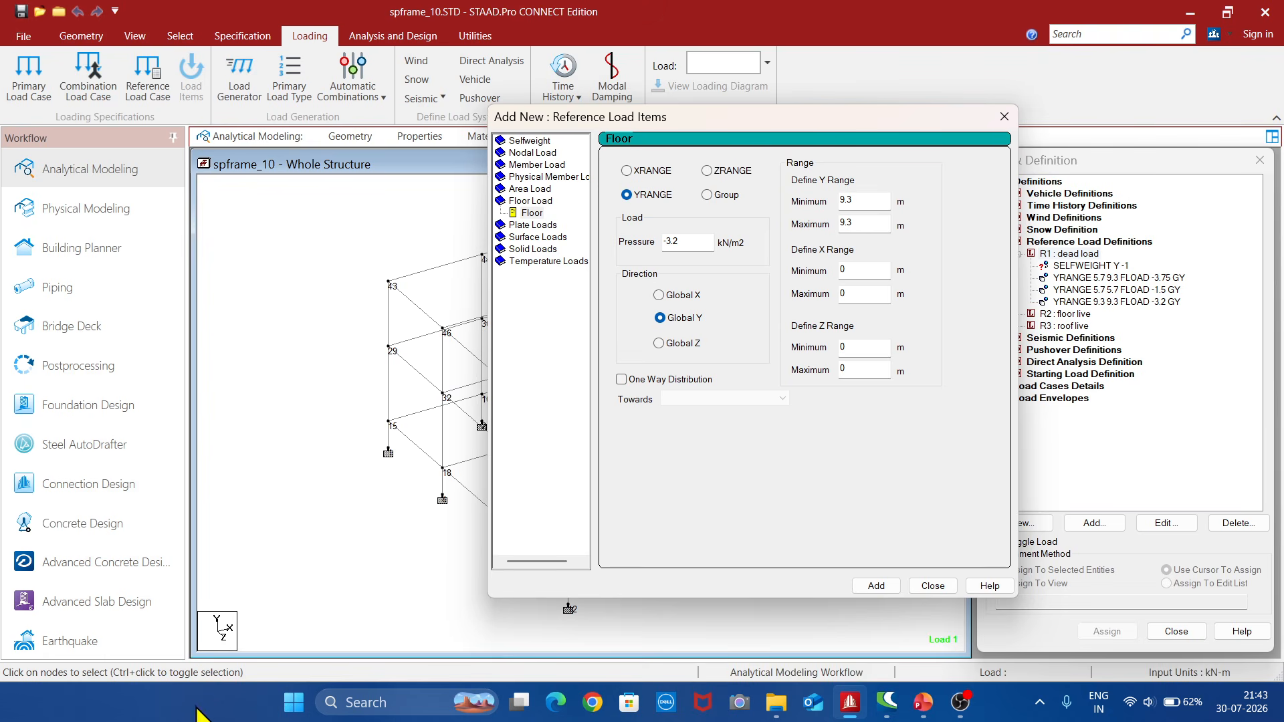
# Add a uniform member force of -6 kN/m in the GY direction to the dead load reference case.
pyautogui.click(549, 165)
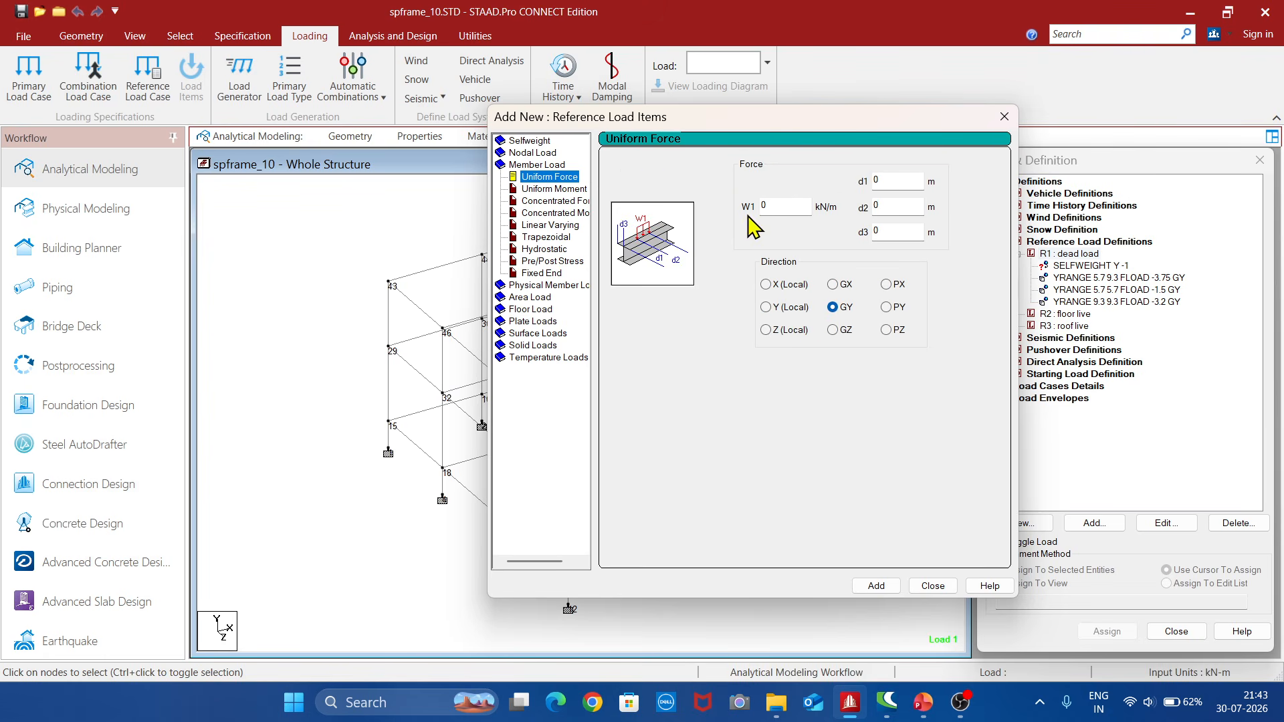
pyautogui.click(780, 206)
pyautogui.press('BackSpace')
pyautogui.write('-6')
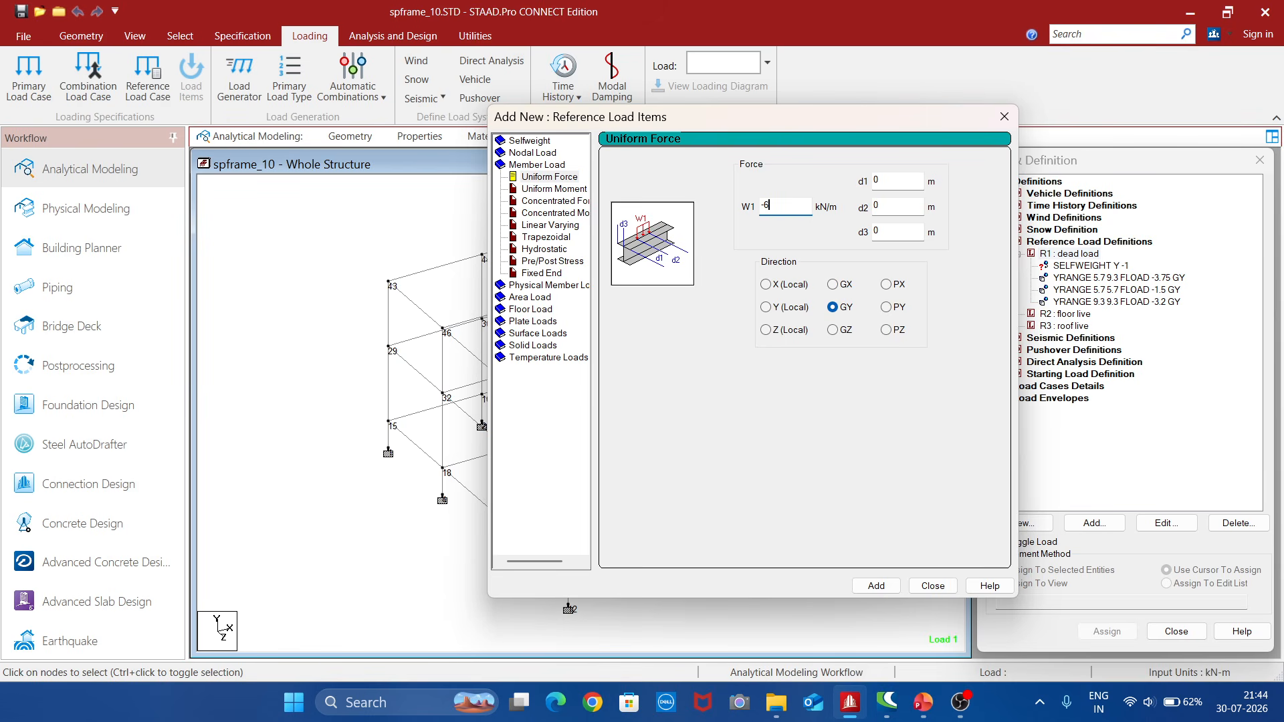
pyautogui.click(876, 586)
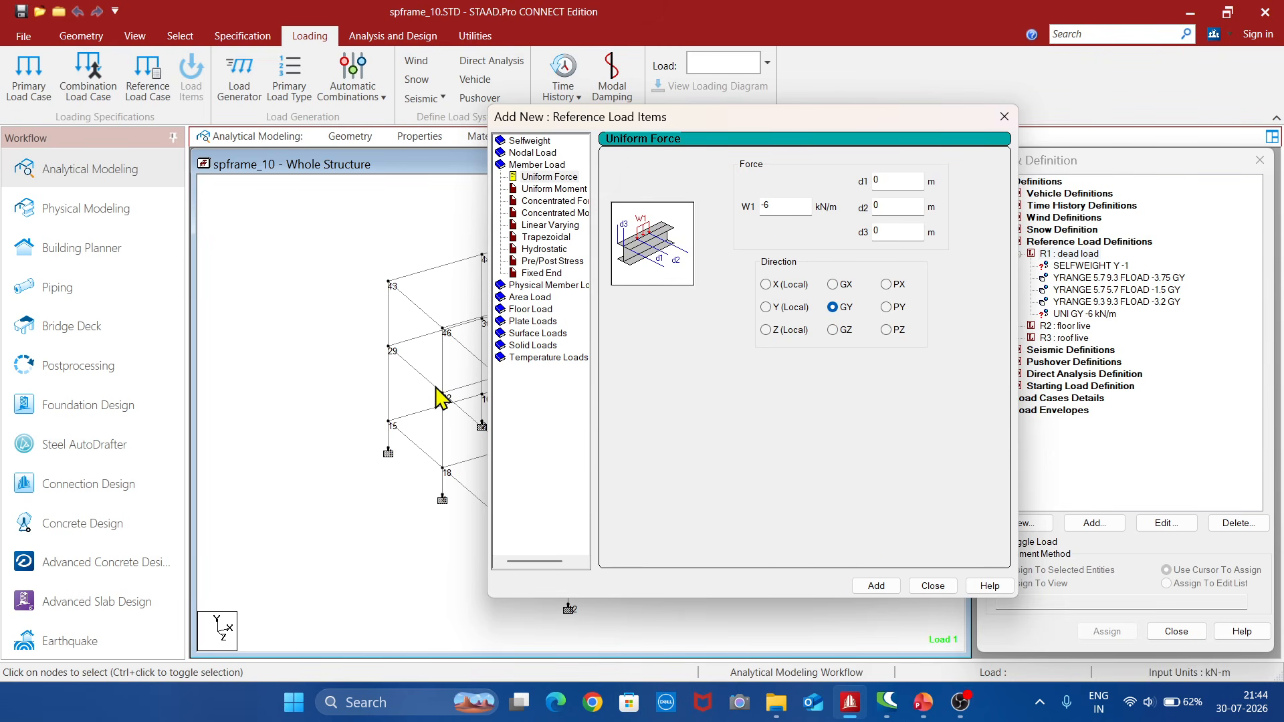
# Add a second uniform member force of -25 kN/m in the GY direction to the dead load.
pyautogui.click(788, 208)
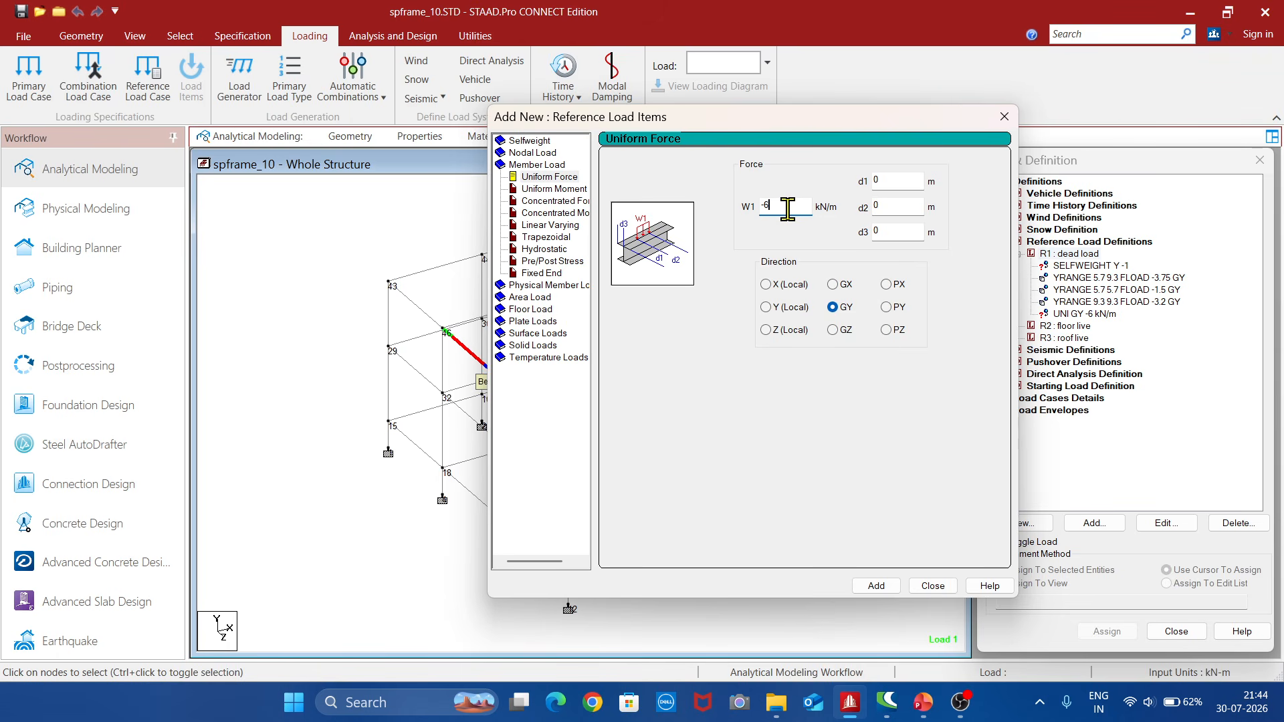
pyautogui.press('BackSpace')
pyautogui.write('25')
pyautogui.click(888, 588)
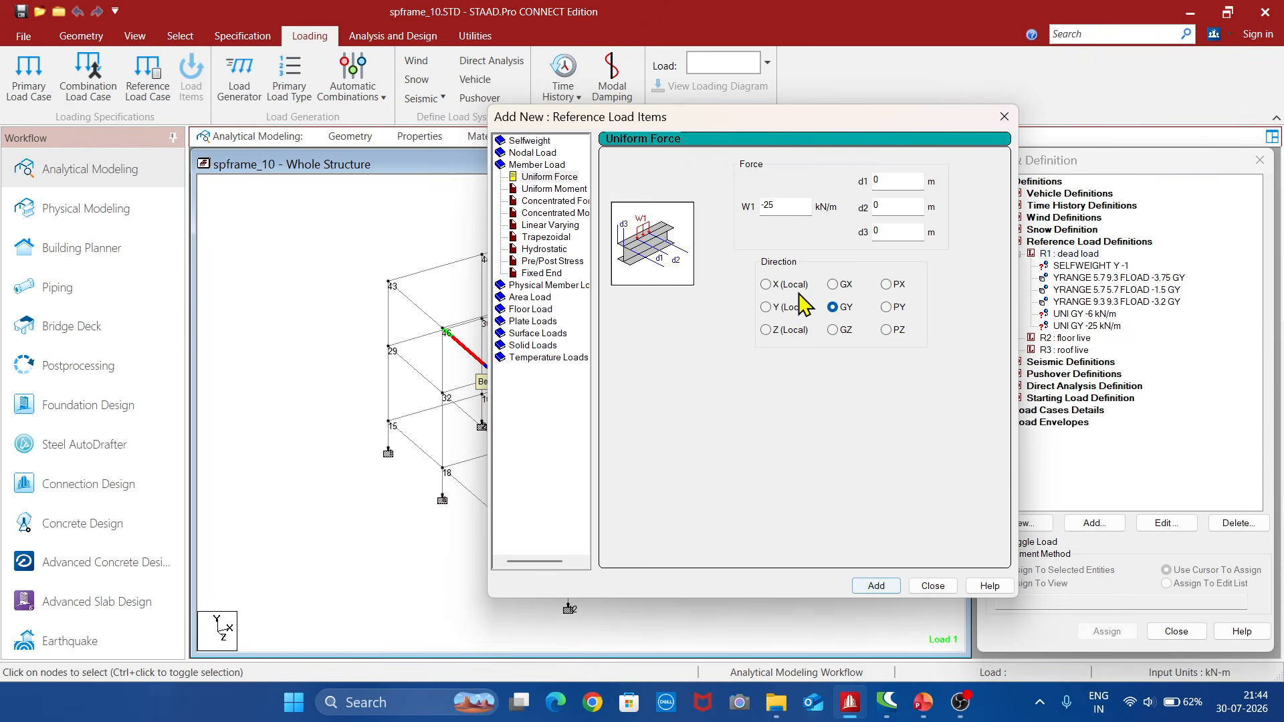
# Add a third uniform member force of -30 kN/m in GY to the dead load and finish adding dead load items.
pyautogui.click(781, 206)
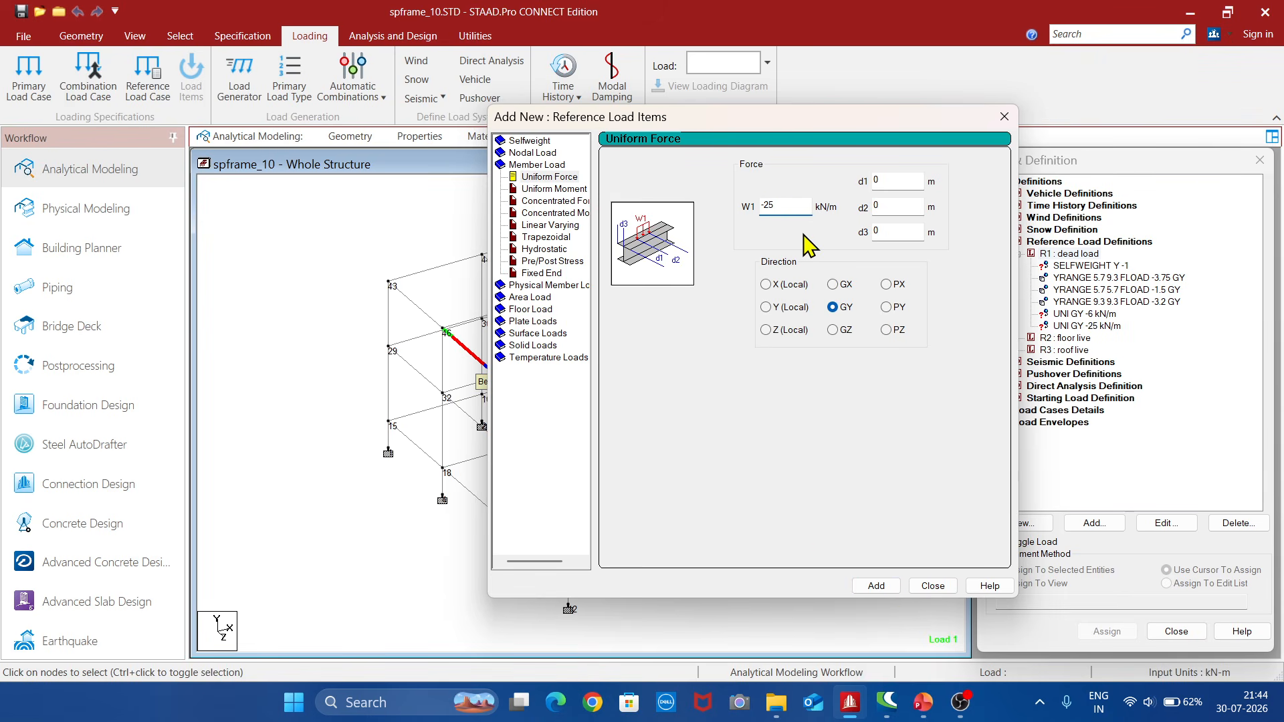
pyautogui.press('BackSpace')
pyautogui.write('30')
pyautogui.click(877, 586)
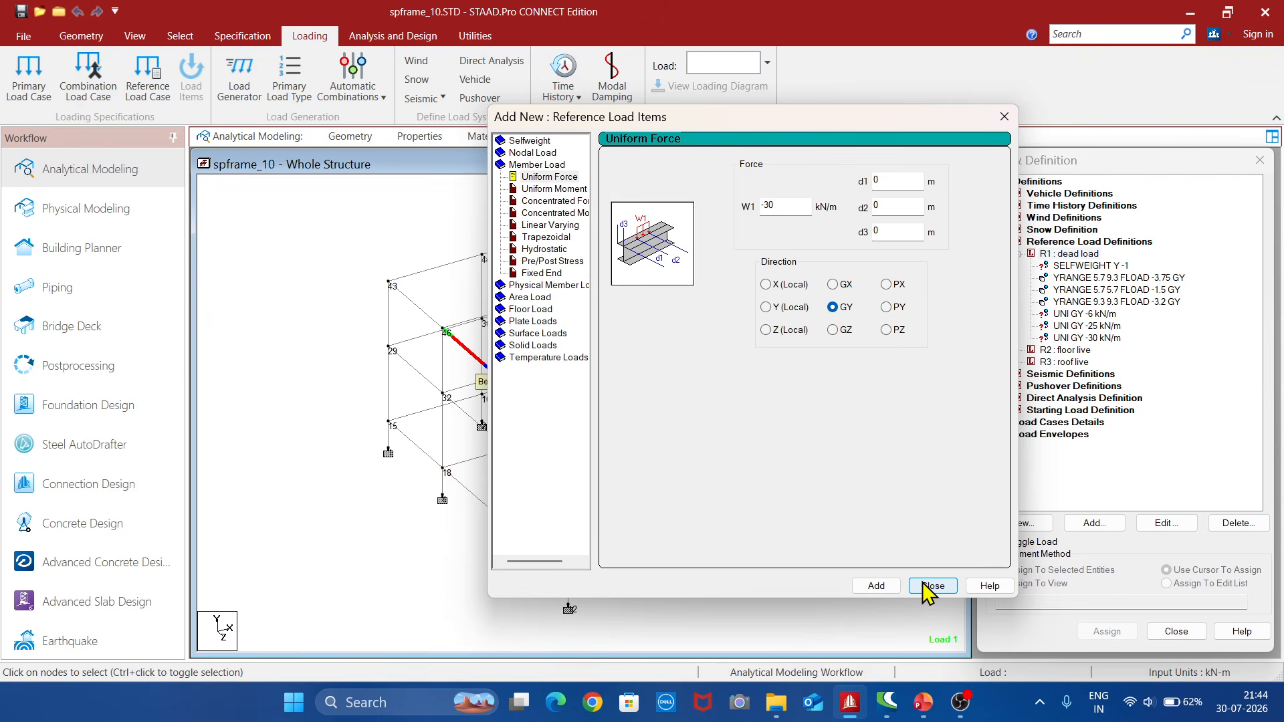
pyautogui.click(931, 585)
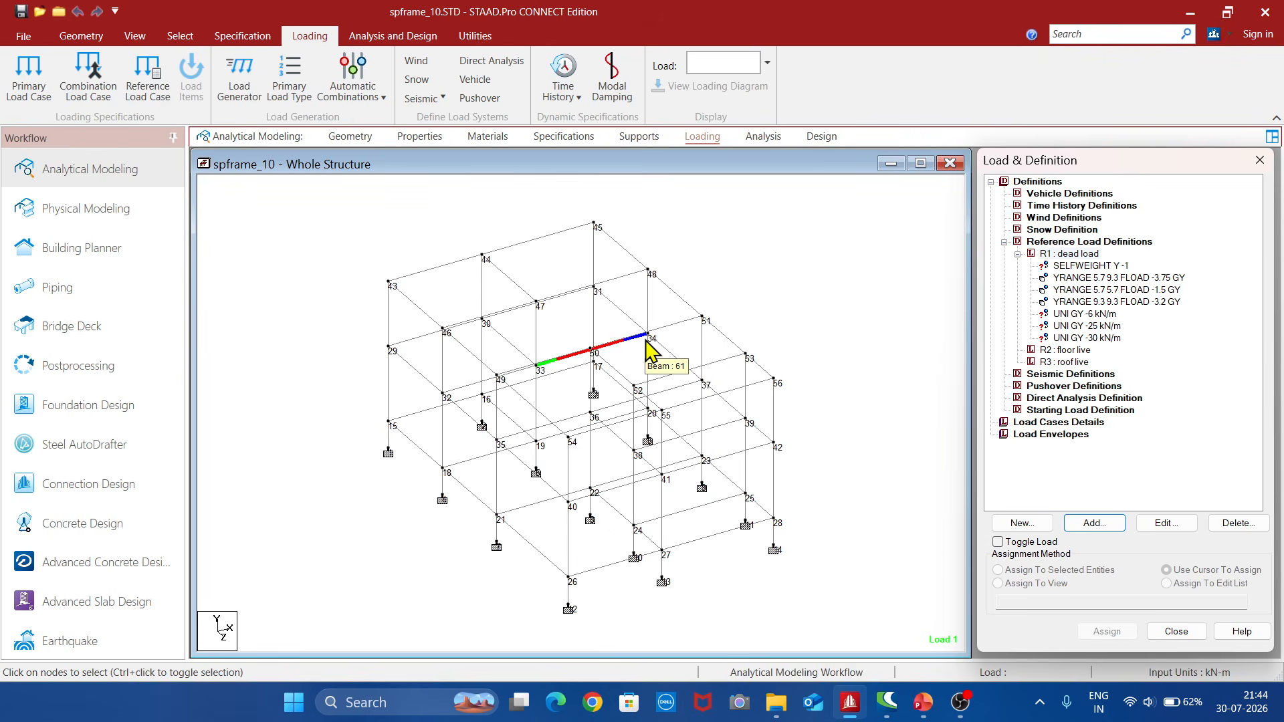
# Add a floor load of -2 kN/m2 in Global Y to the floor live reference load, with both Y range limits at 5.7 m.
pyautogui.click(1081, 350)
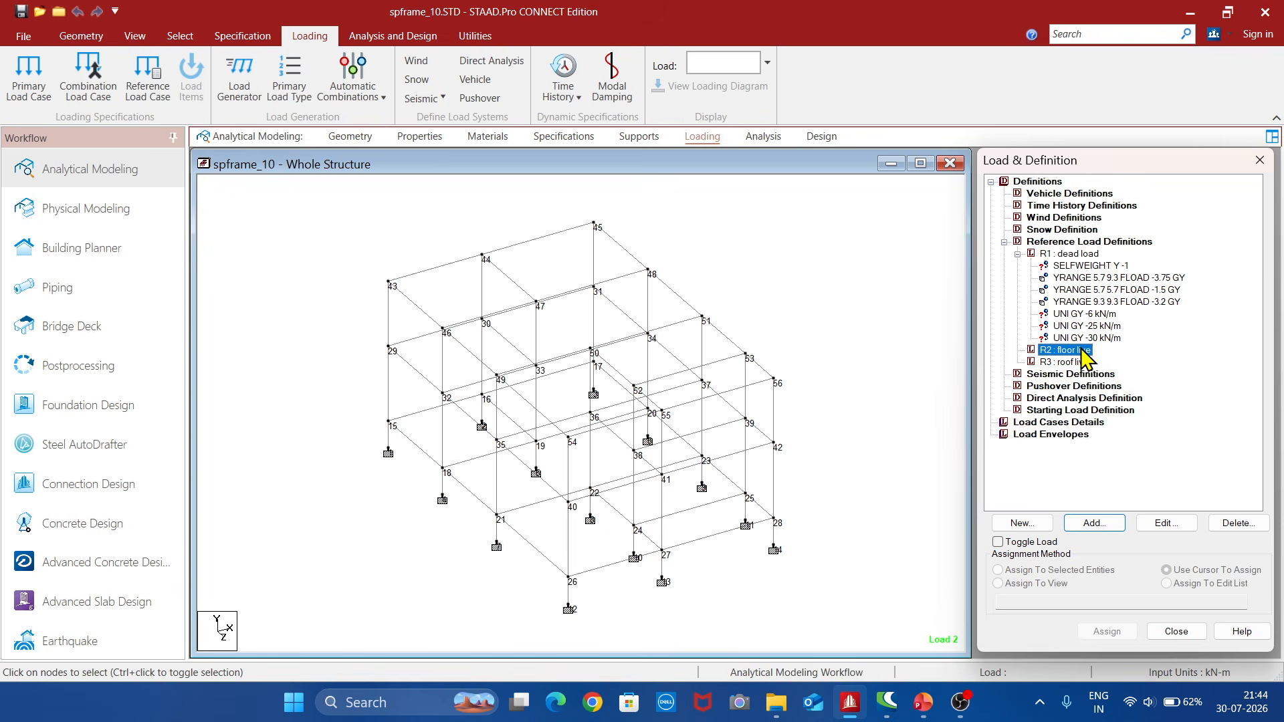
pyautogui.click(1095, 524)
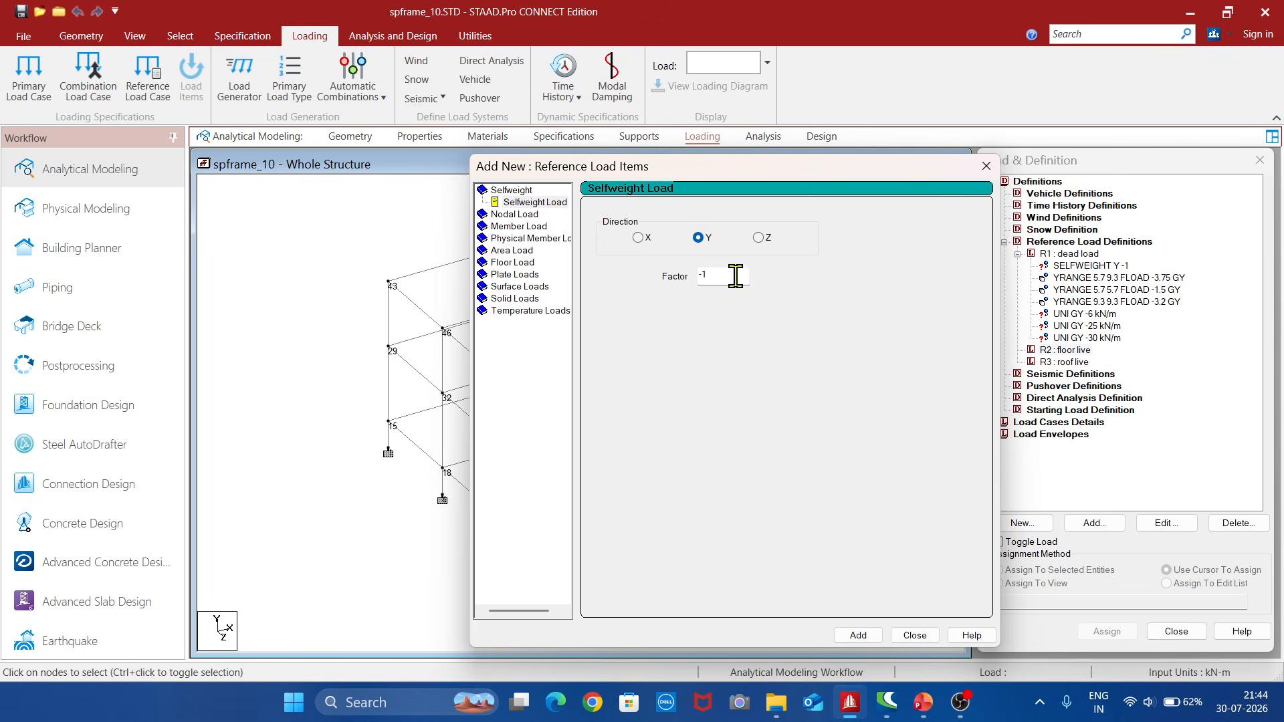
pyautogui.click(520, 262)
pyautogui.click(674, 291)
pyautogui.press('BackSpace')
pyautogui.write('-2')
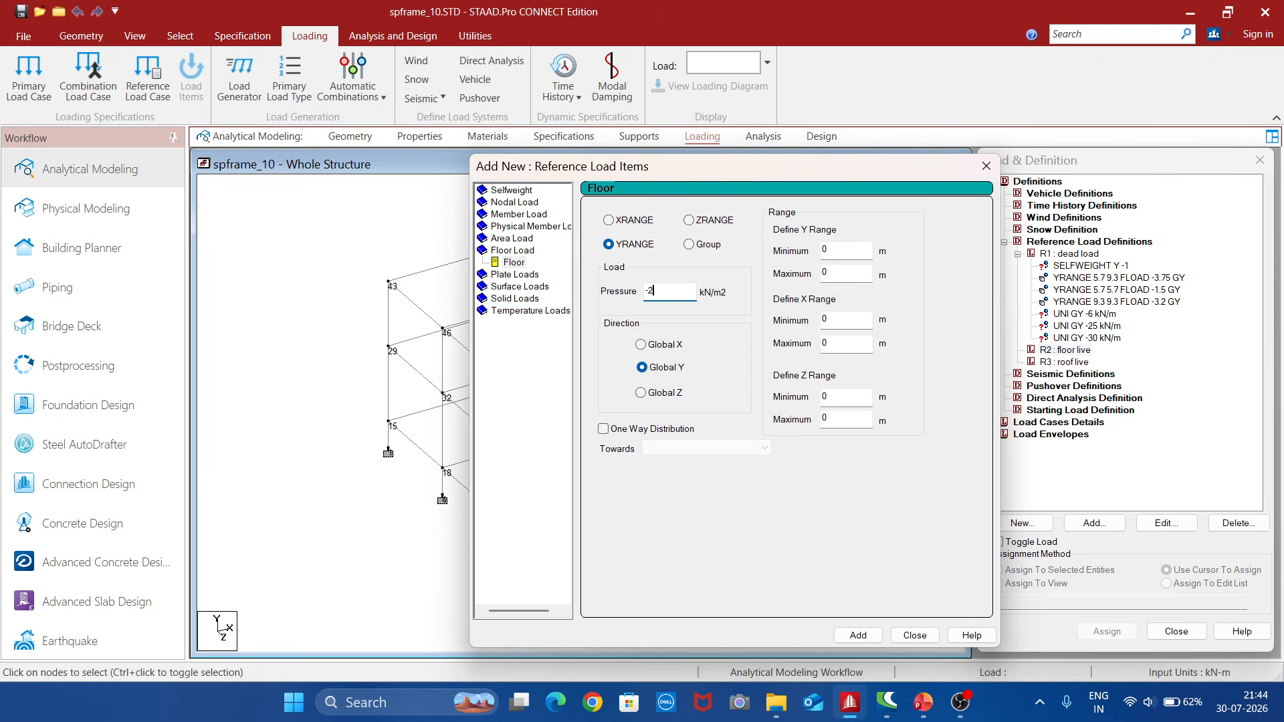
pyautogui.click(841, 249)
pyautogui.press('BackSpace')
pyautogui.write('5.7')
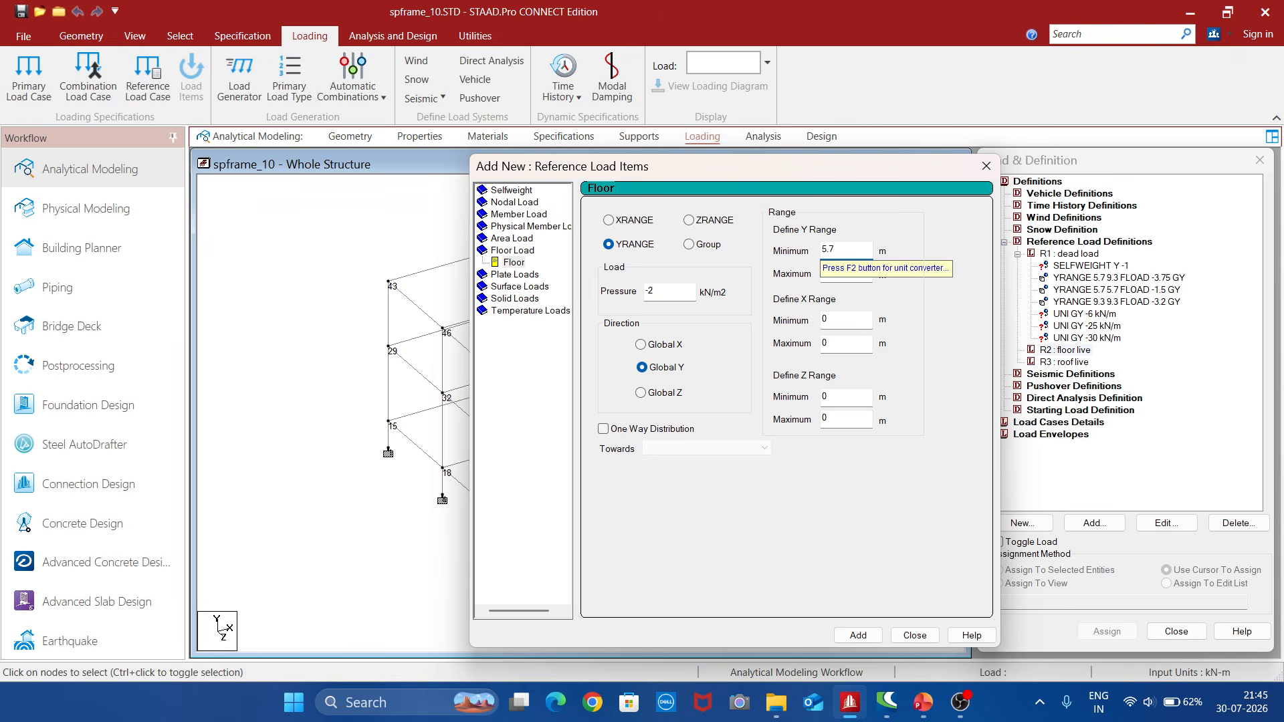
pyautogui.click(840, 274)
pyautogui.press('BackSpace')
pyautogui.write('5')
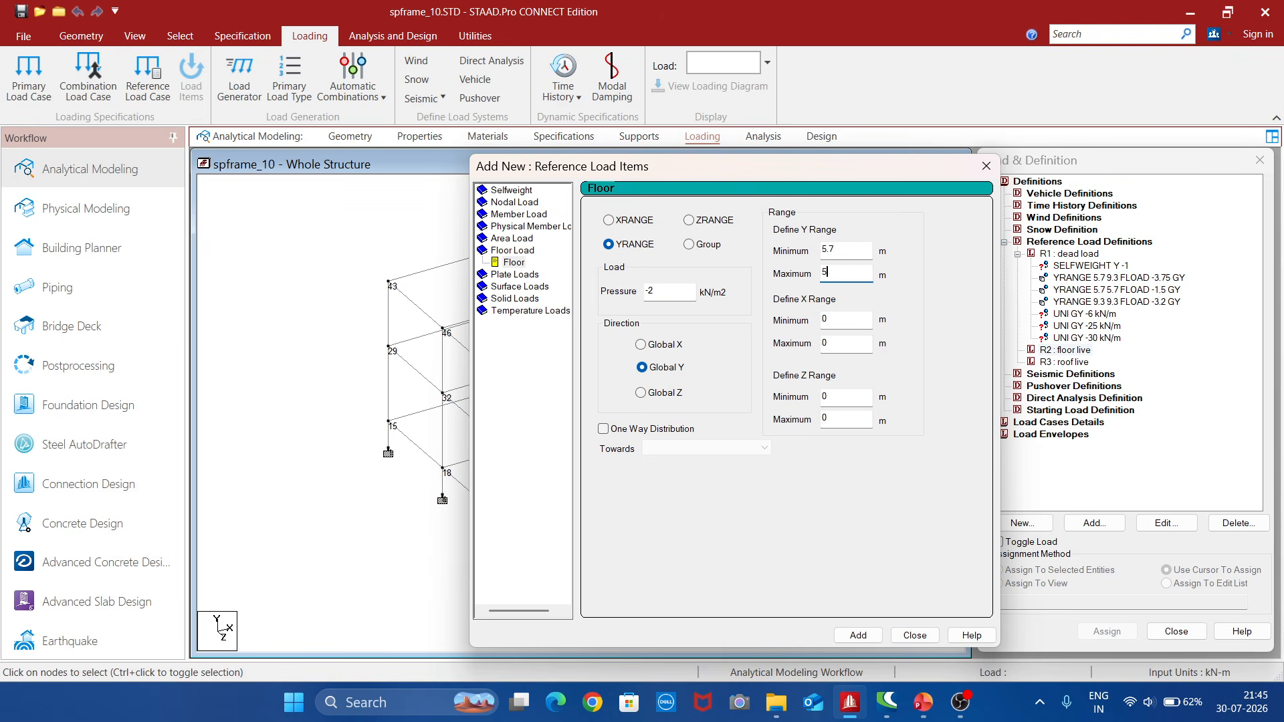
pyautogui.write('.7')
pyautogui.click(859, 637)
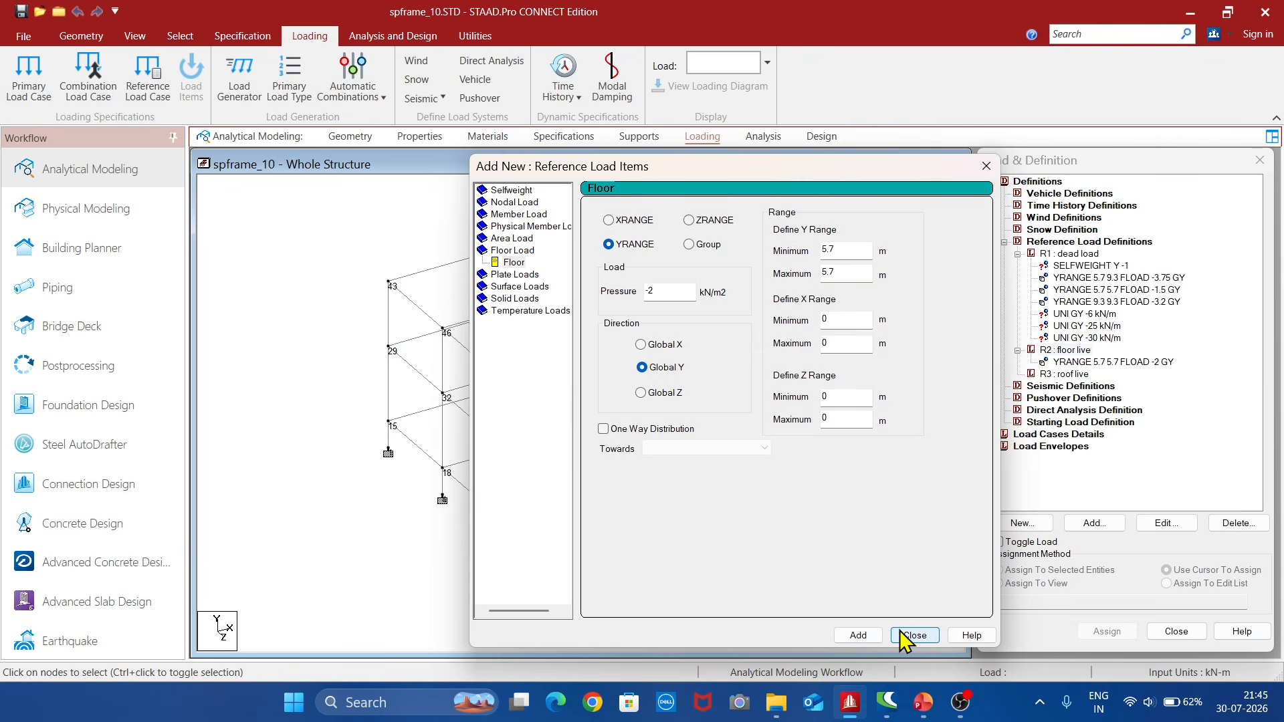
pyautogui.click(900, 631)
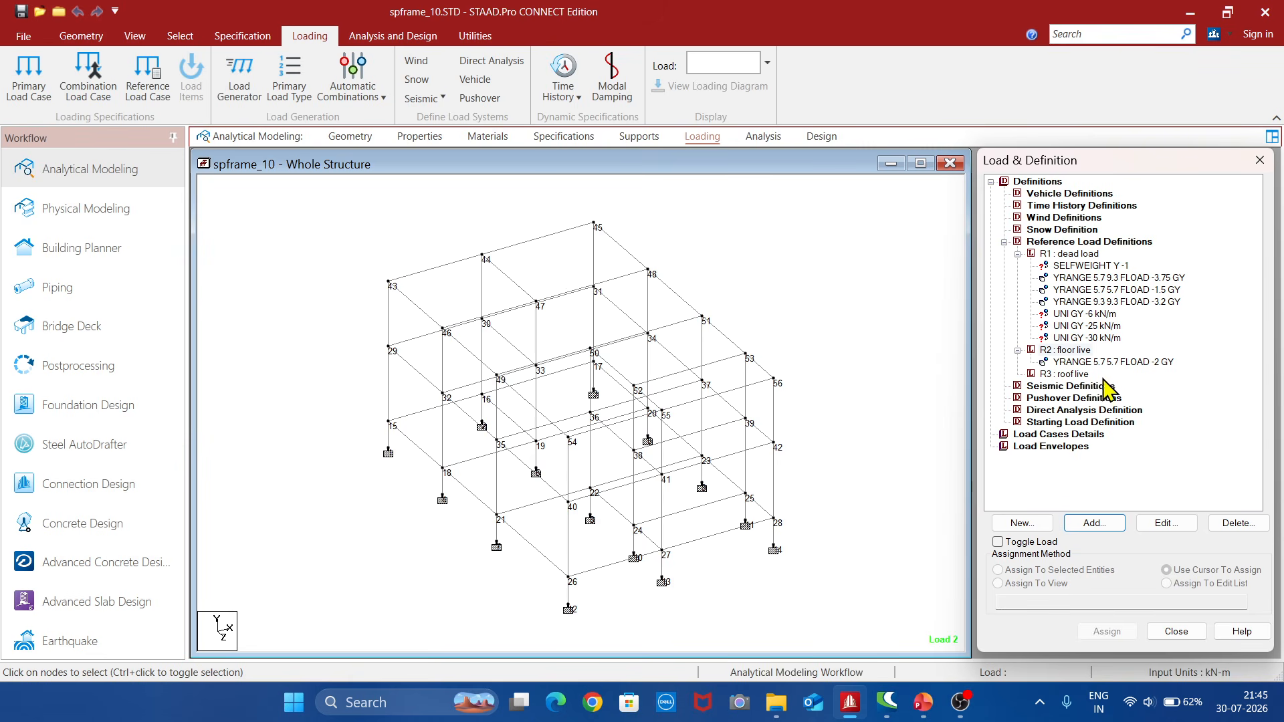
# Add a floor load of -1.5 kN/m2 in Global Y to the roof live reference load, with both Y range limits at 0 m.
pyautogui.click(1080, 376)
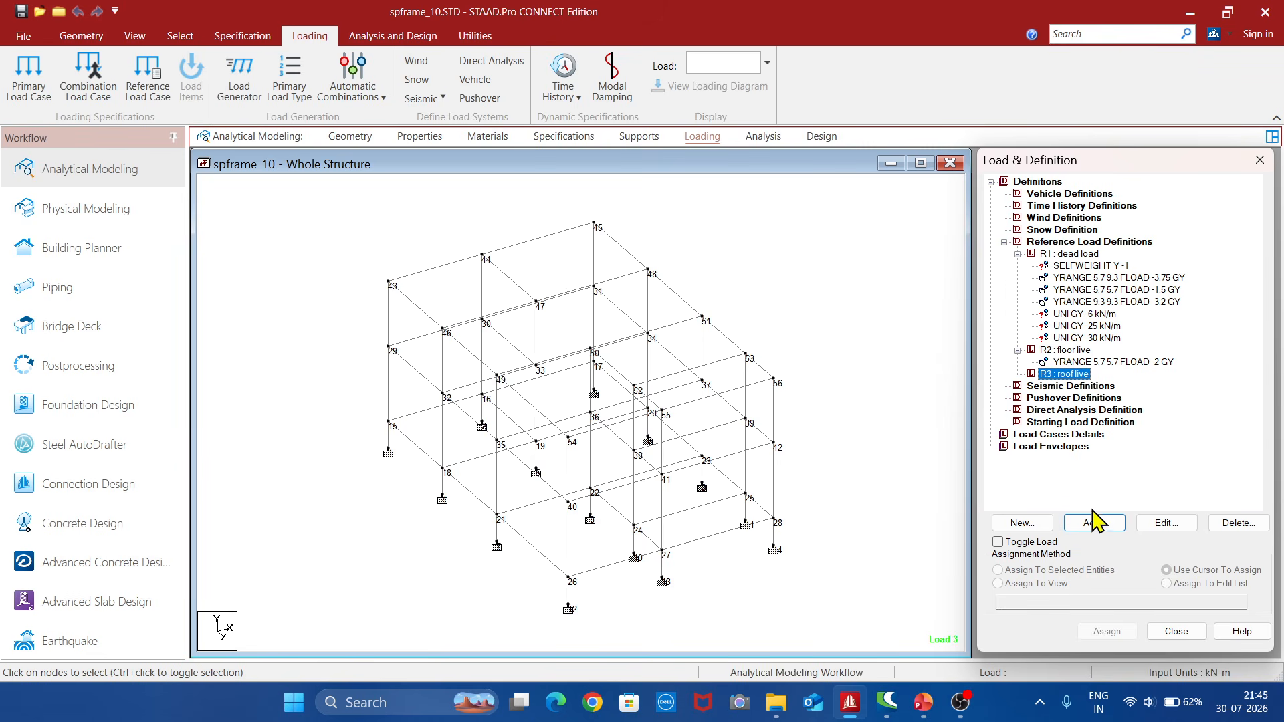
pyautogui.click(1070, 522)
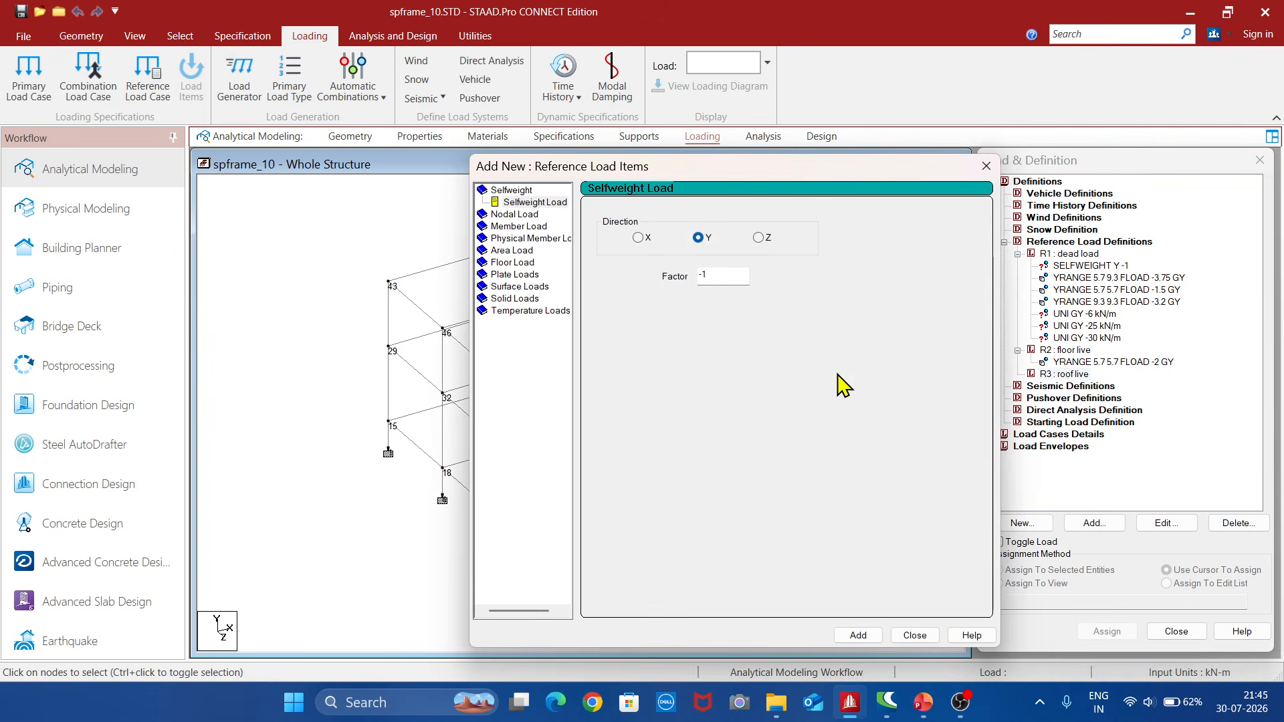
pyautogui.click(512, 262)
pyautogui.click(671, 292)
pyautogui.press('BackSpace')
pyautogui.write('-1.5')
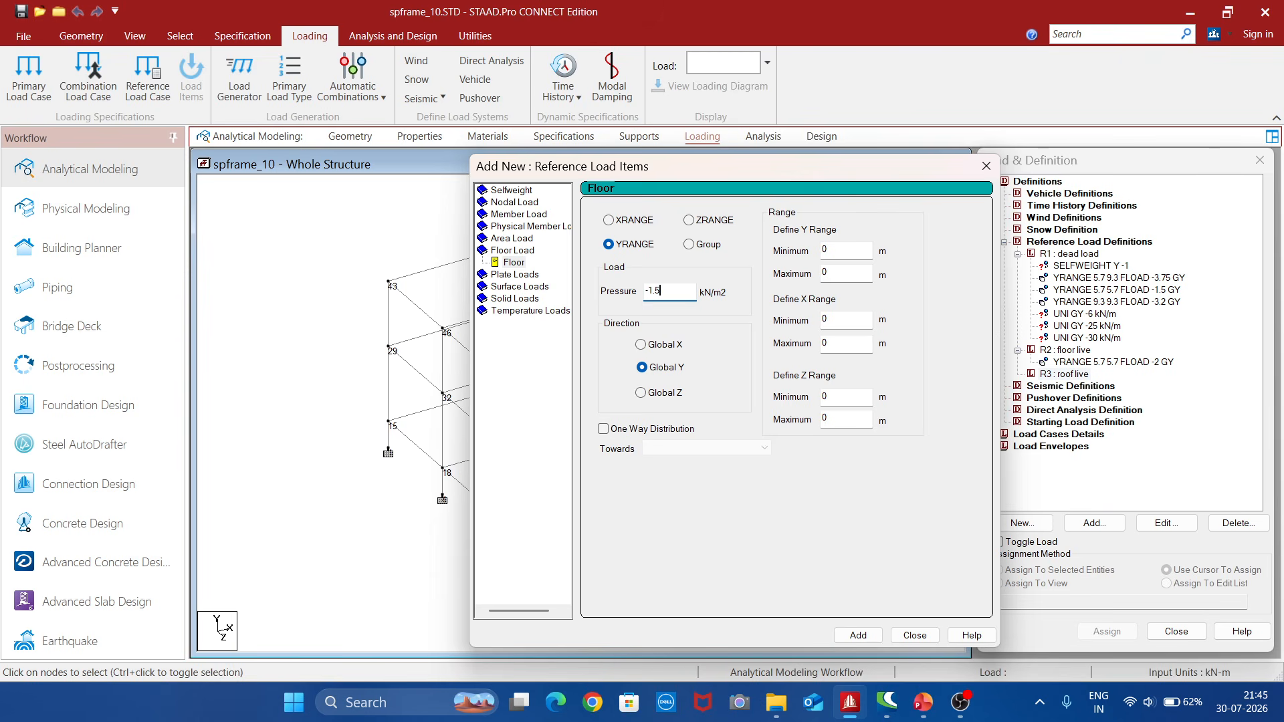
pyautogui.click(859, 637)
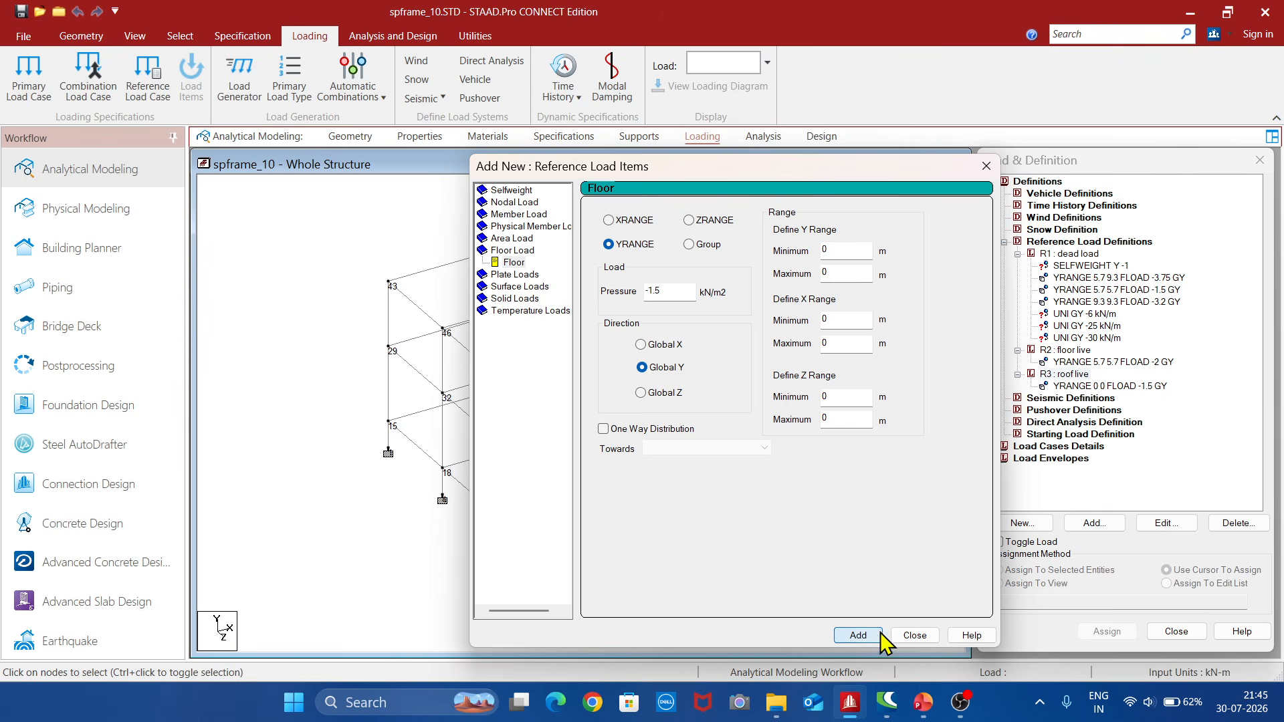
pyautogui.click(916, 637)
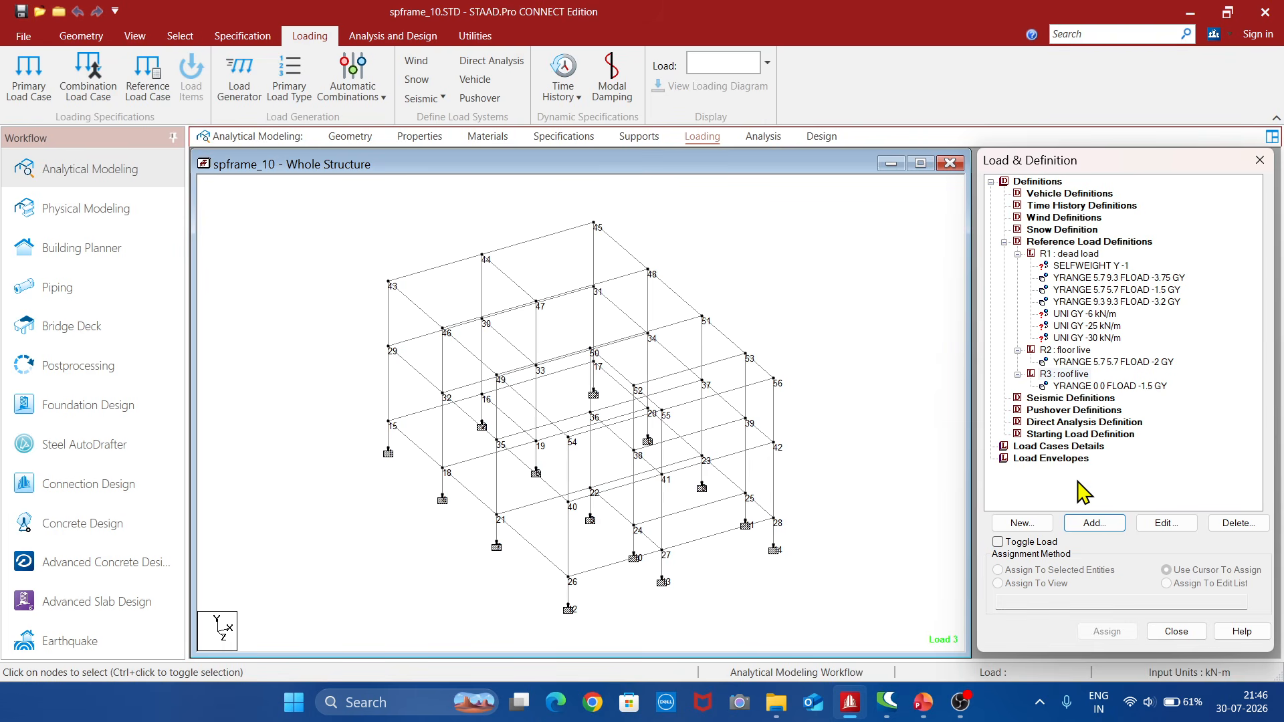
# Assign the dead load's selfweight item to all beams of the frame and clear the selection.
pyautogui.click(1083, 265)
pyautogui.moveTo(320, 213); pyautogui.dragTo(799, 622)
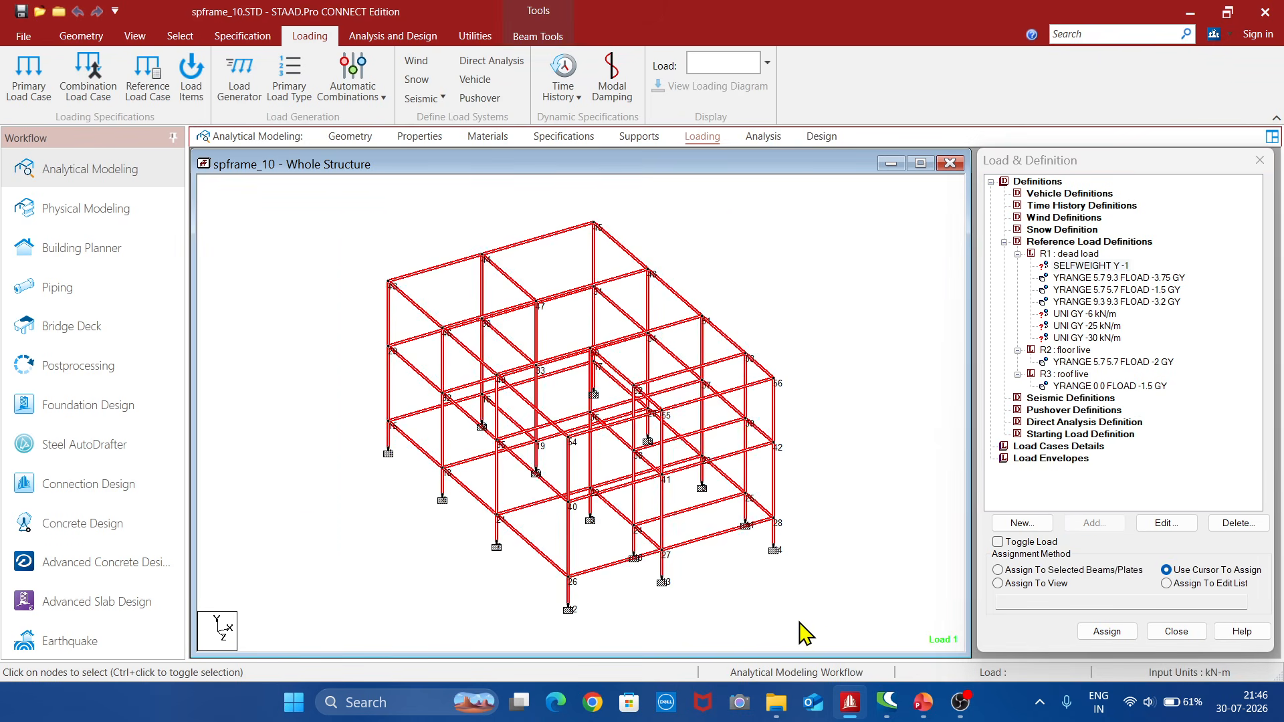
pyautogui.click(1000, 570)
pyautogui.click(1117, 635)
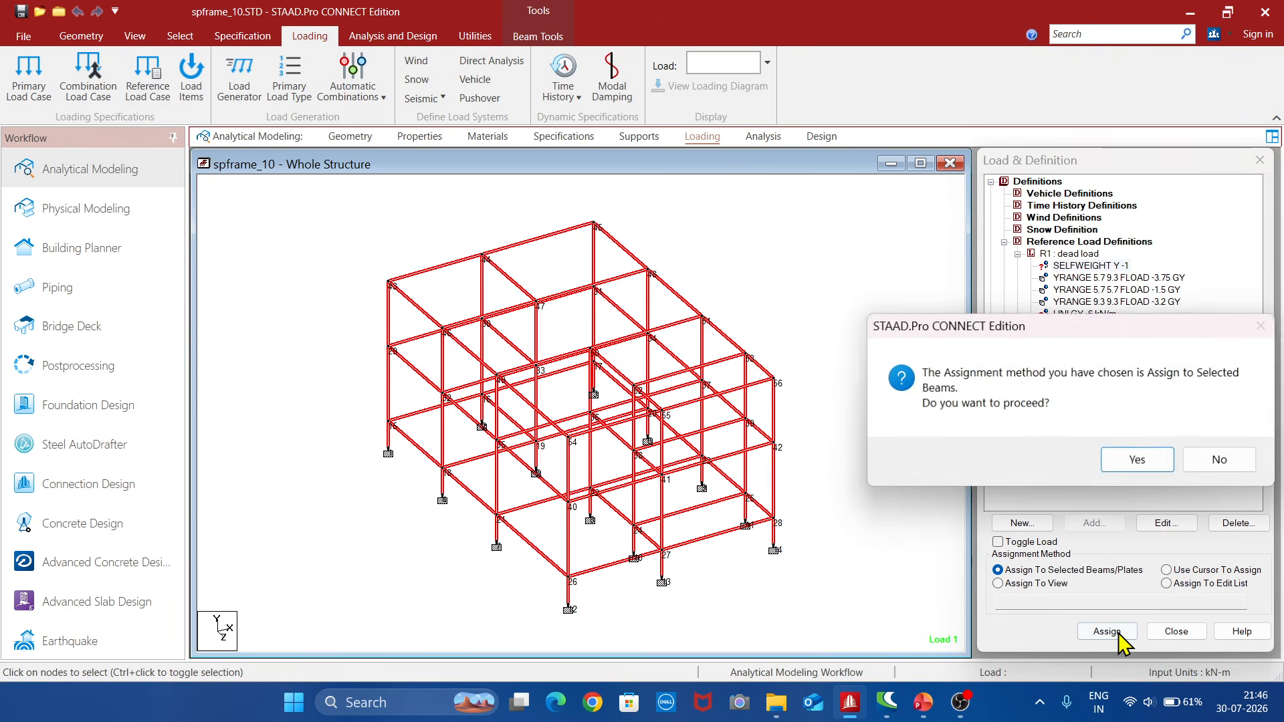
pyautogui.click(1136, 461)
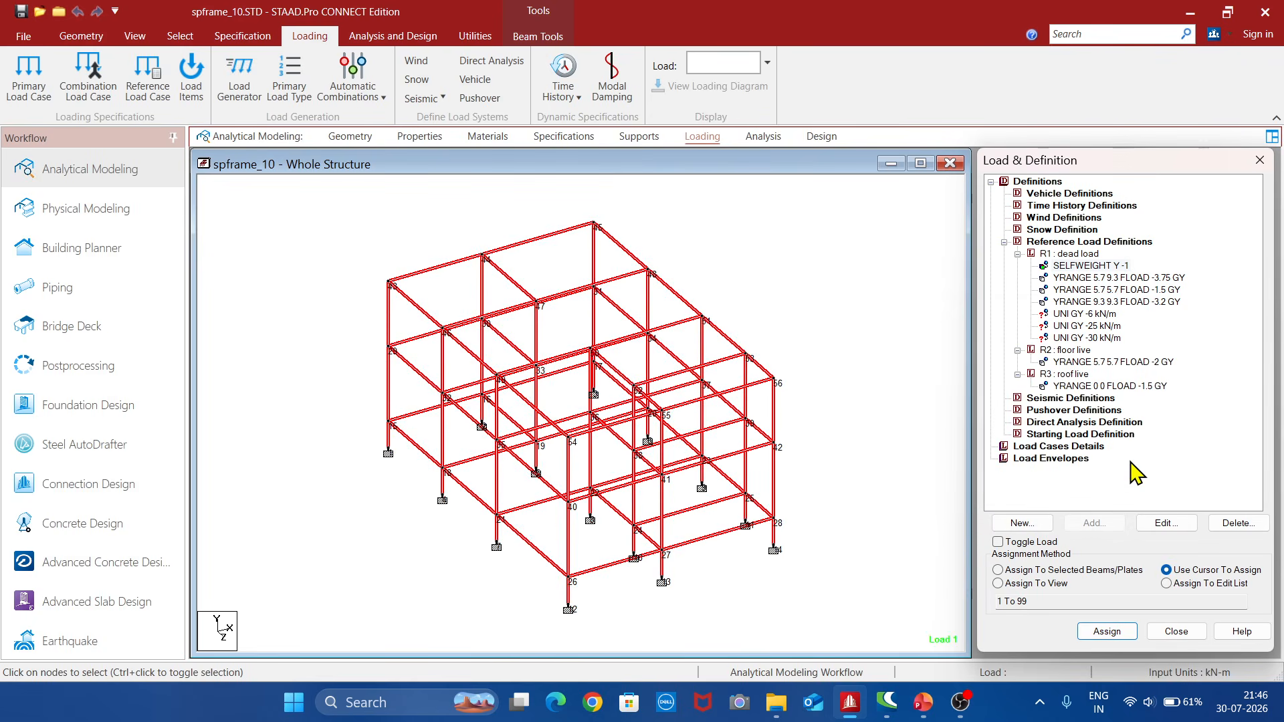
pyautogui.click(879, 314)
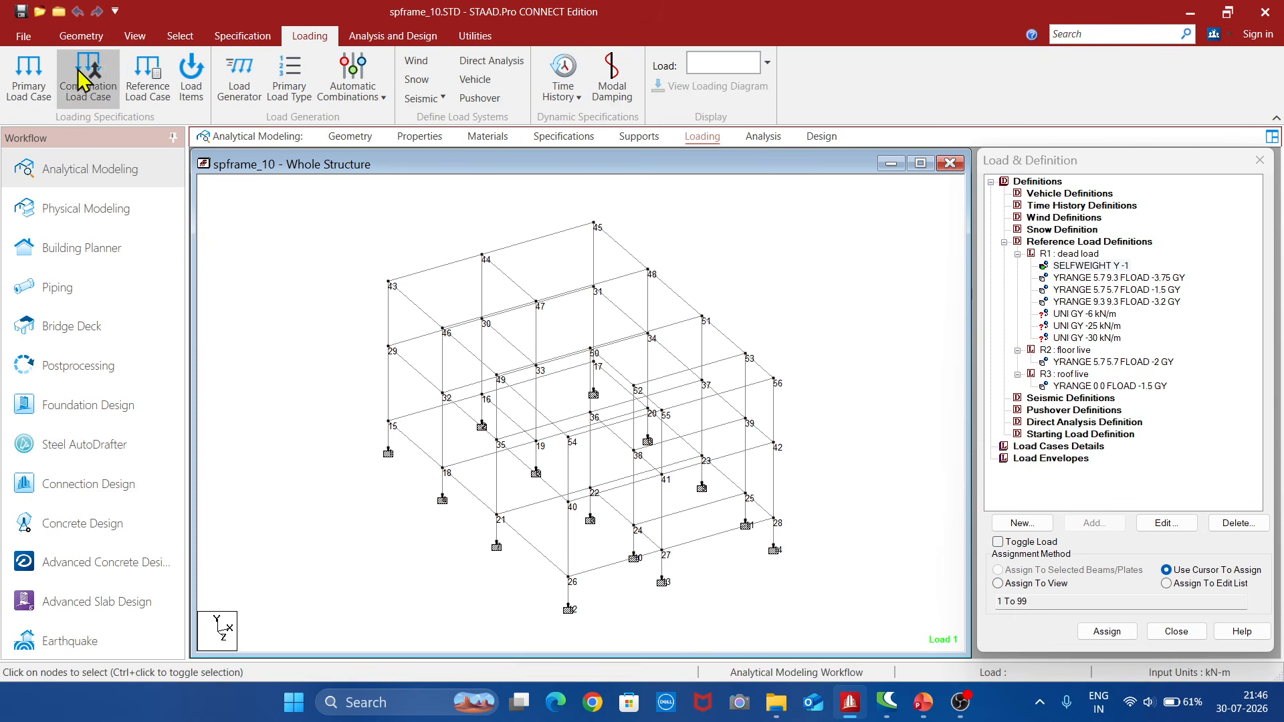
# Cut a section in the X-Z plane through node 43 so only the top level is displayed.
pyautogui.click(468, 36)
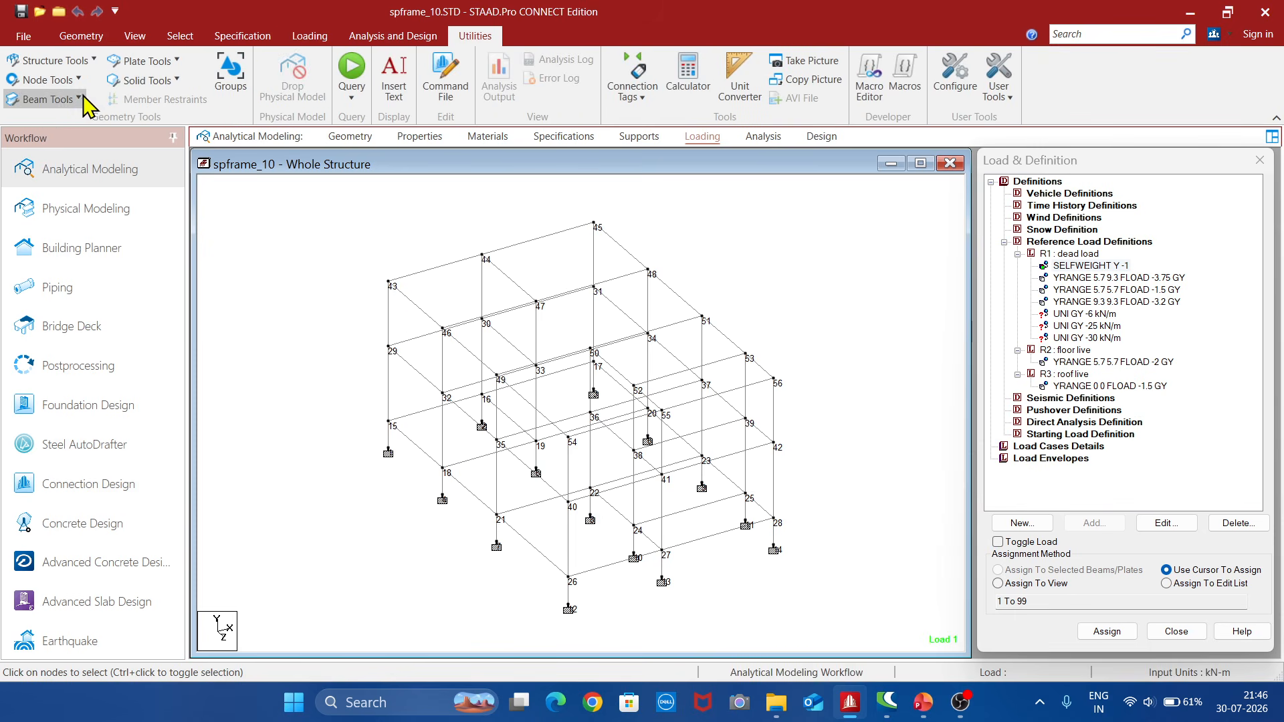
pyautogui.click(65, 61)
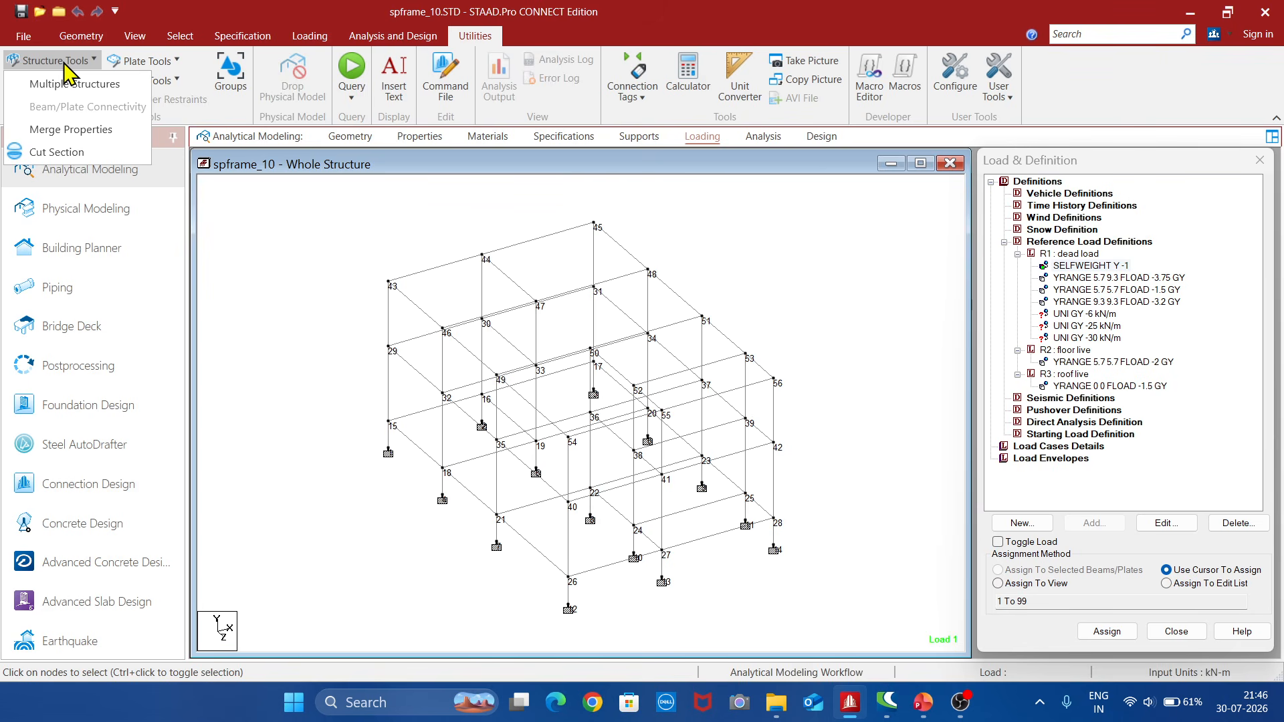
pyautogui.click(59, 153)
pyautogui.moveTo(597, 234); pyautogui.dragTo(930, 226)
pyautogui.click(888, 378)
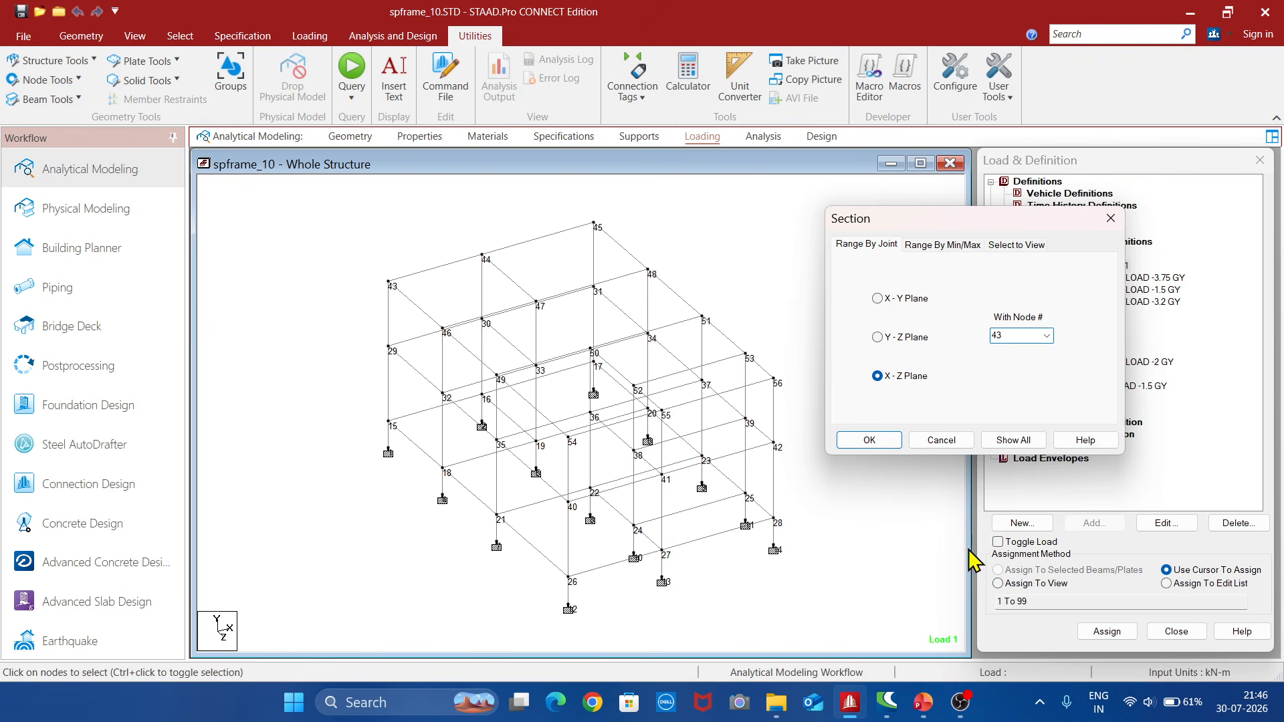
pyautogui.click(886, 443)
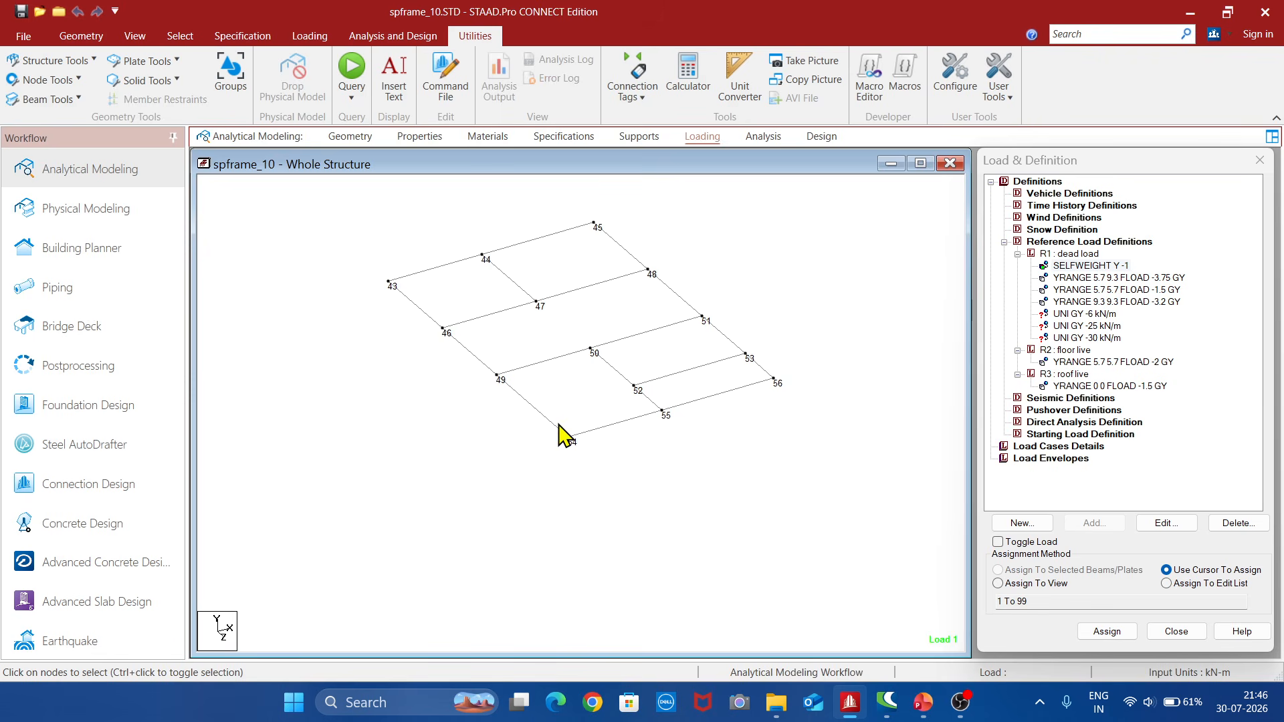
# Assign the -6 kN/m uniform load to all perimeter beams of the top level and display the whole structure again.
pyautogui.click(1097, 314)
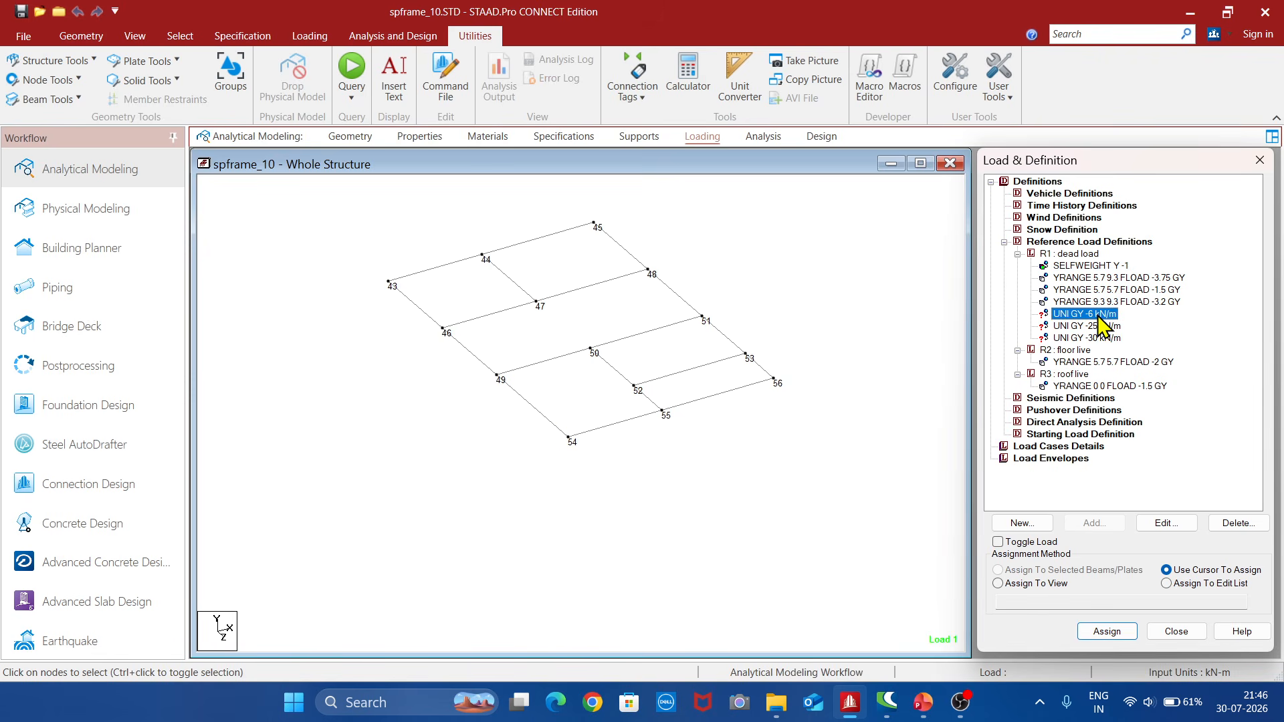
pyautogui.click(434, 326)
pyautogui.keyDown('ctrl'); pyautogui.click(474, 356); pyautogui.keyUp('ctrl')
pyautogui.keyDown('ctrl'); pyautogui.click(545, 415); pyautogui.keyUp('ctrl')
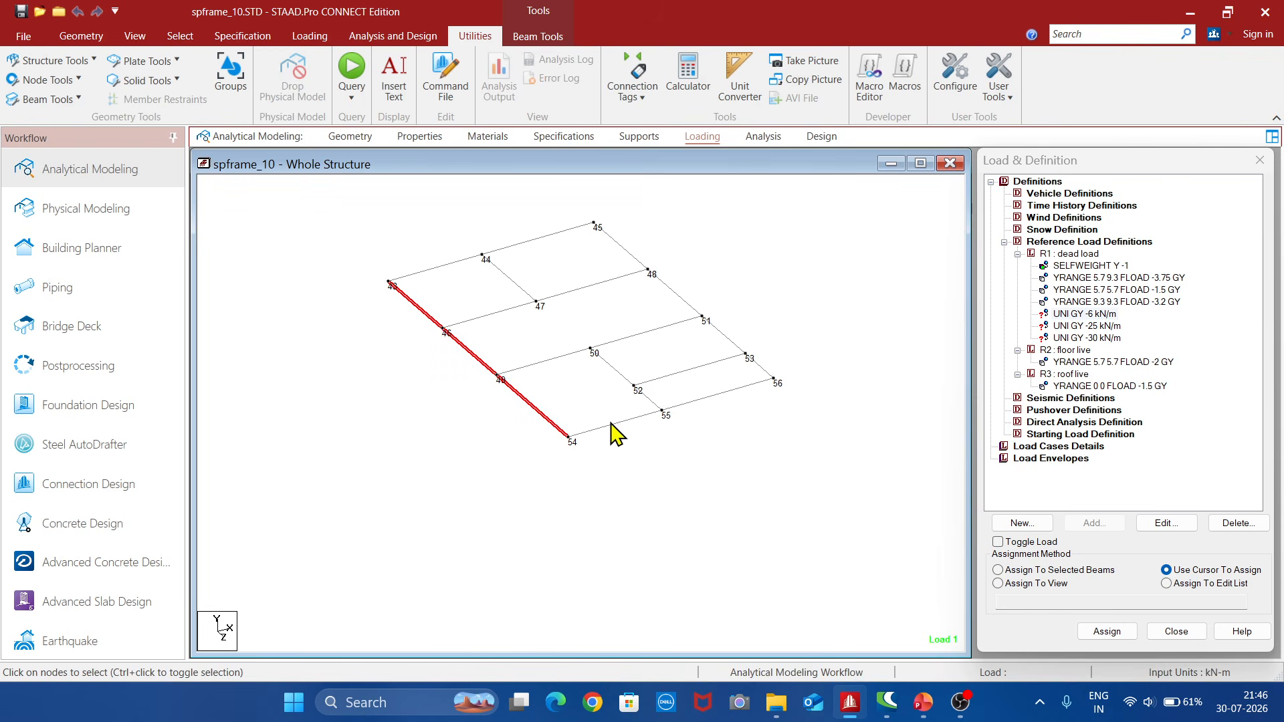
pyautogui.keyDown('ctrl'); pyautogui.click(630, 420); pyautogui.keyUp('ctrl')
pyautogui.keyDown('ctrl'); pyautogui.click(738, 389); pyautogui.keyUp('ctrl')
pyautogui.keyDown('ctrl'); pyautogui.click(760, 367); pyautogui.keyUp('ctrl')
pyautogui.keyDown('ctrl'); pyautogui.click(723, 335); pyautogui.keyUp('ctrl')
pyautogui.keyDown('ctrl'); pyautogui.click(678, 297); pyautogui.keyUp('ctrl')
pyautogui.keyDown('ctrl'); pyautogui.click(621, 248); pyautogui.keyUp('ctrl')
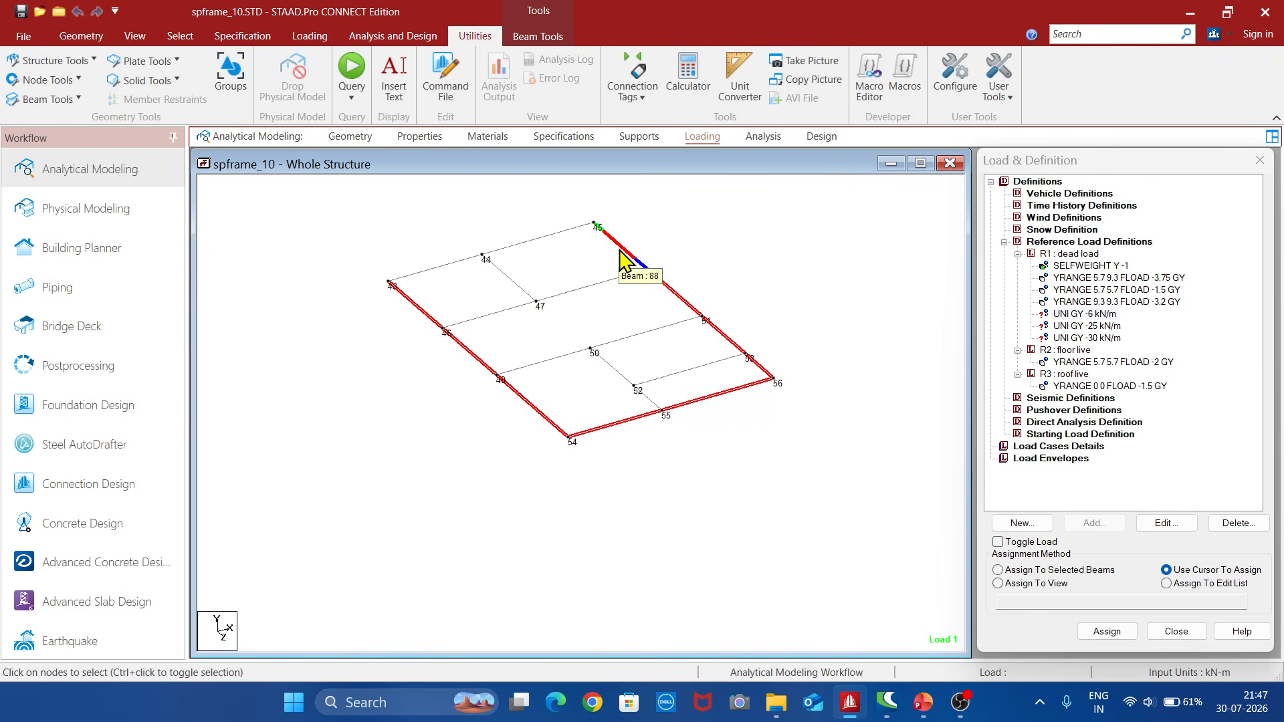
pyautogui.keyDown('ctrl'); pyautogui.click(543, 238); pyautogui.keyUp('ctrl')
pyautogui.keyDown('ctrl'); pyautogui.click(431, 270); pyautogui.keyUp('ctrl')
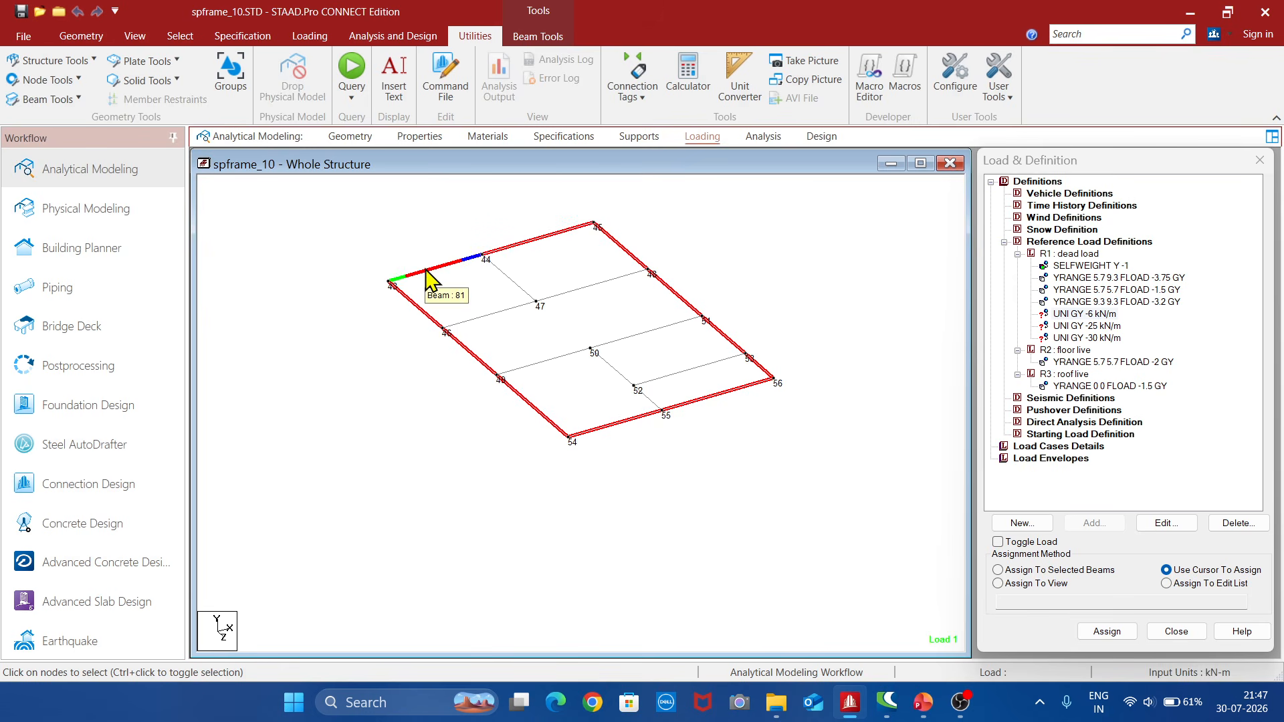
pyautogui.click(998, 570)
pyautogui.click(1106, 631)
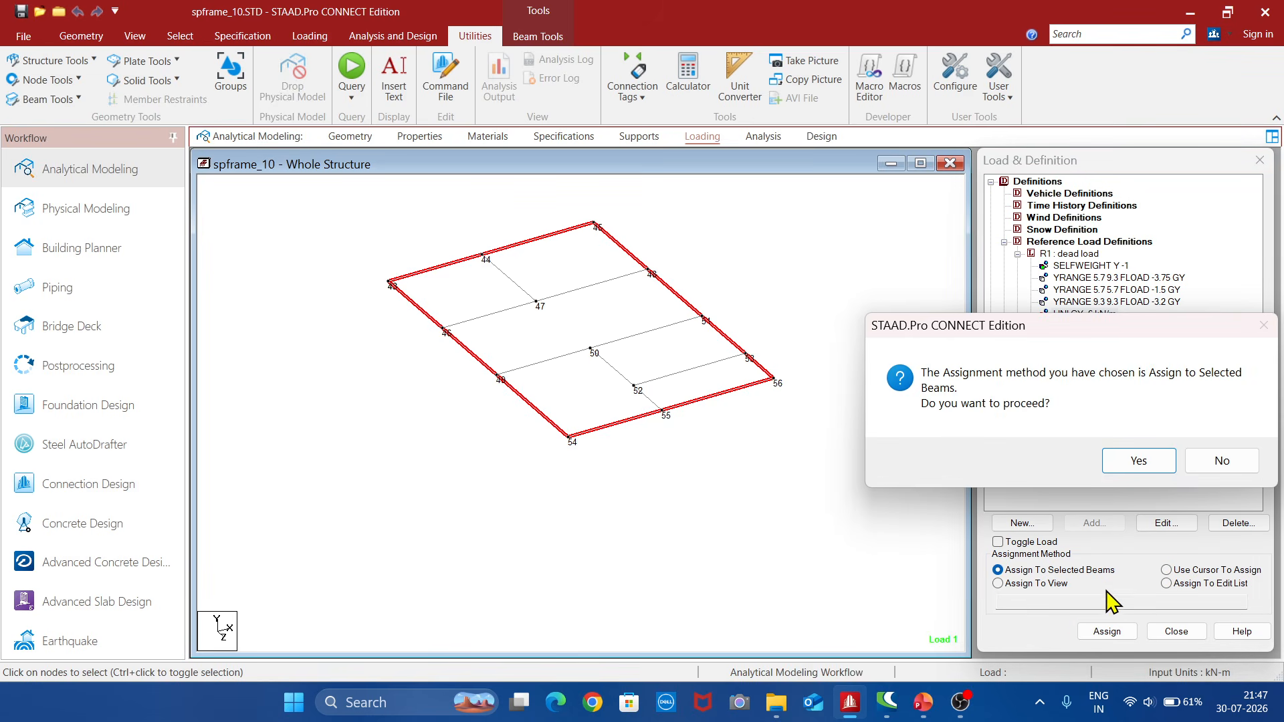
pyautogui.click(1134, 460)
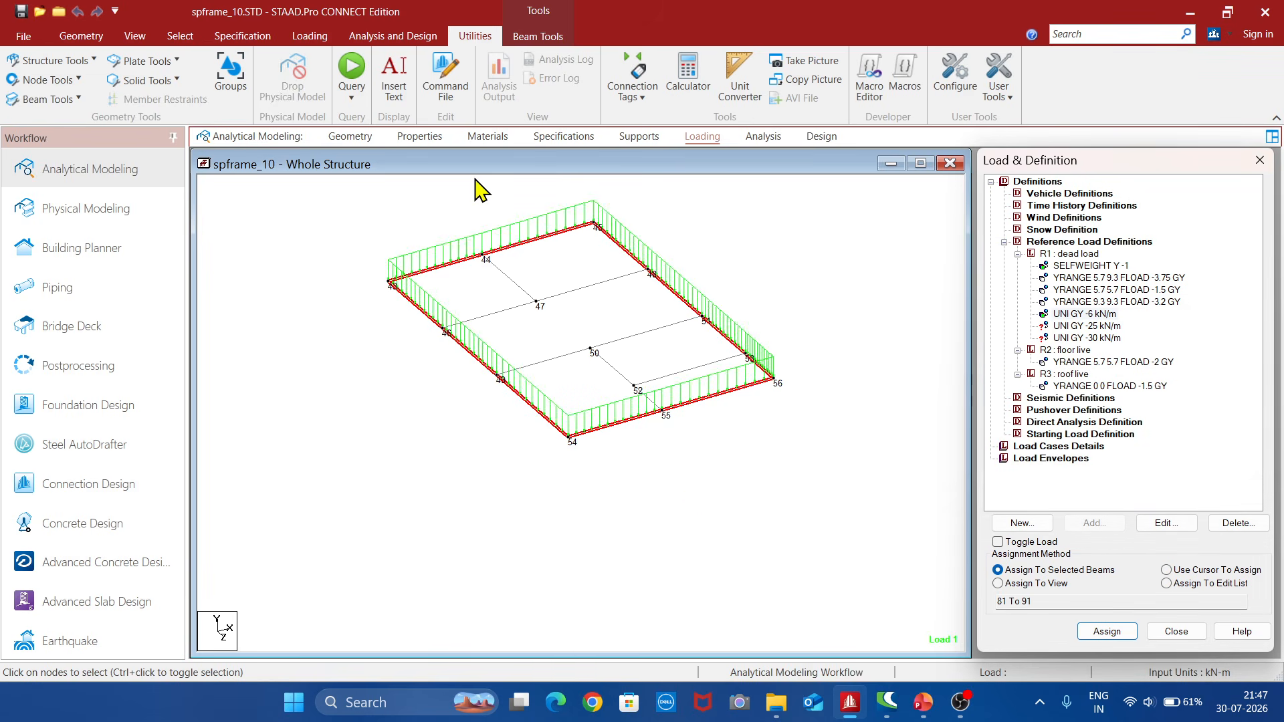
pyautogui.click(134, 36)
pyautogui.click(206, 91)
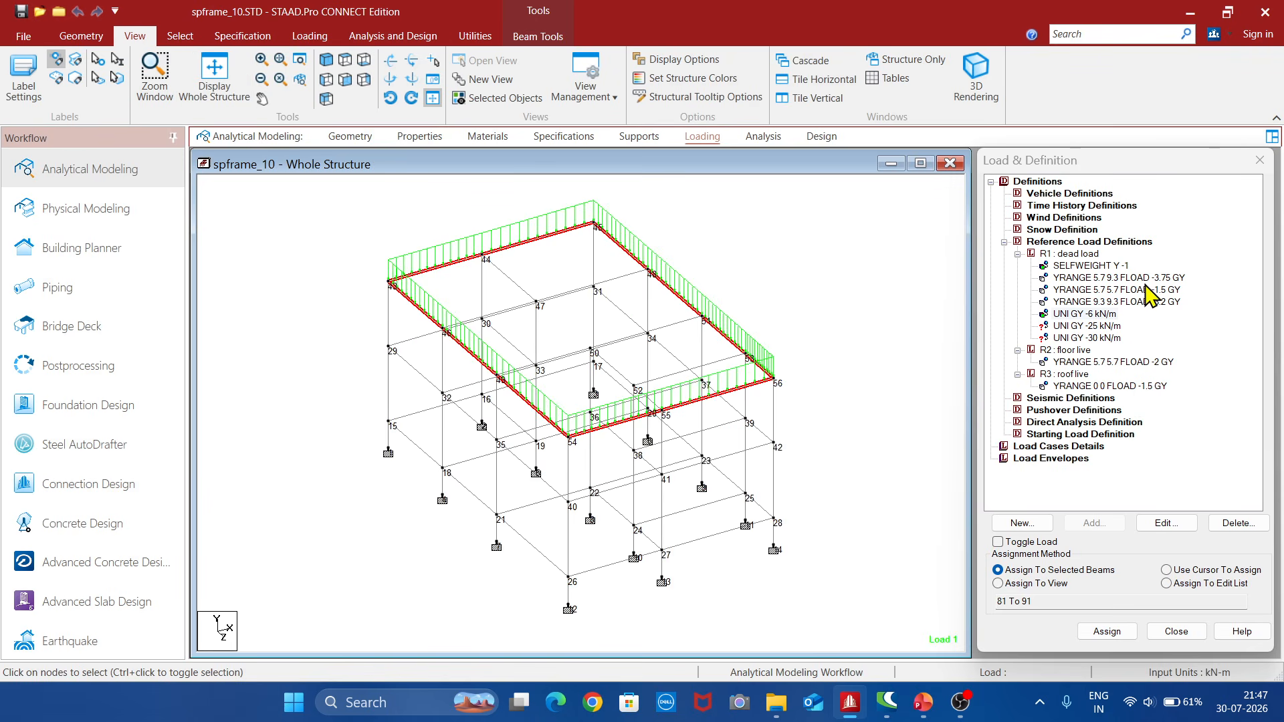
# Cut a section in the X-Z plane through node 29 so only that level is displayed.
pyautogui.click(1114, 327)
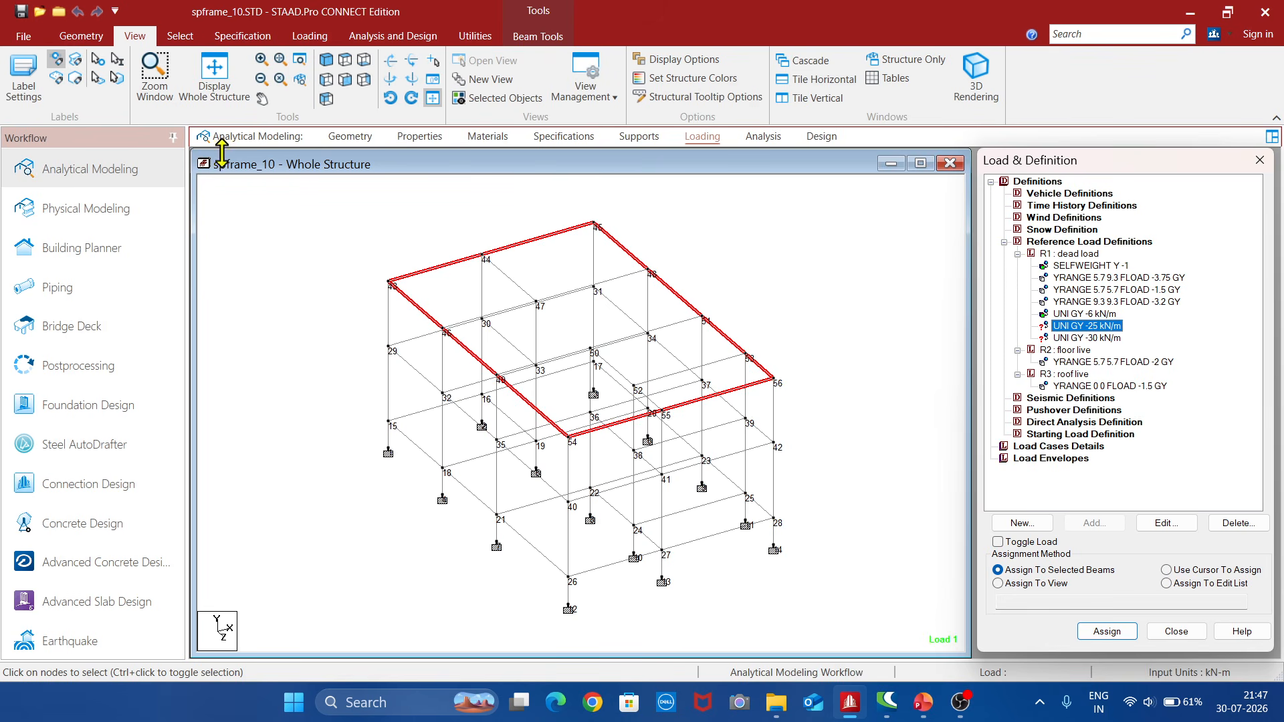
pyautogui.click(476, 37)
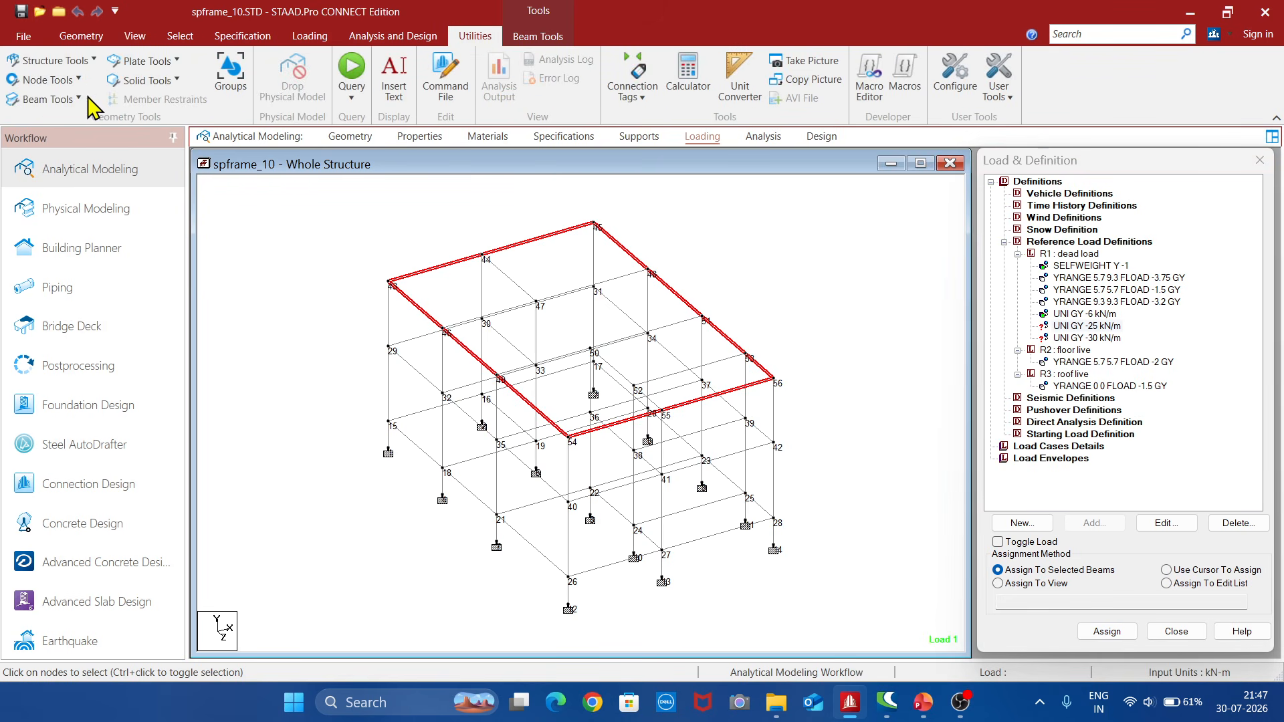
pyautogui.click(53, 61)
pyautogui.click(67, 152)
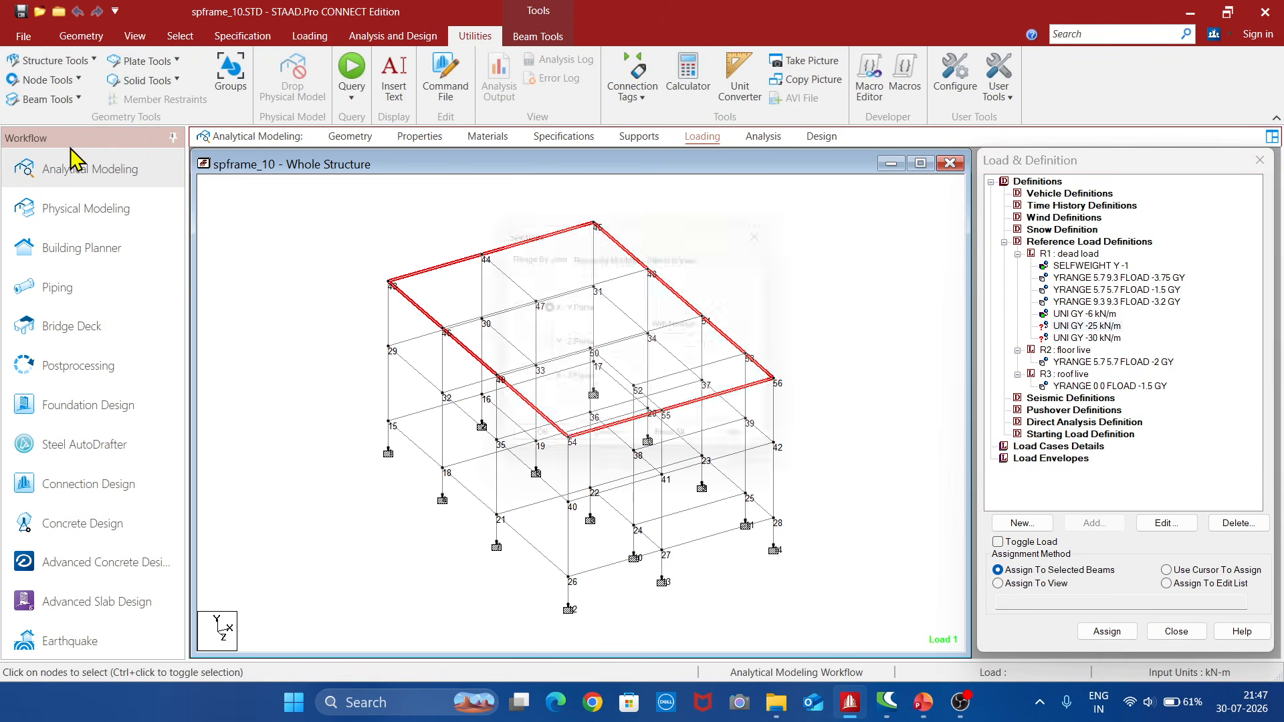
pyautogui.click(544, 385)
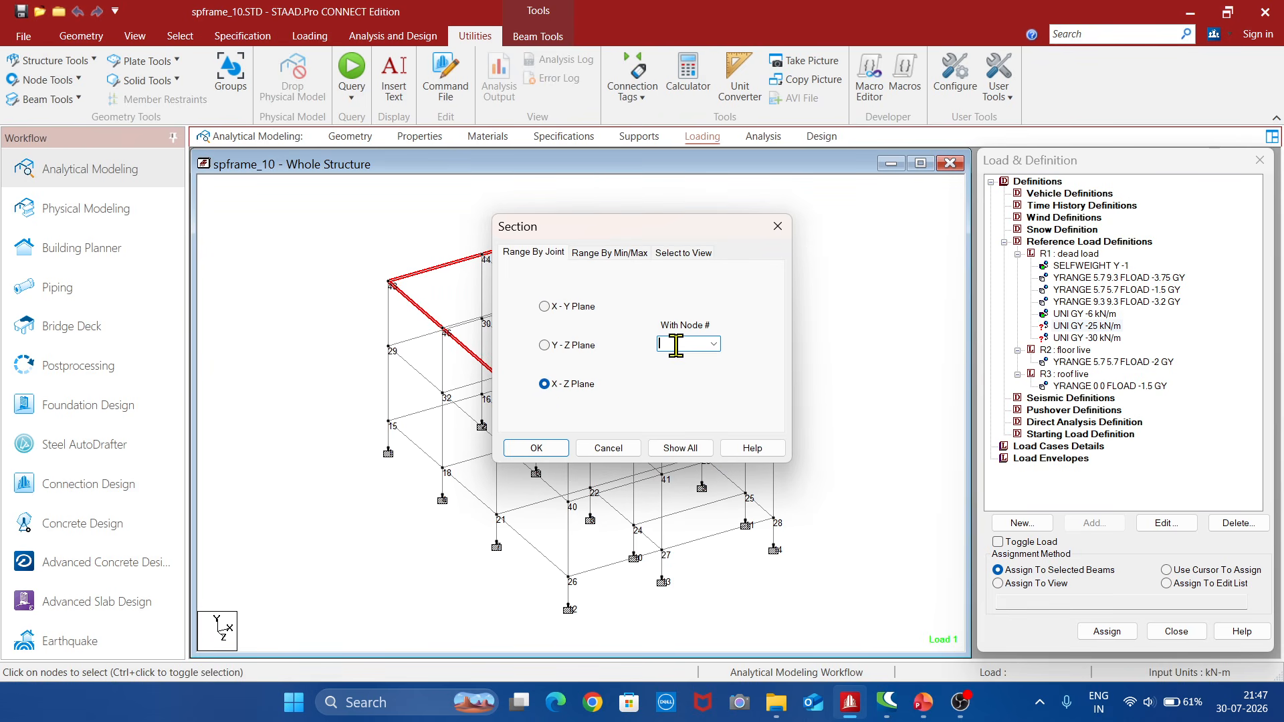
pyautogui.click(561, 448)
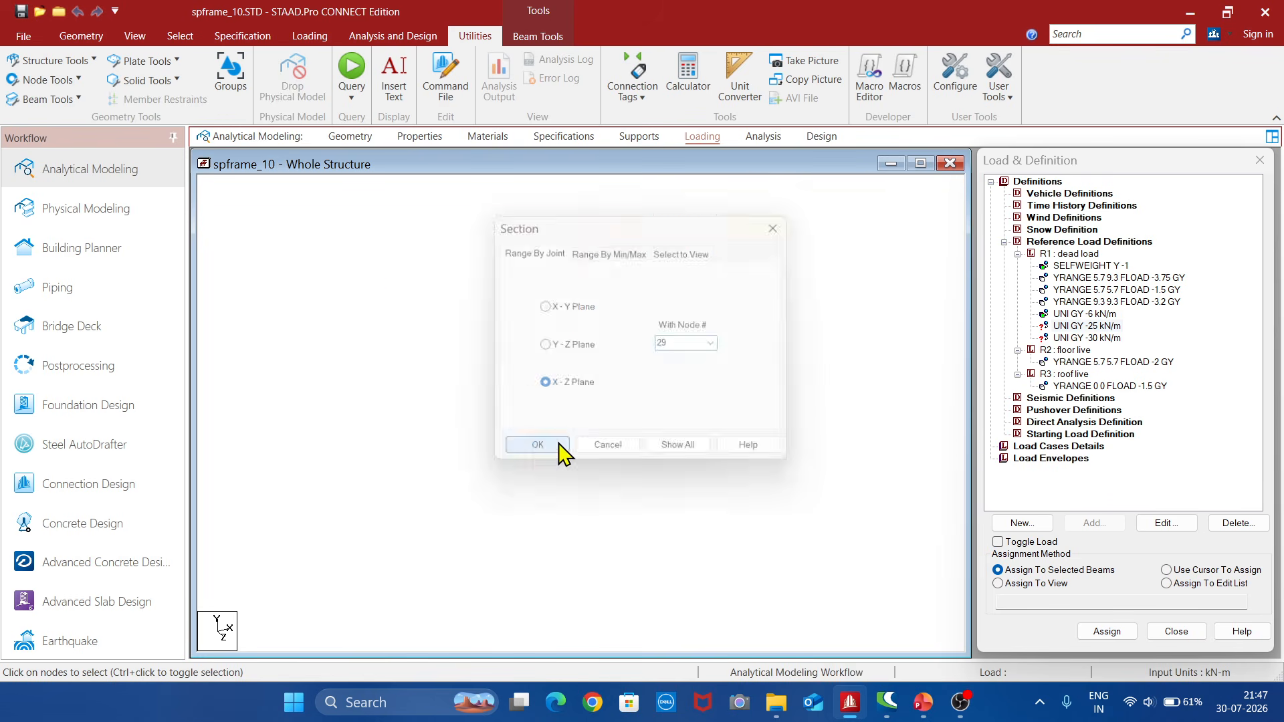
# Choose the dead load's -25 kN/m uniform load and select all perimeter beams of the node 29 level.
pyautogui.click(1101, 327)
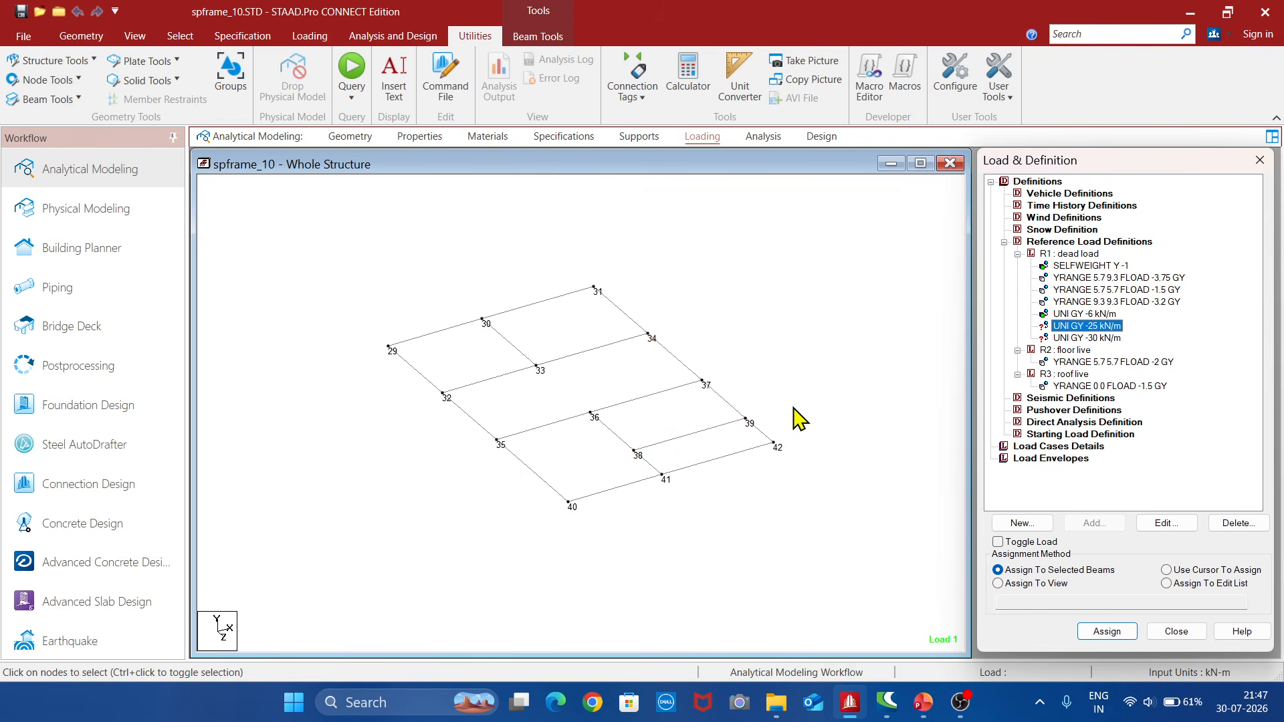
pyautogui.click(426, 379)
pyautogui.keyDown('ctrl'); pyautogui.click(468, 421); pyautogui.keyUp('ctrl')
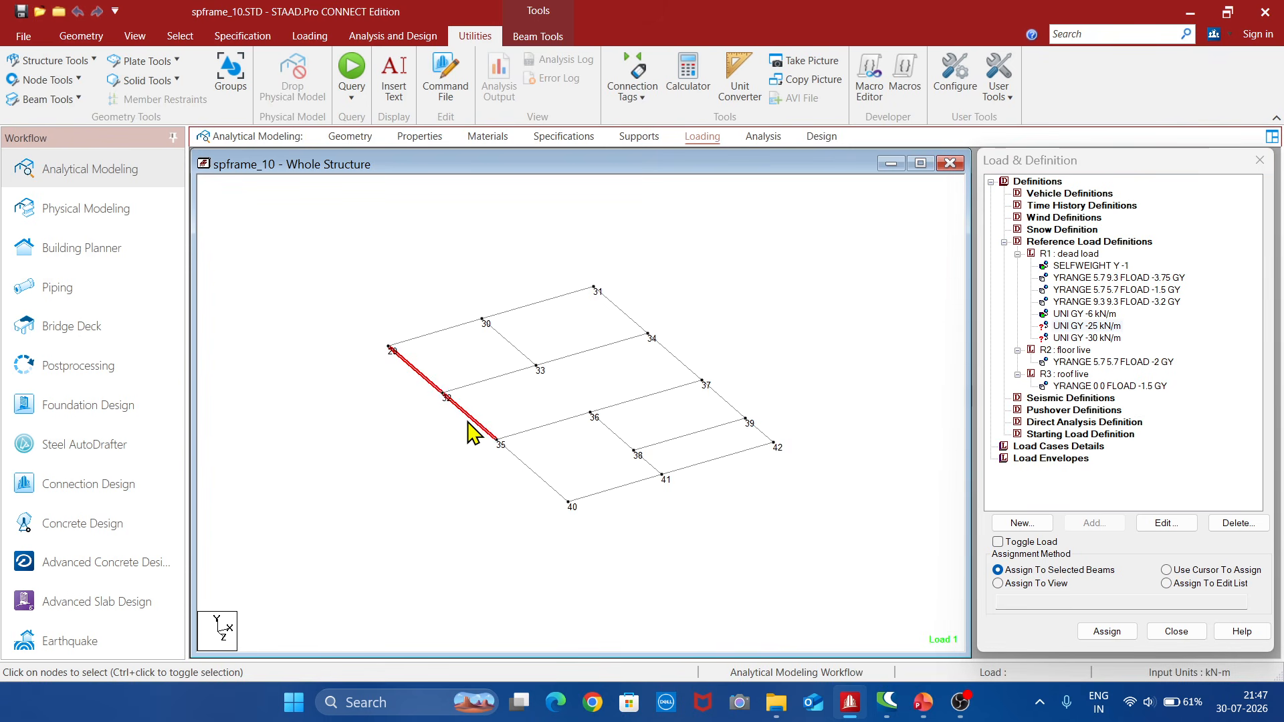
pyautogui.keyDown('ctrl'); pyautogui.click(521, 463); pyautogui.keyUp('ctrl')
pyautogui.keyDown('ctrl'); pyautogui.click(600, 494); pyautogui.keyUp('ctrl')
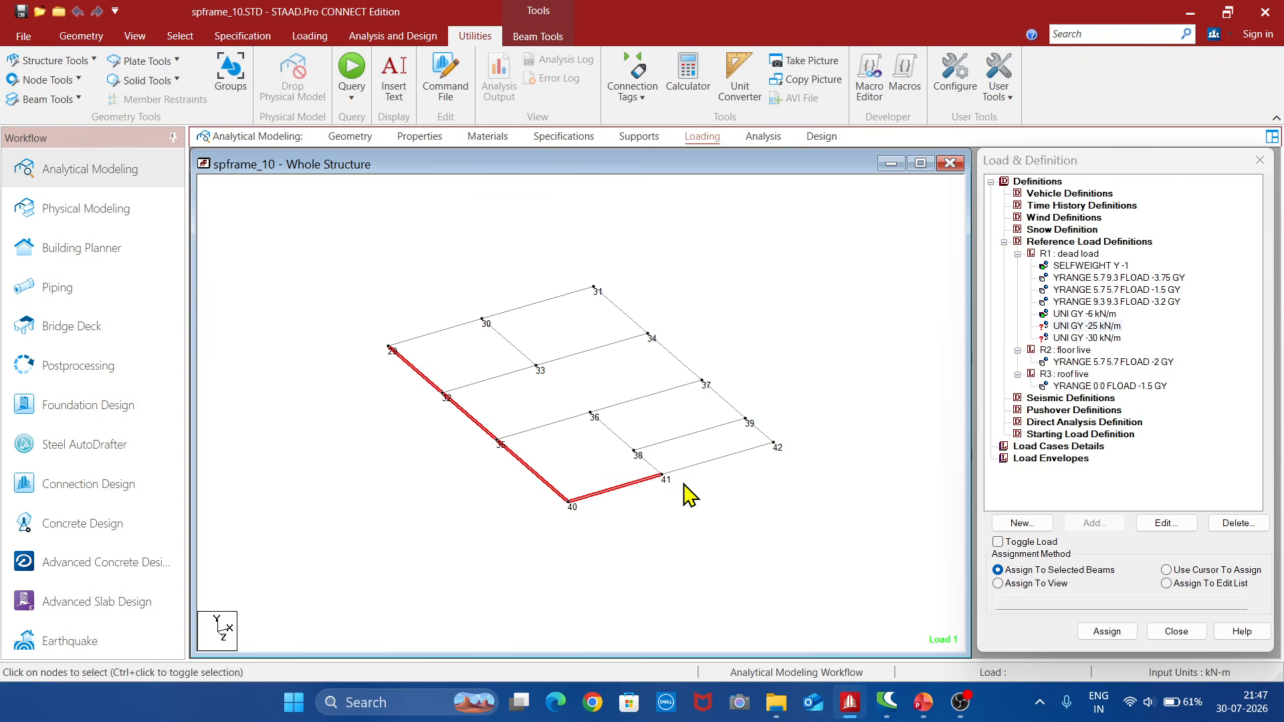
pyautogui.keyDown('ctrl'); pyautogui.click(764, 445); pyautogui.keyUp('ctrl')
pyautogui.keyDown('ctrl'); pyautogui.click(759, 431); pyautogui.keyUp('ctrl')
pyautogui.keyDown('ctrl'); pyautogui.click(726, 401); pyautogui.keyUp('ctrl')
pyautogui.keyDown('ctrl'); pyautogui.click(658, 344); pyautogui.keyUp('ctrl')
pyautogui.keyDown('ctrl'); pyautogui.click(626, 315); pyautogui.keyUp('ctrl')
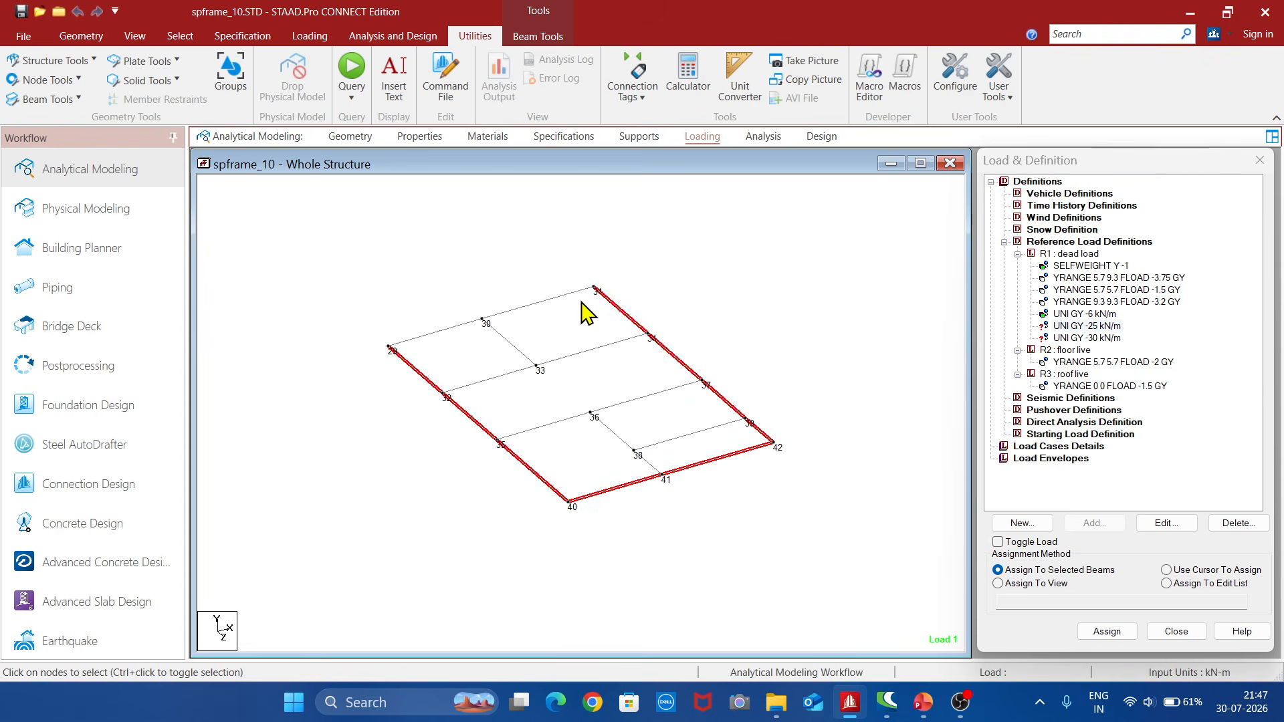
pyautogui.keyDown('ctrl'); pyautogui.click(563, 297); pyautogui.keyUp('ctrl')
pyautogui.keyDown('ctrl'); pyautogui.click(449, 329); pyautogui.keyUp('ctrl')
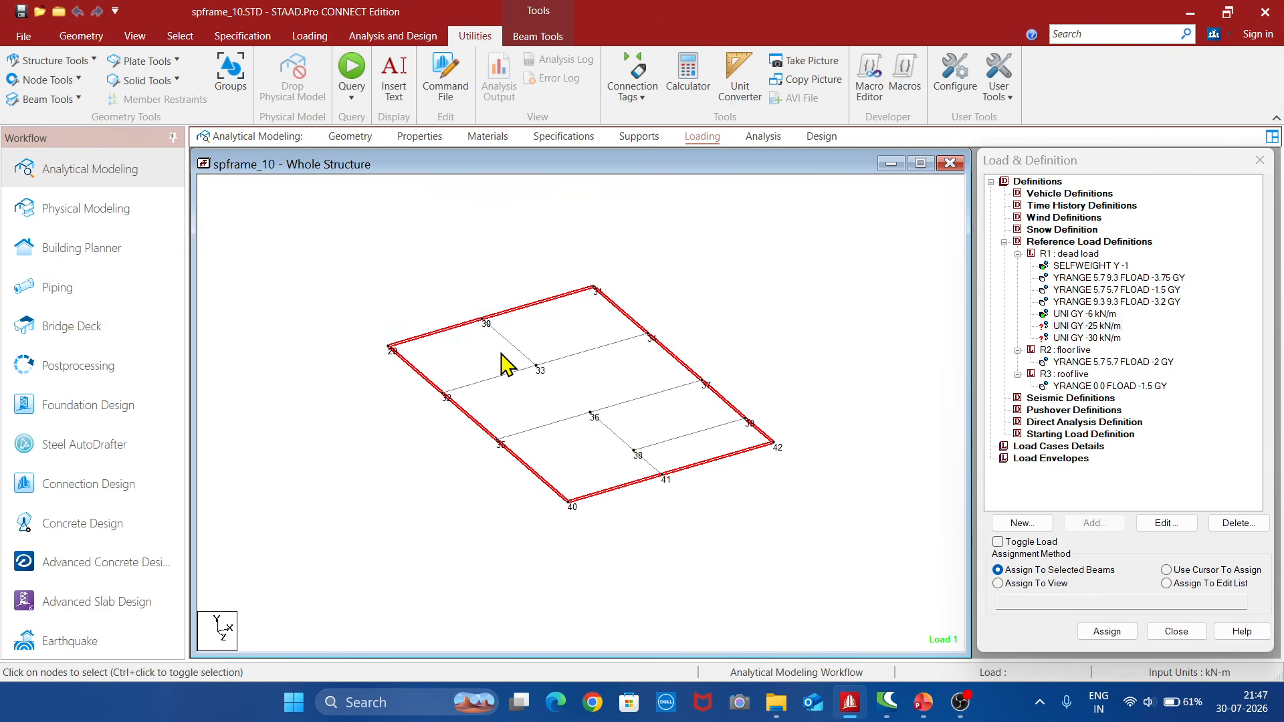
# Add interior beams 30-33, 33-34, 35-36, 36-37 and 38-39 to the selection and assign the -25 kN/m uniform load to all selected beams.
pyautogui.keyDown('ctrl'); pyautogui.click(511, 345); pyautogui.keyUp('ctrl')
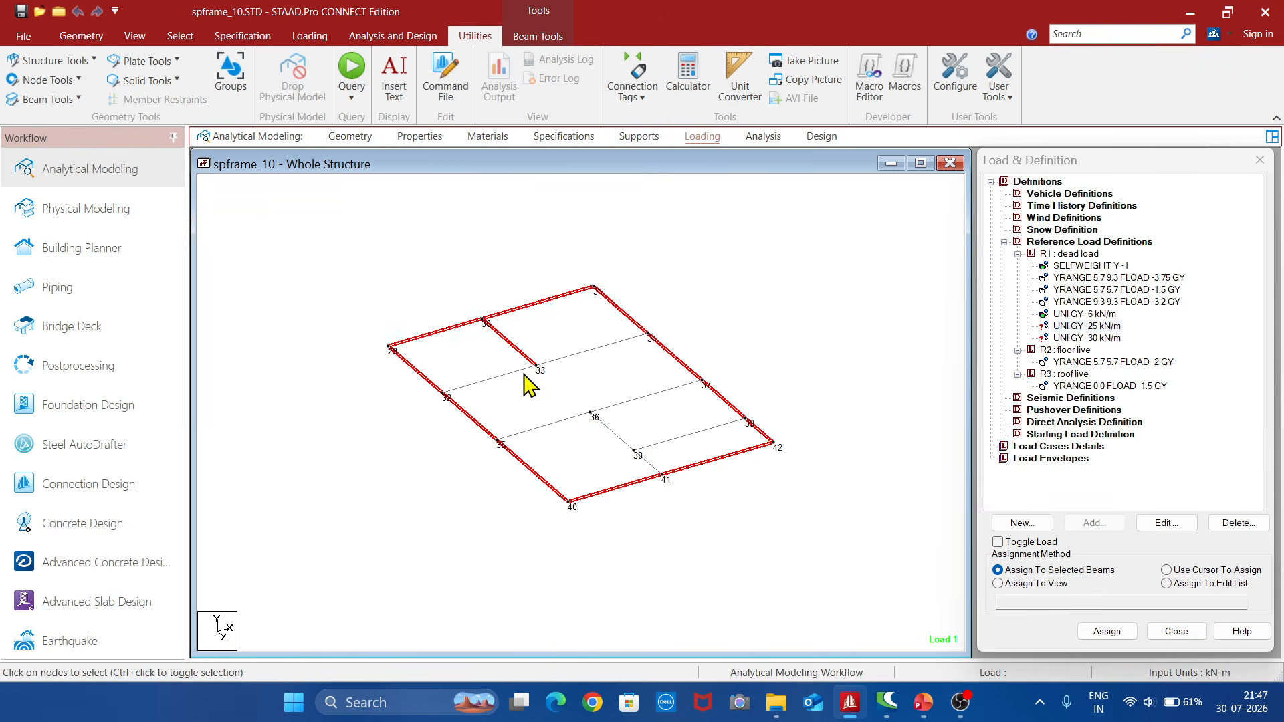
pyautogui.keyDown('ctrl'); pyautogui.click(581, 352); pyautogui.keyUp('ctrl')
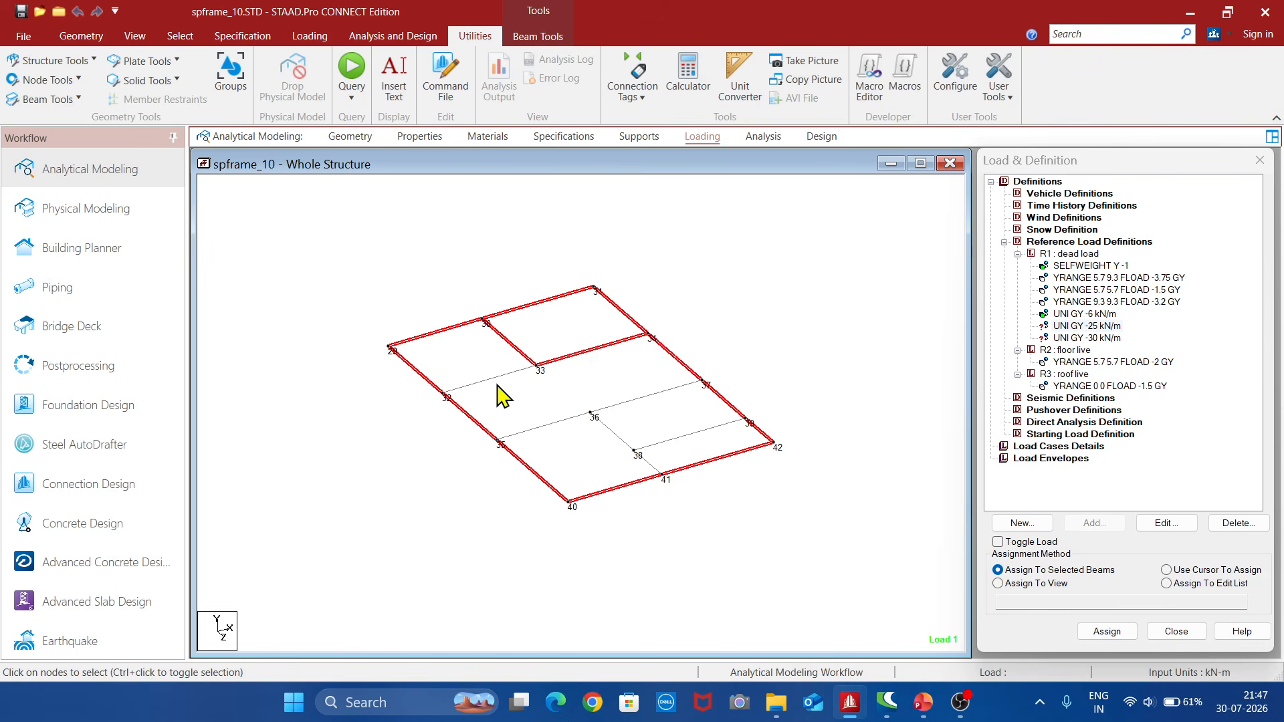
pyautogui.keyDown('ctrl'); pyautogui.click(556, 423); pyautogui.keyUp('ctrl')
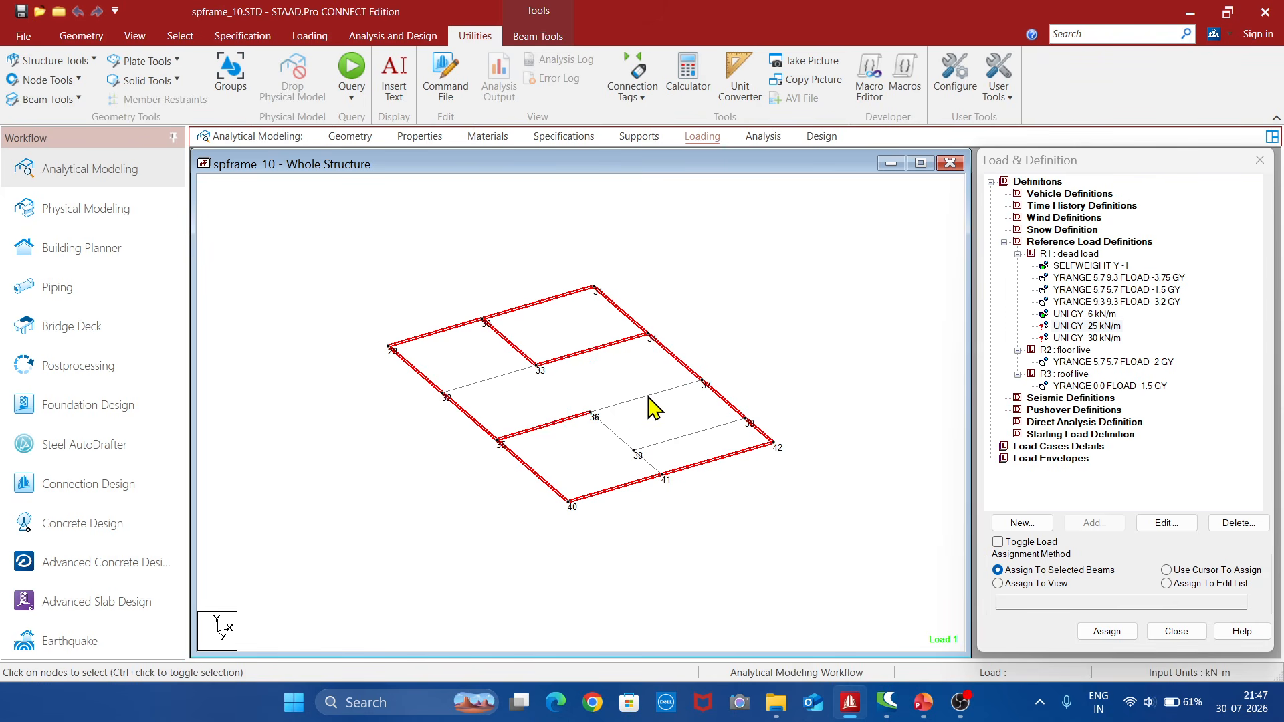
pyautogui.keyDown('ctrl'); pyautogui.click(648, 396); pyautogui.keyUp('ctrl')
pyautogui.keyDown('ctrl'); pyautogui.click(684, 438); pyautogui.keyUp('ctrl')
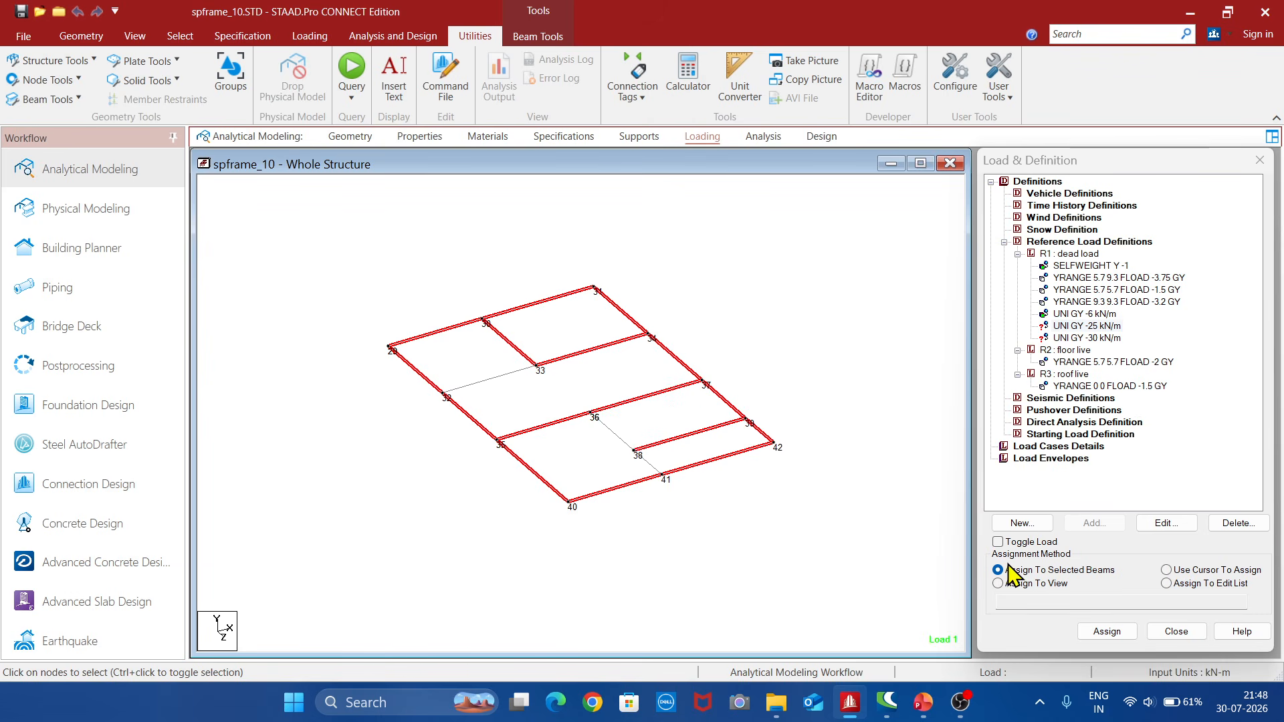
pyautogui.click(1108, 631)
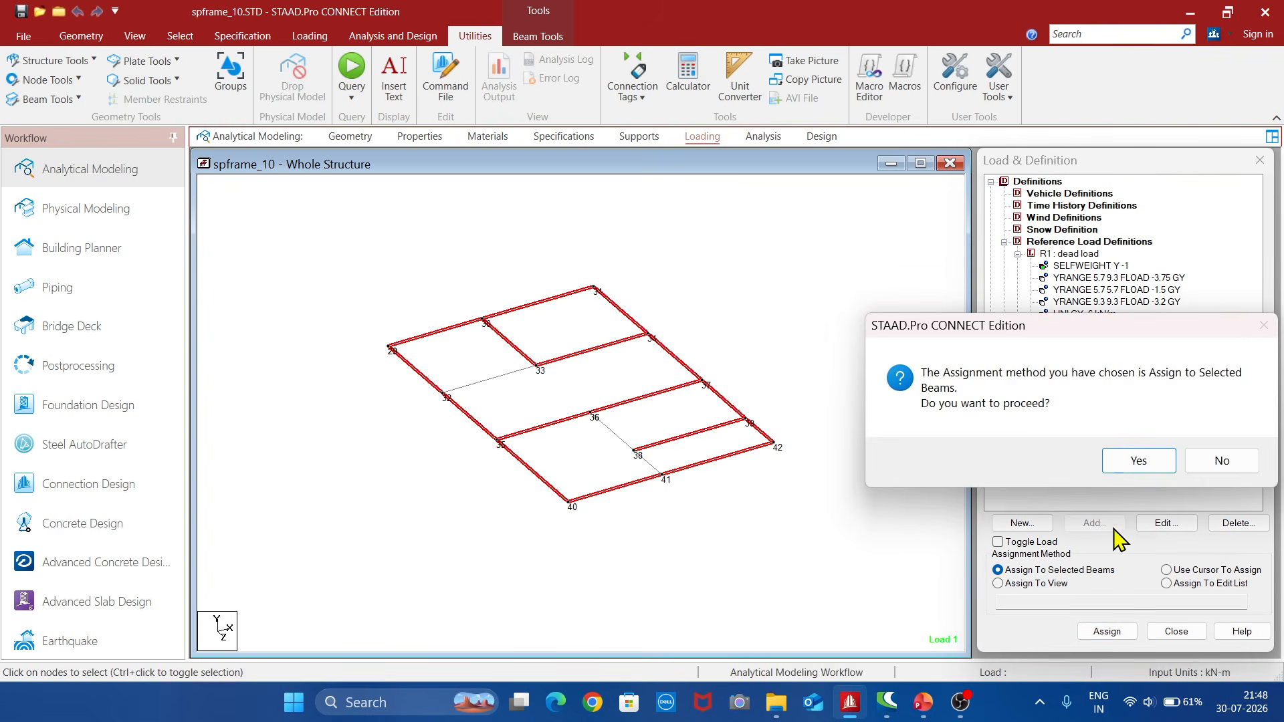
pyautogui.click(1137, 461)
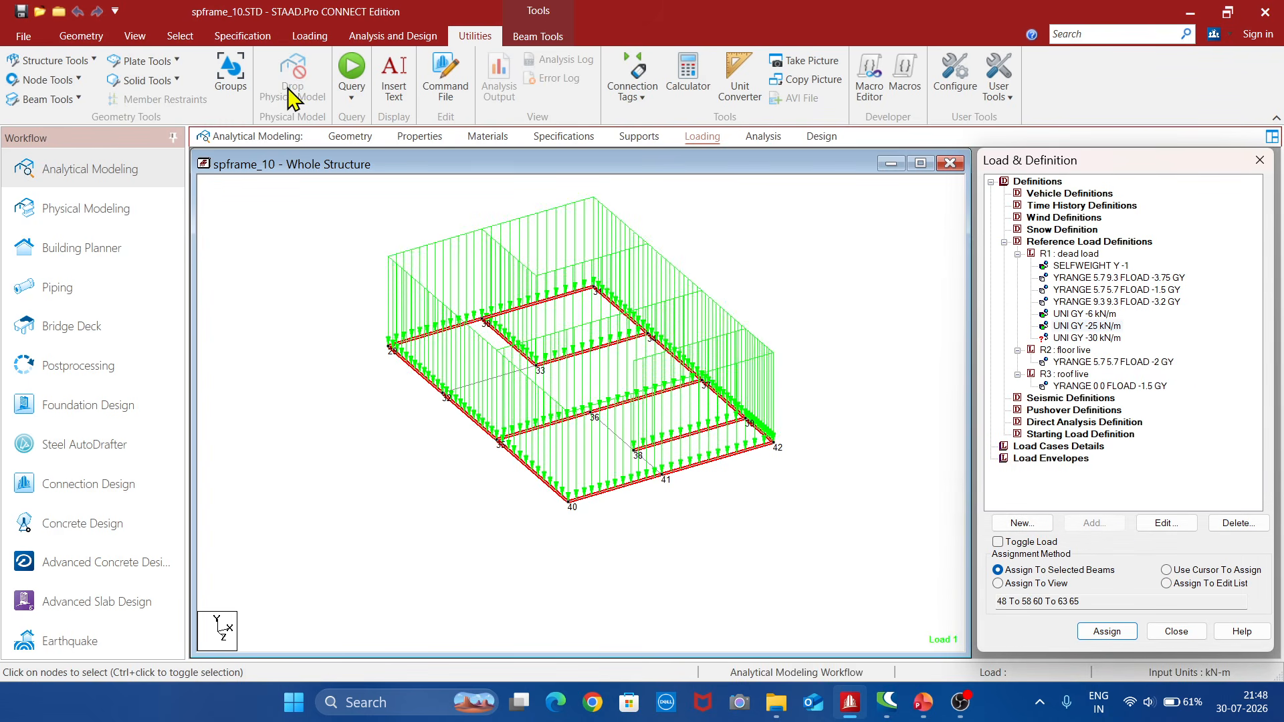
# Display the whole structure again and clear the beam selection.
pyautogui.click(138, 36)
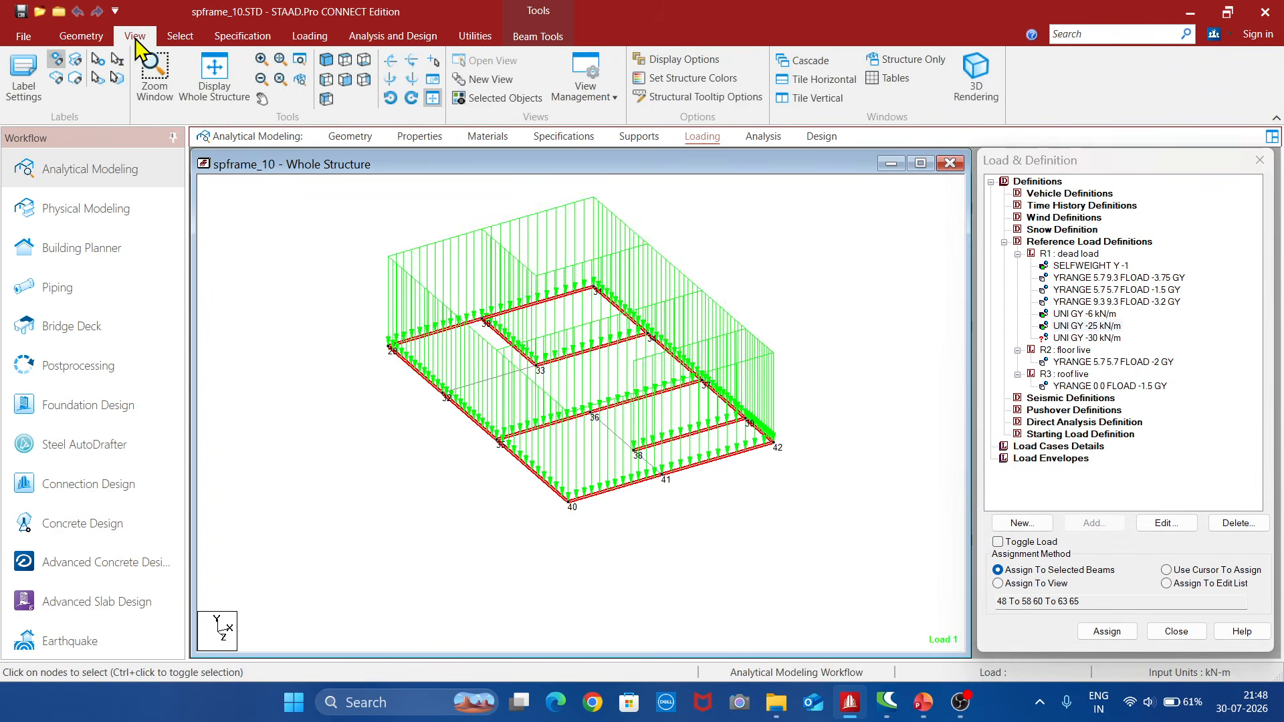
pyautogui.click(203, 78)
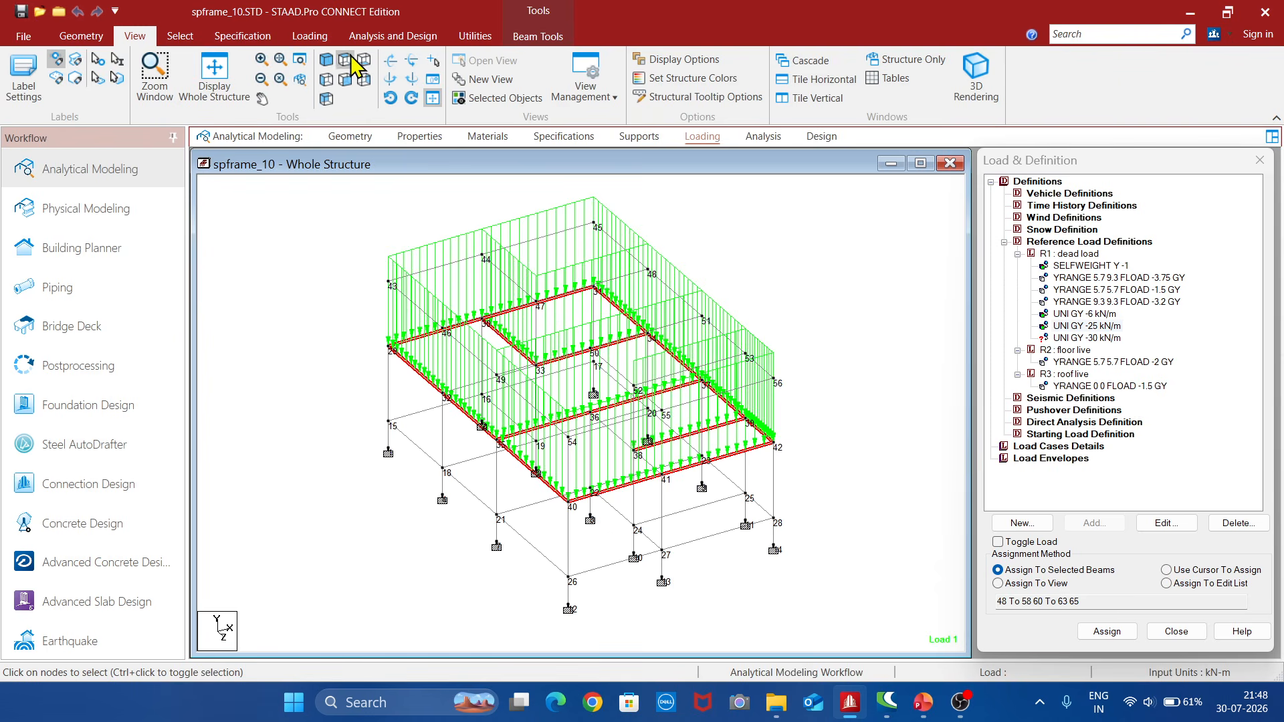
pyautogui.click(310, 36)
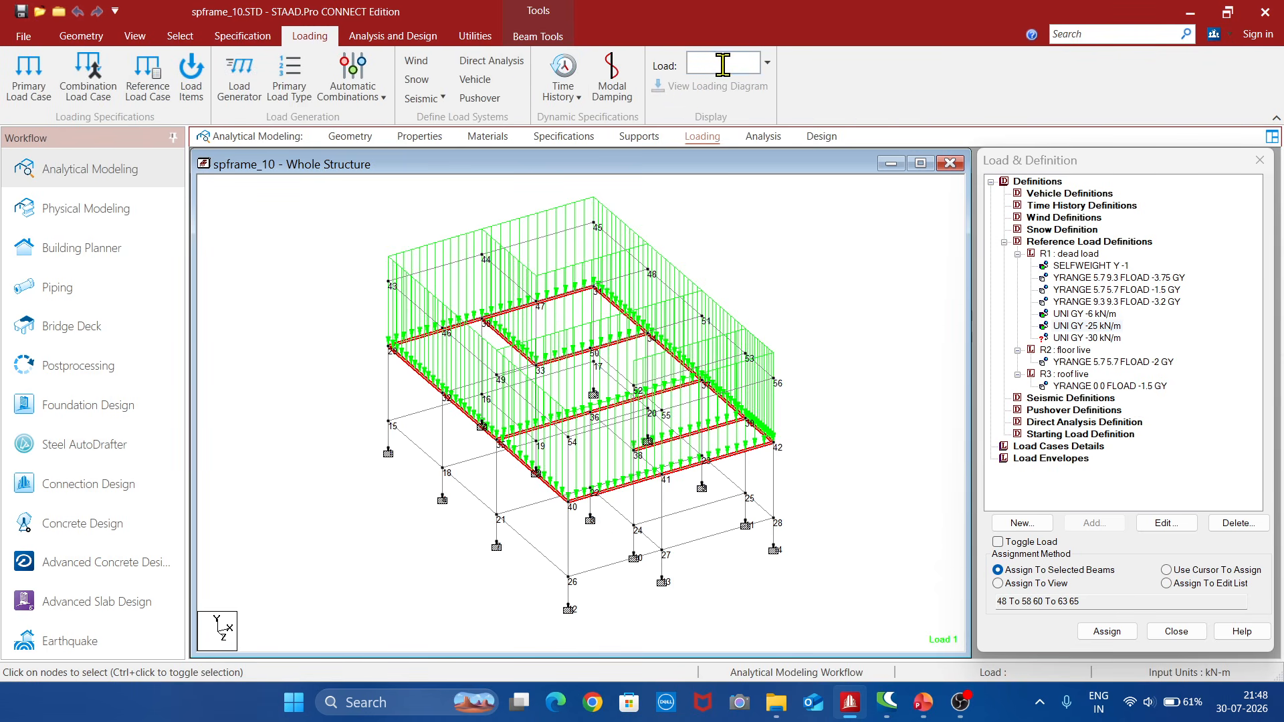
pyautogui.click(834, 296)
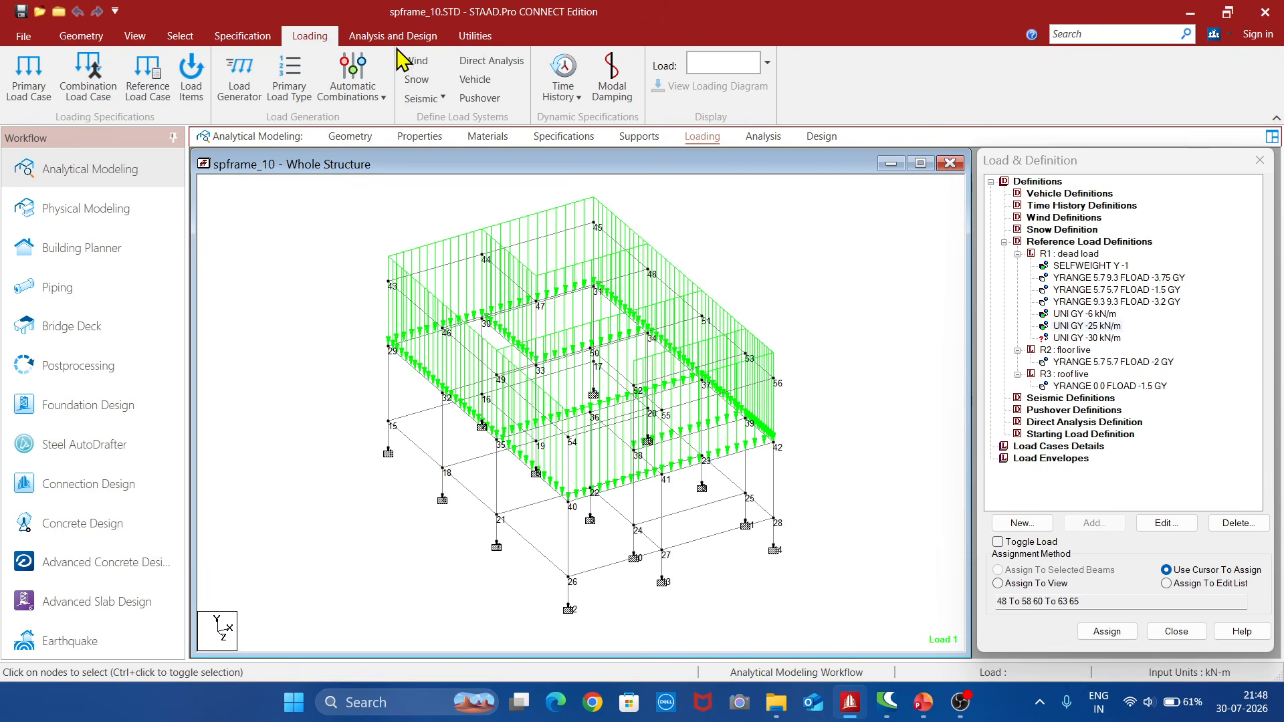
# Cut a section in the X-Z plane through node 15 so only the lowest beam level is displayed.
pyautogui.click(475, 37)
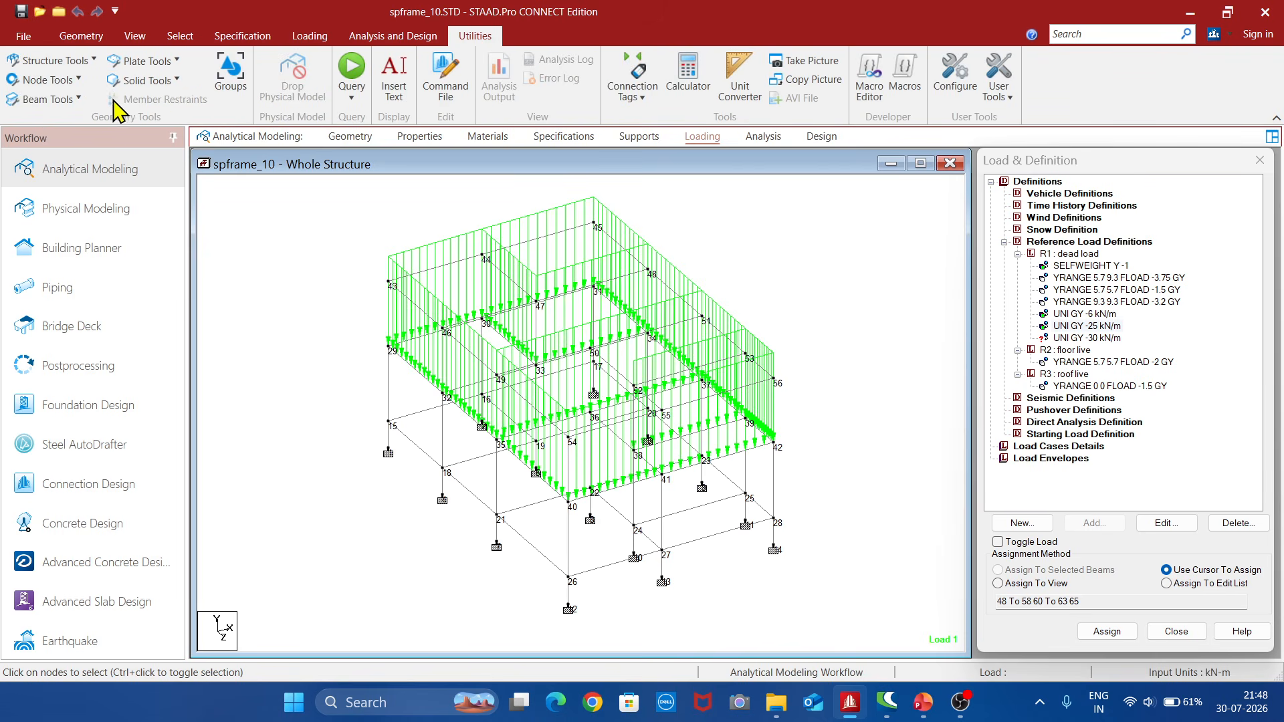
pyautogui.click(48, 79)
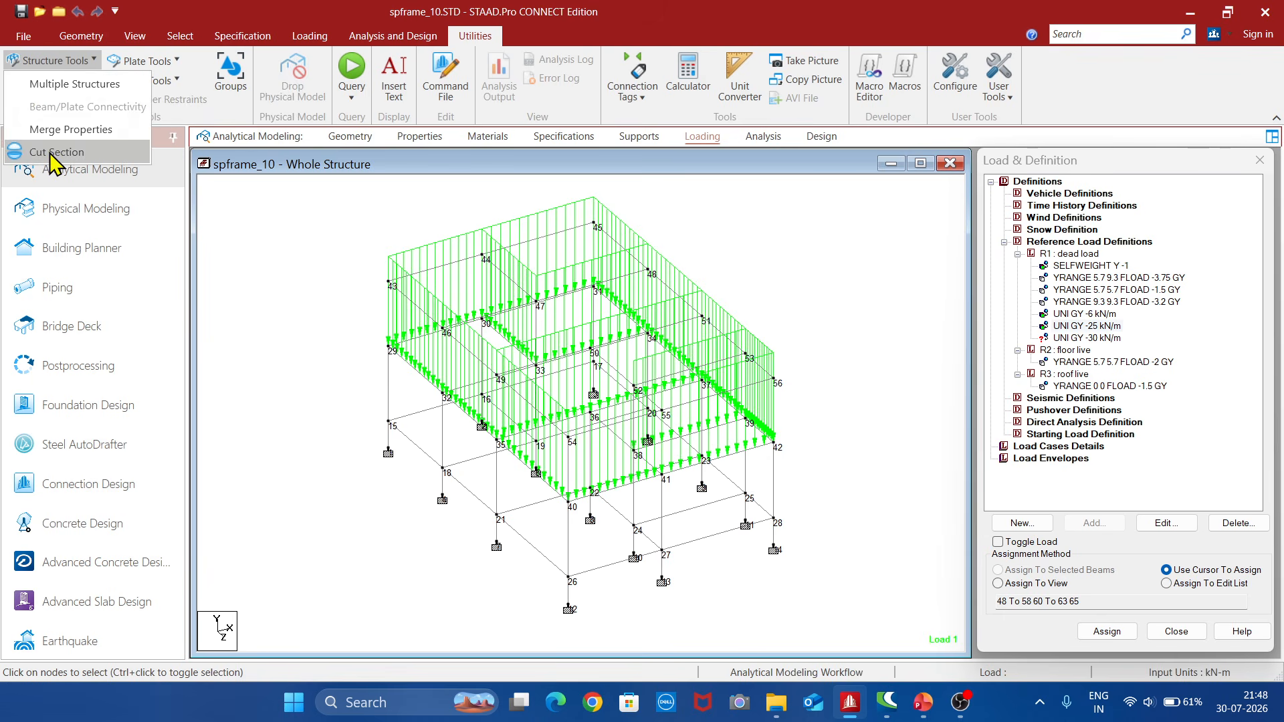
pyautogui.click(53, 163)
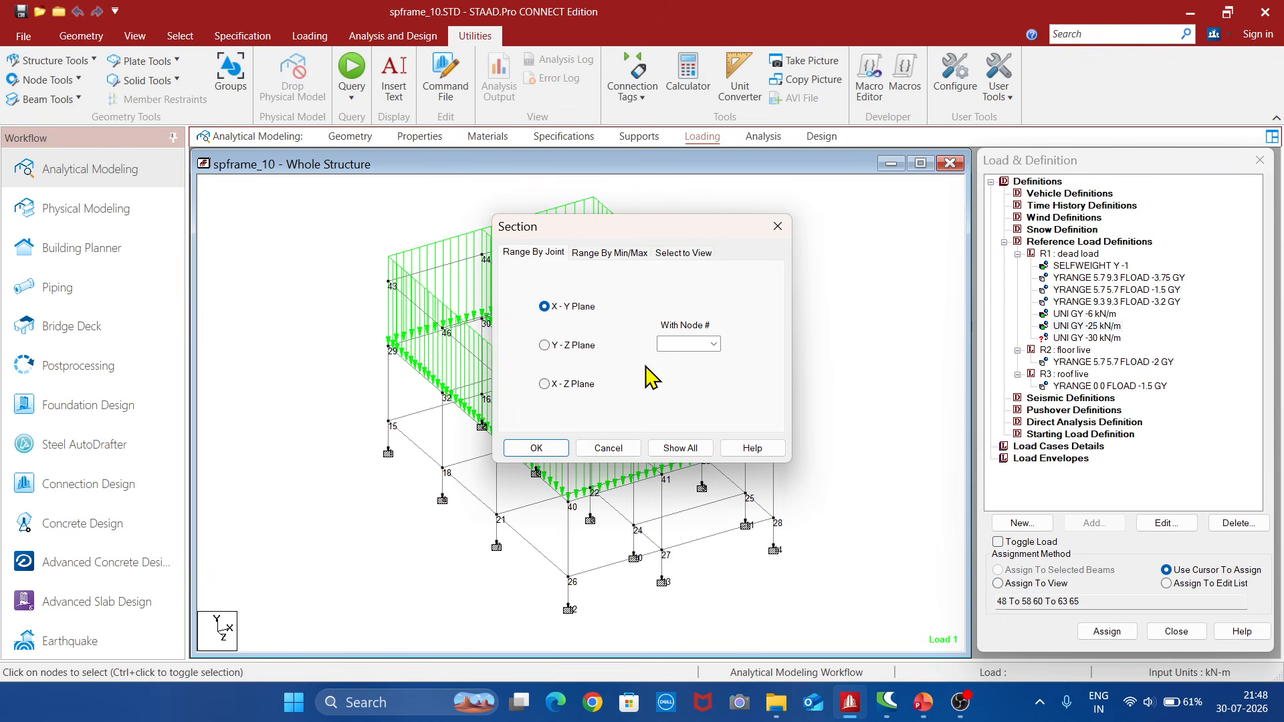
pyautogui.click(545, 385)
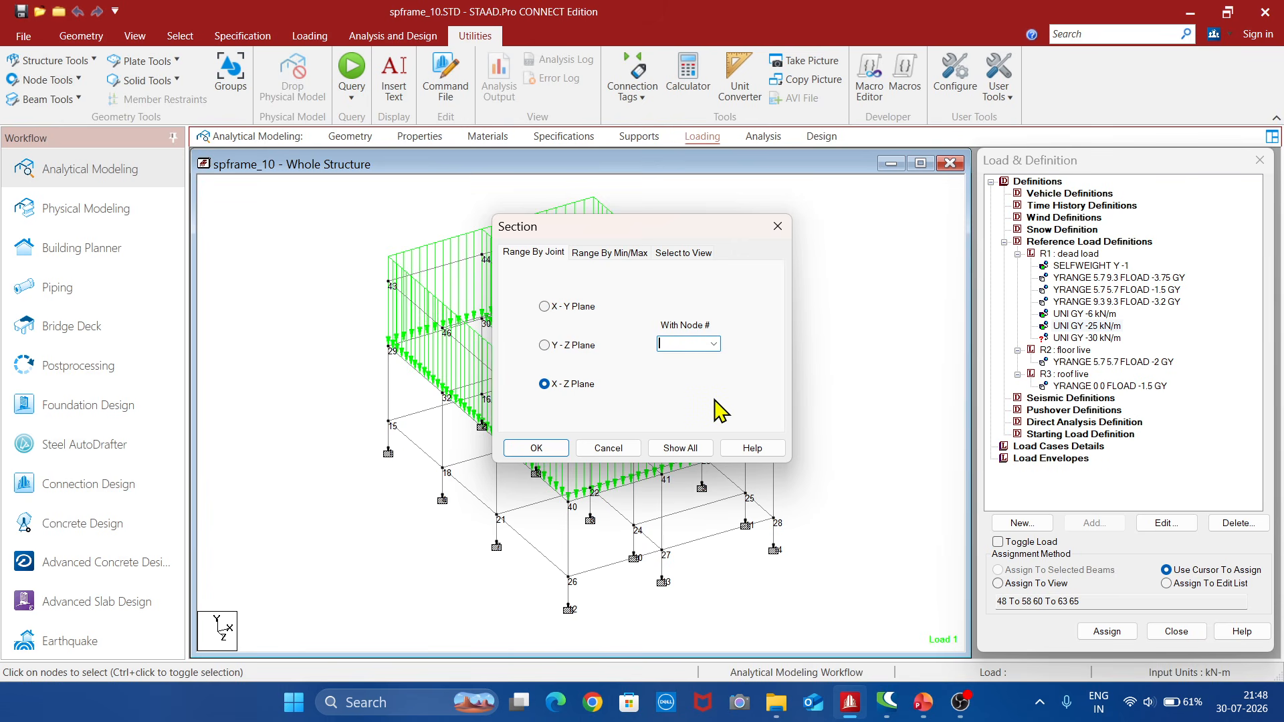
pyautogui.write('15')
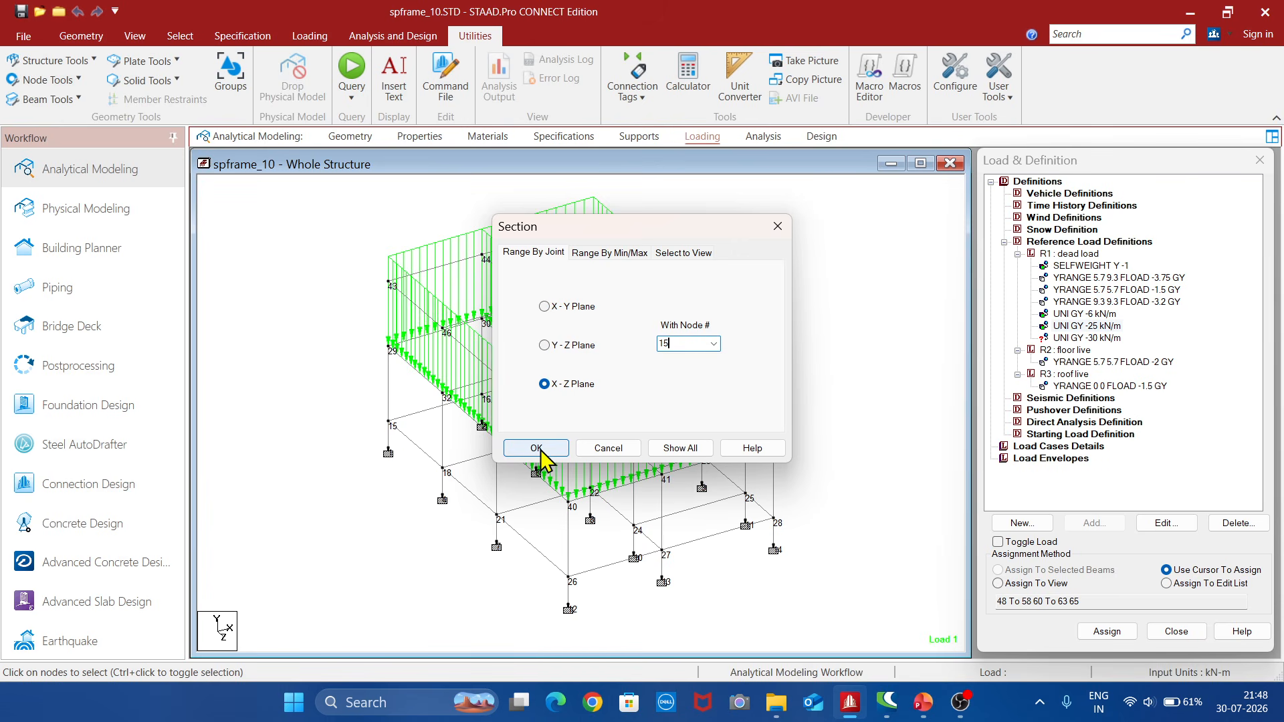
pyautogui.click(536, 448)
# Choose the dead load's -30 kN/m uniform load and select all perimeter beams of the node 15 level.
pyautogui.click(1107, 338)
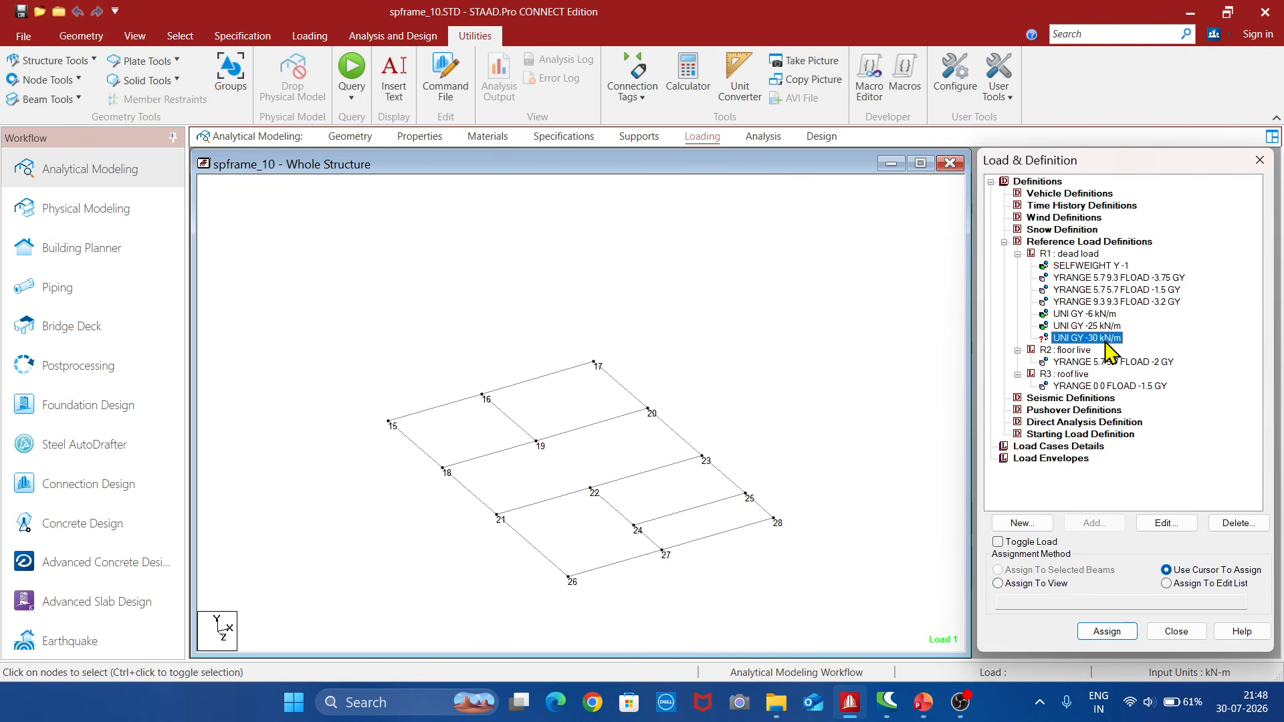
pyautogui.click(424, 454)
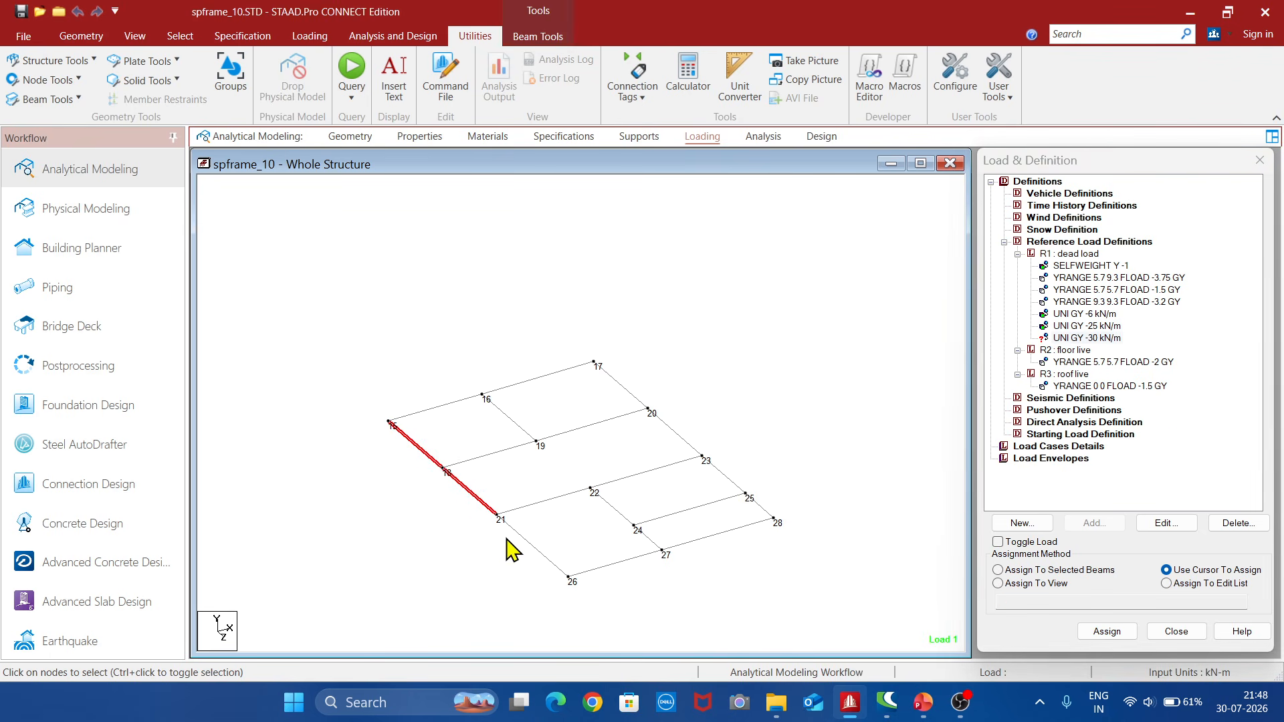
pyautogui.click(543, 555)
pyautogui.click(605, 567)
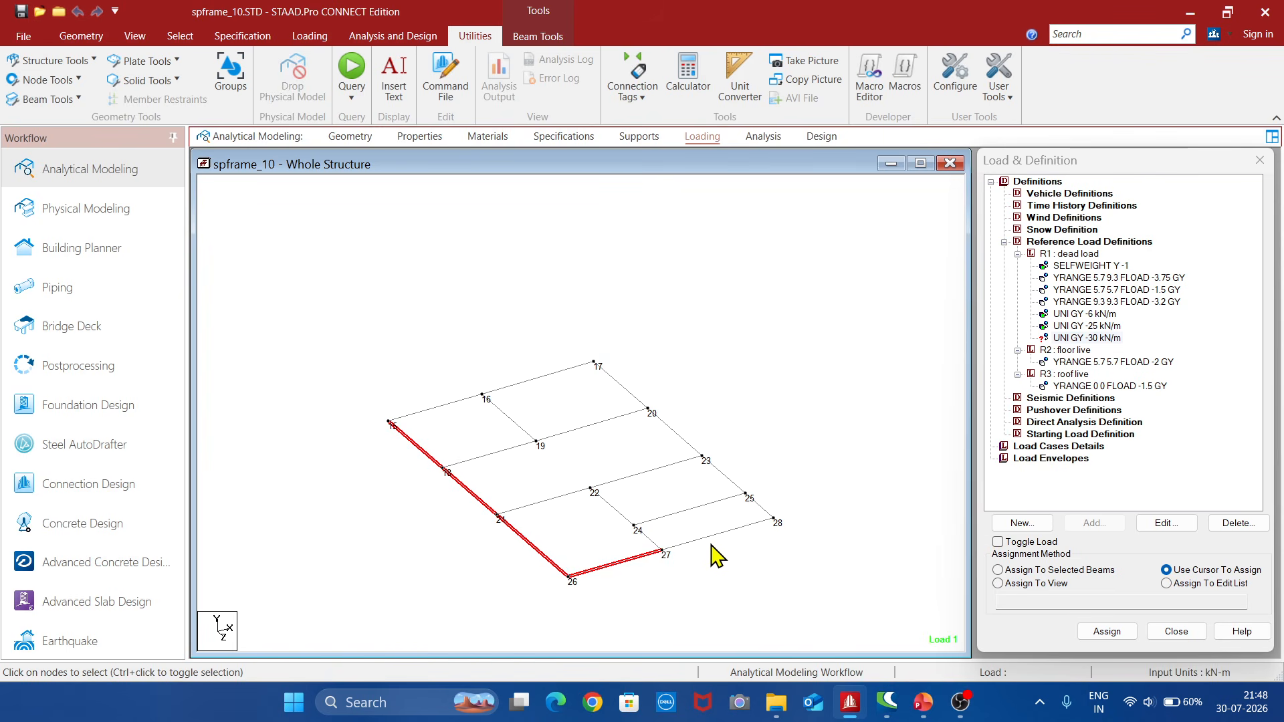
pyautogui.click(736, 529)
pyautogui.click(759, 508)
pyautogui.click(723, 476)
pyautogui.click(674, 435)
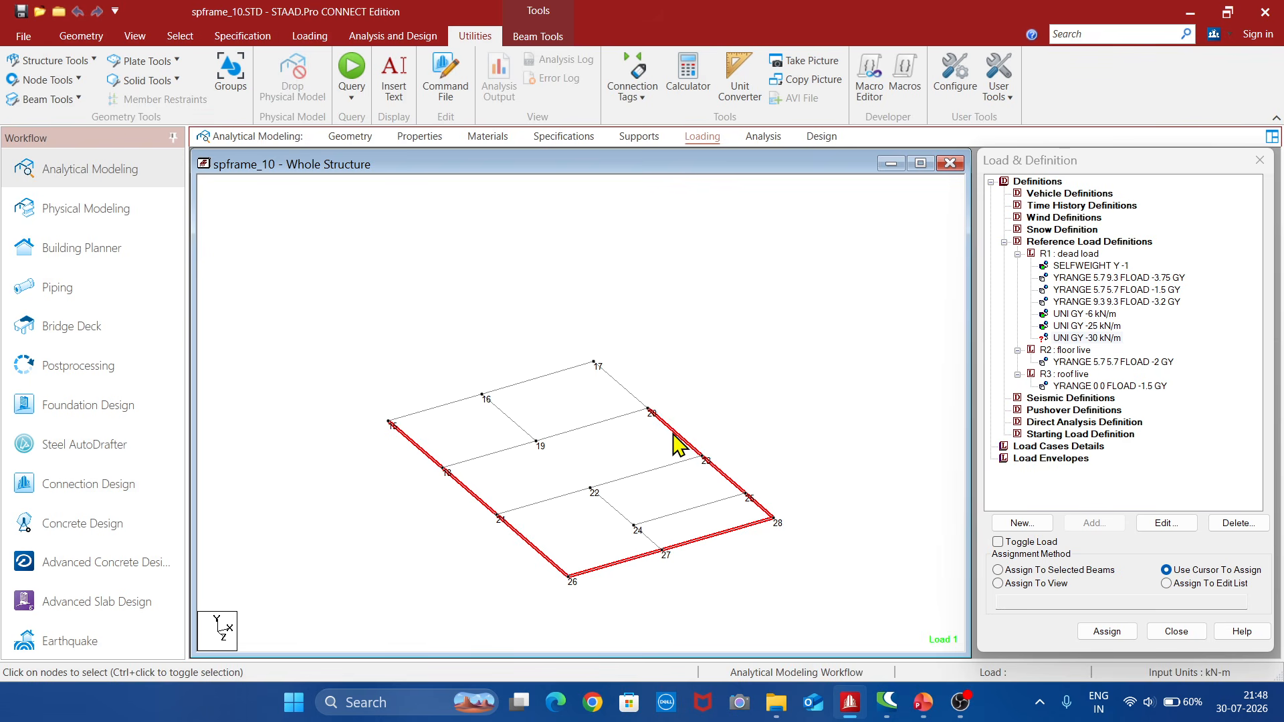
pyautogui.click(620, 386)
pyautogui.click(542, 378)
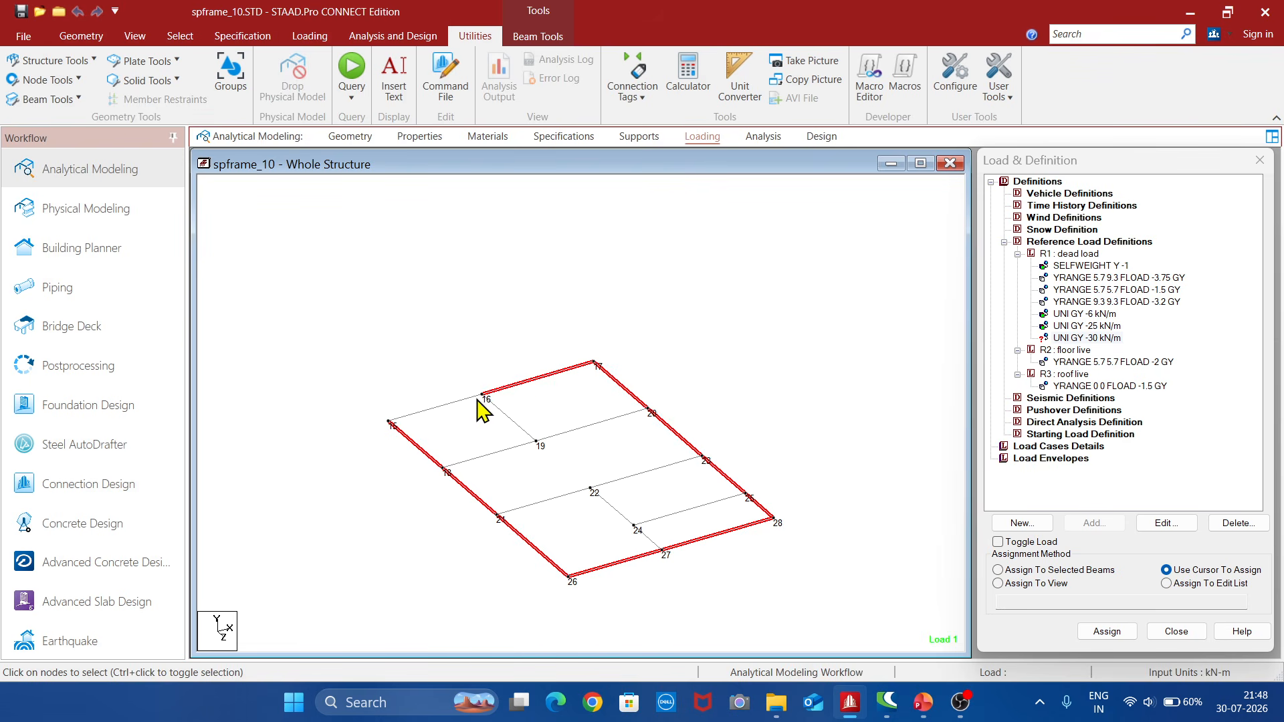
pyautogui.click(462, 399)
# Add interior beams 16-19, 18-19, 21-22, 22-24, 24-27 and 22-23 to the selection and assign the -30 kN/m uniform load to all selected beams.
pyautogui.click(513, 424)
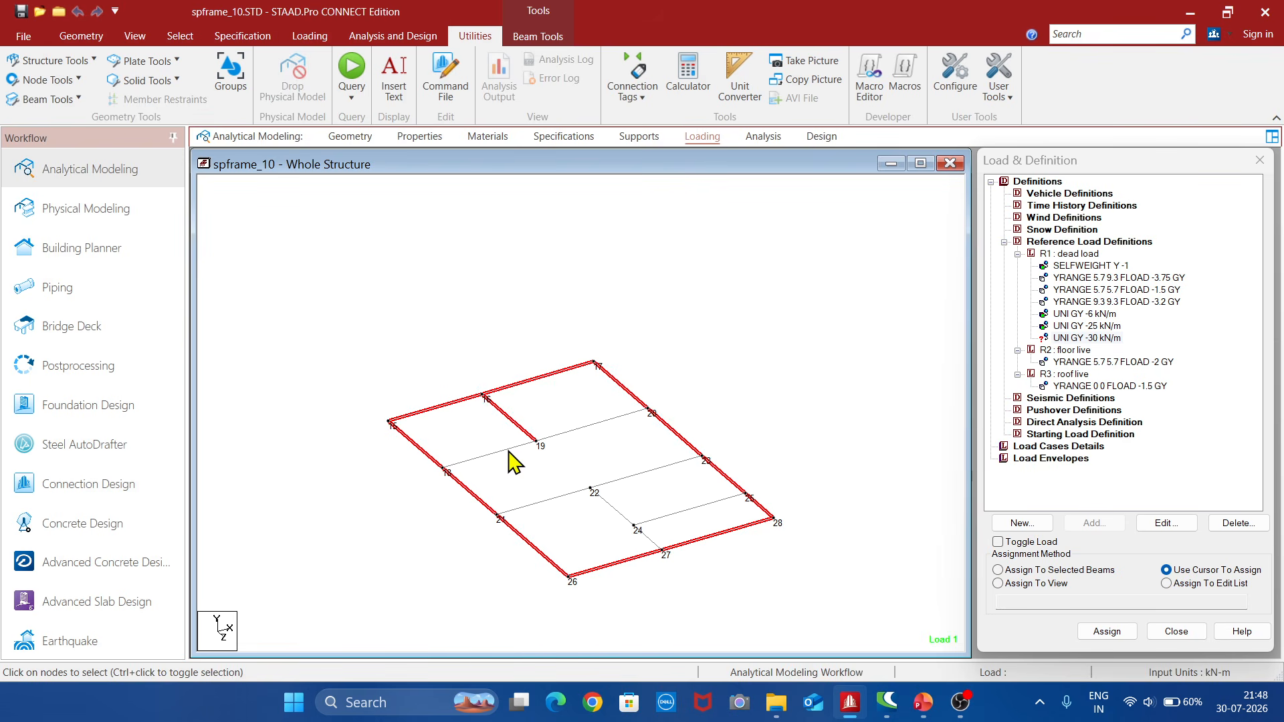
pyautogui.click(502, 453)
pyautogui.click(552, 500)
pyautogui.click(620, 513)
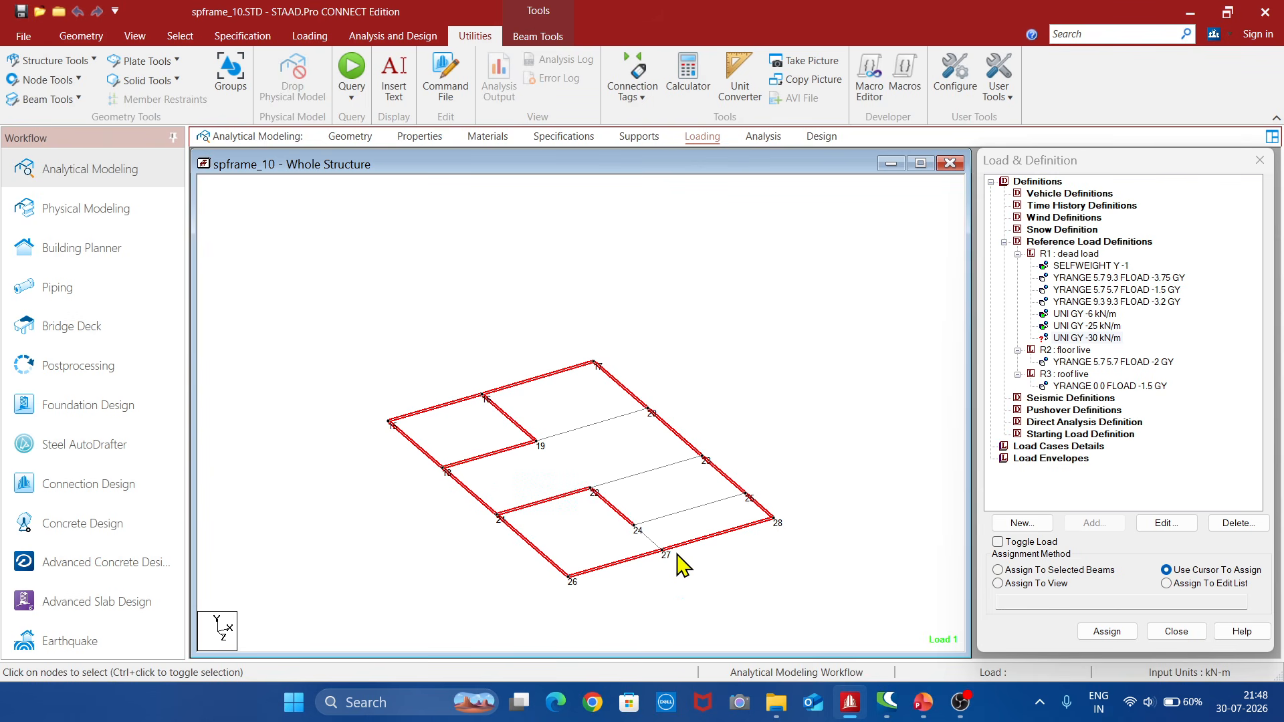
pyautogui.click(654, 542)
pyautogui.click(658, 470)
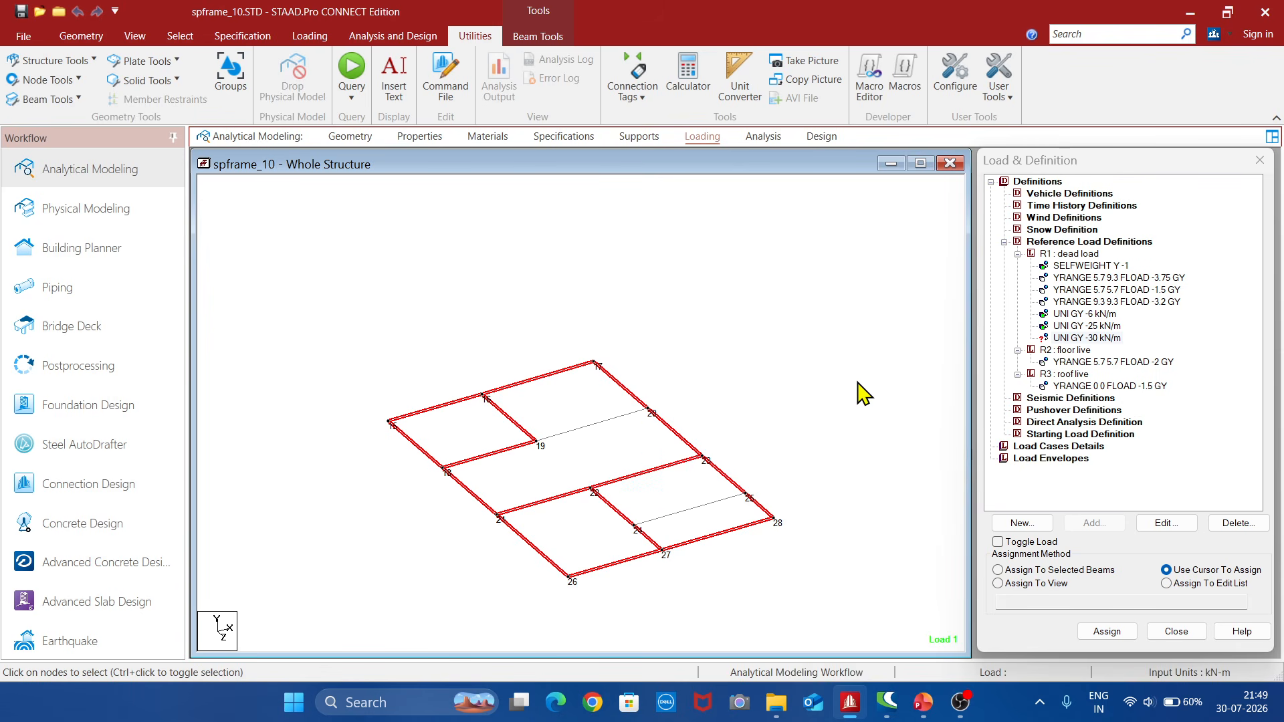
pyautogui.click(1000, 570)
pyautogui.click(1110, 631)
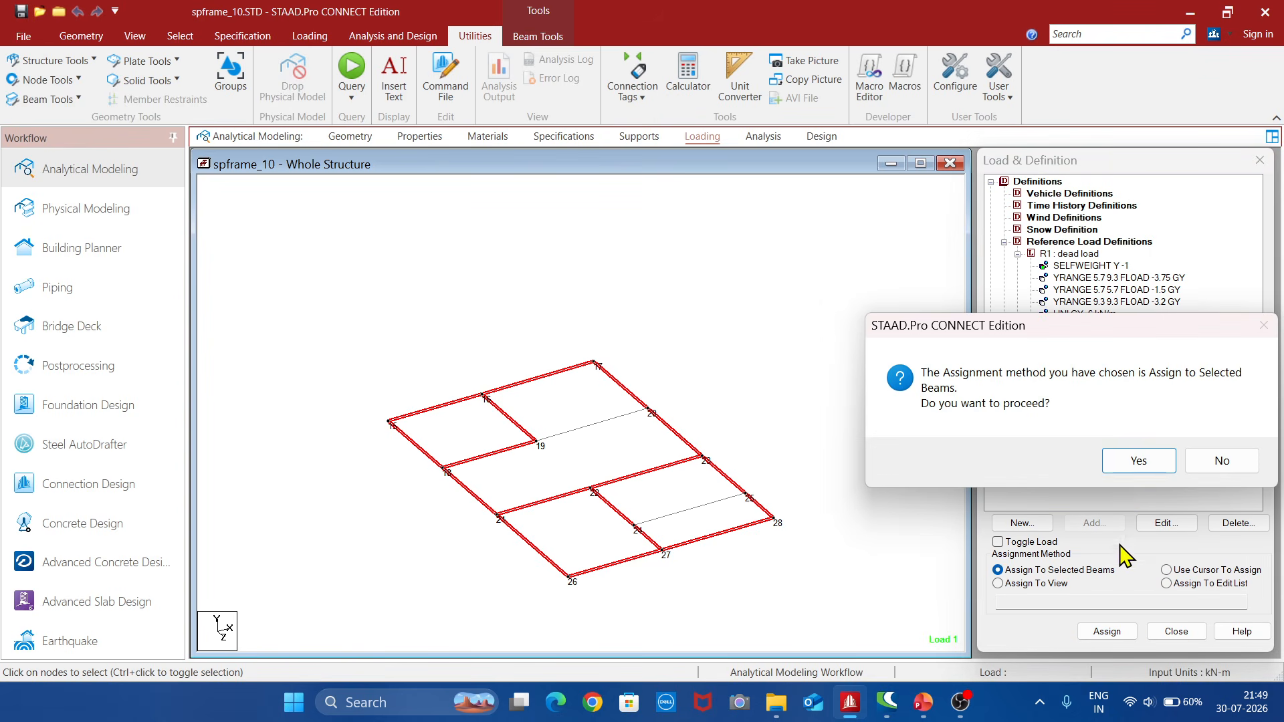
pyautogui.click(1139, 461)
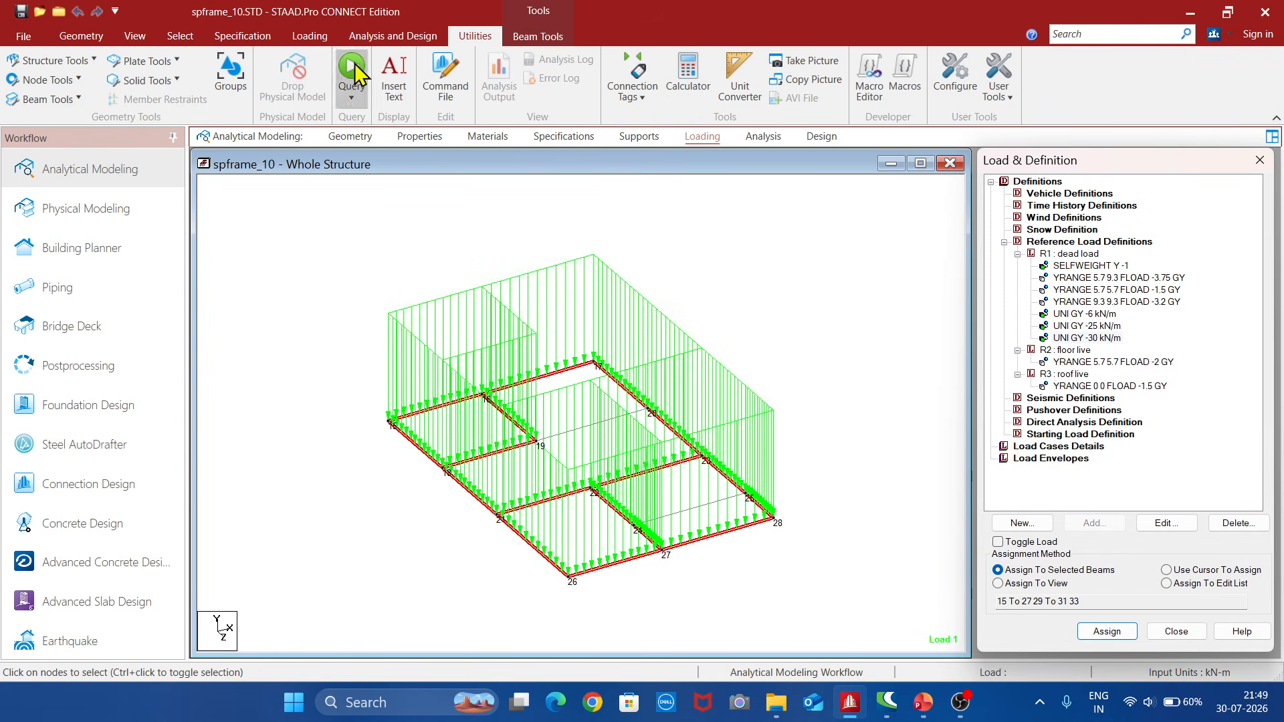
# Display the whole structure and start a new seismic definition of type Indian: IS 1893-2016.
pyautogui.click(137, 37)
pyautogui.click(213, 77)
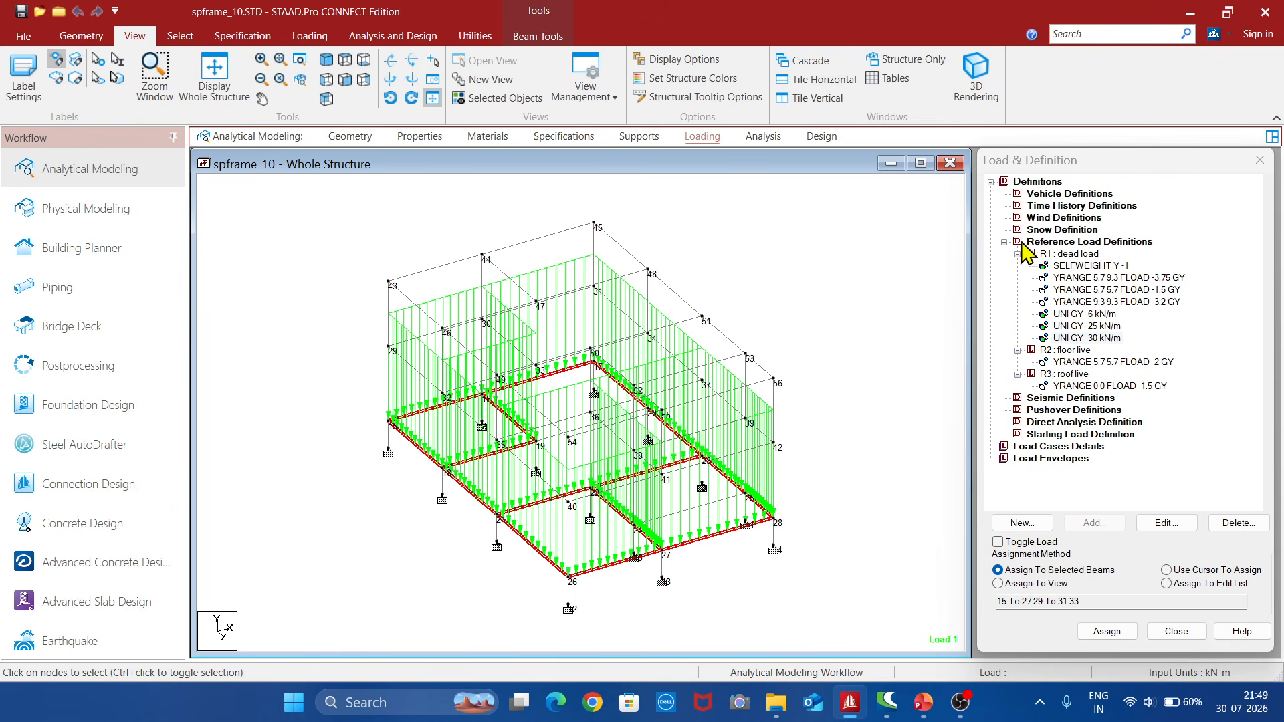
pyautogui.click(1094, 399)
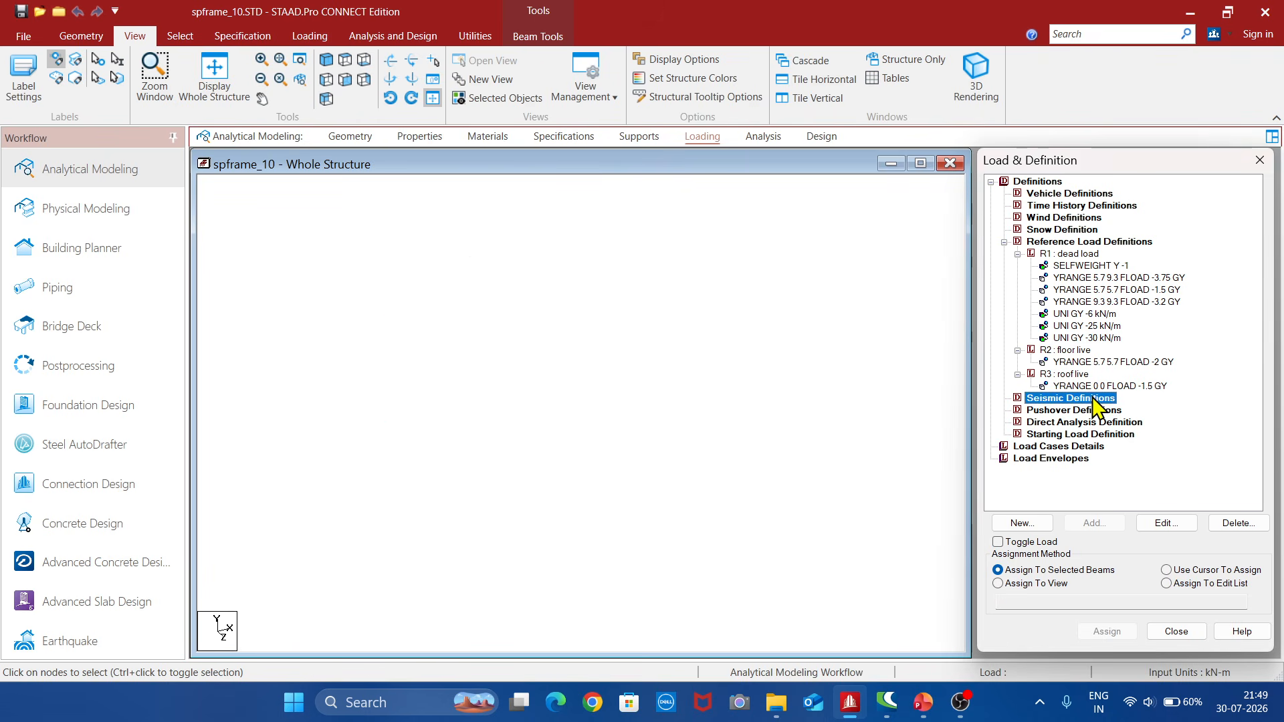
pyautogui.click(1086, 523)
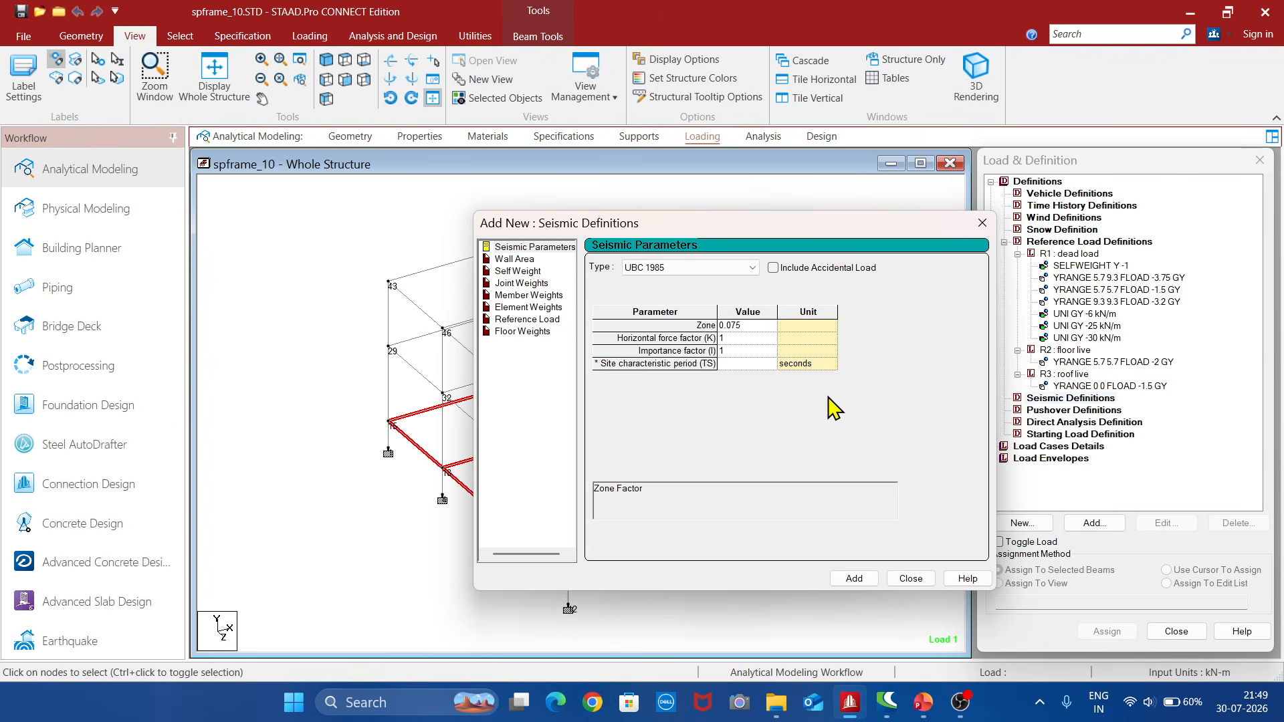
pyautogui.click(749, 269)
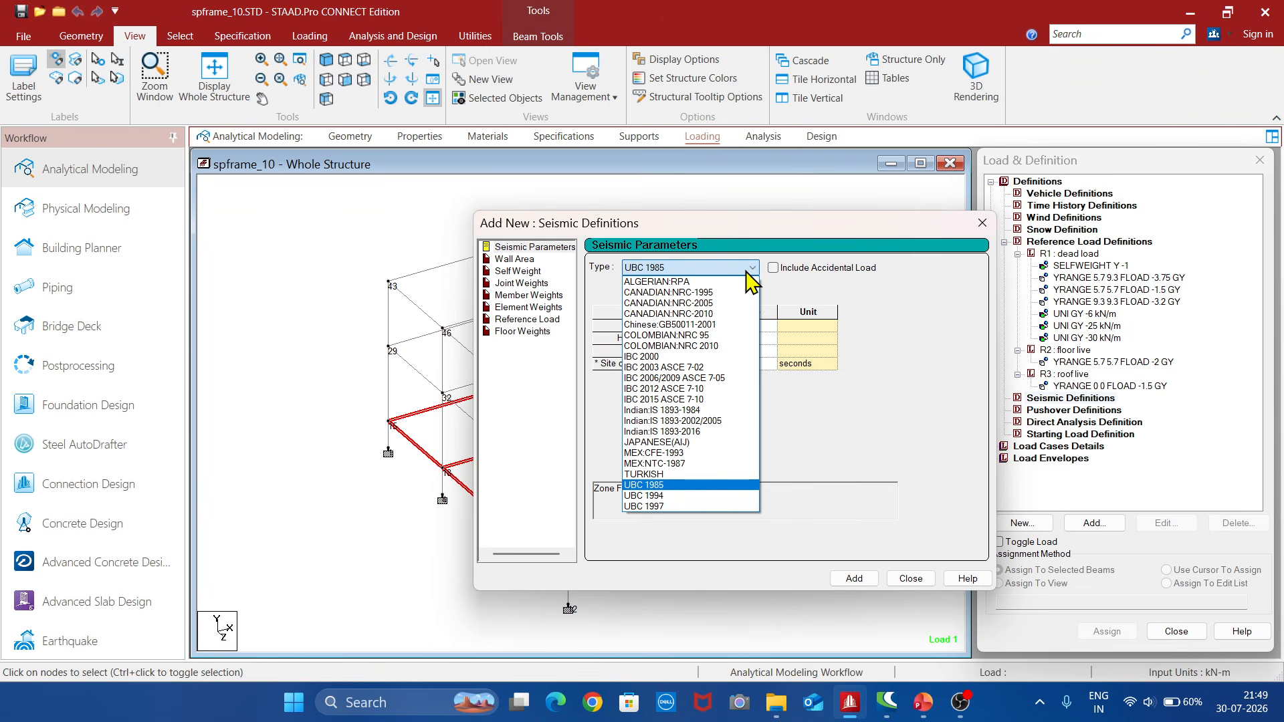
pyautogui.click(699, 434)
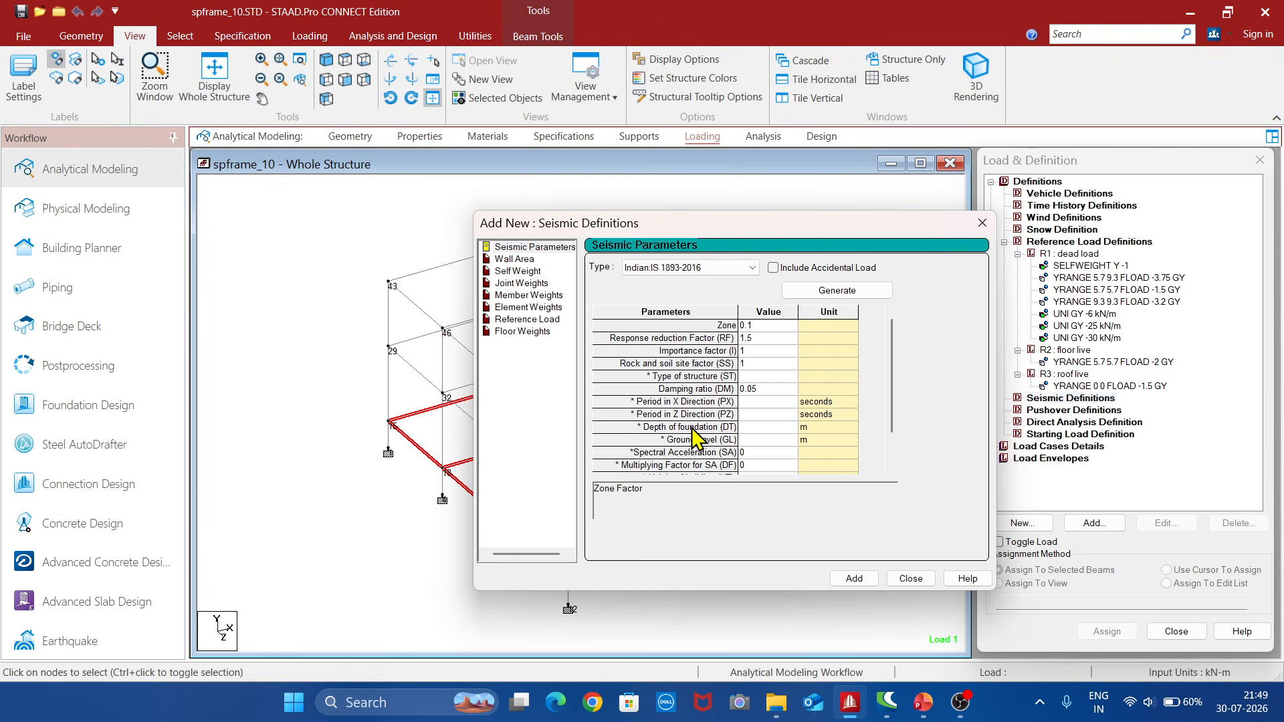
# Open the IS 1893 seismic parameter generator and choose Madurai as the city for the zone factor.
pyautogui.click(842, 292)
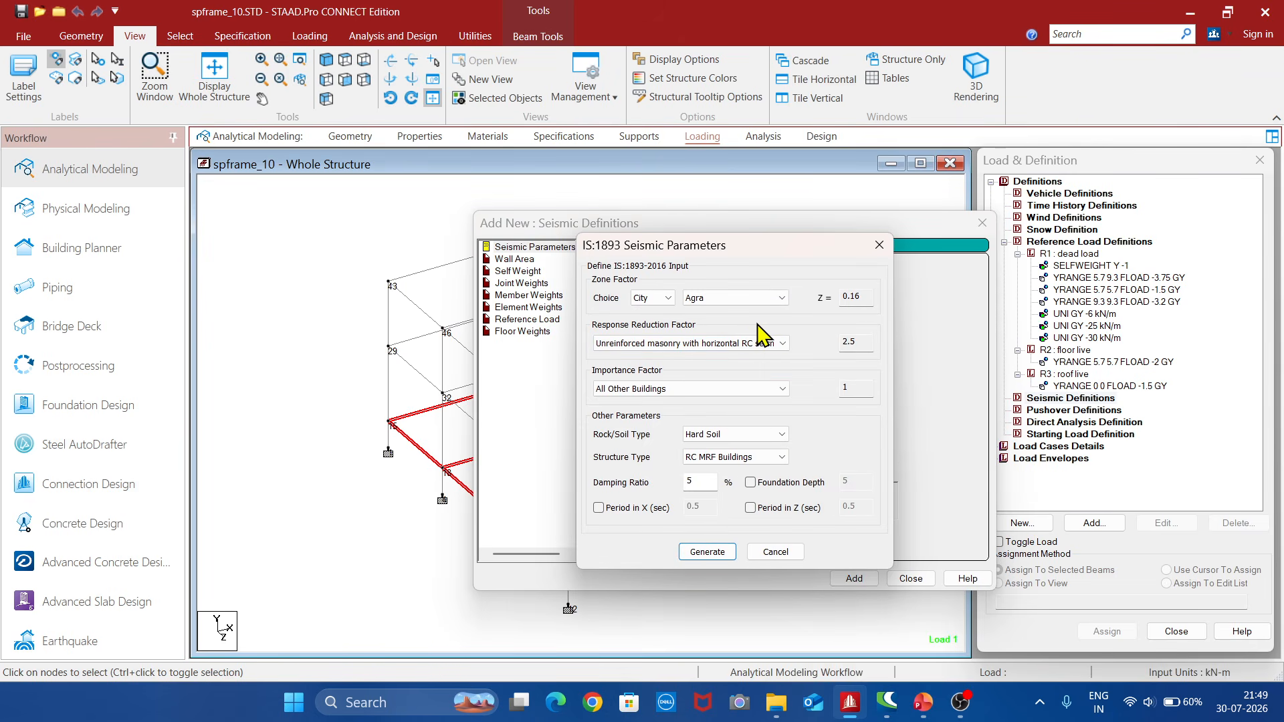
pyautogui.click(781, 299)
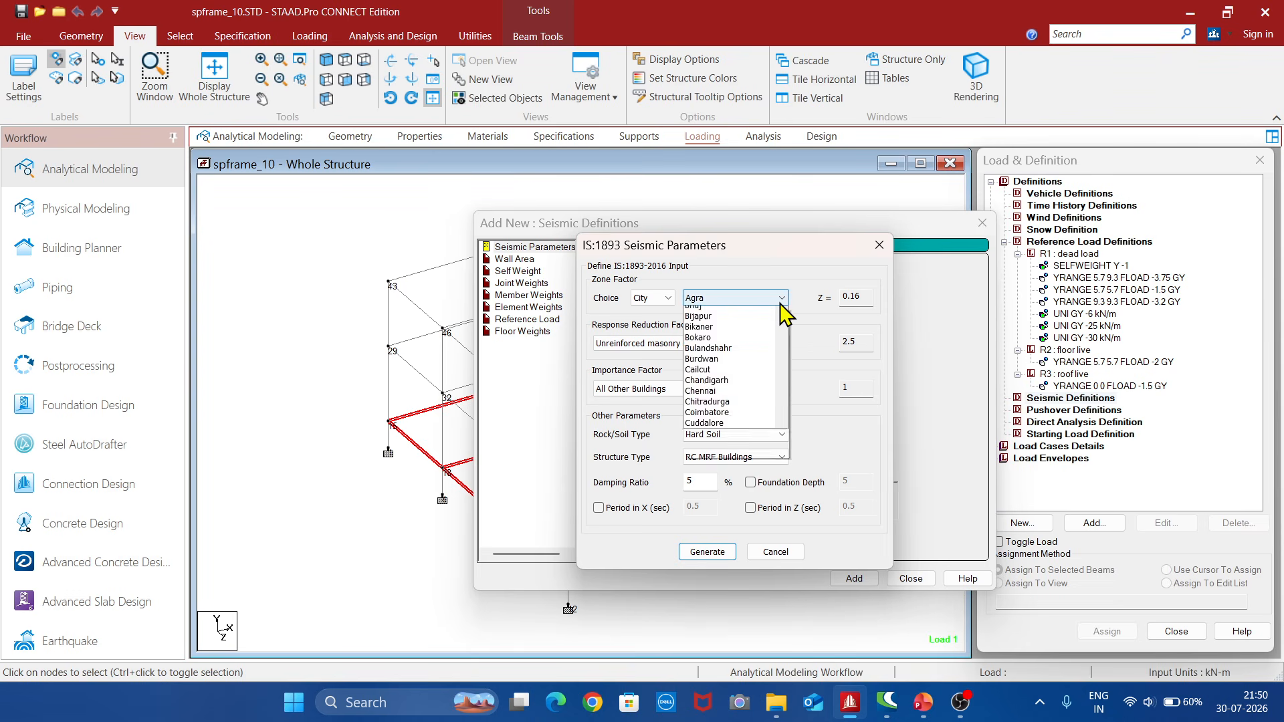
pyautogui.scroll(-1, 732, 568)
pyautogui.scroll(-1, 730, 565)
pyautogui.scroll(-3, 723, 589)
pyautogui.scroll(-1, 727, 597)
pyautogui.scroll(-1, 727, 597)
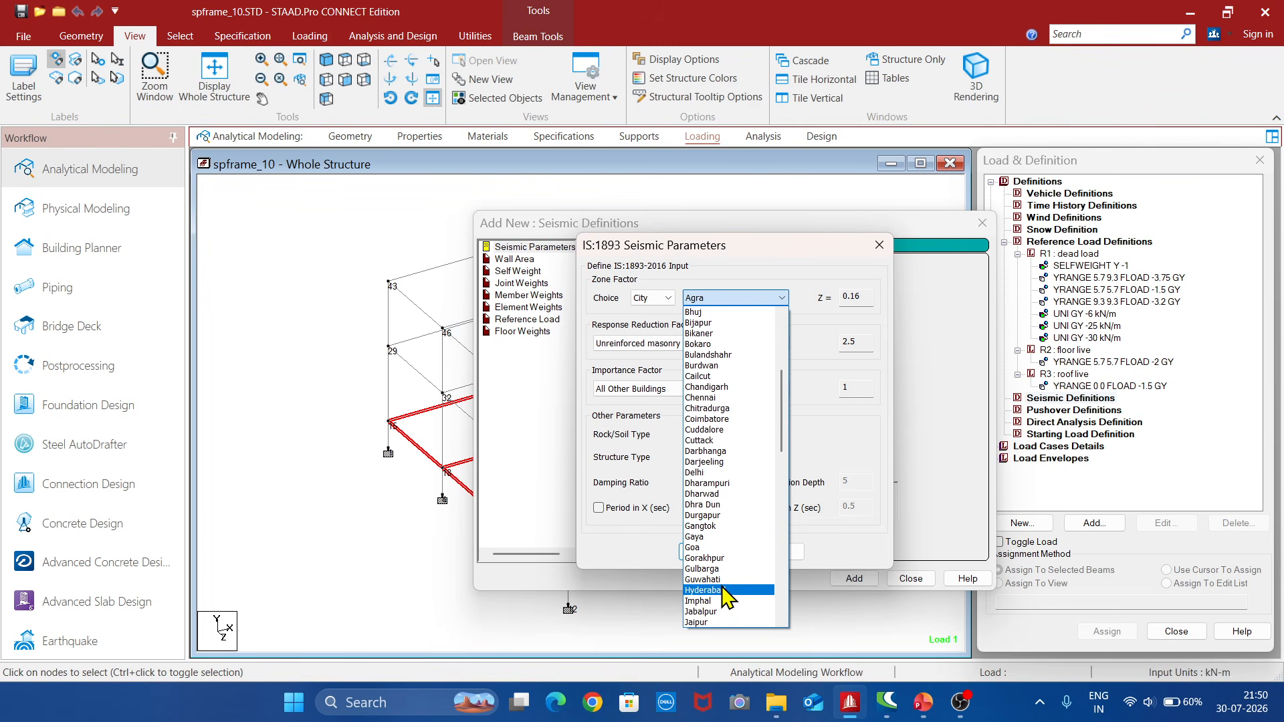
pyautogui.scroll(-1, 722, 585)
pyautogui.scroll(-2, 722, 589)
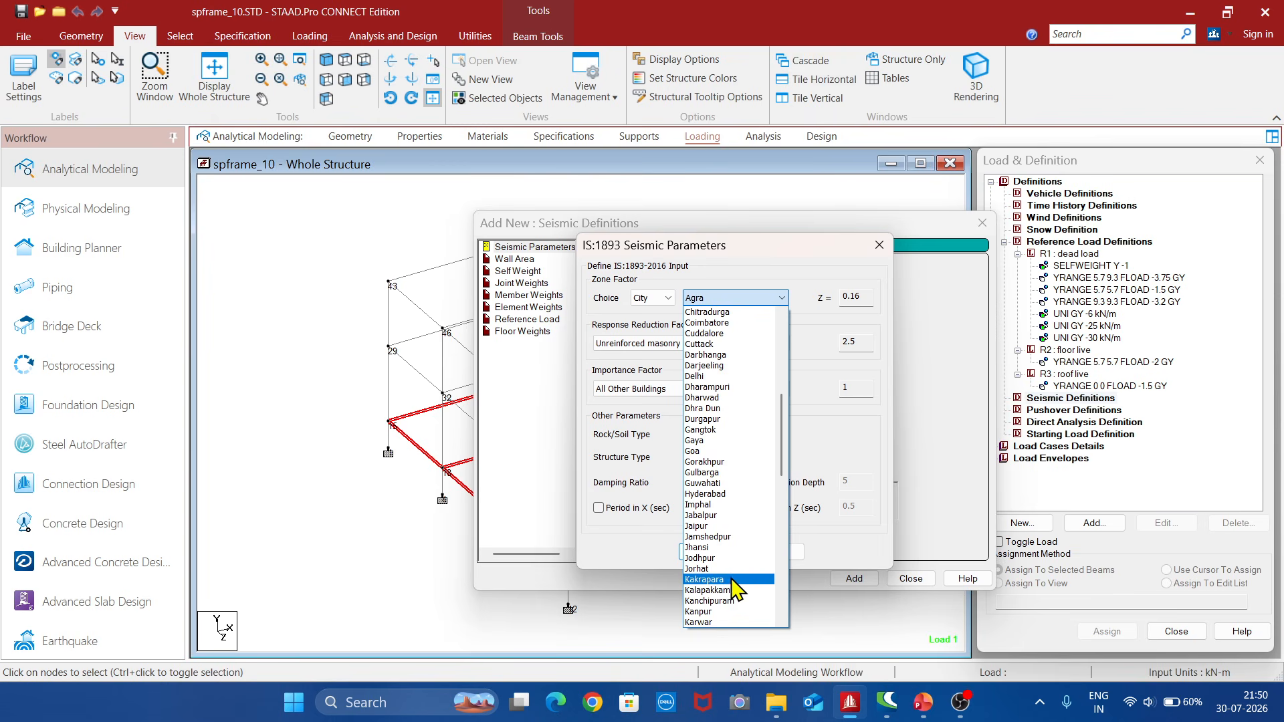
pyautogui.press('m')
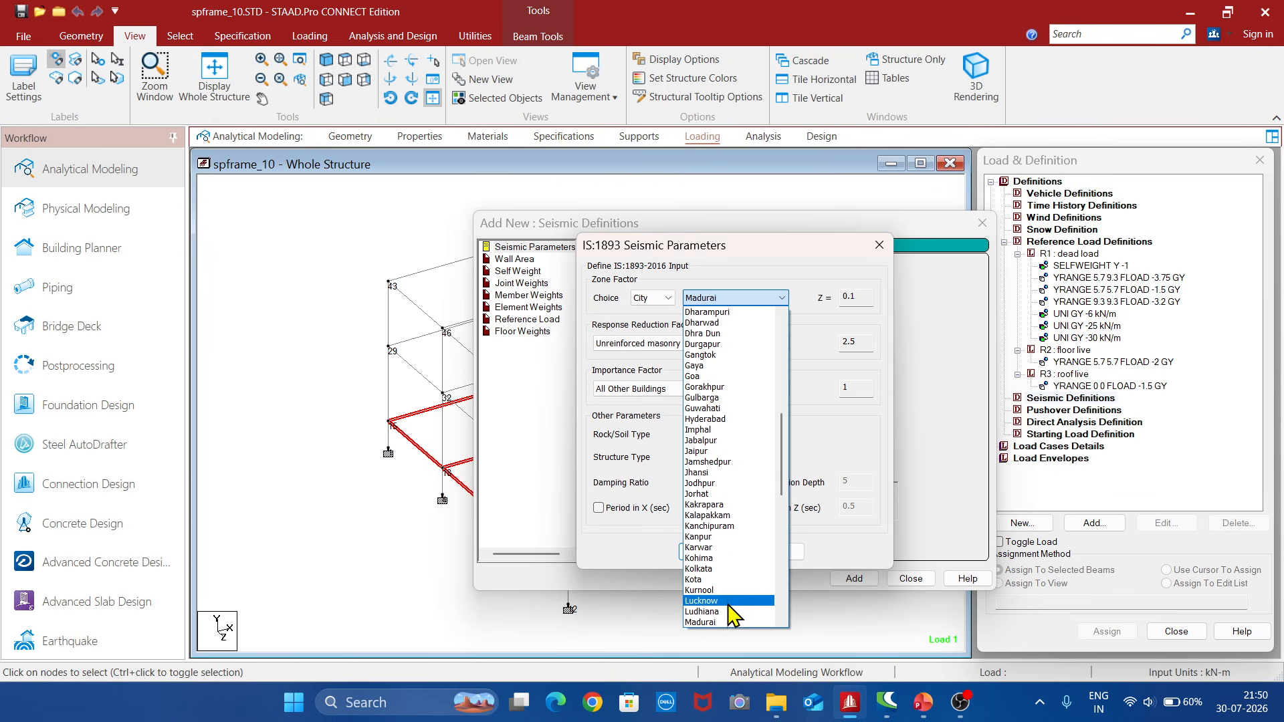
pyautogui.click(717, 623)
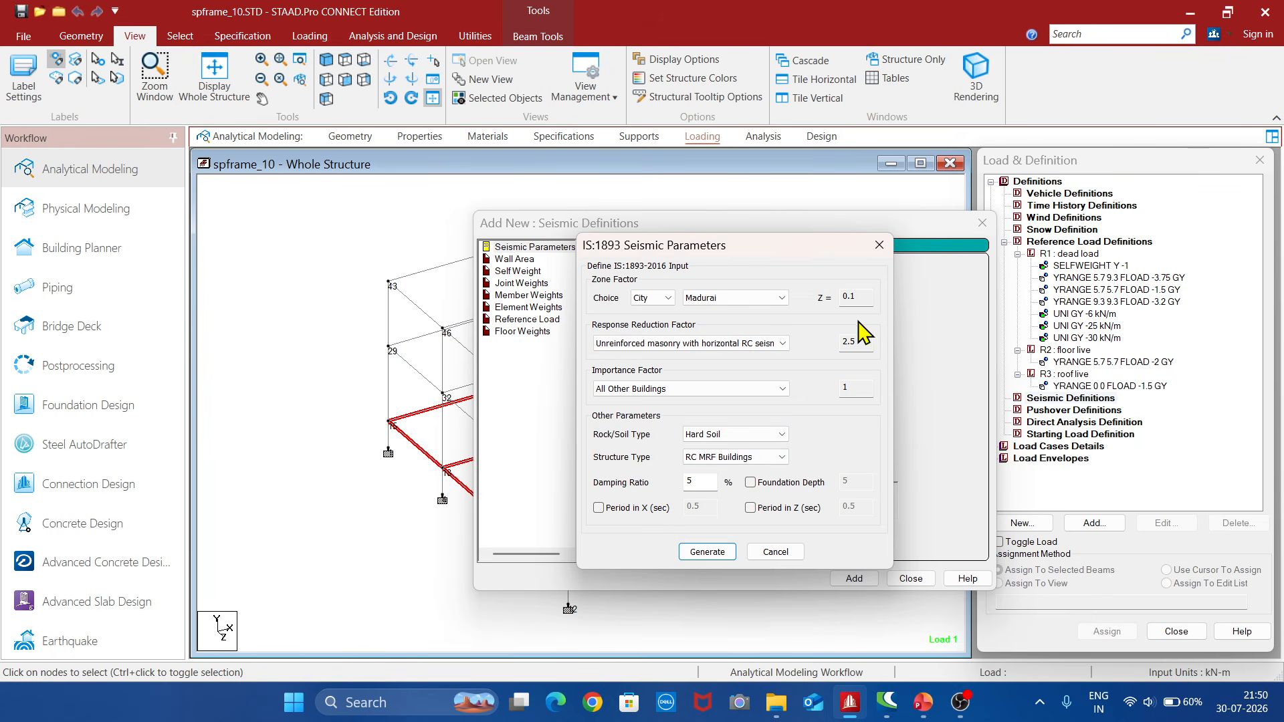
# Choose RC buildings with Special Moment Resisting Frame for response reduction and Residential or commercial Buildings for the importance factor.
pyautogui.click(785, 343)
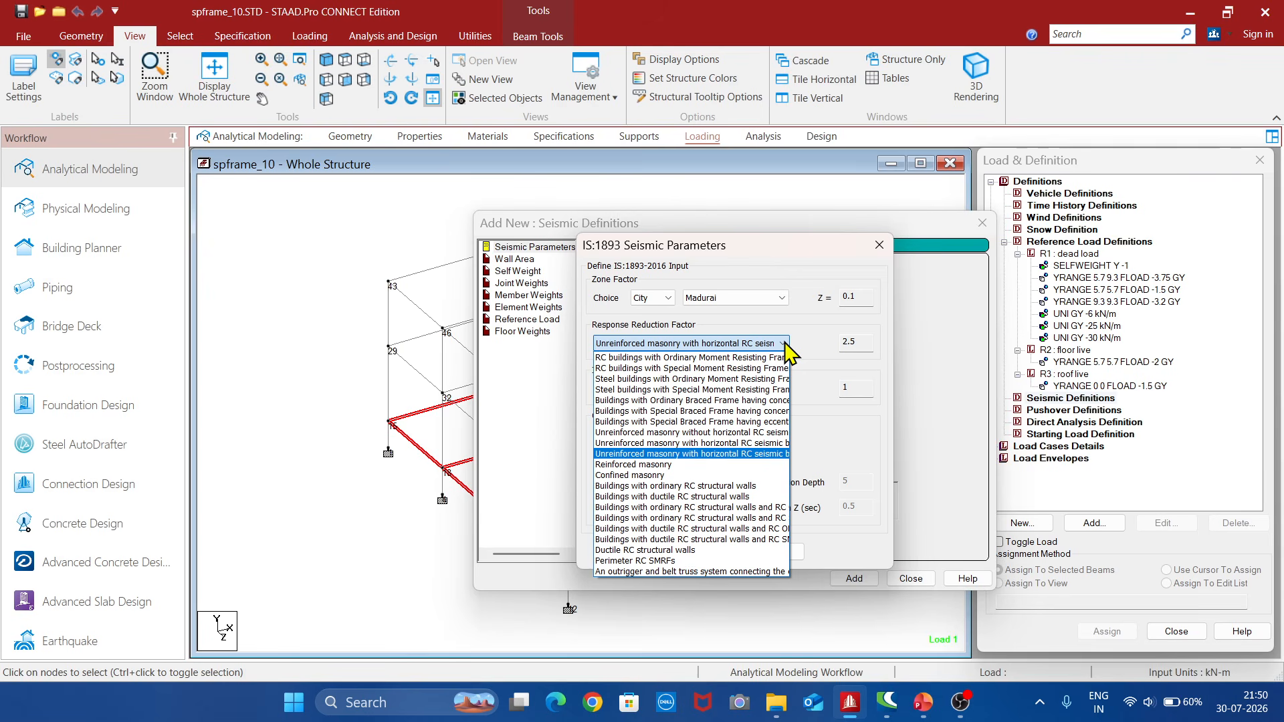
pyautogui.click(747, 368)
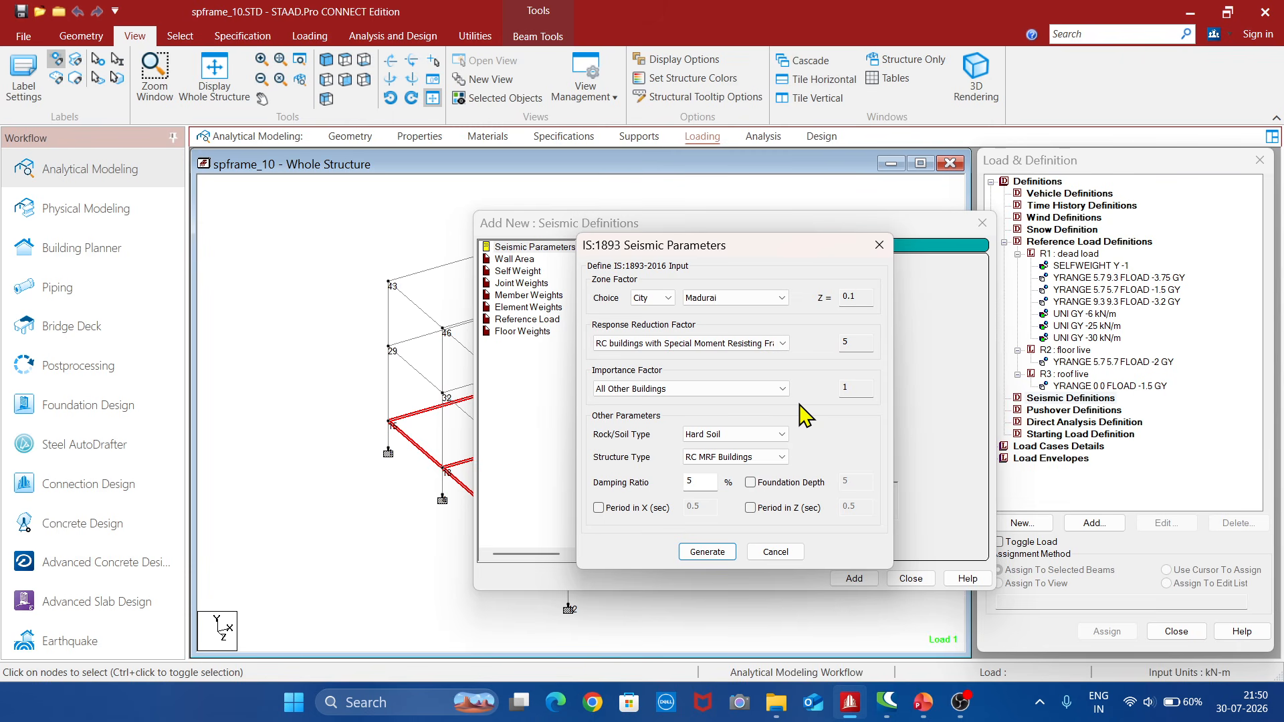
pyautogui.click(780, 389)
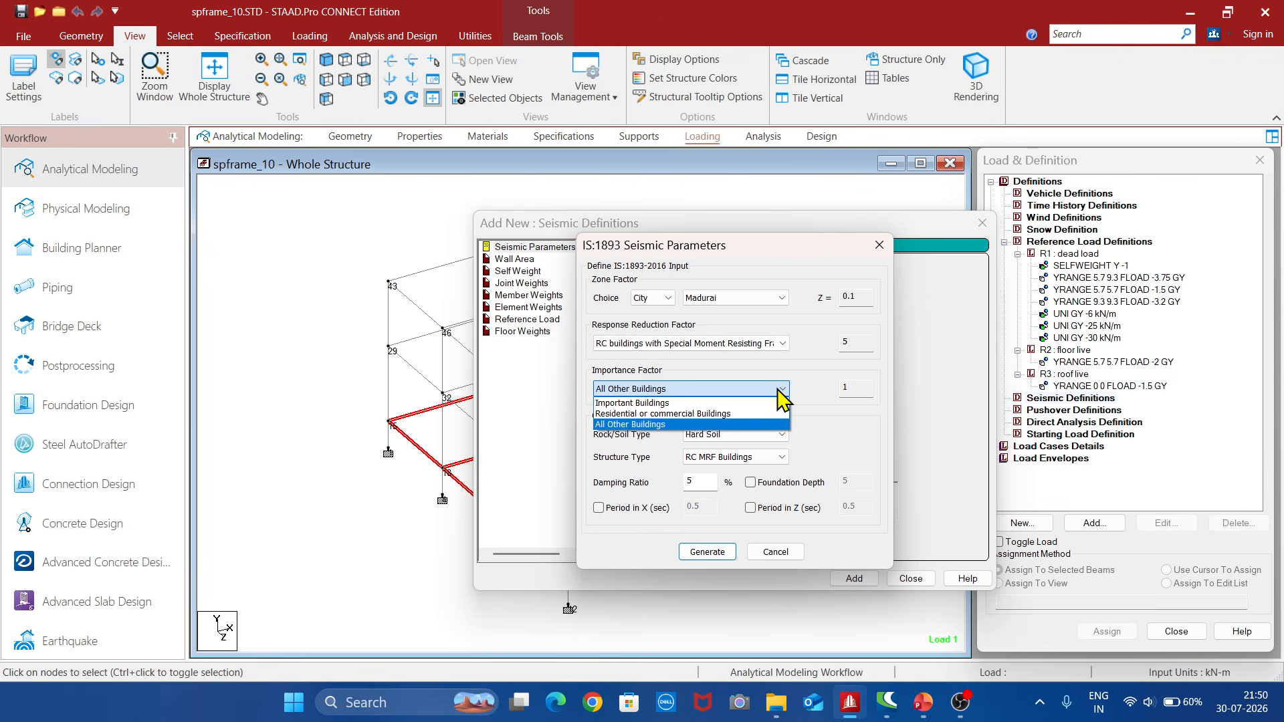
pyautogui.click(730, 415)
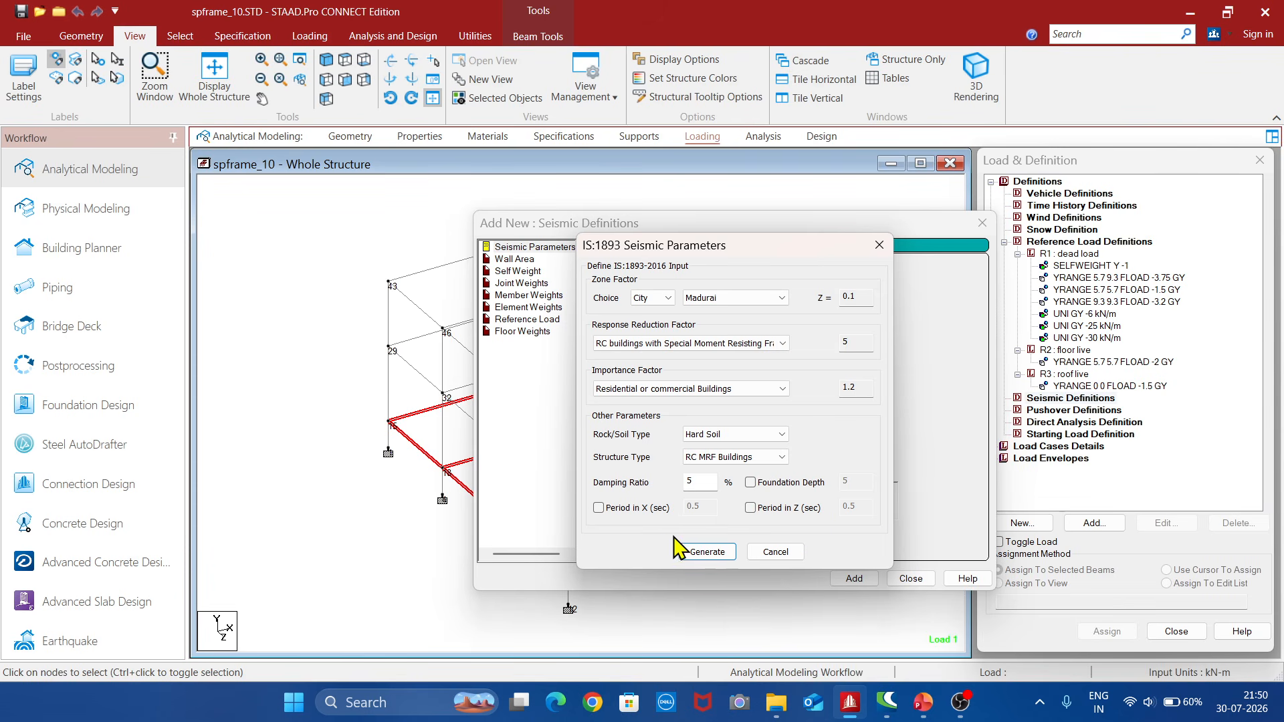
# Include a foundation depth of 1.5 m, generate the seismic parameters and add the IS 1893-2016 definition.
pyautogui.click(750, 483)
pyautogui.click(855, 482)
pyautogui.press('BackSpace')
pyautogui.write('1.')
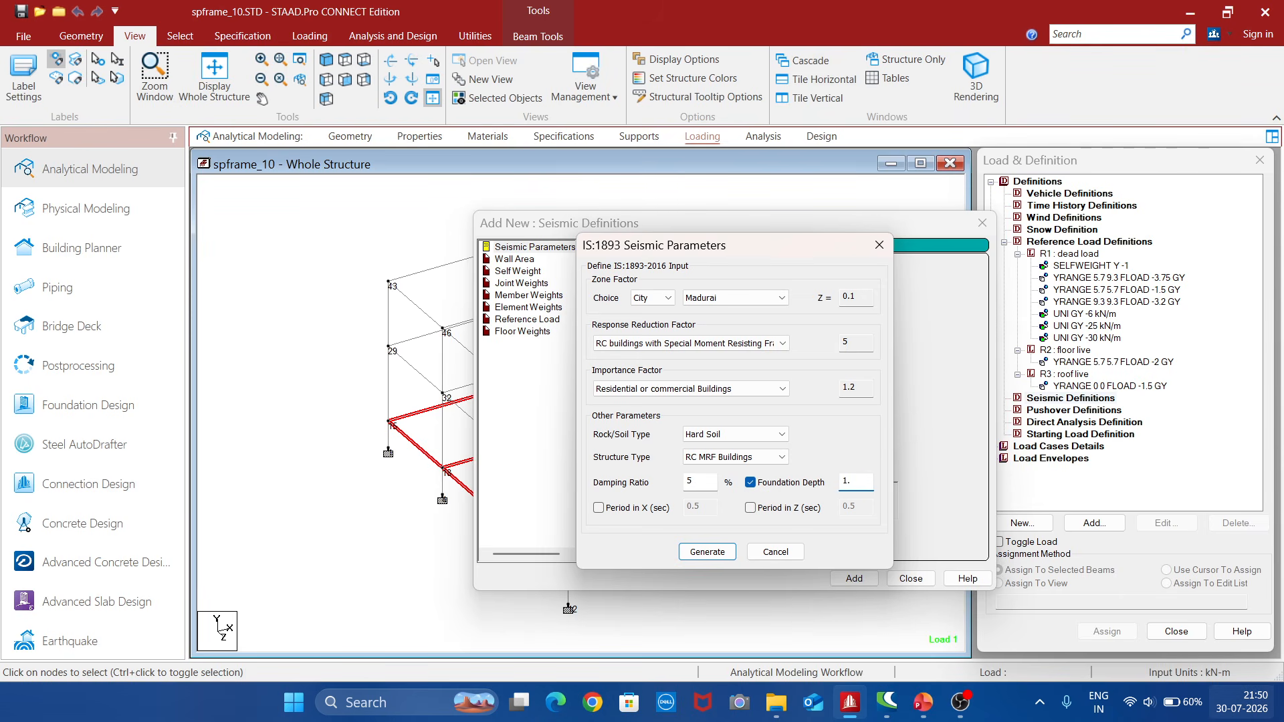
pyautogui.write('5')
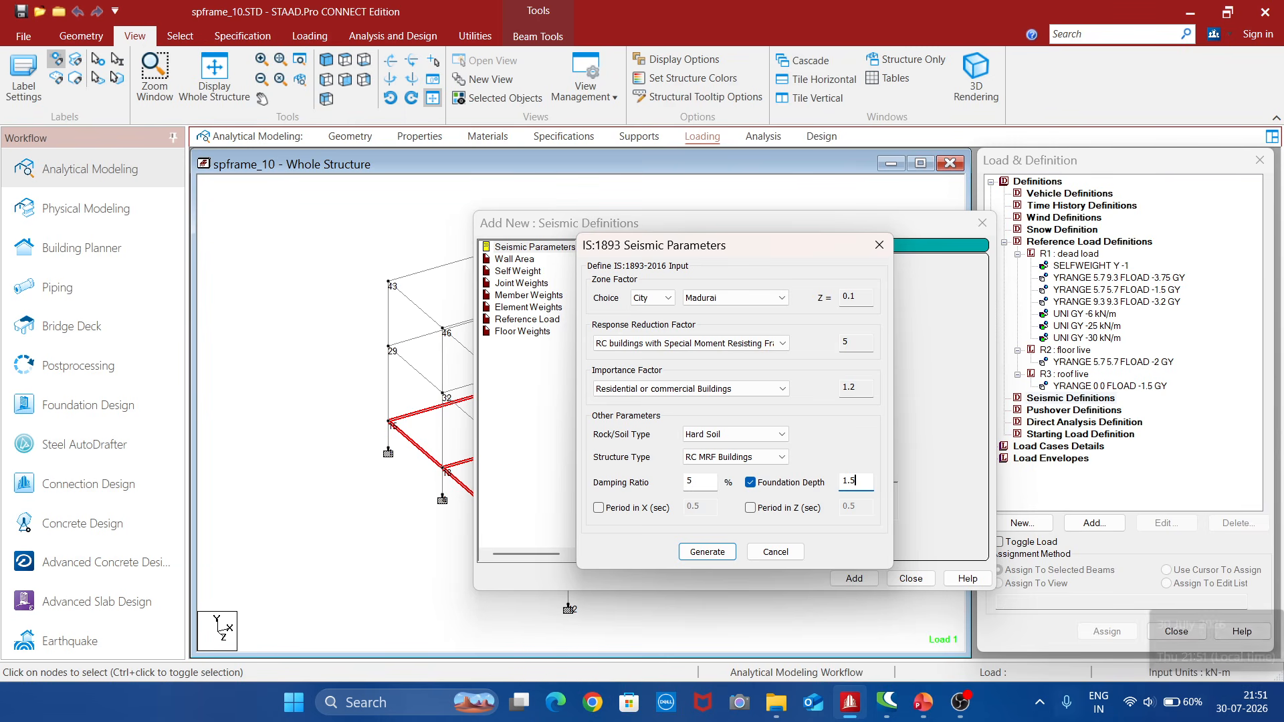
pyautogui.click(707, 552)
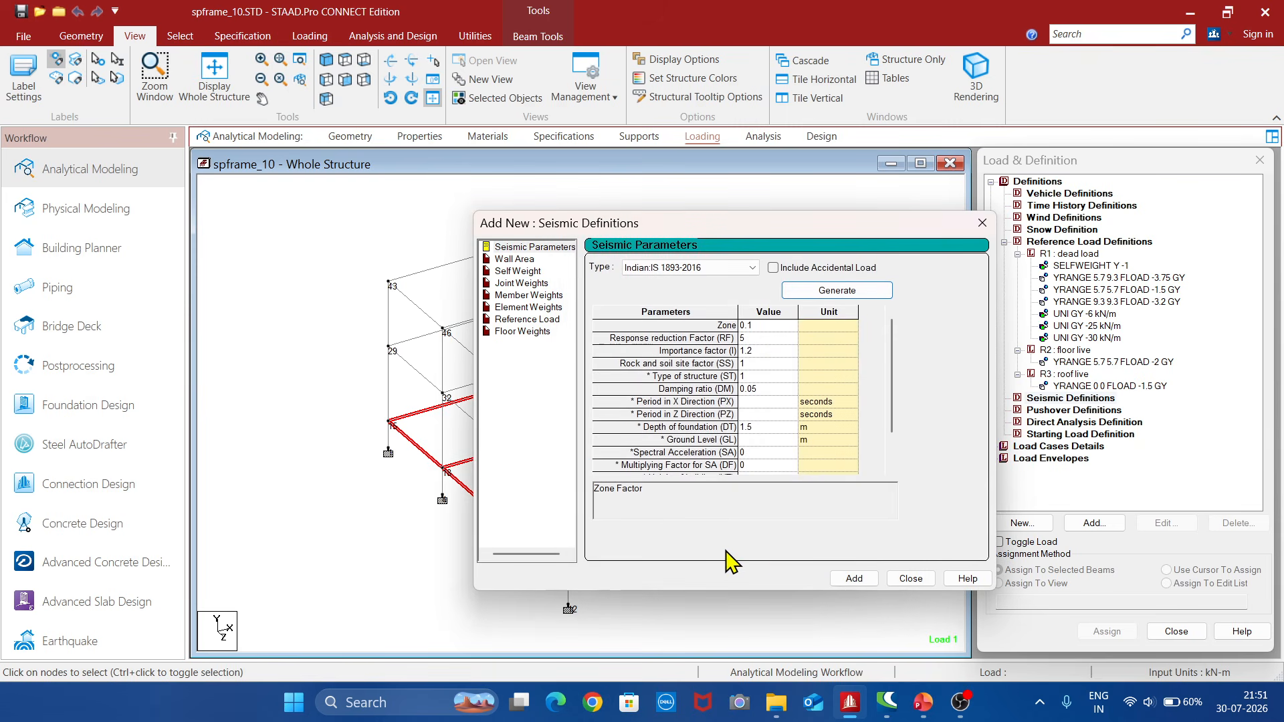
pyautogui.click(855, 577)
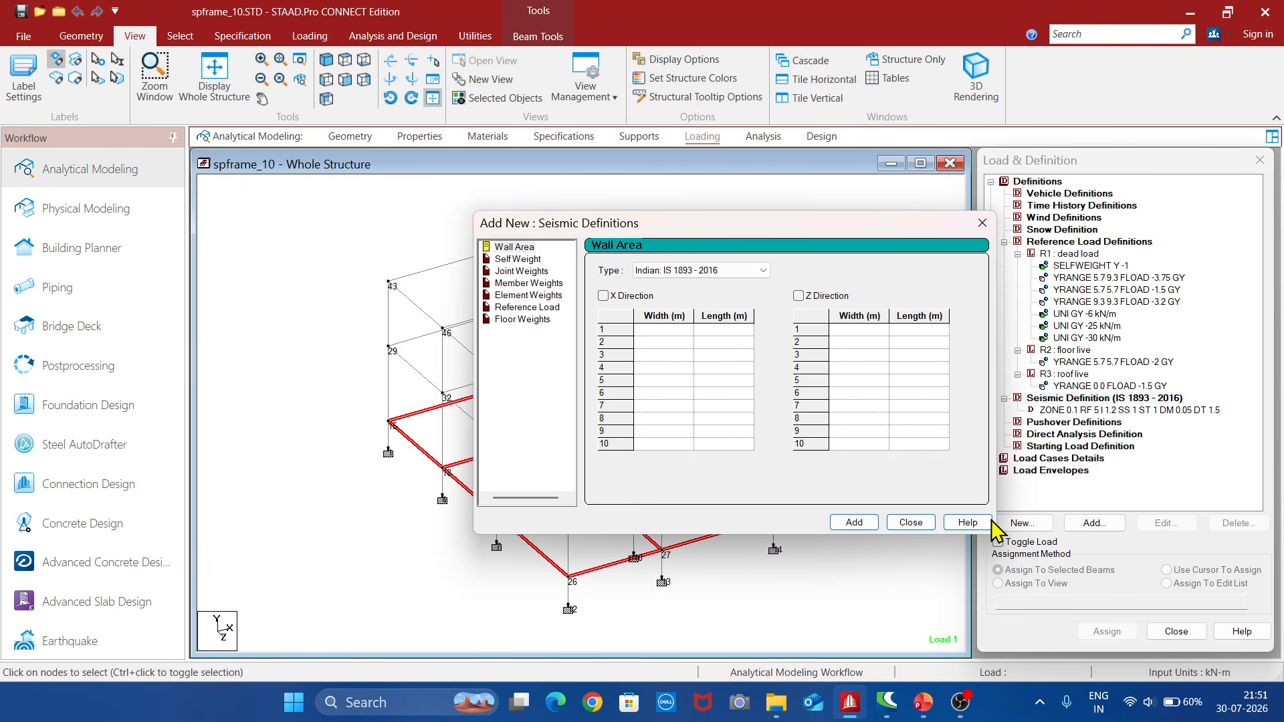
pyautogui.click(909, 522)
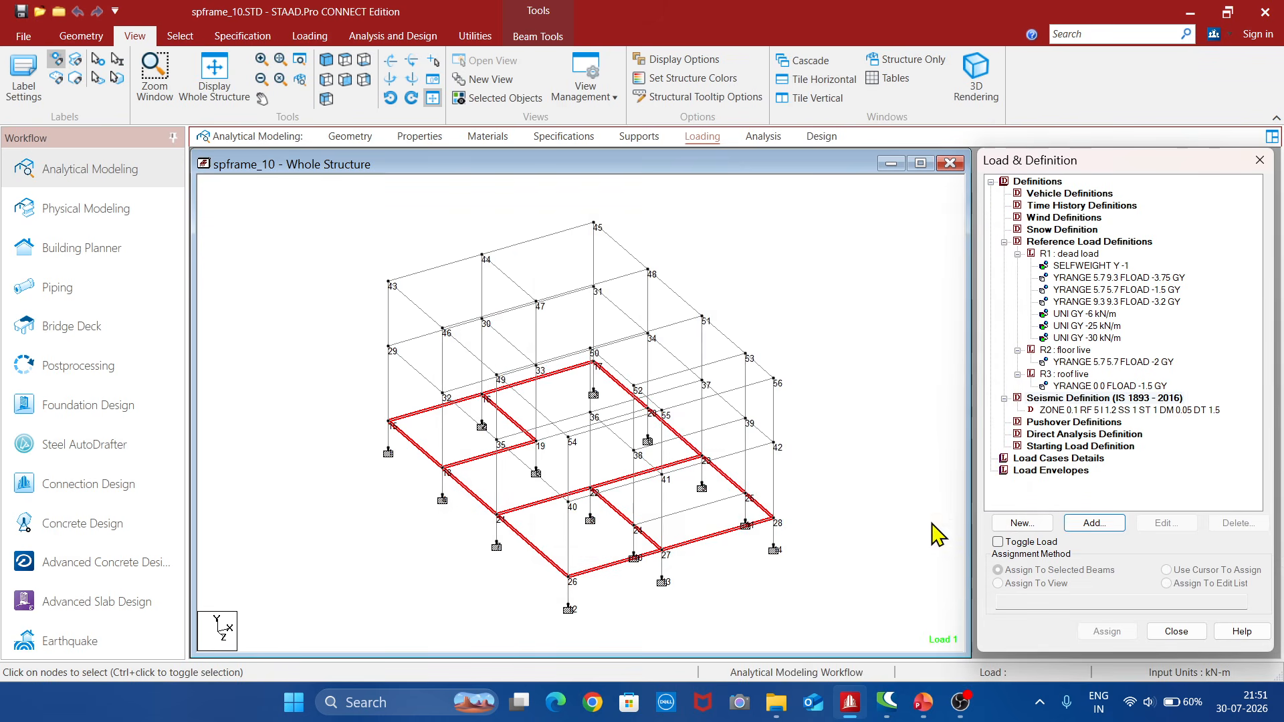
# Start adding reference loads to the seismic definition and include R1: dead load with factor 1.
pyautogui.click(1123, 410)
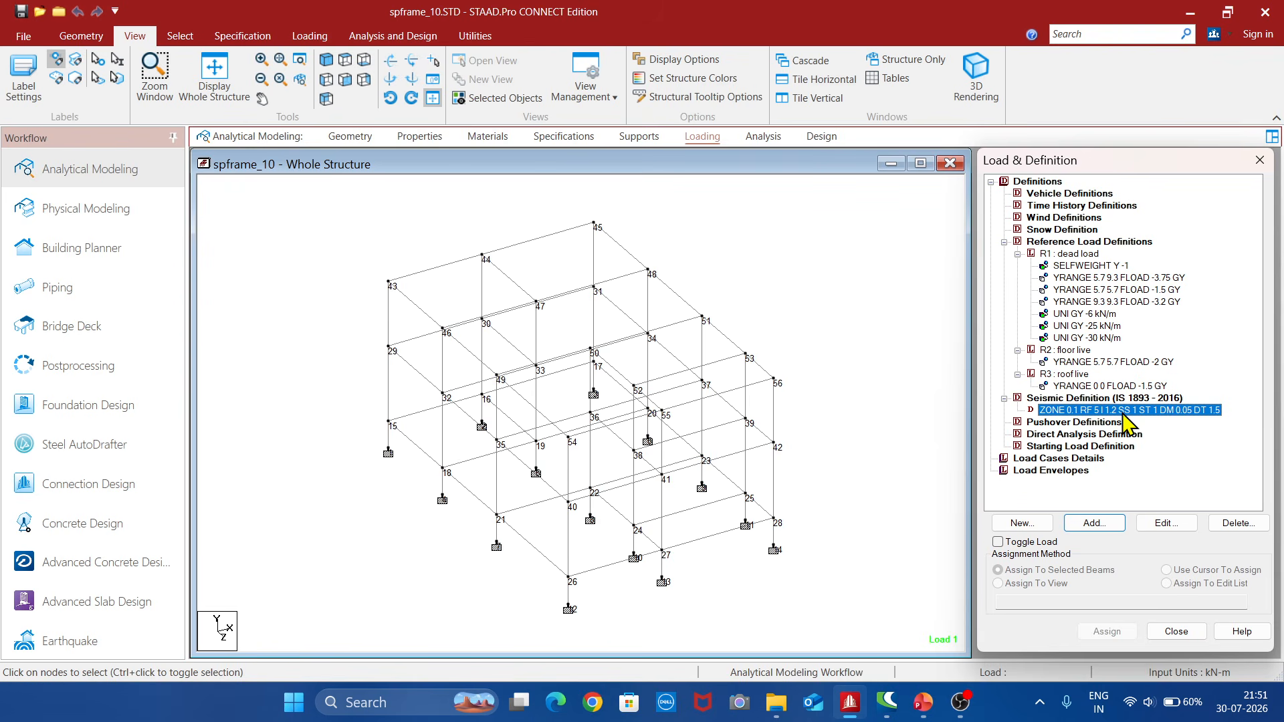
pyautogui.click(1098, 524)
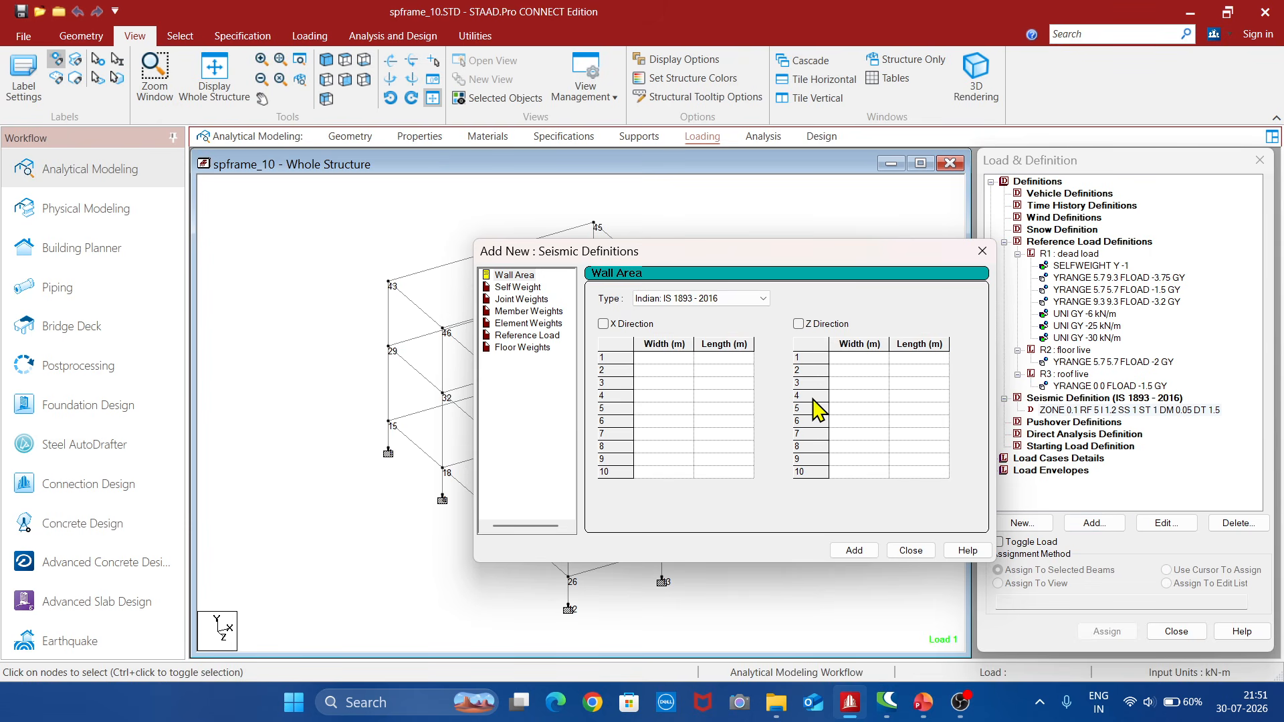
pyautogui.click(506, 336)
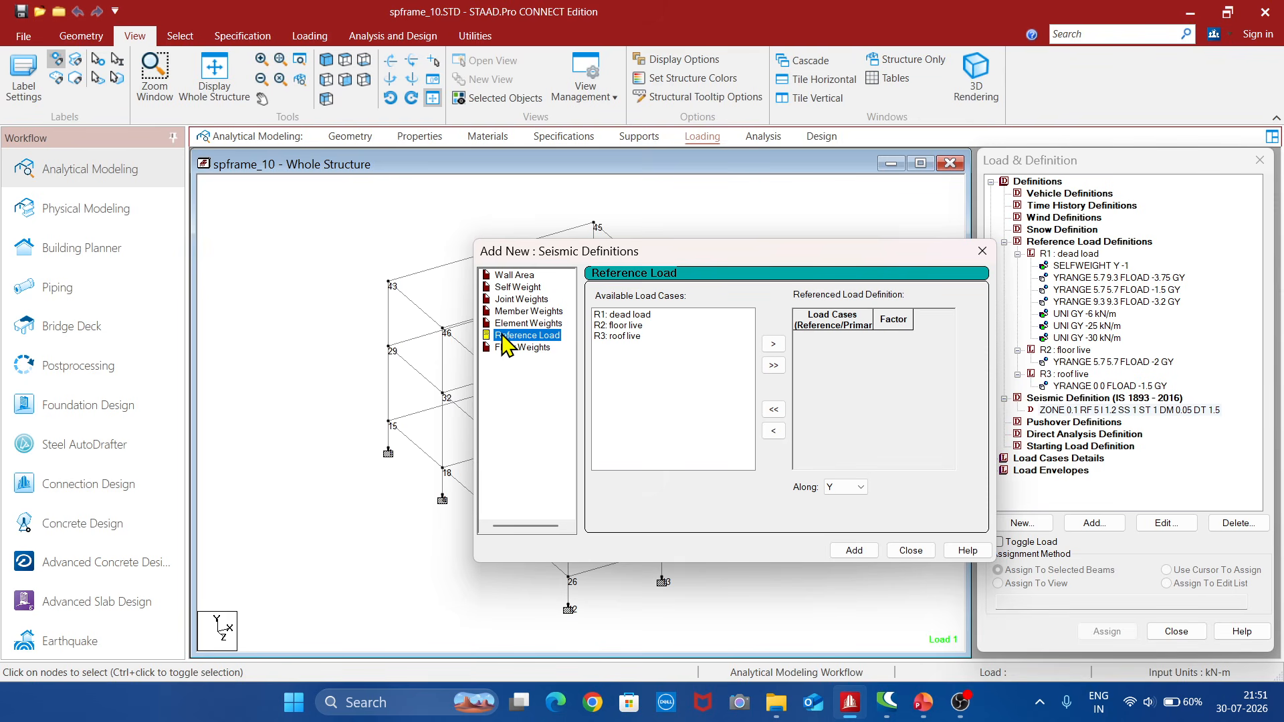
pyautogui.click(638, 316)
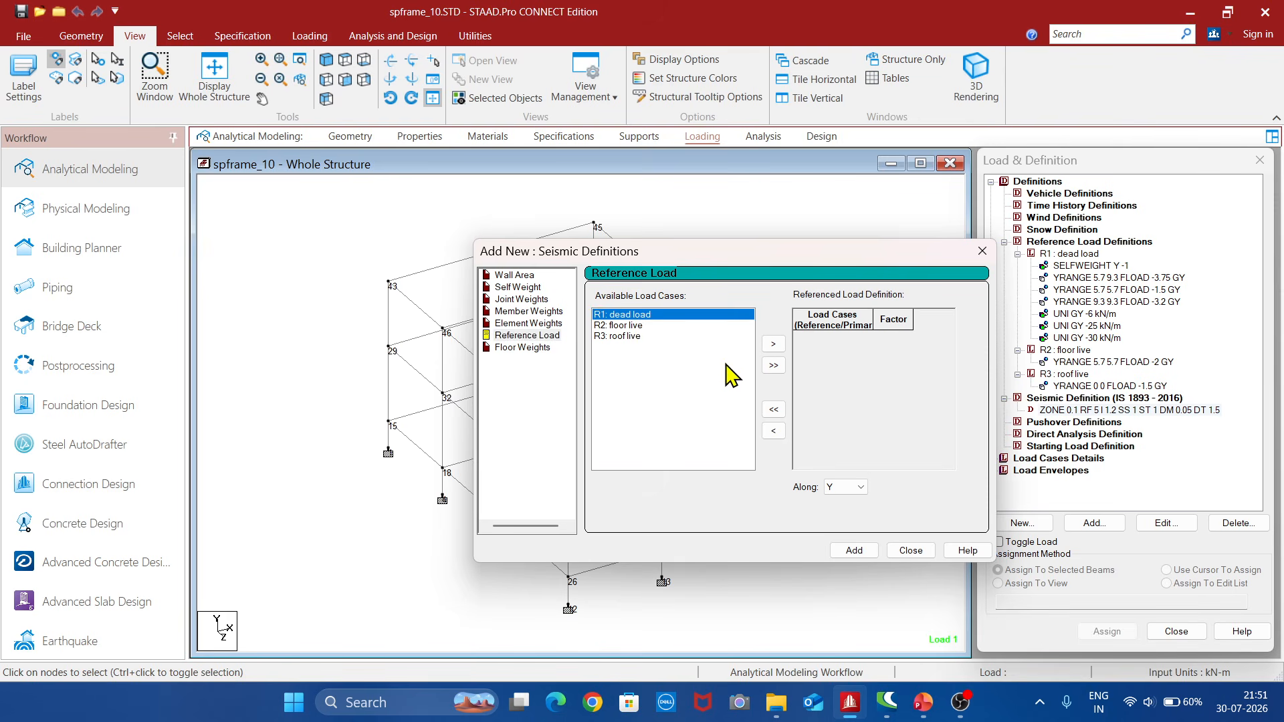
pyautogui.click(774, 343)
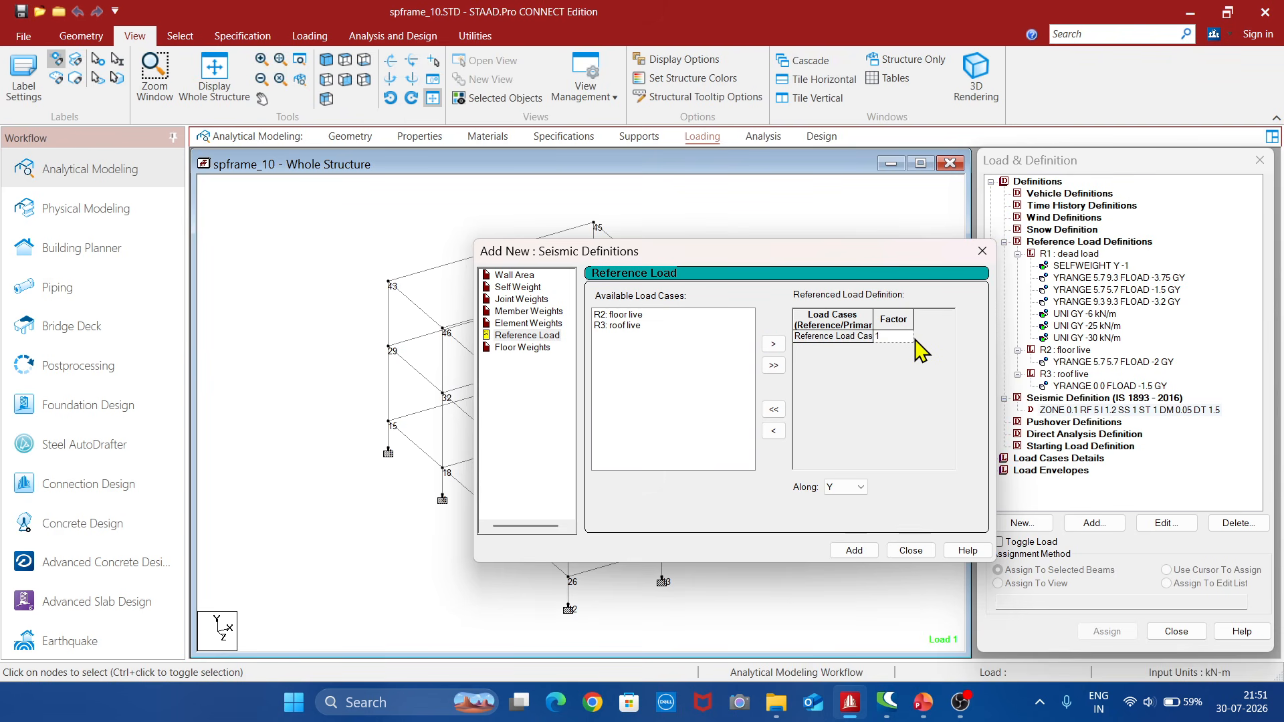
# Include R2: floor live with a factor of 0.25 and add the reference loads along Y to the seismic definition.
pyautogui.click(618, 316)
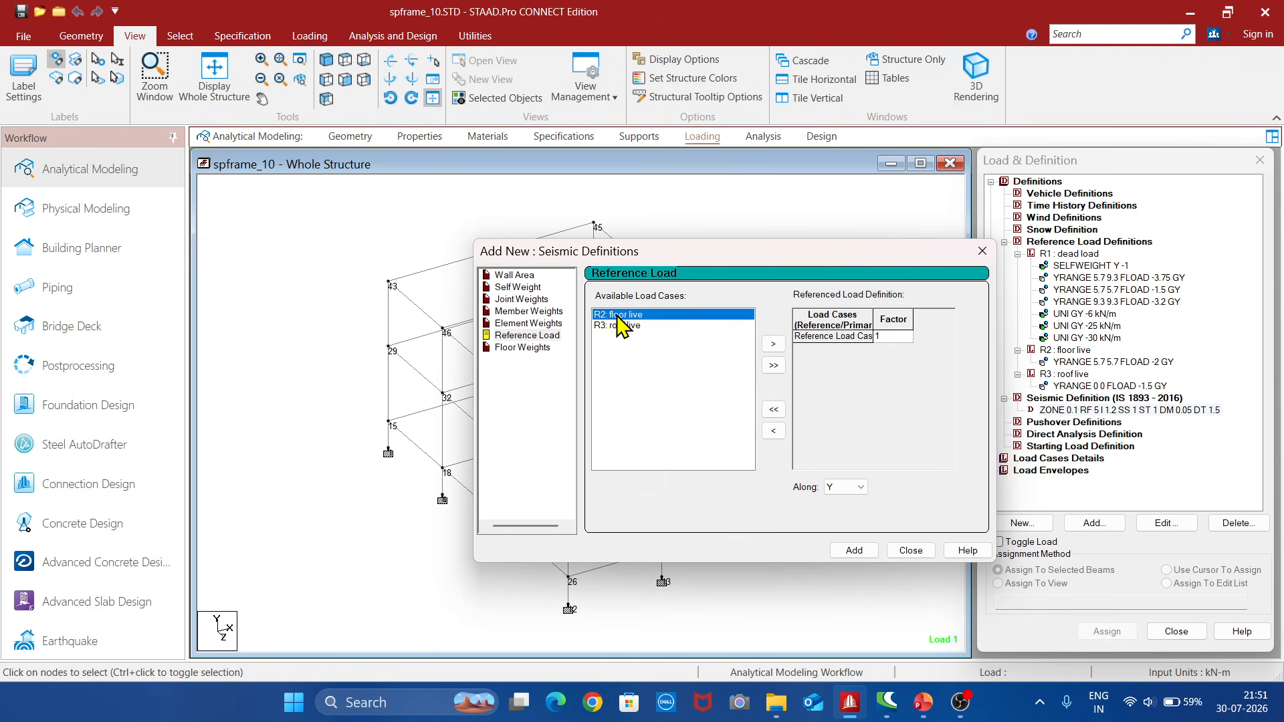
pyautogui.click(781, 346)
pyautogui.click(892, 349)
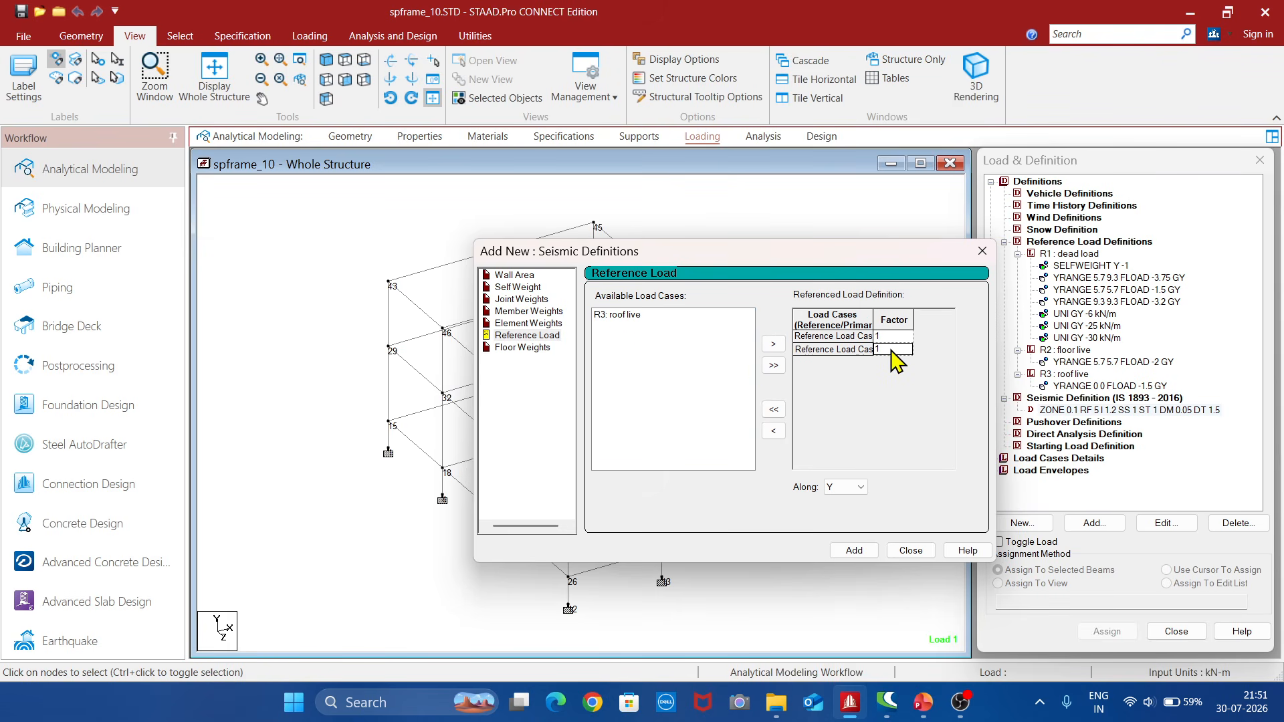
pyautogui.write('0.25')
pyautogui.click(861, 552)
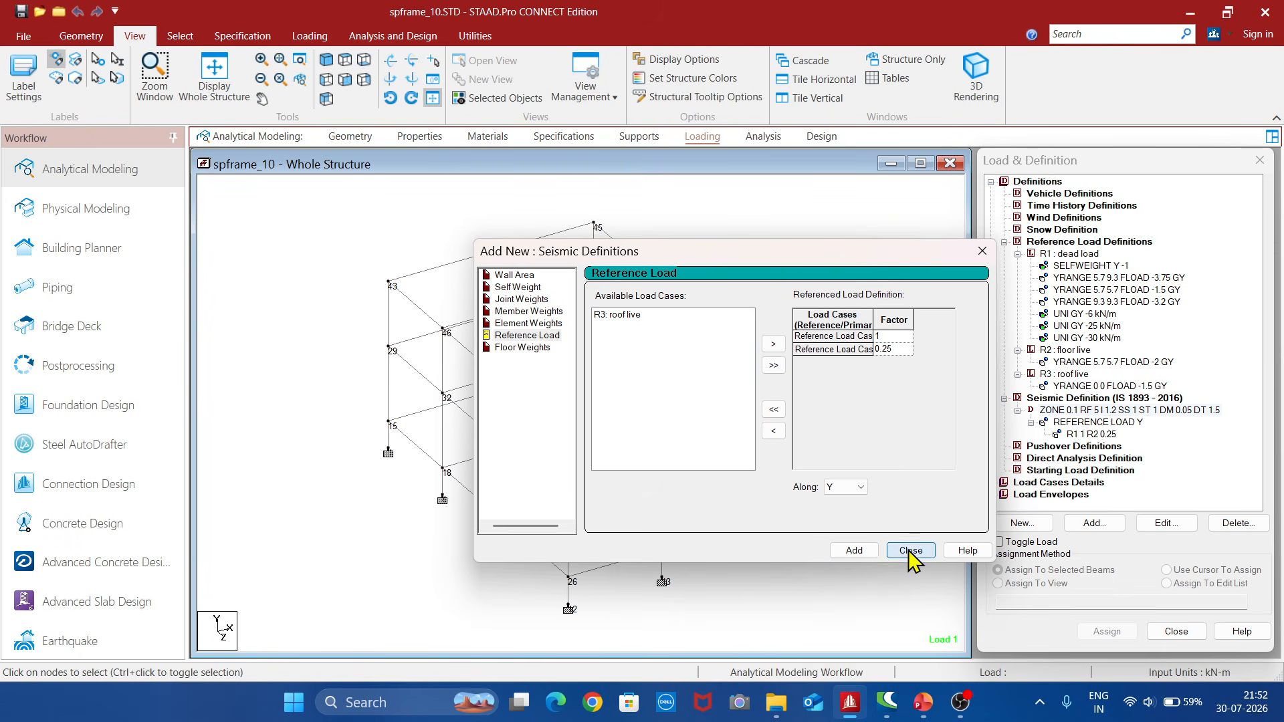
pyautogui.click(908, 554)
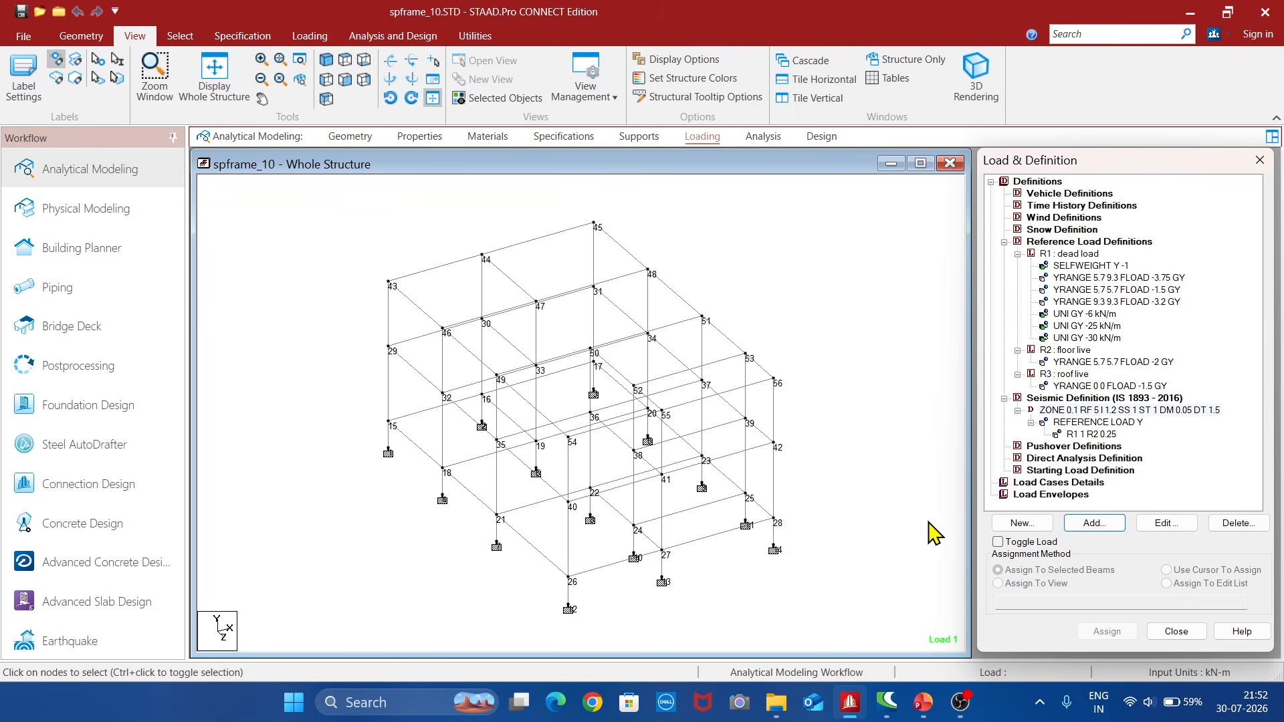
# Add primary load case 1 with loading type Seismic and the title EQ+x.
pyautogui.click(1058, 484)
pyautogui.click(1092, 525)
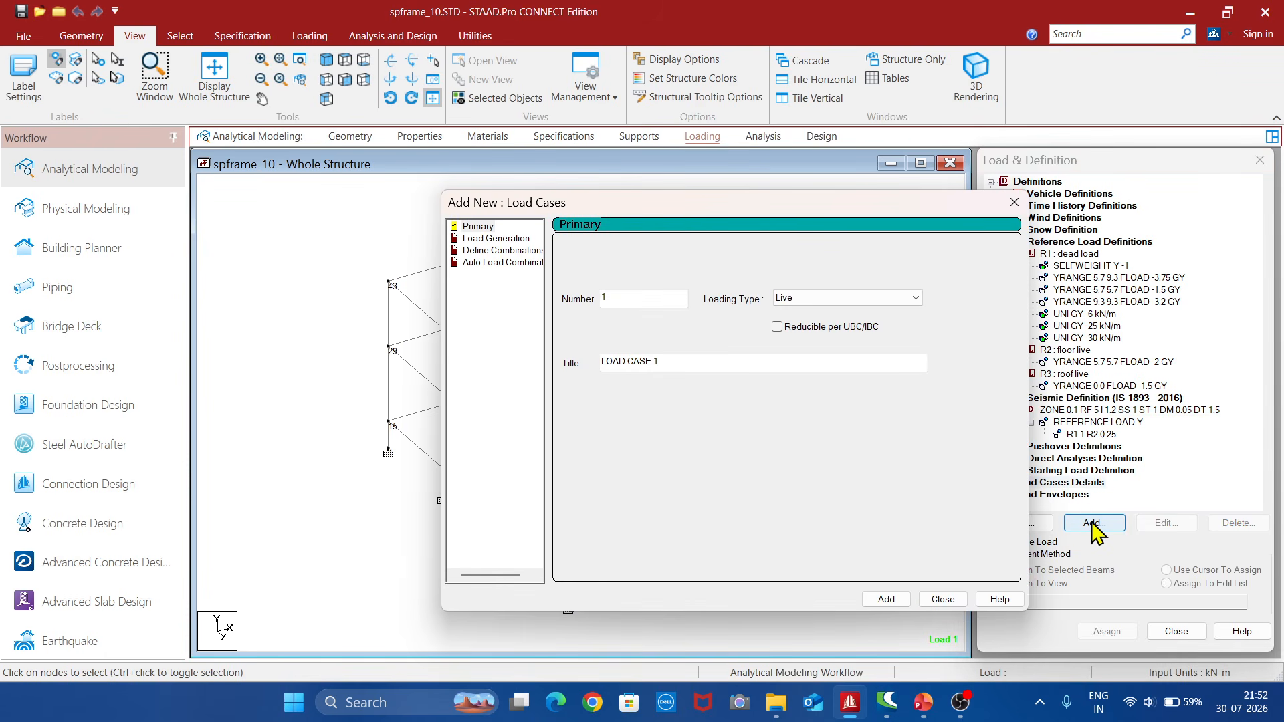
pyautogui.click(914, 298)
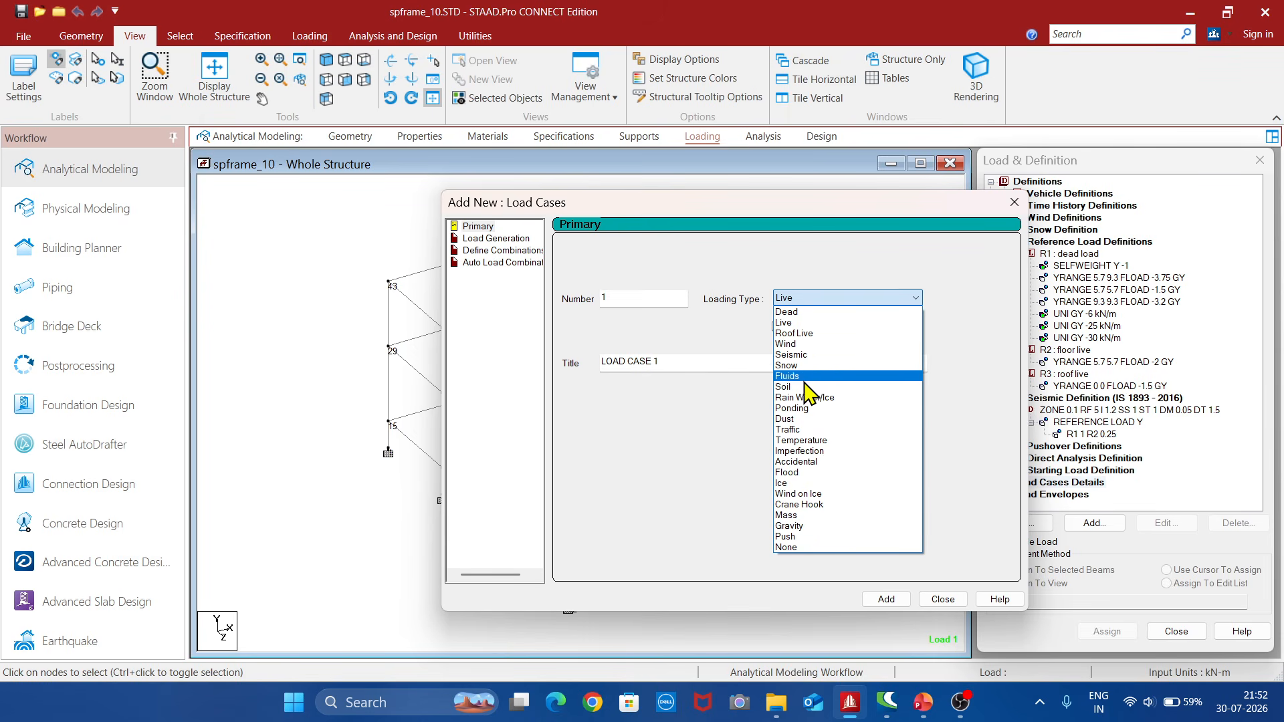
pyautogui.click(806, 355)
pyautogui.click(746, 367)
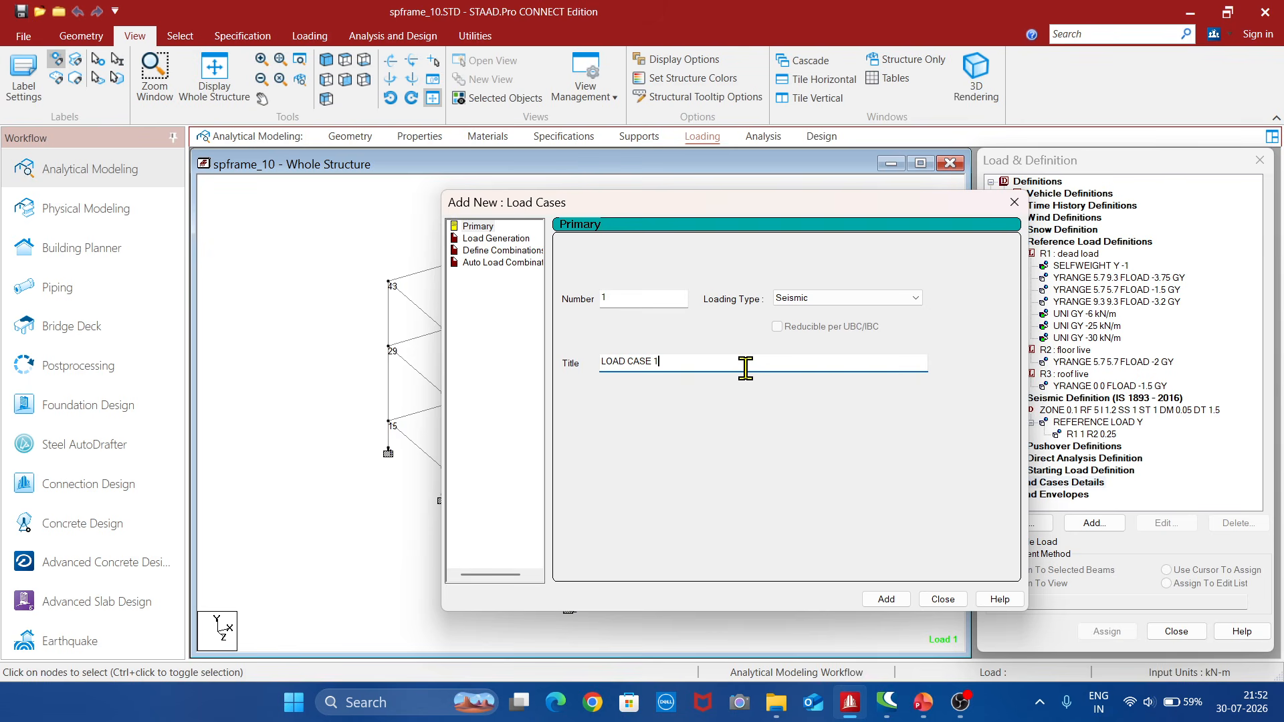
pyautogui.press('BackSpace')
pyautogui.press('BackSpace')
pyautogui.press('BackSpace')
pyautogui.press('BackSpace')
pyautogui.press('BackSpace')
pyautogui.press('BackSpace')
pyautogui.press('BackSpace')
pyautogui.press('BackSpace')
pyautogui.press('BackSpace')
pyautogui.press('BackSpace')
pyautogui.write('EQ')
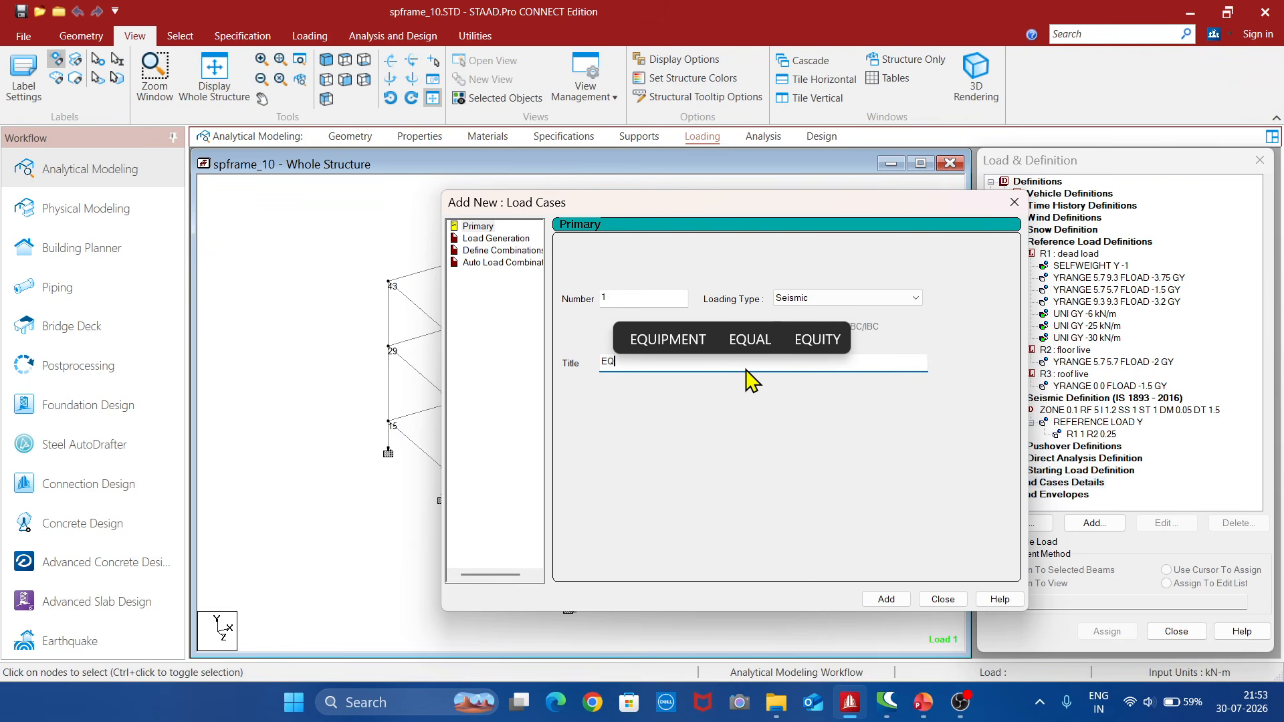
pyautogui.write('+x')
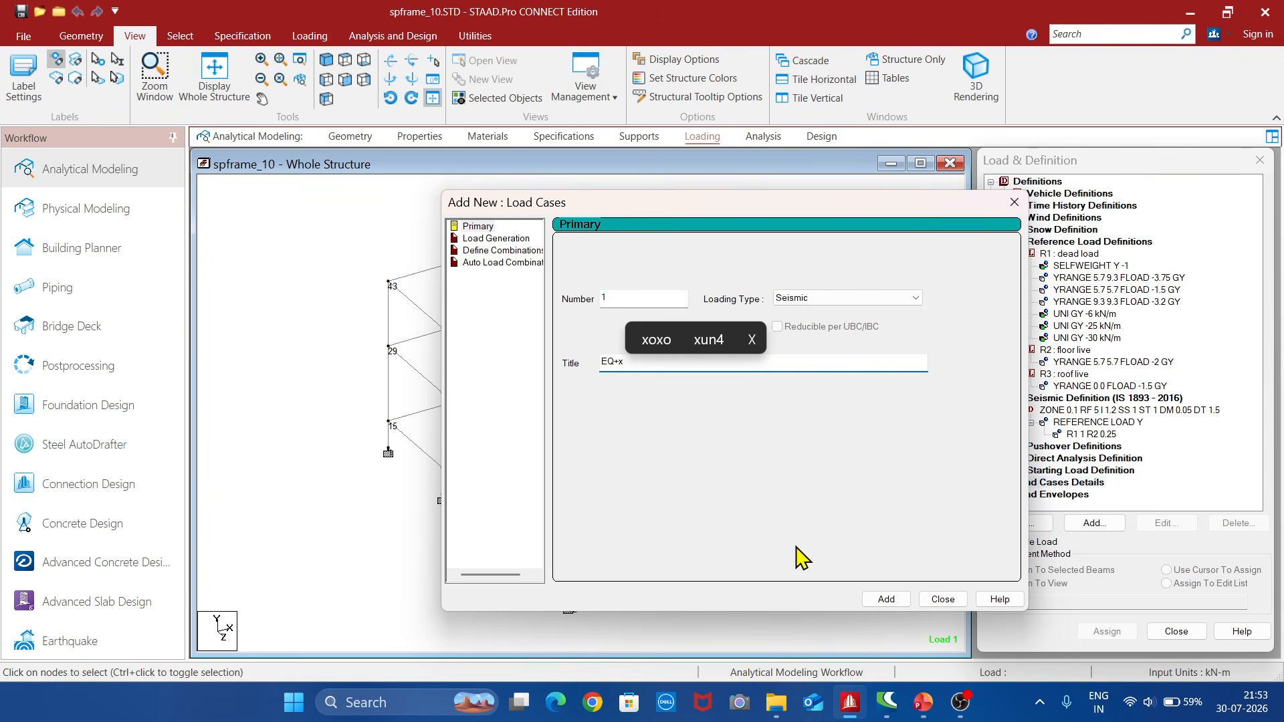
pyautogui.click(886, 599)
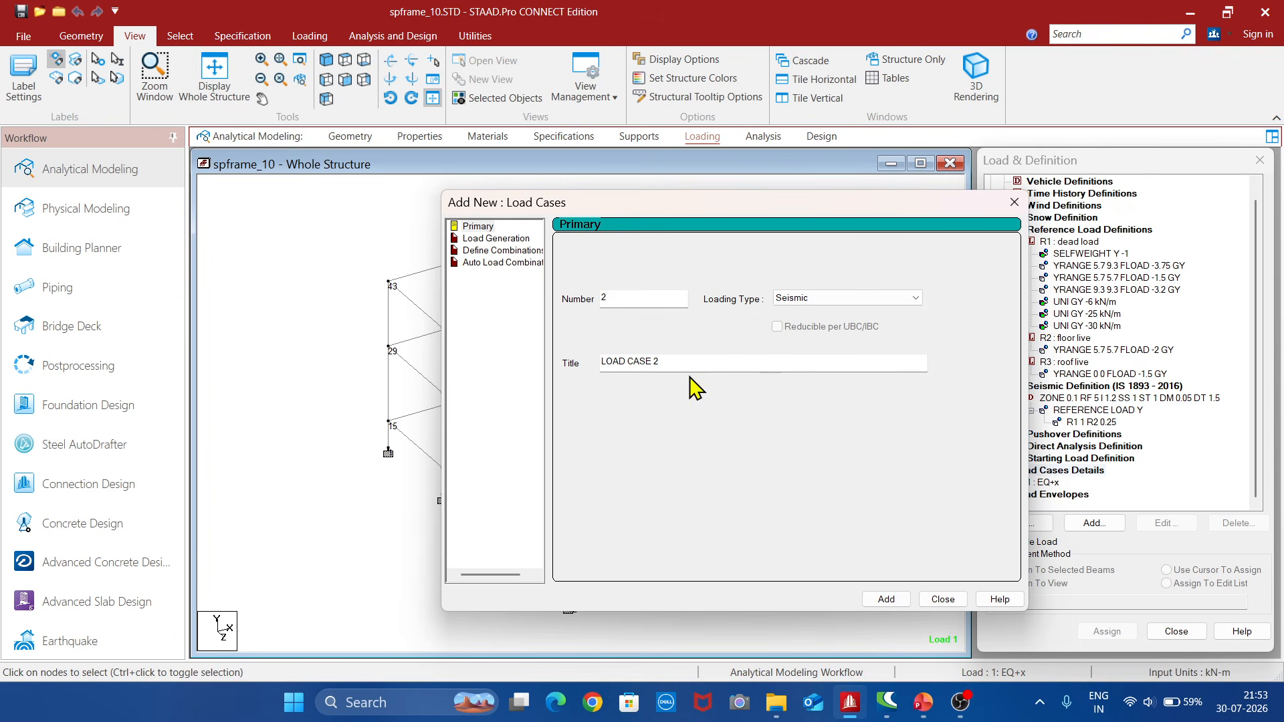
# Add primary load case 2 with loading type Seismic and the title EQ-x.
pyautogui.click(671, 361)
pyautogui.press('BackSpace')
pyautogui.press('BackSpace')
pyautogui.press('BackSpace')
pyautogui.press('BackSpace')
pyautogui.press('BackSpace')
pyautogui.press('BackSpace')
pyautogui.press('BackSpace')
pyautogui.press('BackSpace')
pyautogui.press('BackSpace')
pyautogui.press('BackSpace')
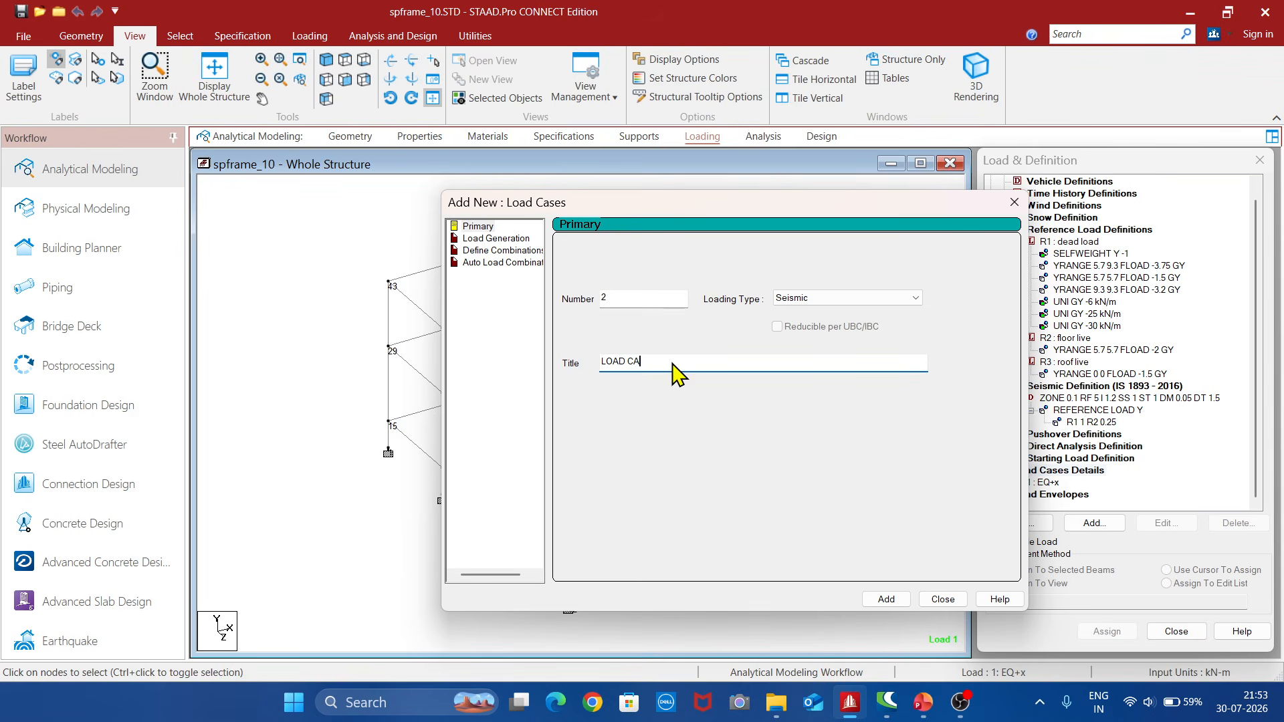
pyautogui.write('EQ-x')
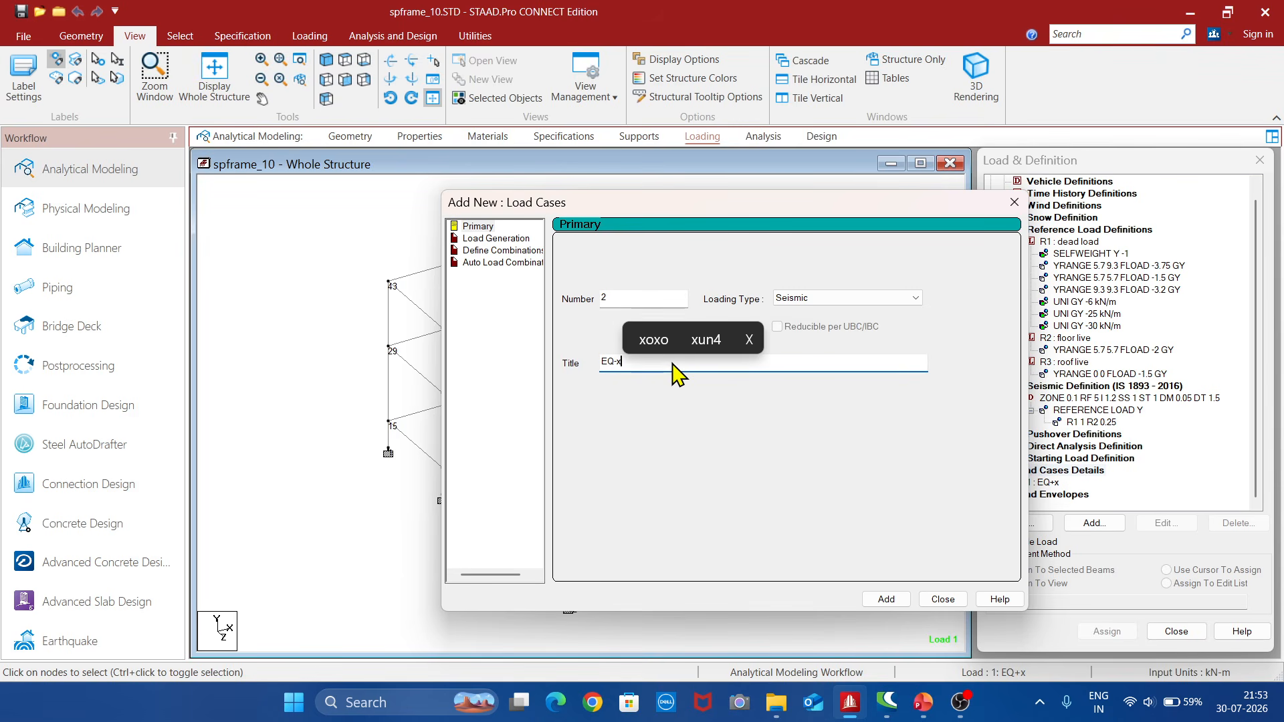
pyautogui.click(884, 599)
# Add primary load case 3 with loading type Seismic and the title eq+z.
pyautogui.click(698, 361)
pyautogui.press('BackSpace')
pyautogui.press('BackSpace')
pyautogui.press('BackSpace')
pyautogui.press('BackSpace')
pyautogui.press('BackSpace')
pyautogui.press('BackSpace')
pyautogui.press('BackSpace')
pyautogui.press('BackSpace')
pyautogui.press('BackSpace')
pyautogui.press('BackSpace')
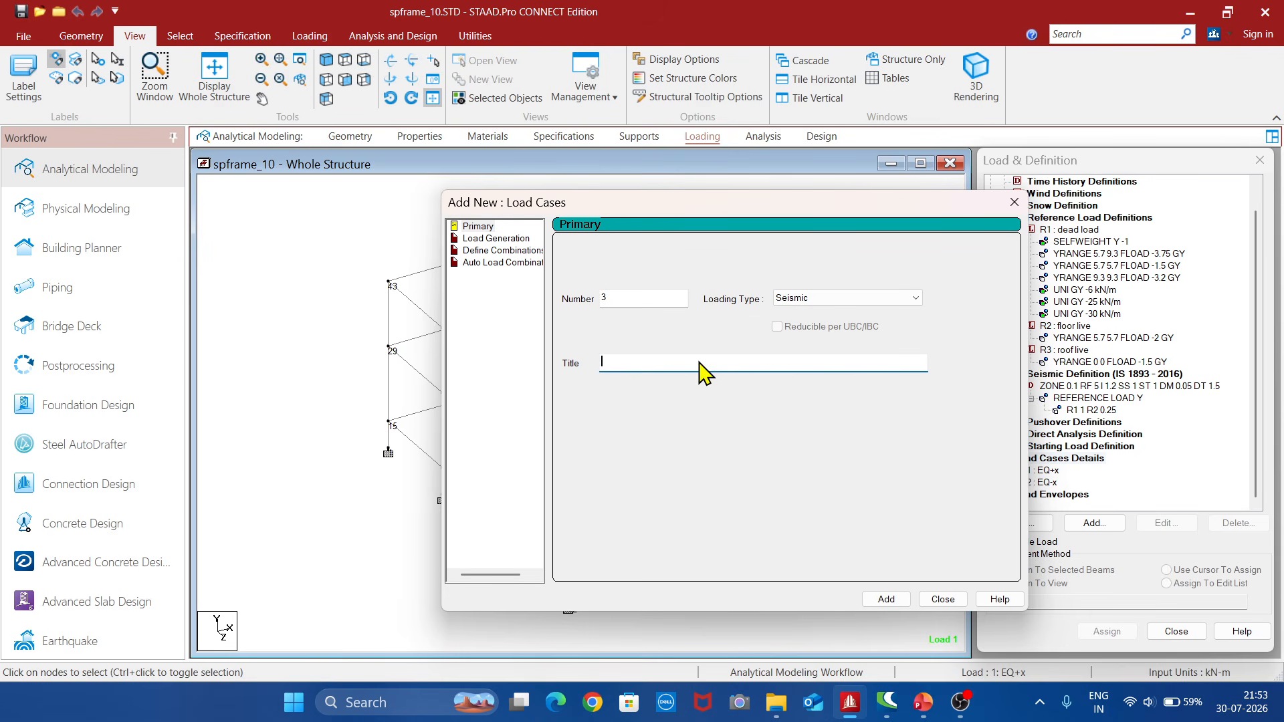
pyautogui.write('eq')
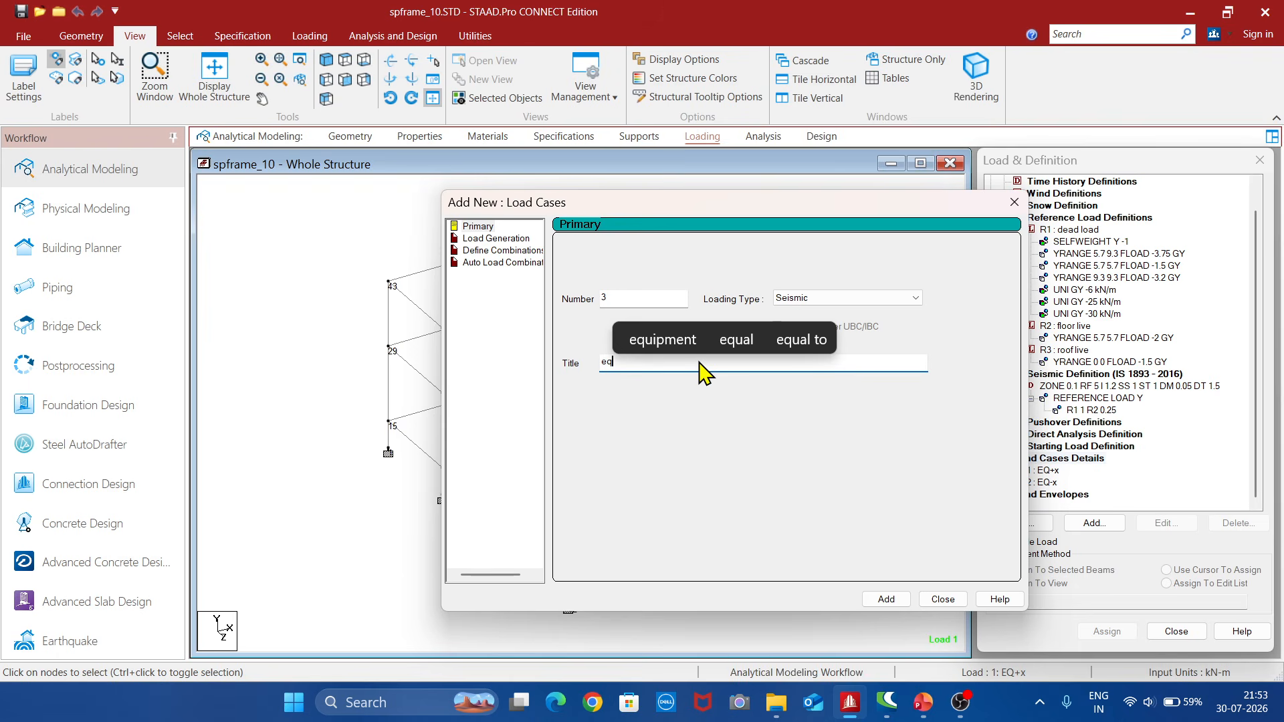
pyautogui.write('+z')
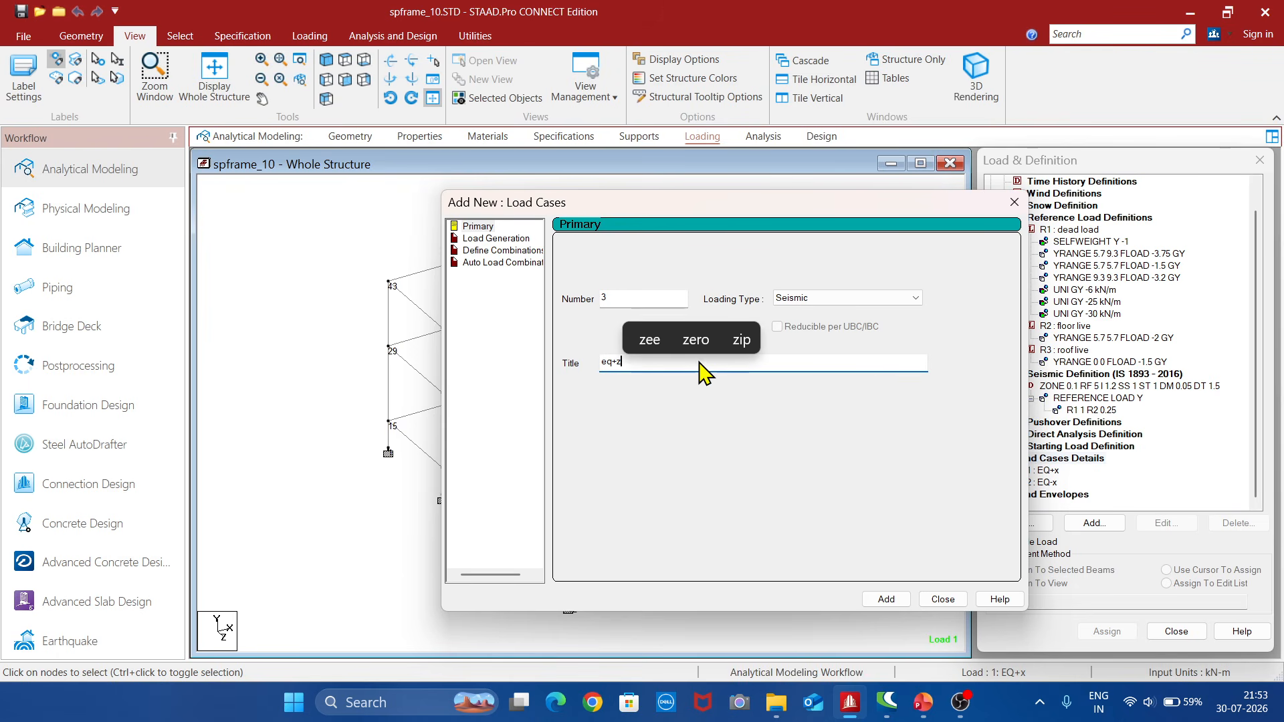
pyautogui.click(876, 599)
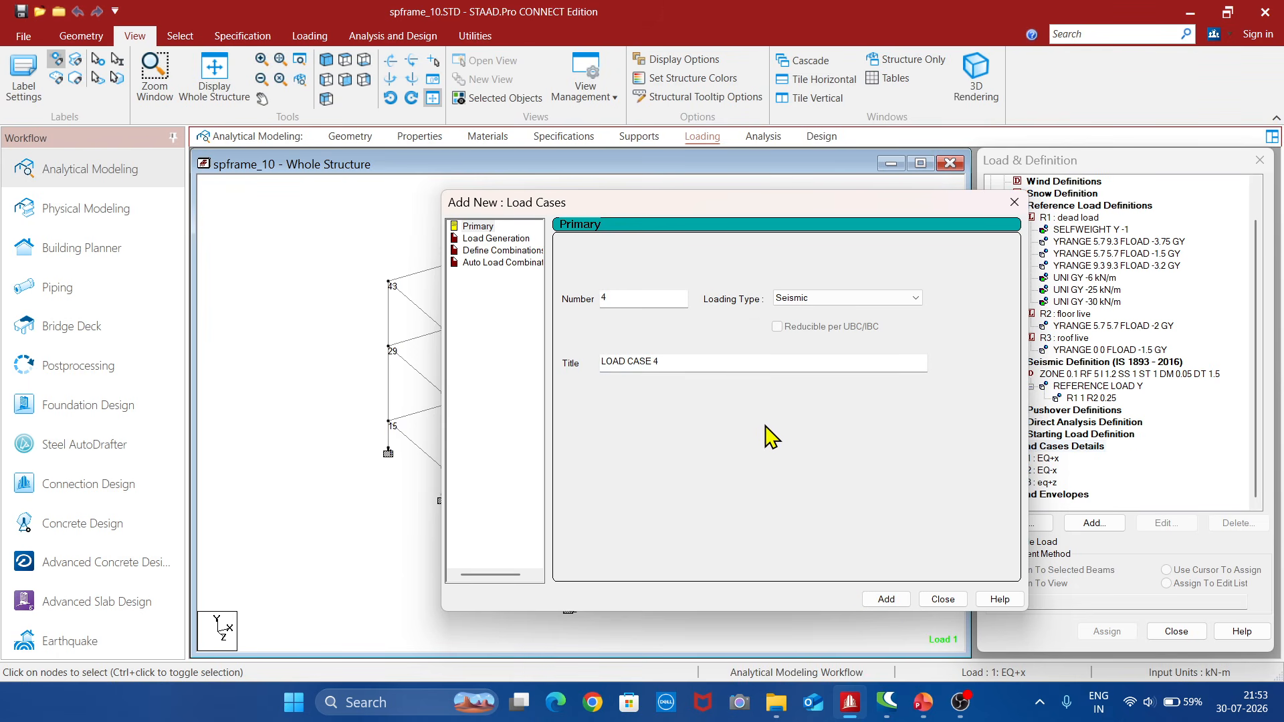
# Add primary load case 4 with loading type Seismic and the title eq-z.
pyautogui.click(691, 364)
pyautogui.press('BackSpace')
pyautogui.press('BackSpace')
pyautogui.press('BackSpace')
pyautogui.press('BackSpace')
pyautogui.press('BackSpace')
pyautogui.press('BackSpace')
pyautogui.press('BackSpace')
pyautogui.press('BackSpace')
pyautogui.press('BackSpace')
pyautogui.press('BackSpace')
pyautogui.write('eq-z')
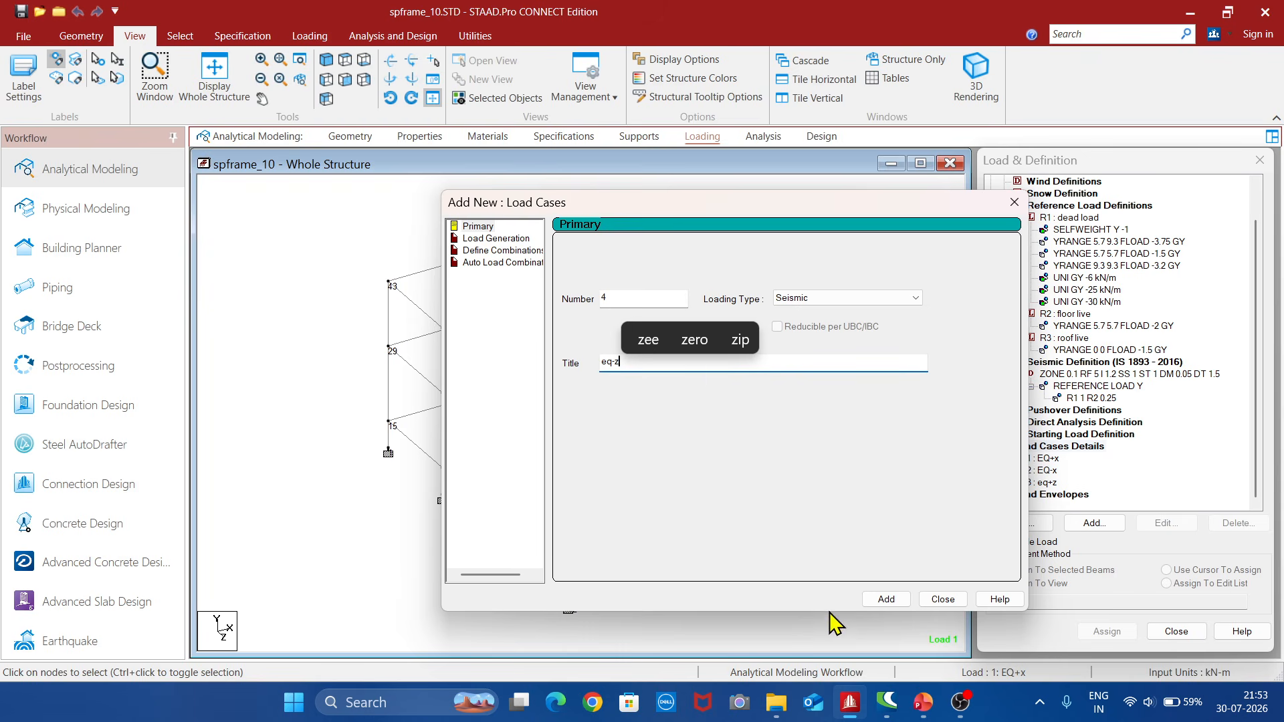
pyautogui.click(885, 599)
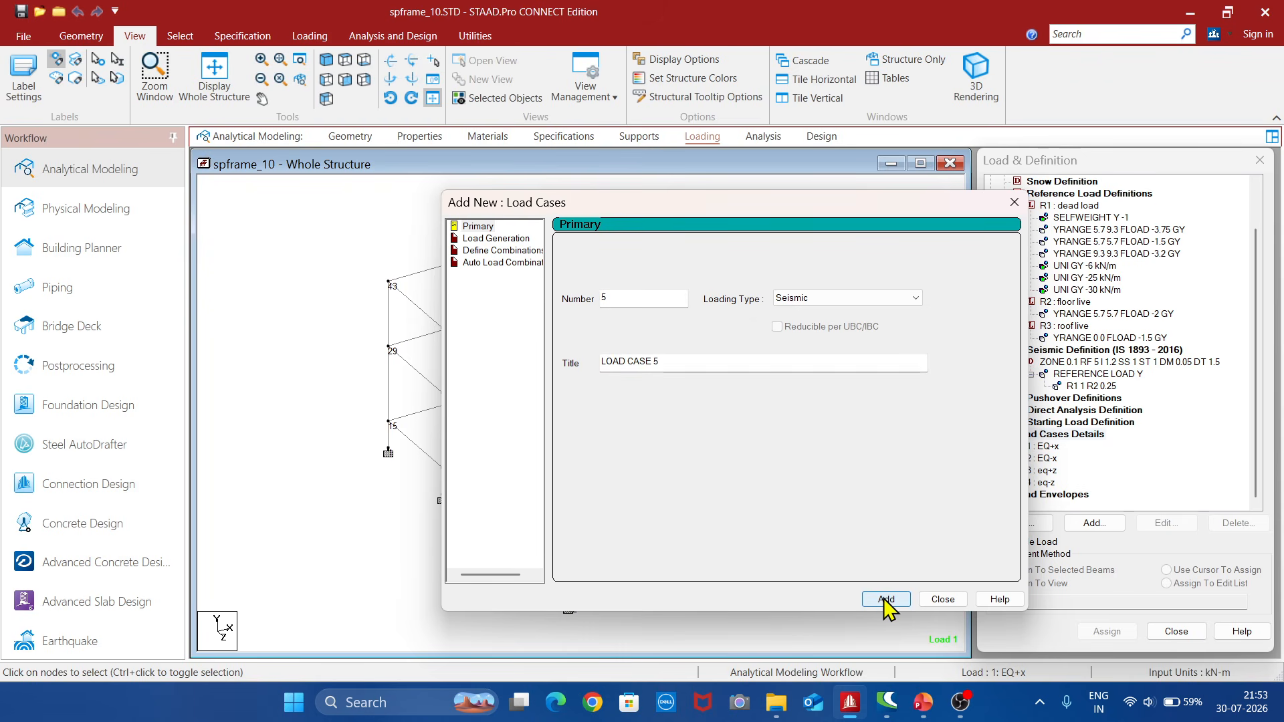
# Add primary load case 5 with loading type Dead and the title dead load.
pyautogui.click(913, 299)
pyautogui.click(820, 313)
pyautogui.click(755, 364)
pyautogui.press('BackSpace')
pyautogui.press('BackSpace')
pyautogui.press('BackSpace')
pyautogui.press('BackSpace')
pyautogui.press('BackSpace')
pyautogui.press('BackSpace')
pyautogui.press('BackSpace')
pyautogui.press('BackSpace')
pyautogui.press('BackSpace')
pyautogui.press('BackSpace')
pyautogui.write('dead load')
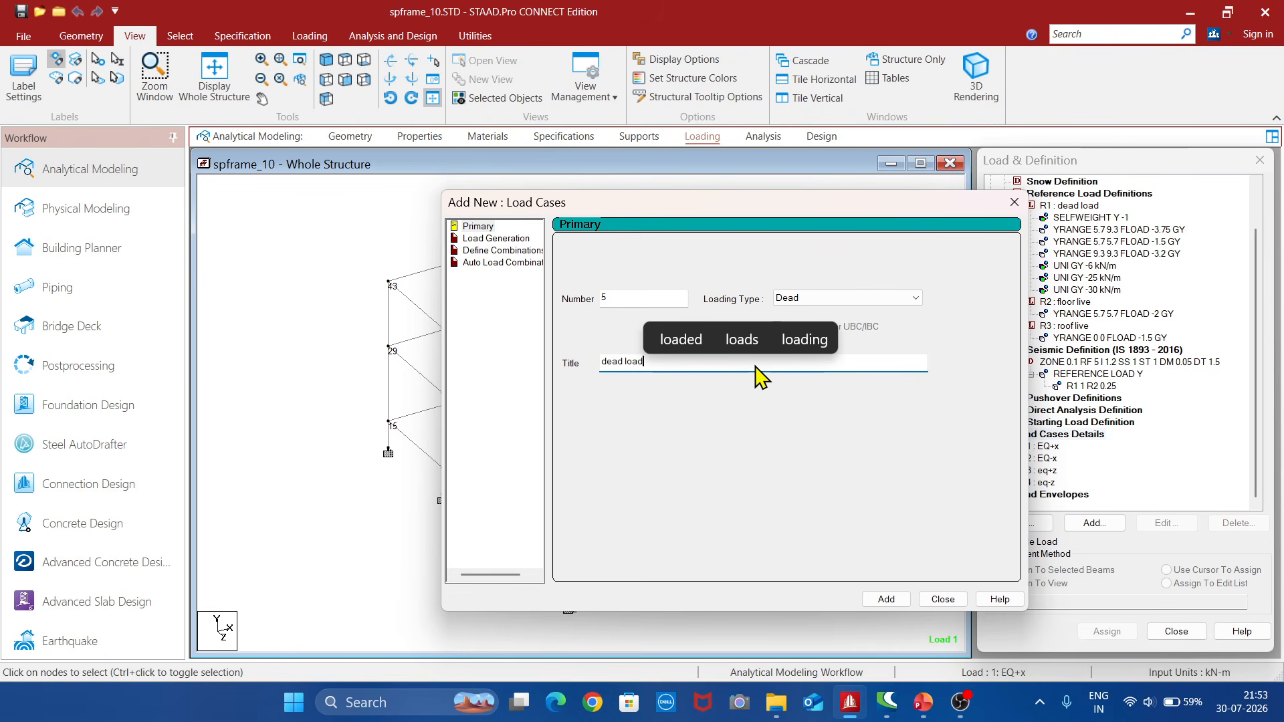
pyautogui.click(886, 600)
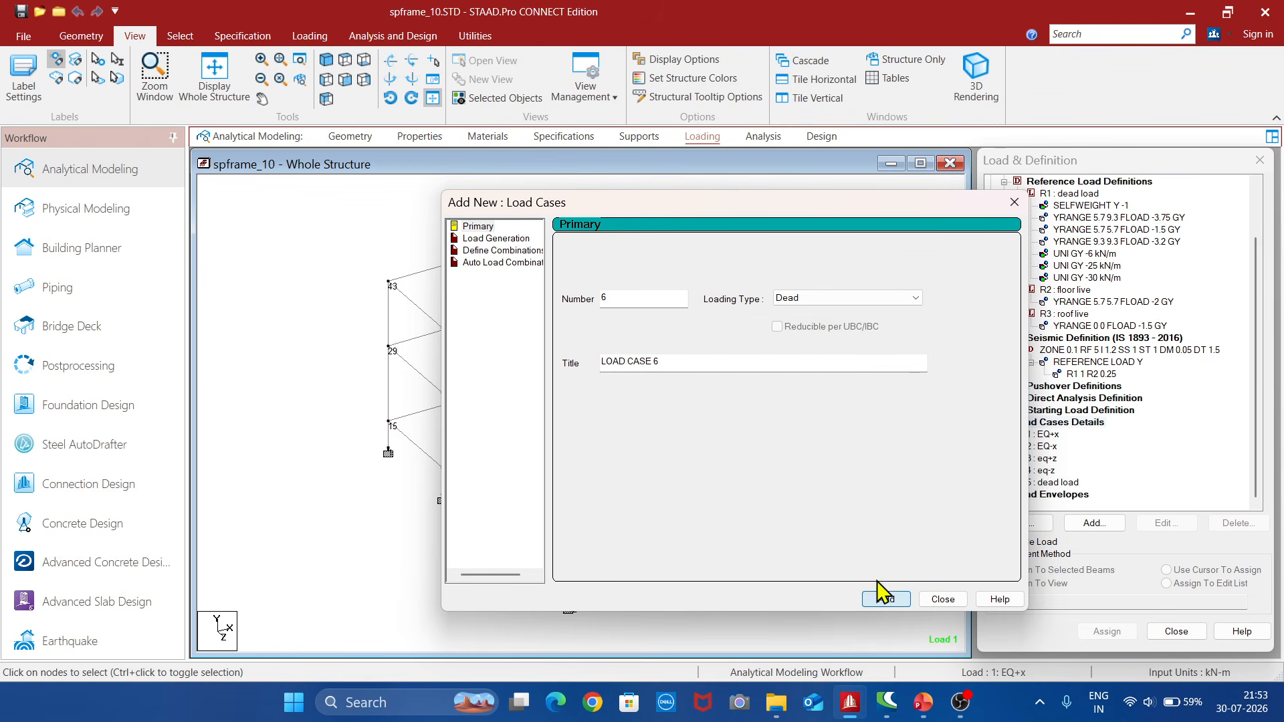
# Add primary load case 6 with loading type Live and the title live load, and finish creating load cases.
pyautogui.click(871, 301)
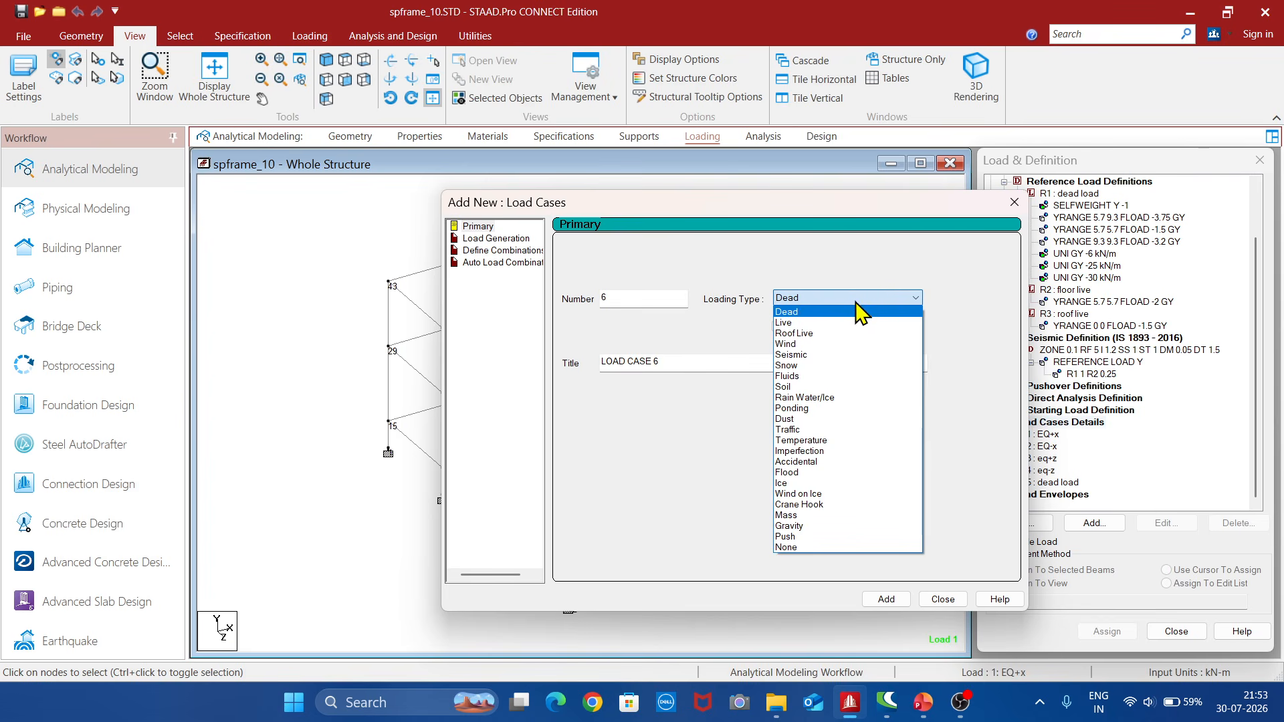
pyautogui.click(825, 338)
pyautogui.click(739, 363)
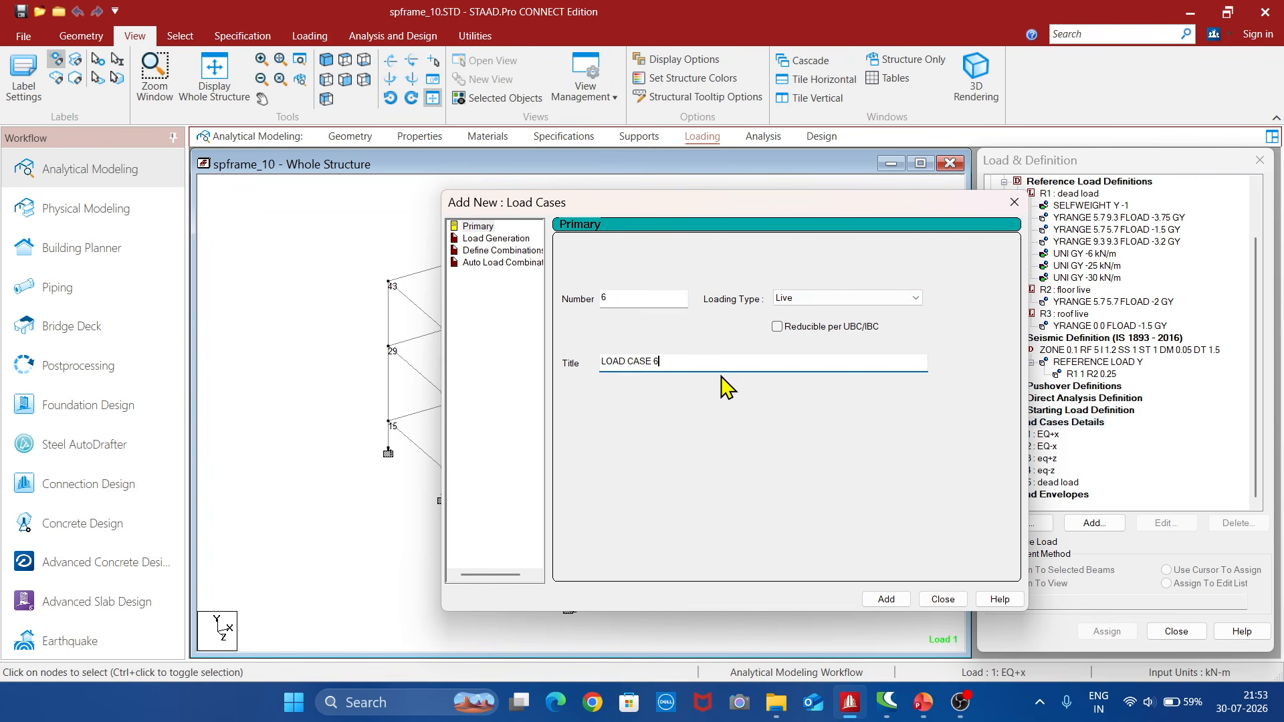
pyautogui.press('BackSpace')
pyautogui.press('BackSpace')
pyautogui.press('BackSpace')
pyautogui.press('BackSpace')
pyautogui.press('BackSpace')
pyautogui.press('BackSpace')
pyautogui.press('BackSpace')
pyautogui.press('BackSpace')
pyautogui.press('BackSpace')
pyautogui.press('BackSpace')
pyautogui.write('live load')
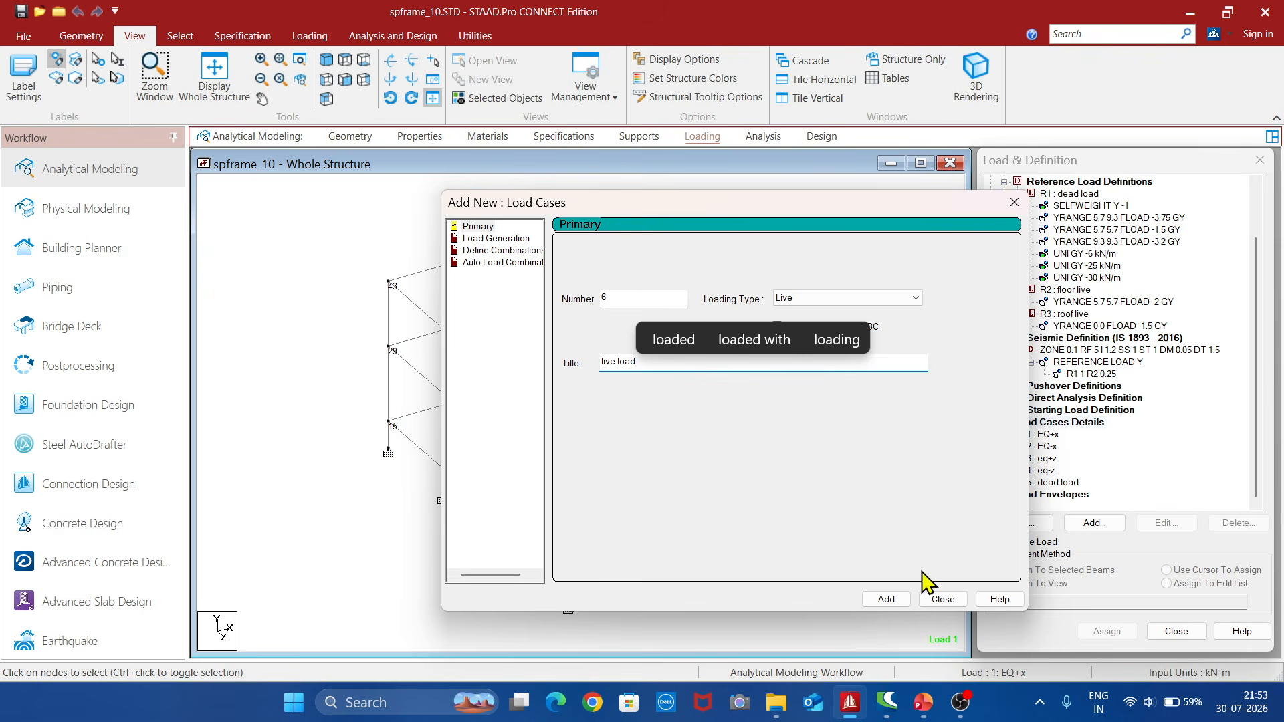
pyautogui.click(894, 599)
pyautogui.click(943, 600)
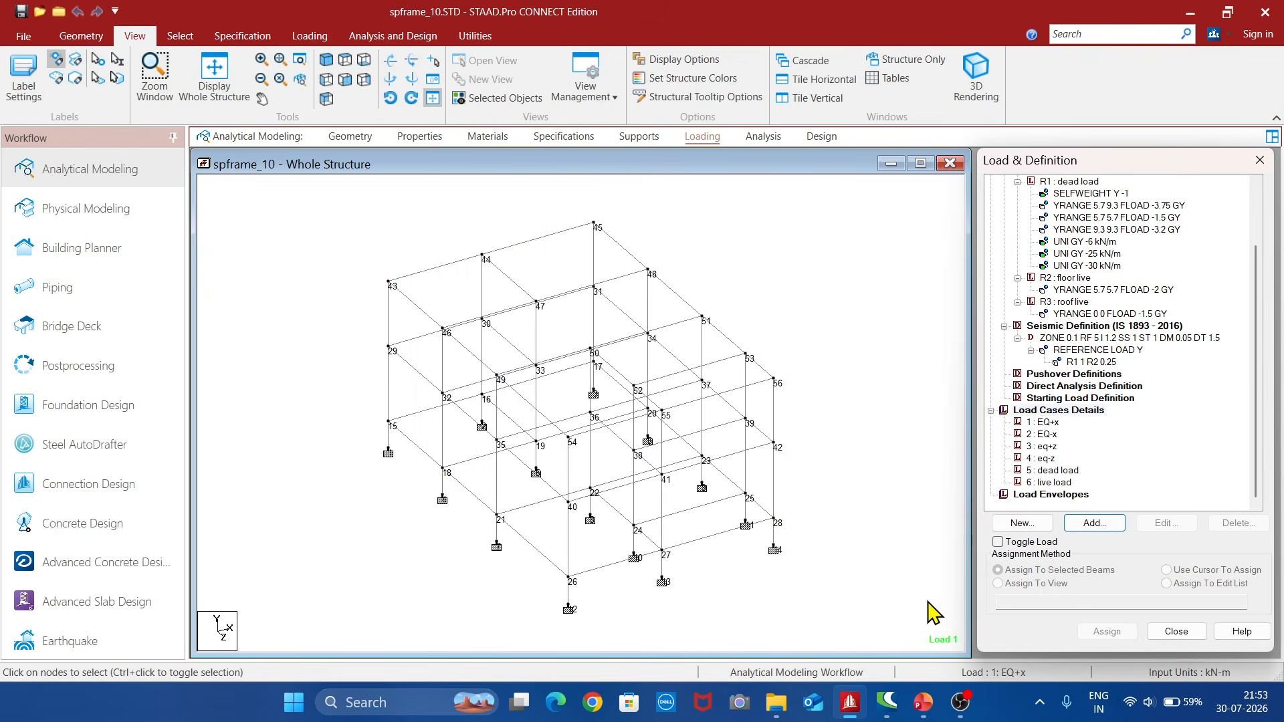
# Add a seismic load in the X direction with factor 1 to load case 1, EQ+x.
pyautogui.click(1055, 422)
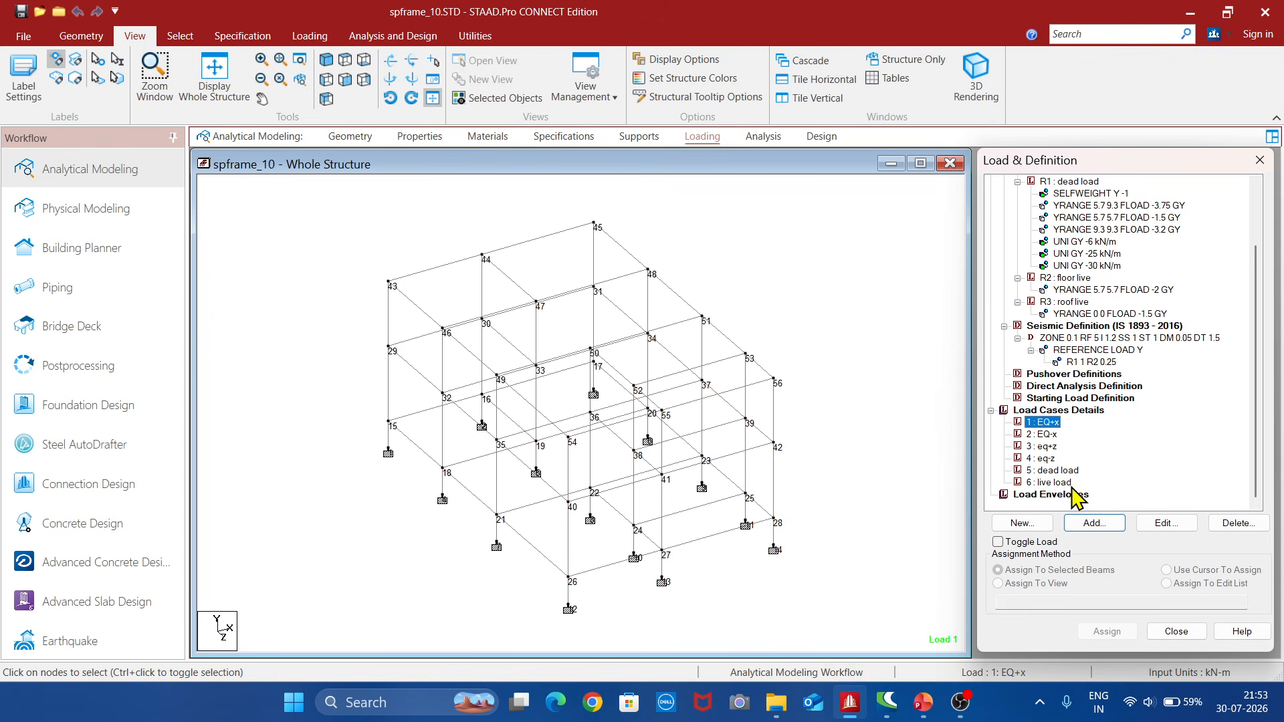
pyautogui.click(1092, 525)
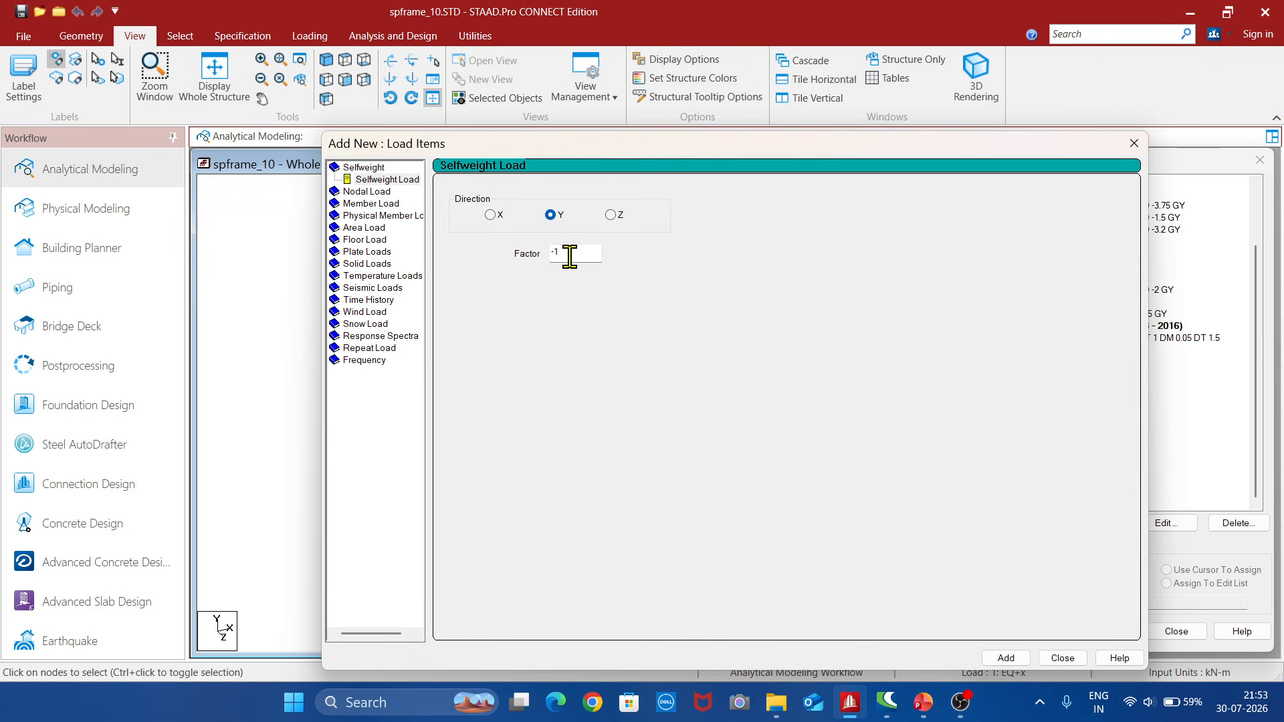
pyautogui.click(375, 286)
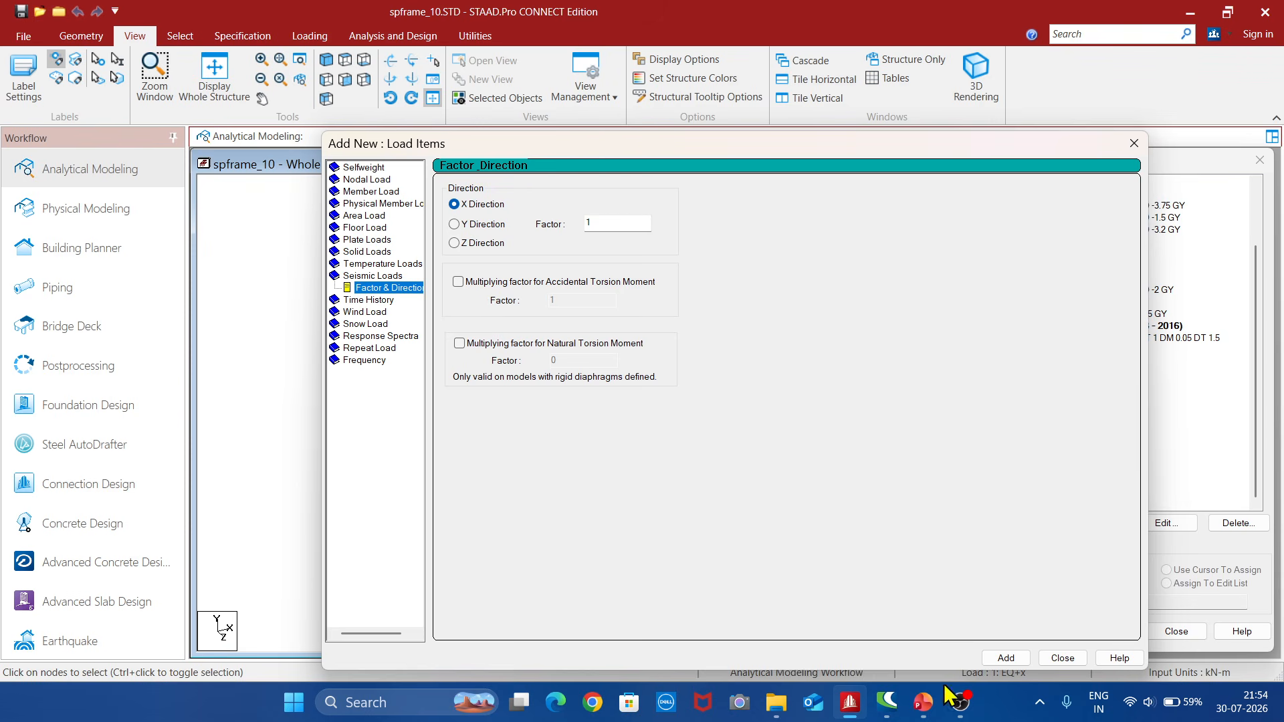
pyautogui.click(1005, 658)
pyautogui.click(1062, 658)
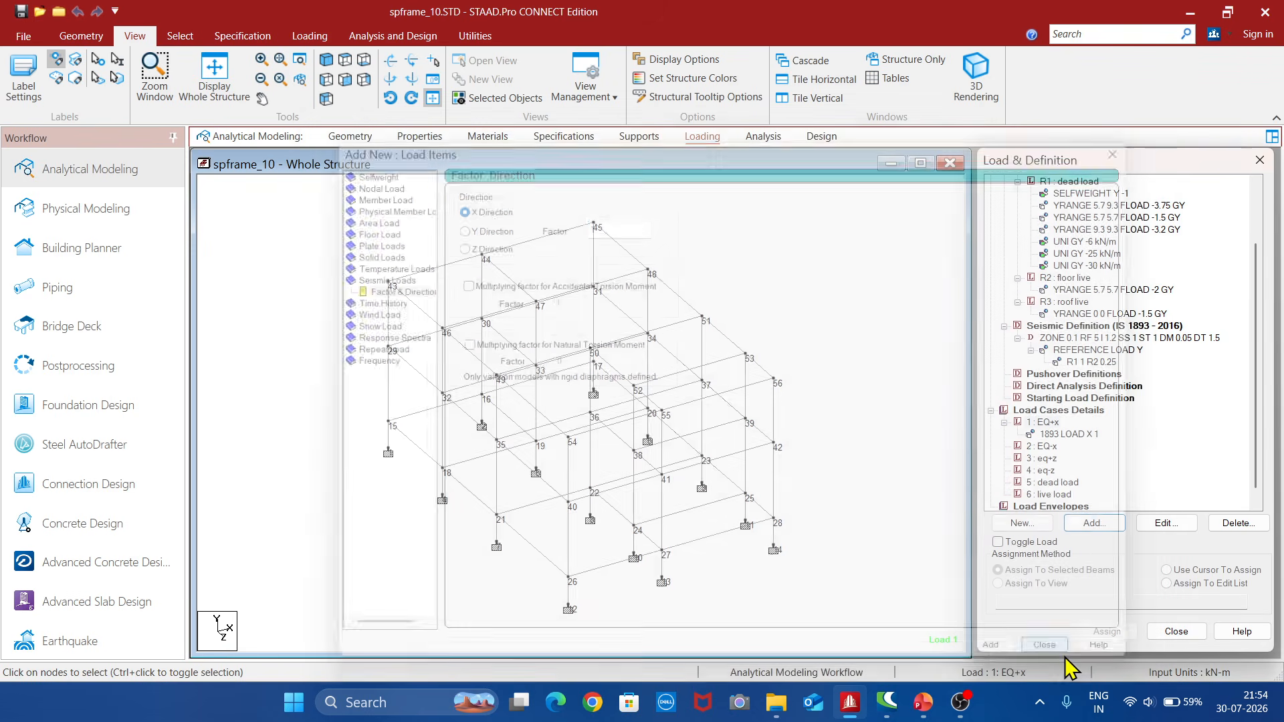
# Add a seismic load in the X direction with factor -1 to load case 2, EQ-x.
pyautogui.click(1045, 447)
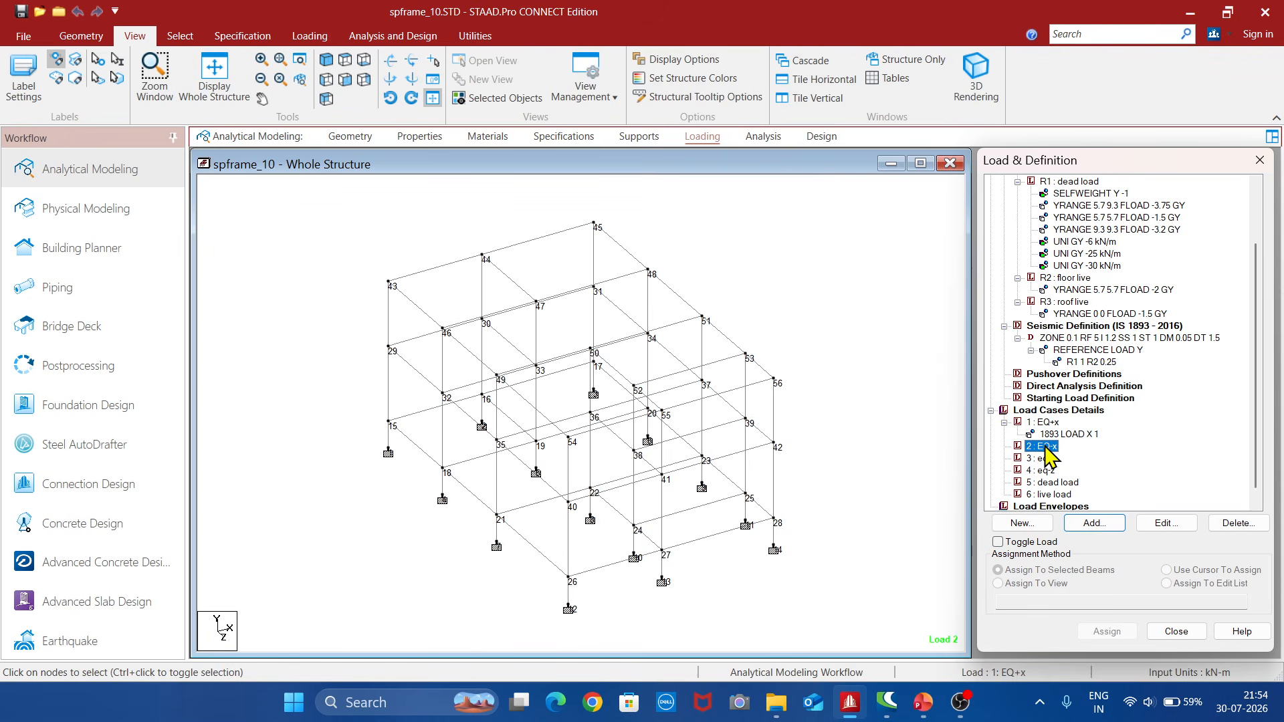
pyautogui.click(1082, 524)
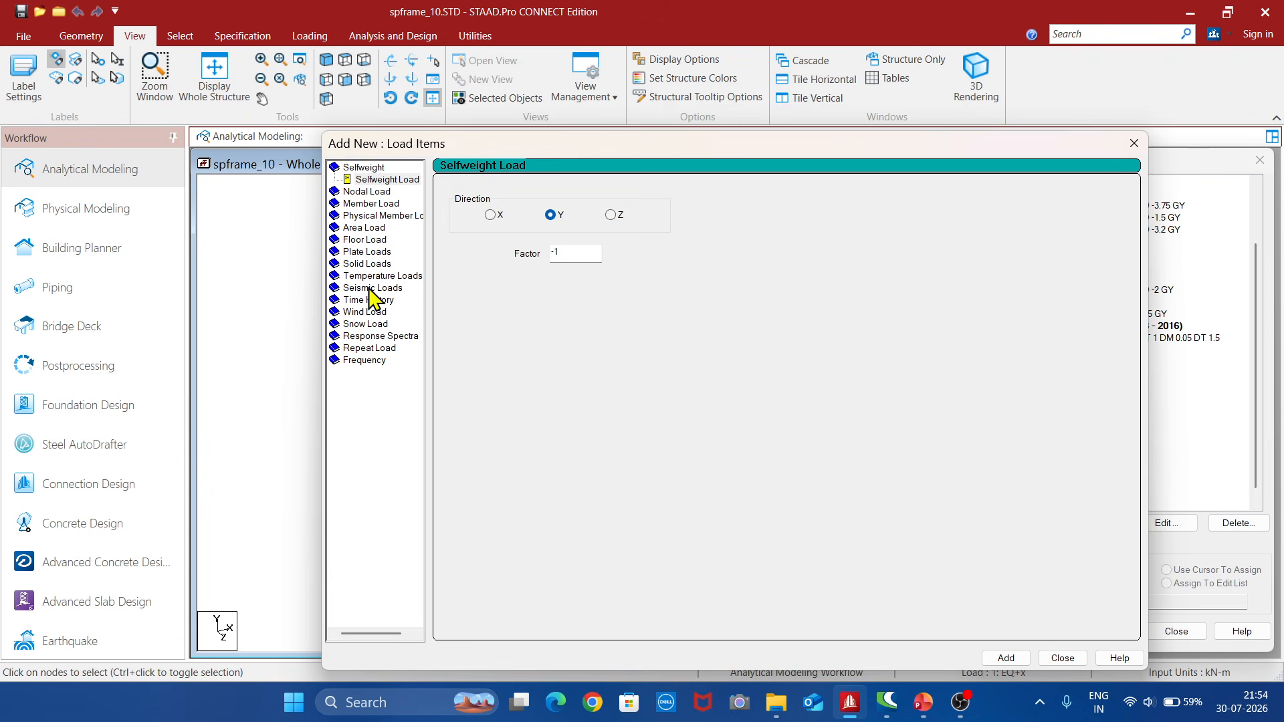
pyautogui.click(370, 289)
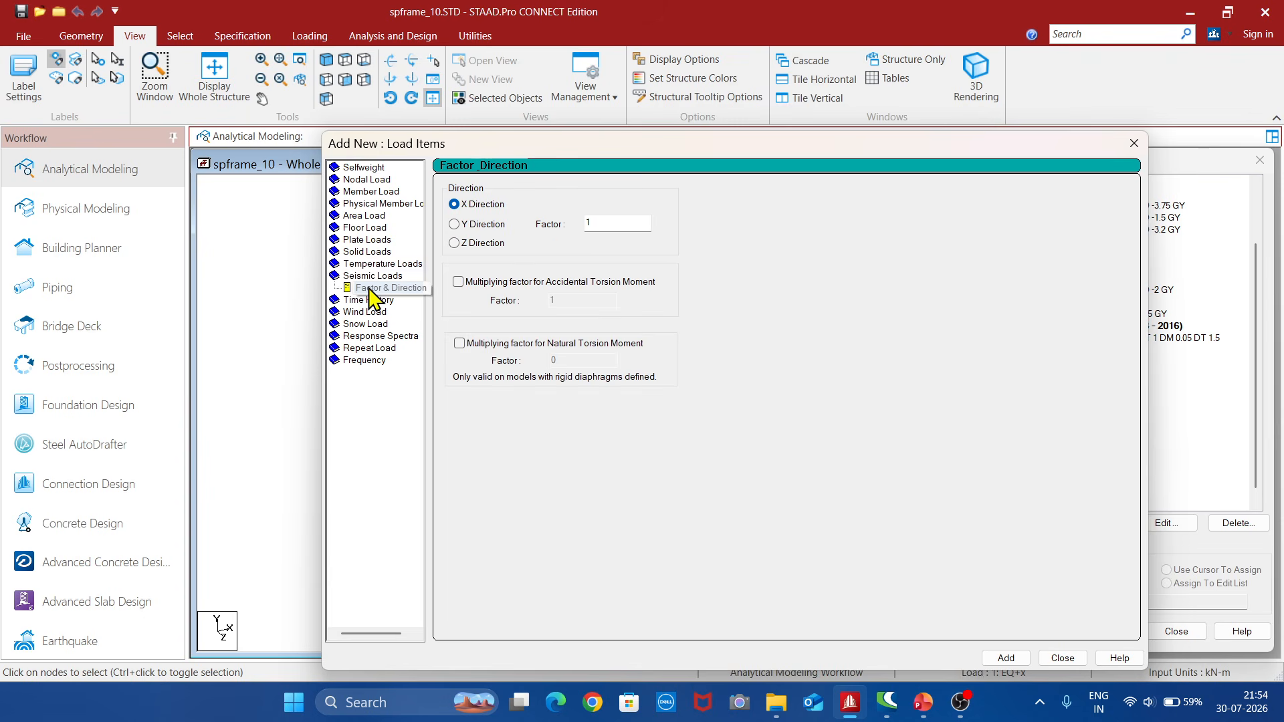
pyautogui.click(591, 224)
pyautogui.write('1')
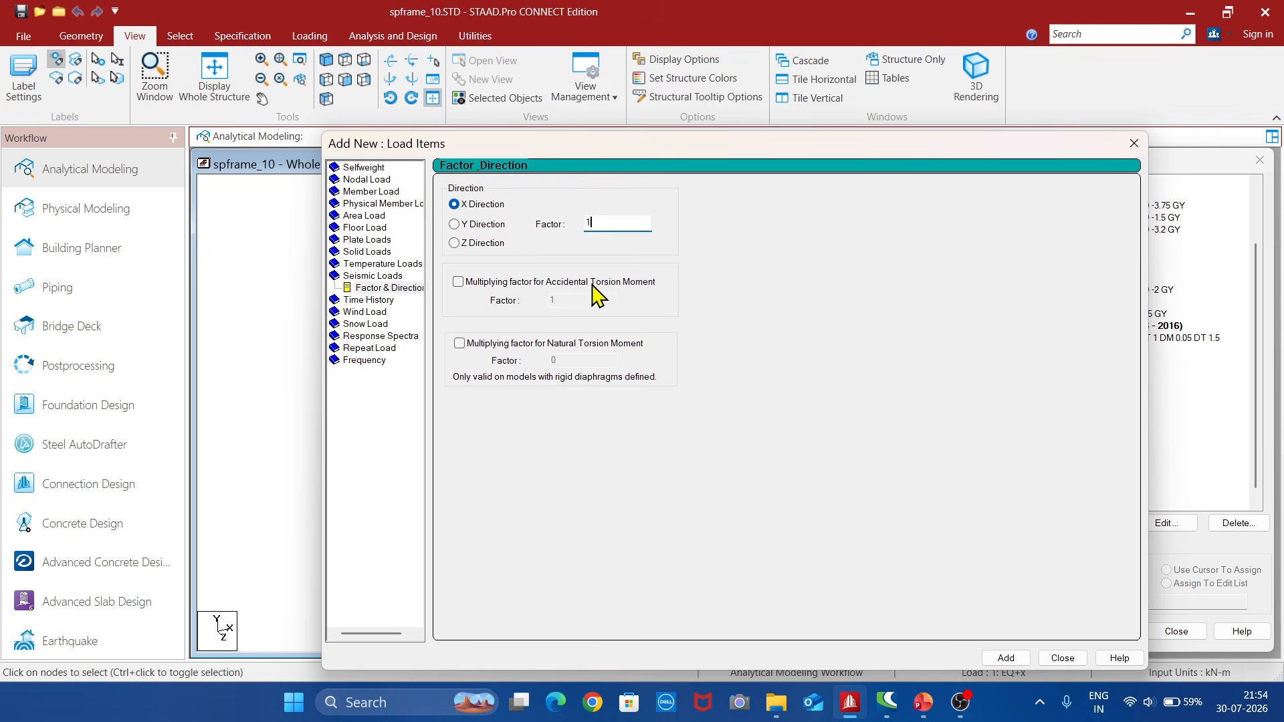
pyautogui.write('-')
pyautogui.click(1061, 658)
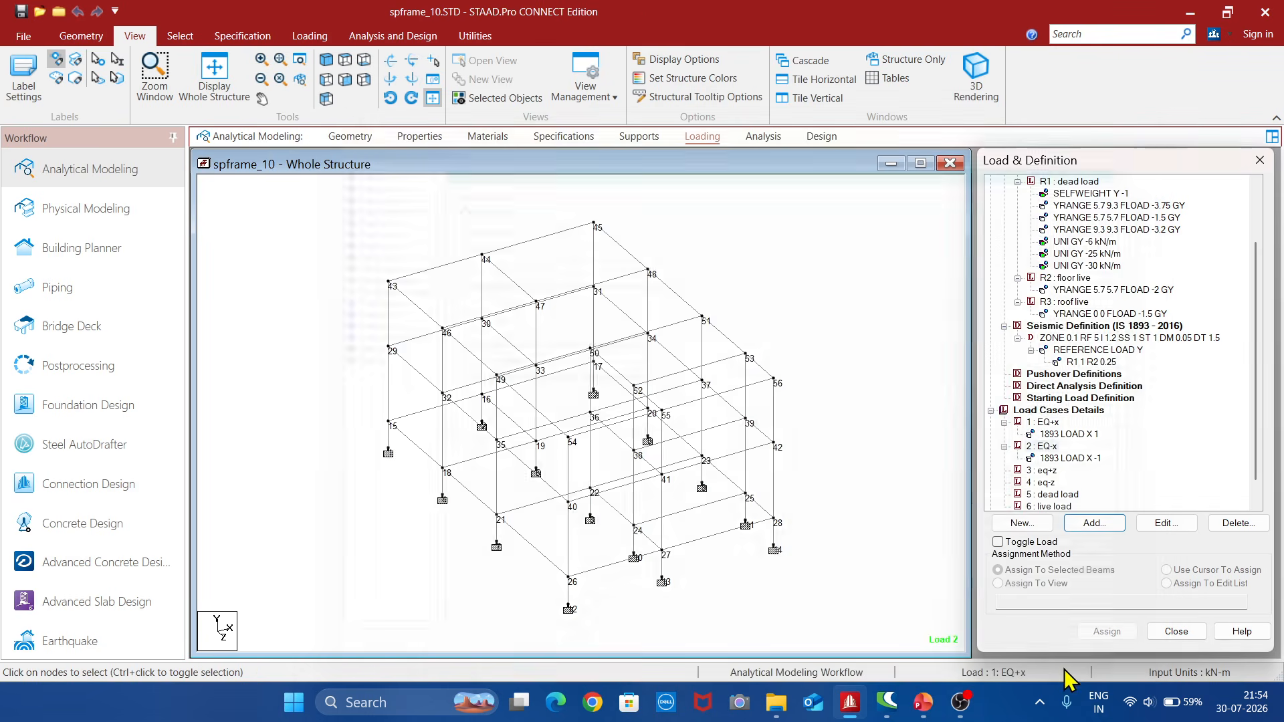
# Add a seismic load in the Z direction with factor 1 to load case 3, eq+z.
pyautogui.click(1046, 471)
pyautogui.click(1094, 523)
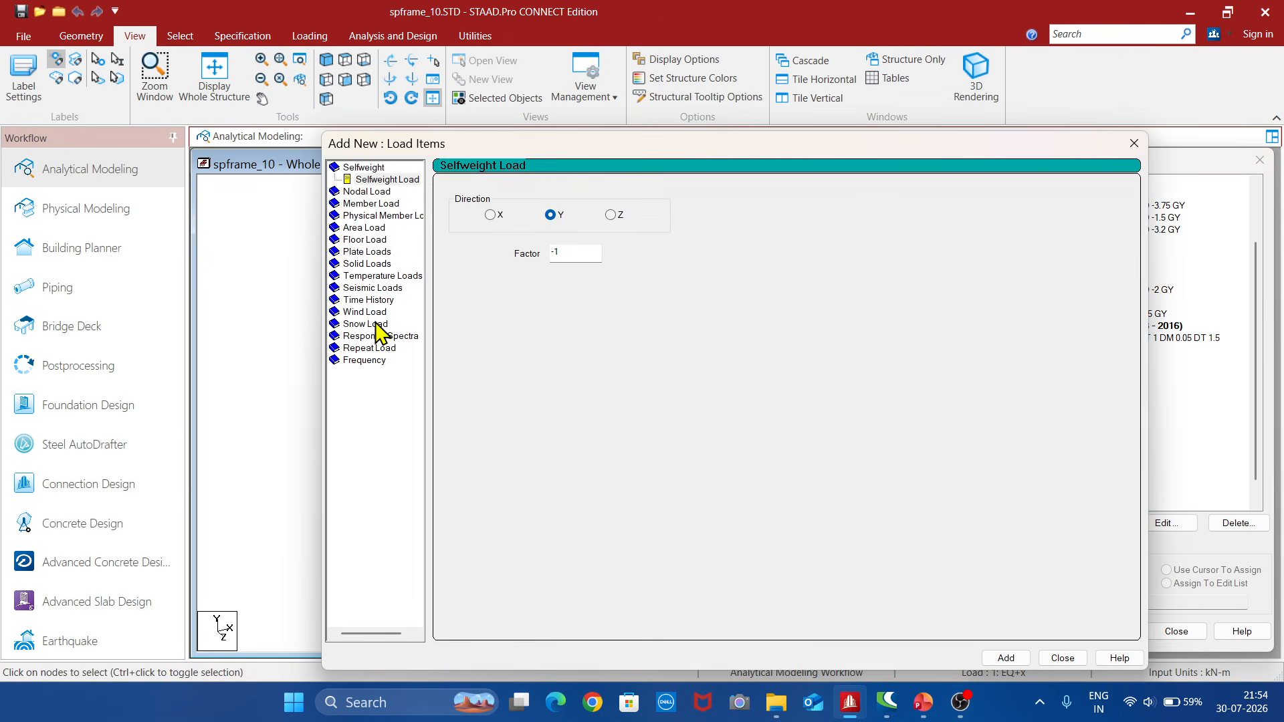
pyautogui.click(371, 288)
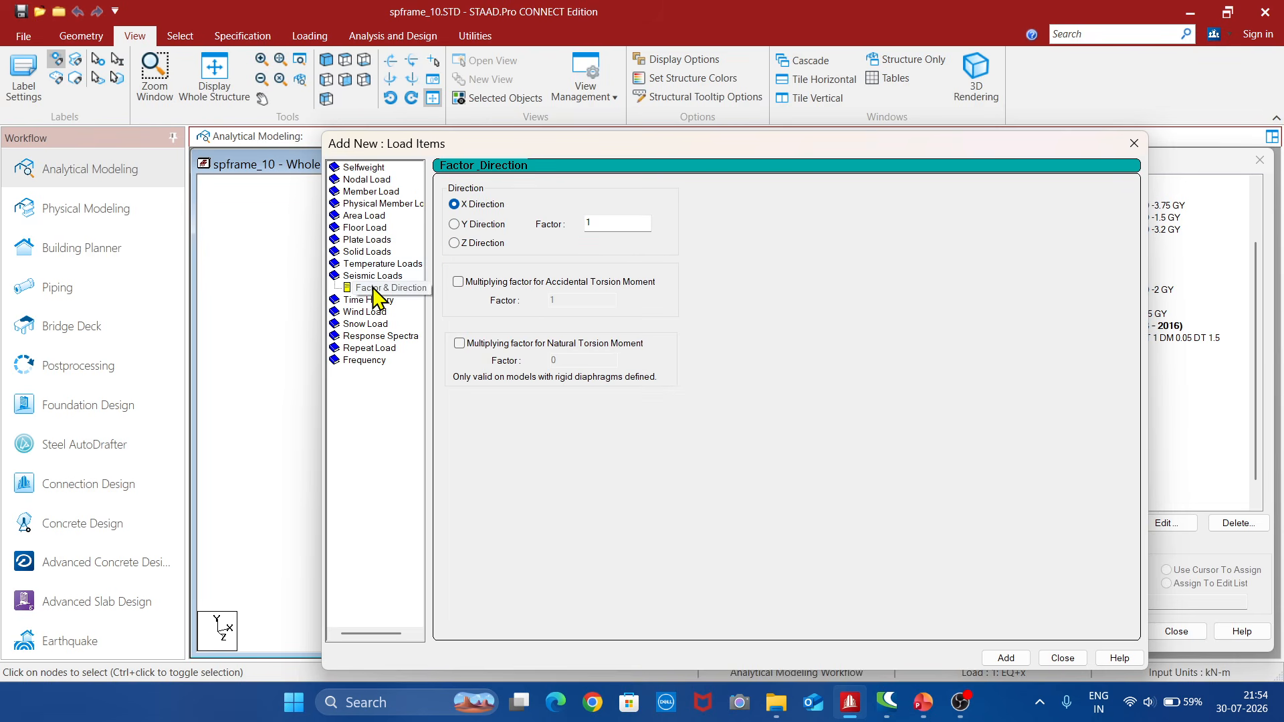
pyautogui.click(456, 244)
pyautogui.click(1006, 658)
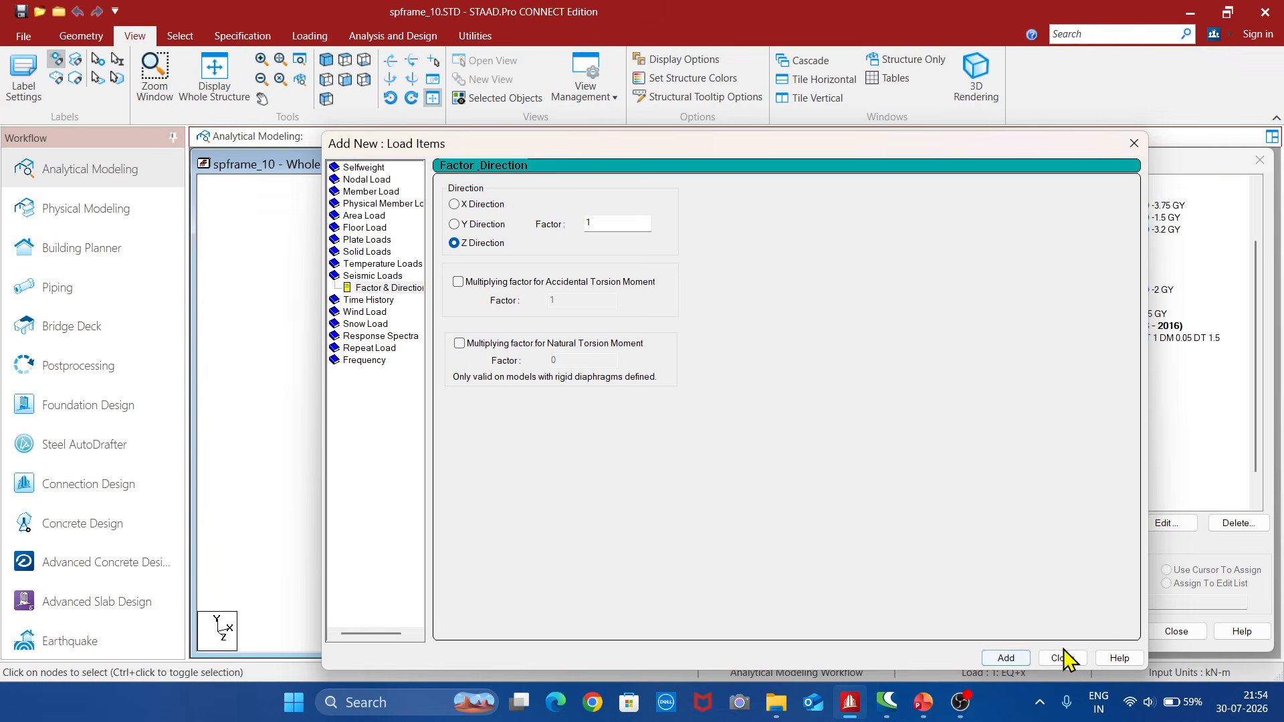
pyautogui.click(1063, 658)
# Add a seismic load in the Z direction with factor -1 to load case 4, eq-z.
pyautogui.click(1043, 496)
pyautogui.click(1093, 525)
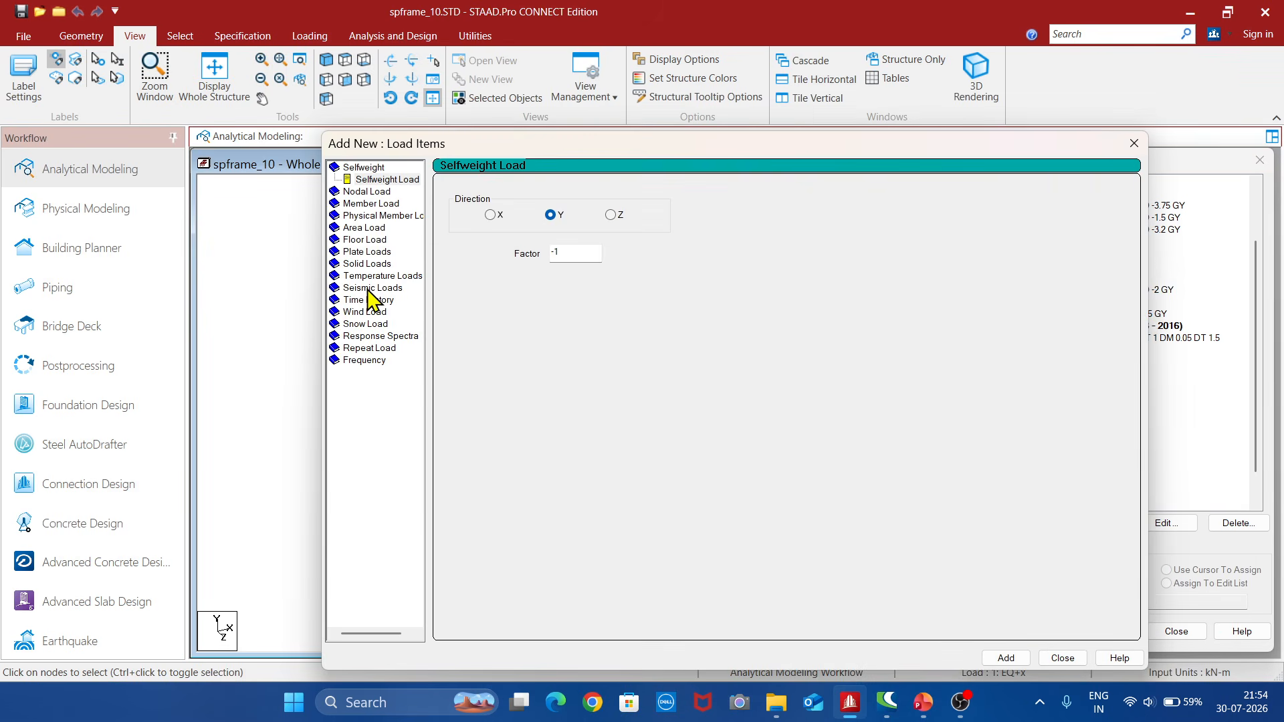
pyautogui.click(372, 289)
pyautogui.click(395, 287)
pyautogui.click(454, 243)
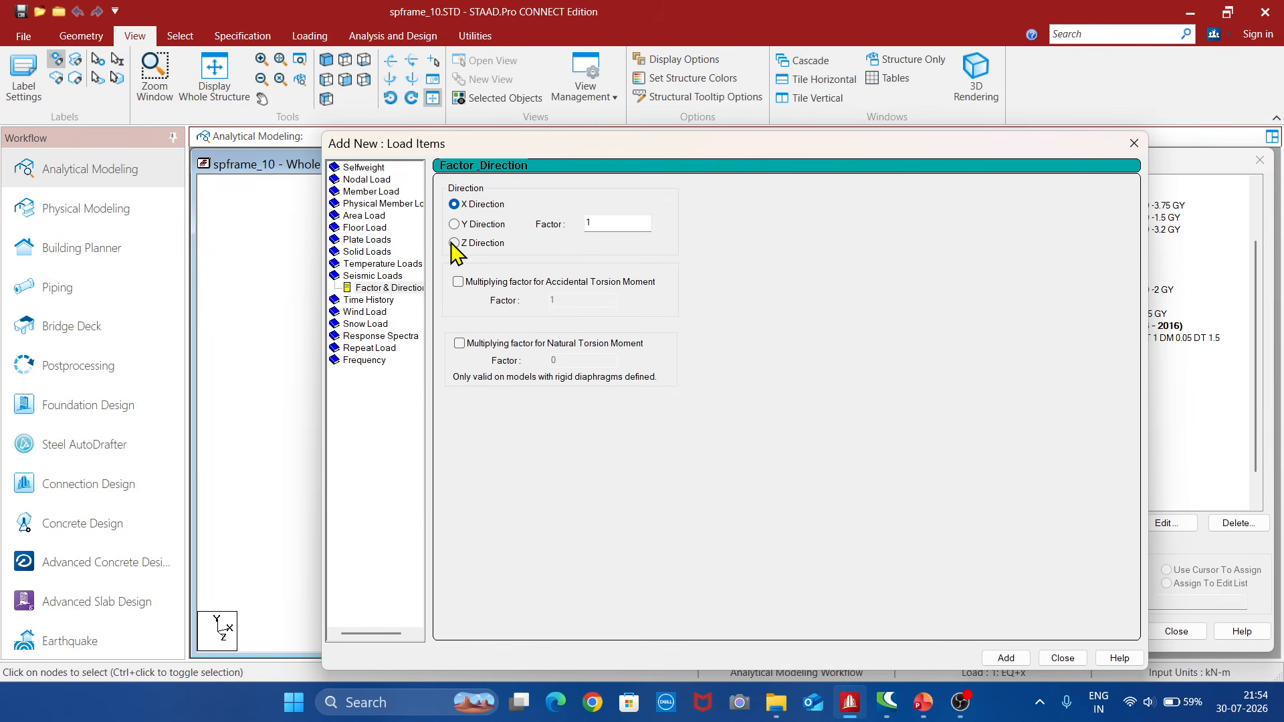
pyautogui.click(595, 222)
pyautogui.press('BackSpace')
pyautogui.write('-1')
pyautogui.click(1006, 658)
pyautogui.click(1062, 658)
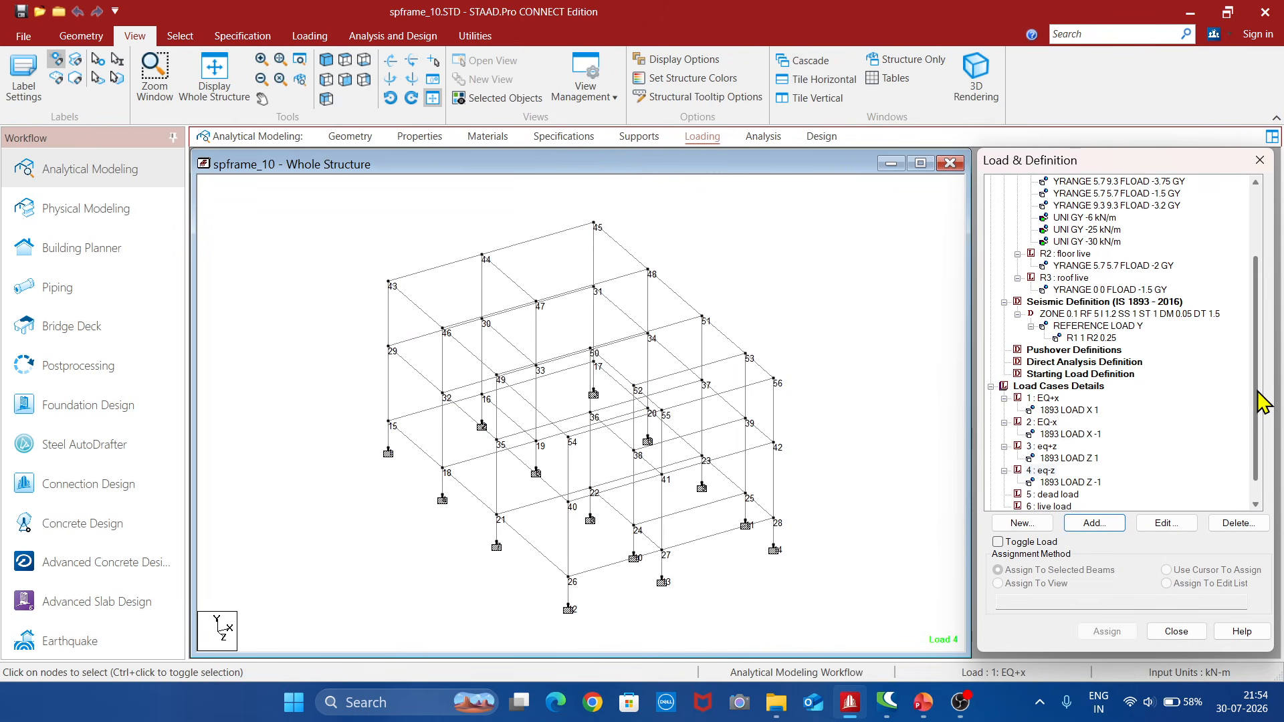
# Add reference load R1 (dead load) with factor 1 to load case 5, dead load.
pyautogui.scroll(-1, 1262, 405)
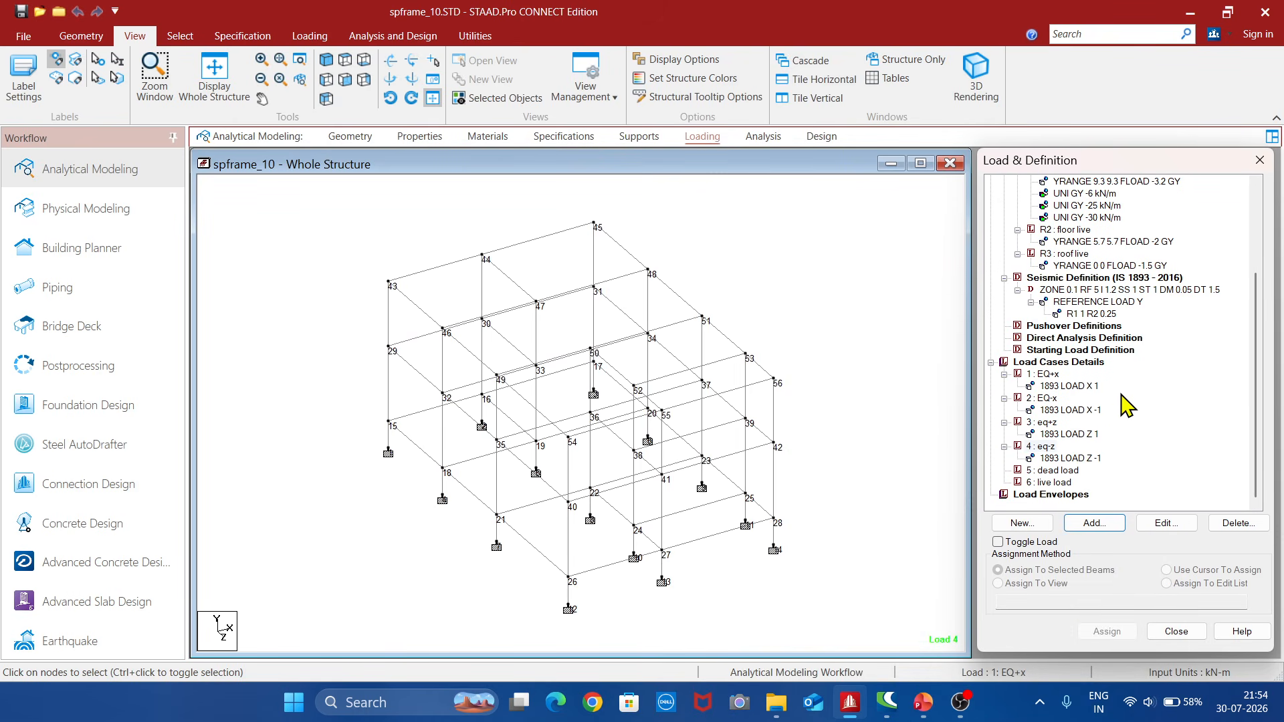
pyautogui.click(1072, 470)
pyautogui.click(1090, 522)
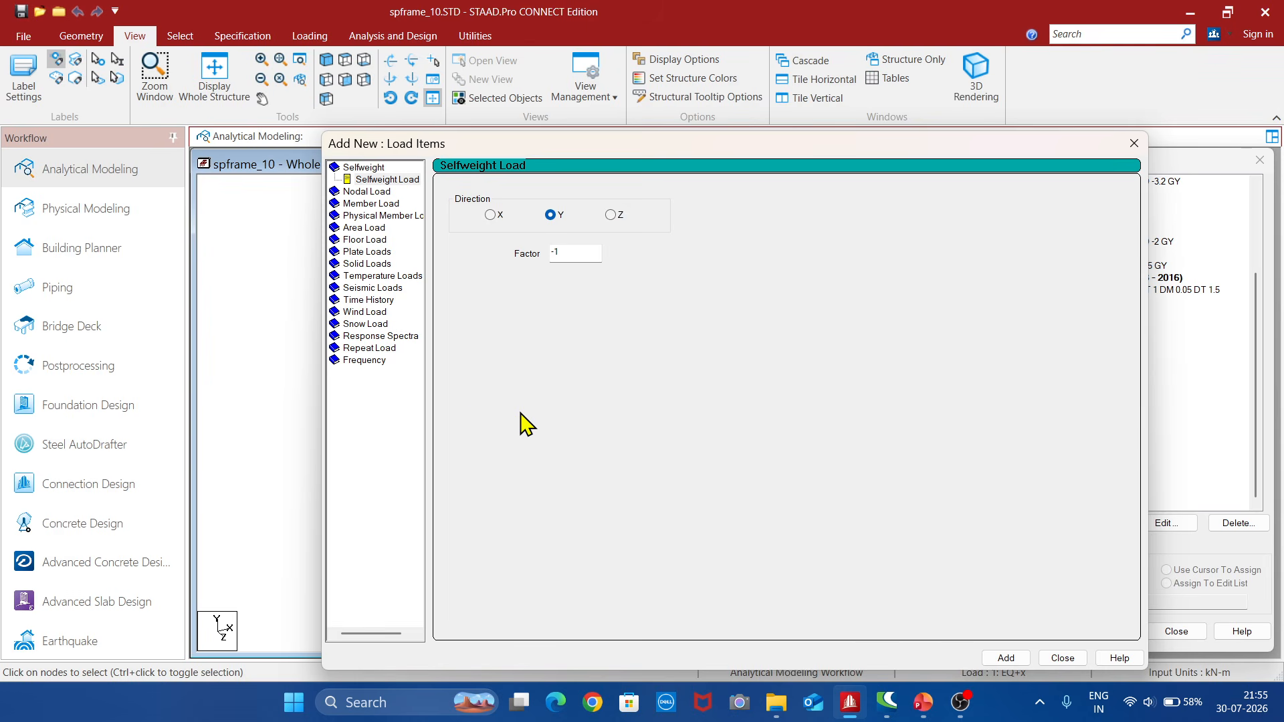
pyautogui.click(377, 348)
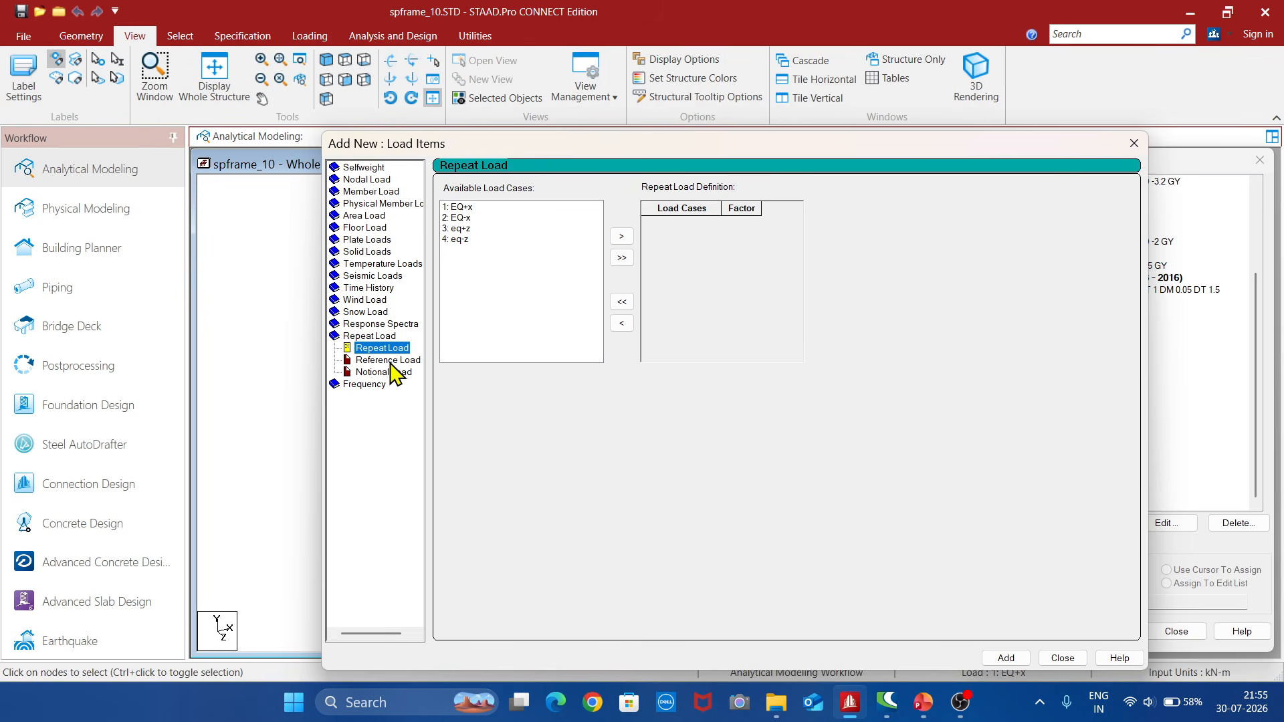
pyautogui.click(393, 361)
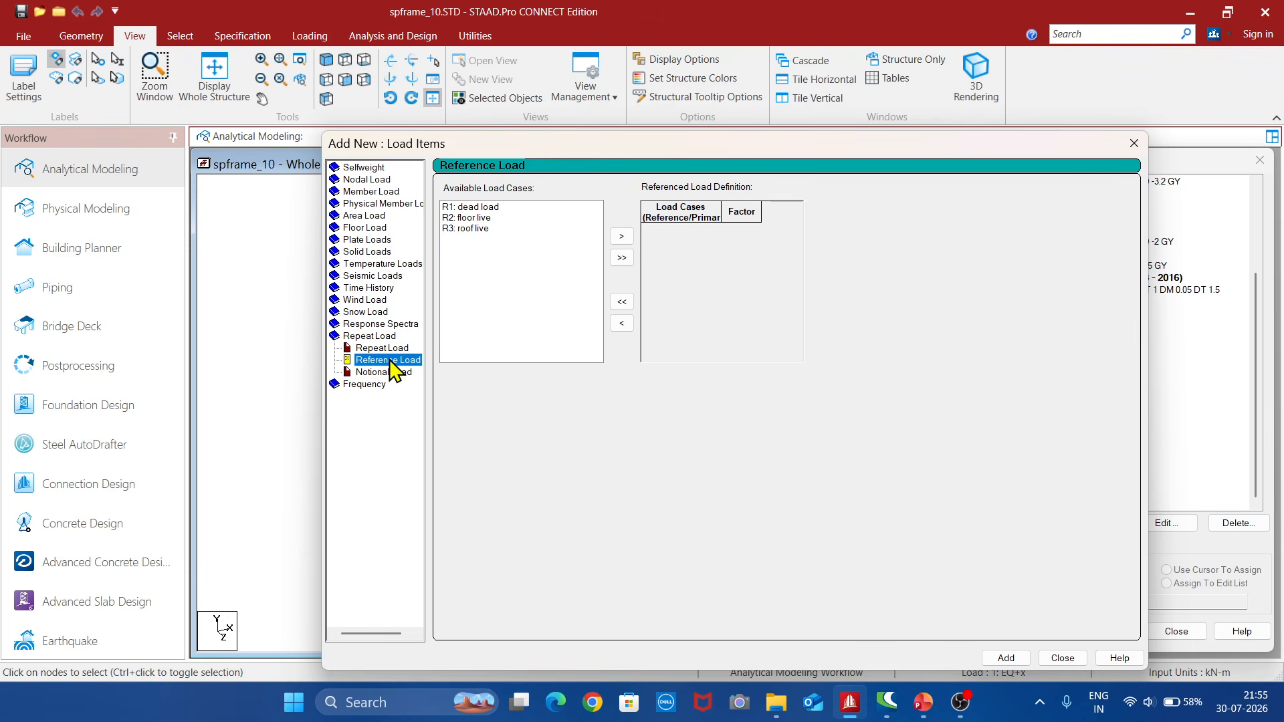
pyautogui.click(492, 211)
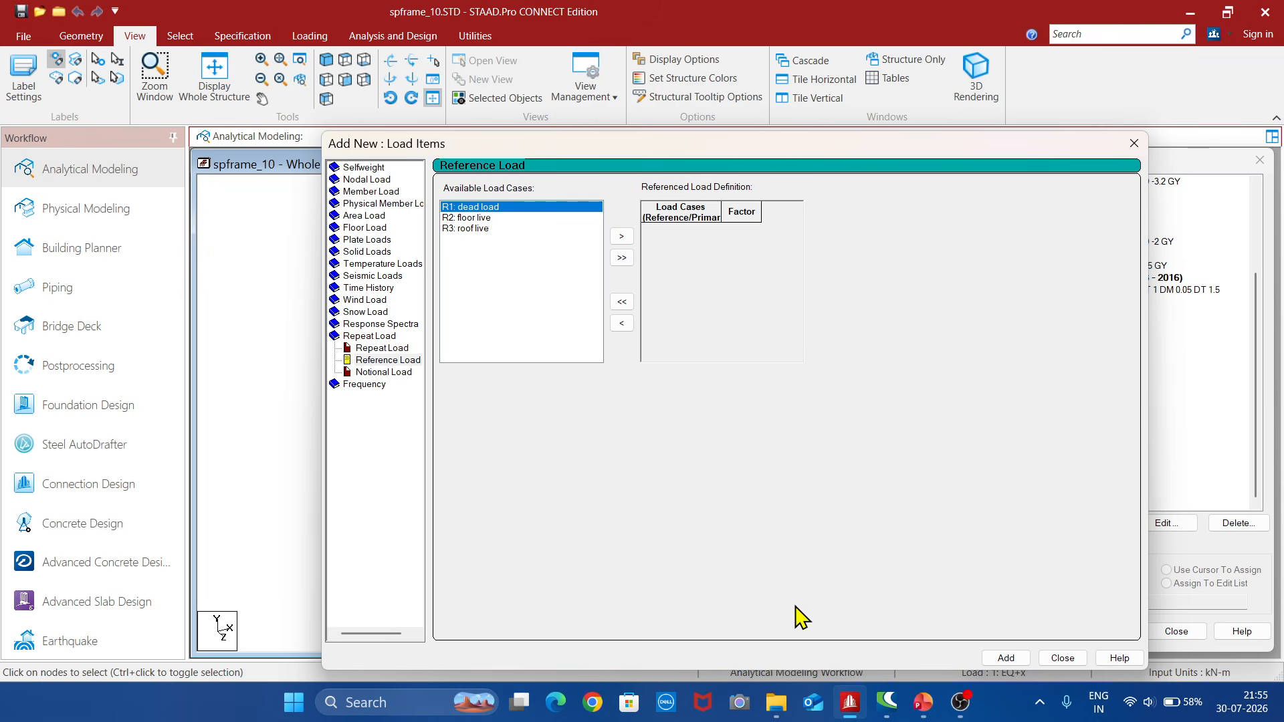
pyautogui.click(1000, 660)
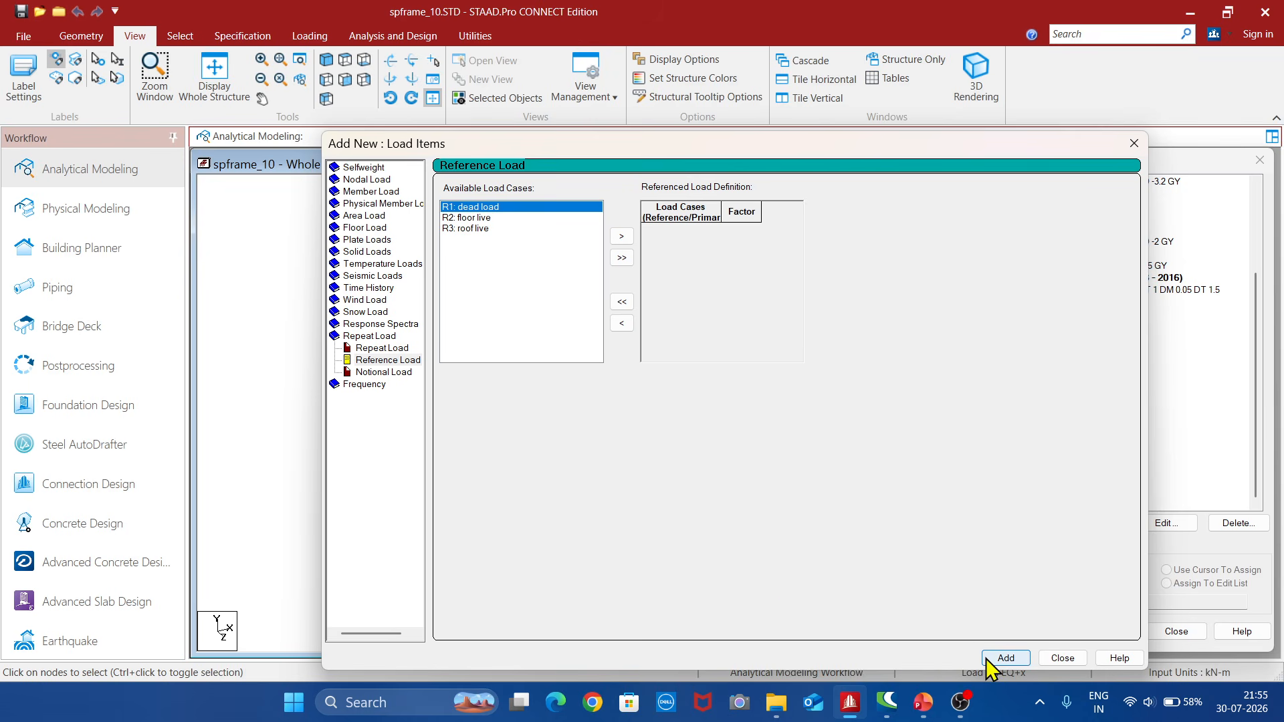
pyautogui.click(621, 237)
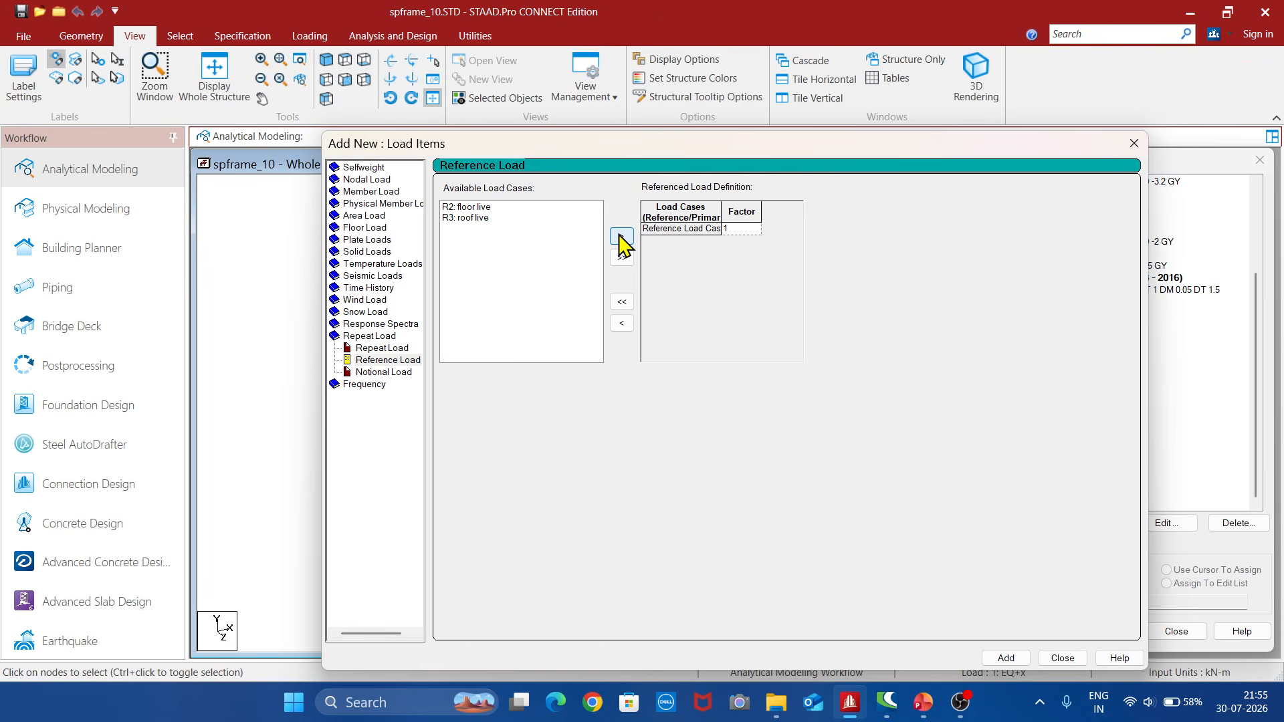
pyautogui.click(1001, 658)
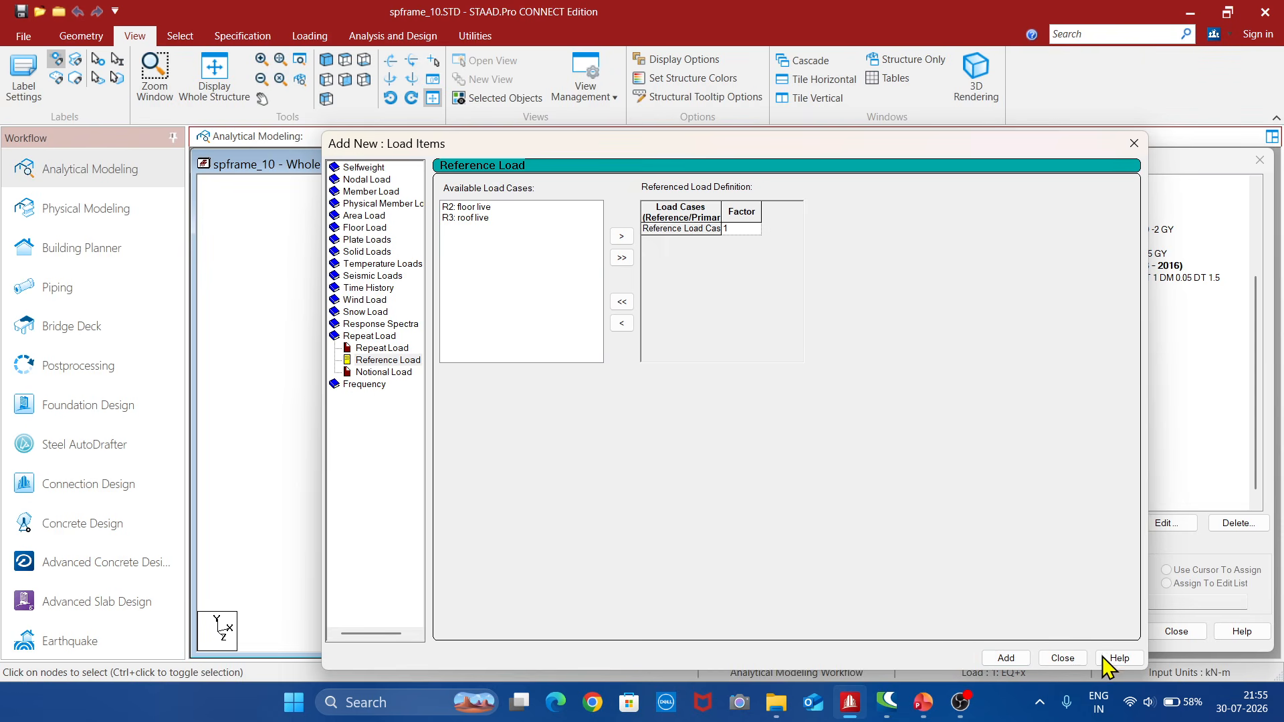
pyautogui.click(1061, 658)
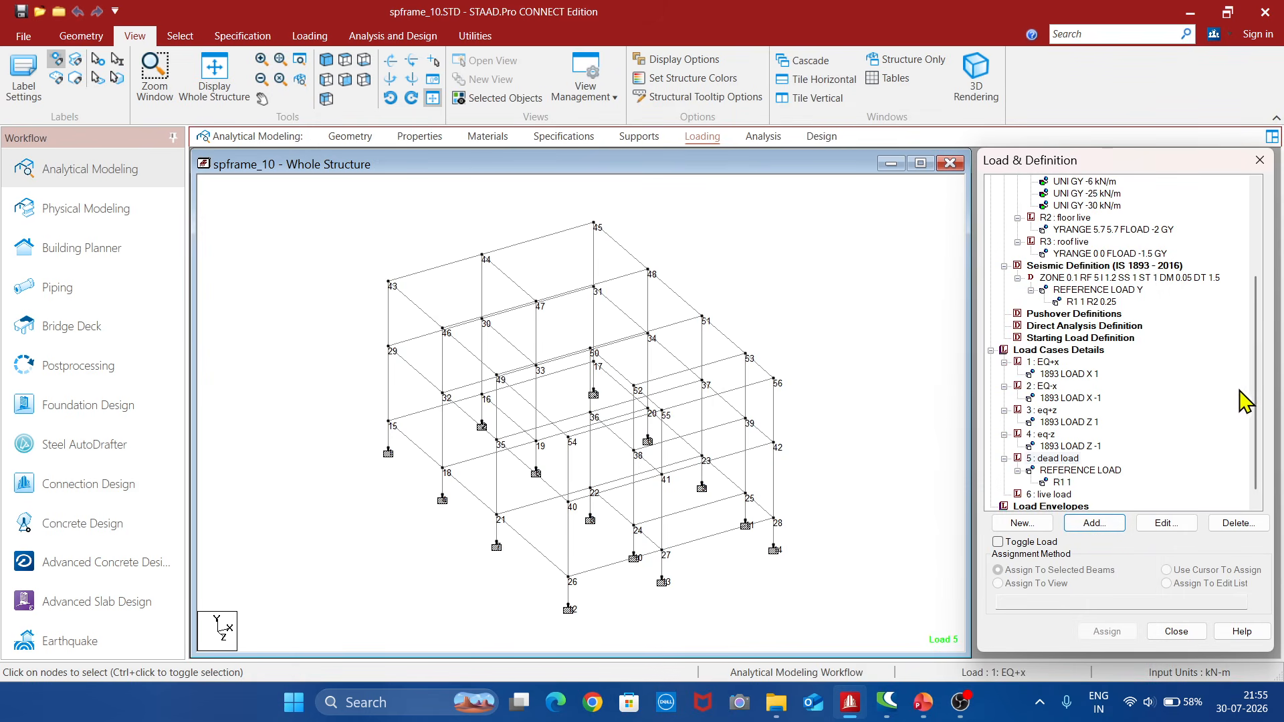
# Add reference loads R2 (floor live) and R3 (roof live), each with factor 1, to load case 6, live load.
pyautogui.moveTo(1256, 396); pyautogui.dragTo(1254, 441)
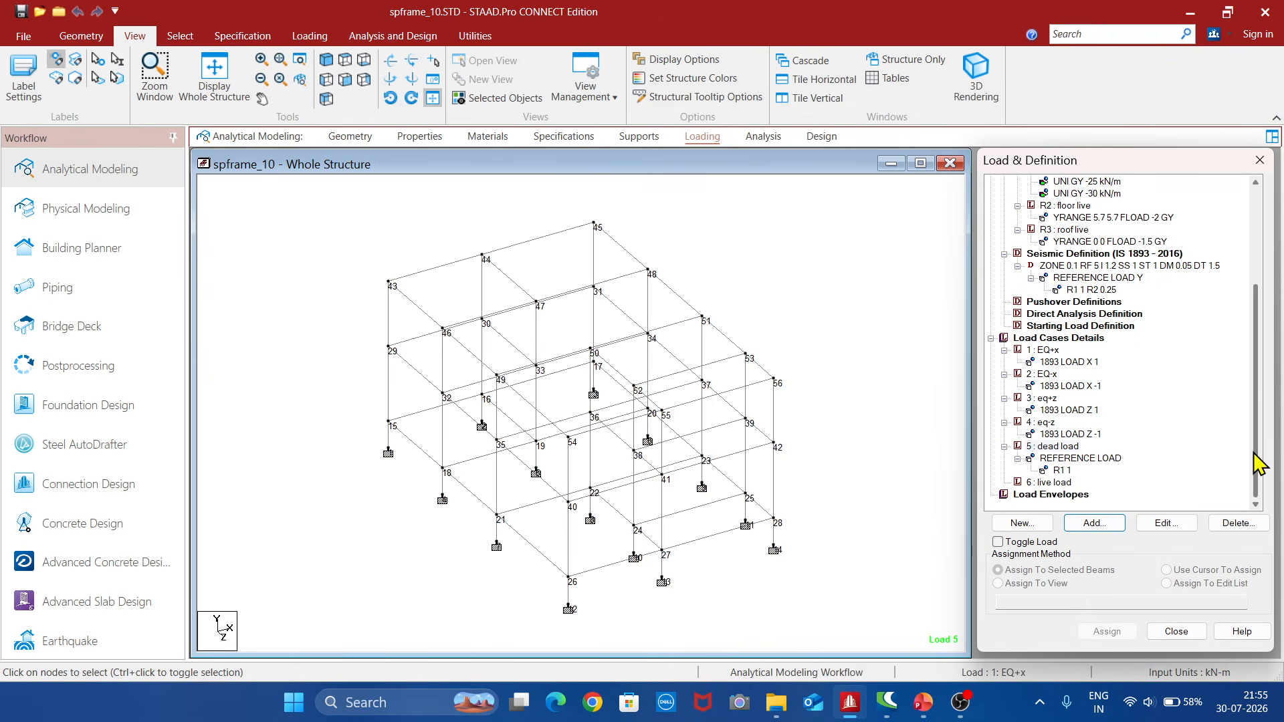
pyautogui.click(1069, 483)
pyautogui.click(1096, 523)
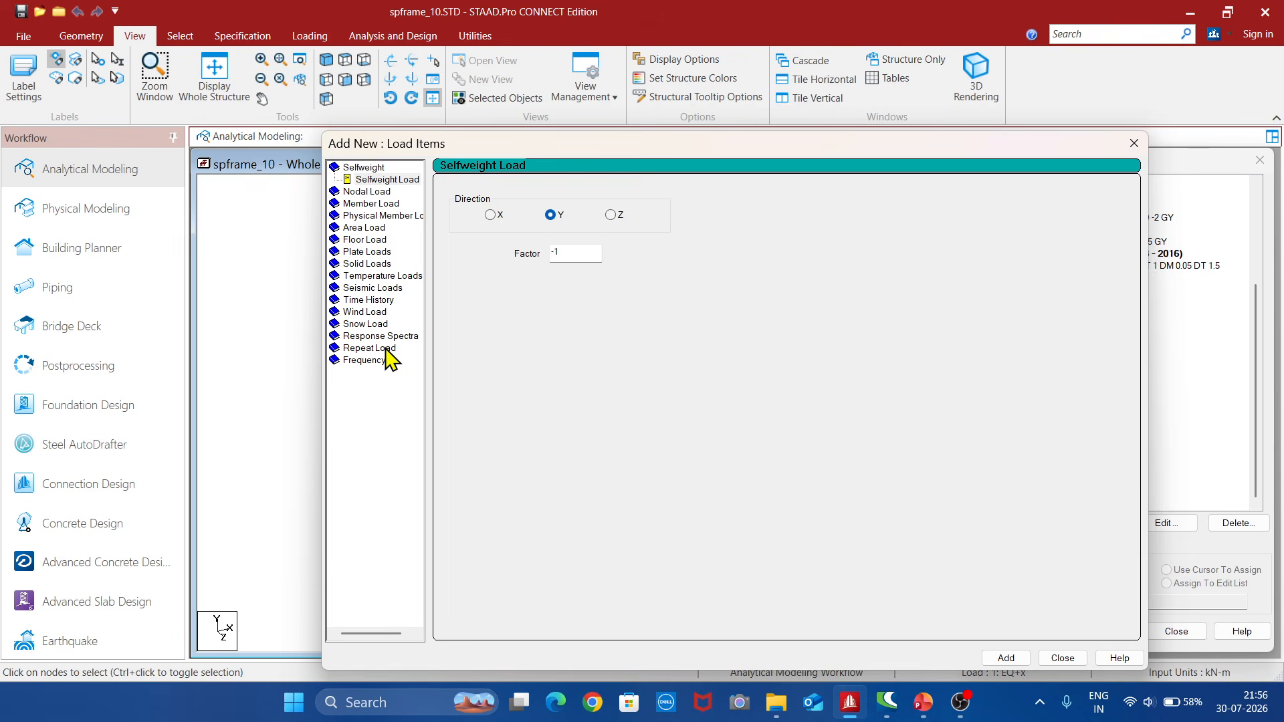
pyautogui.click(379, 349)
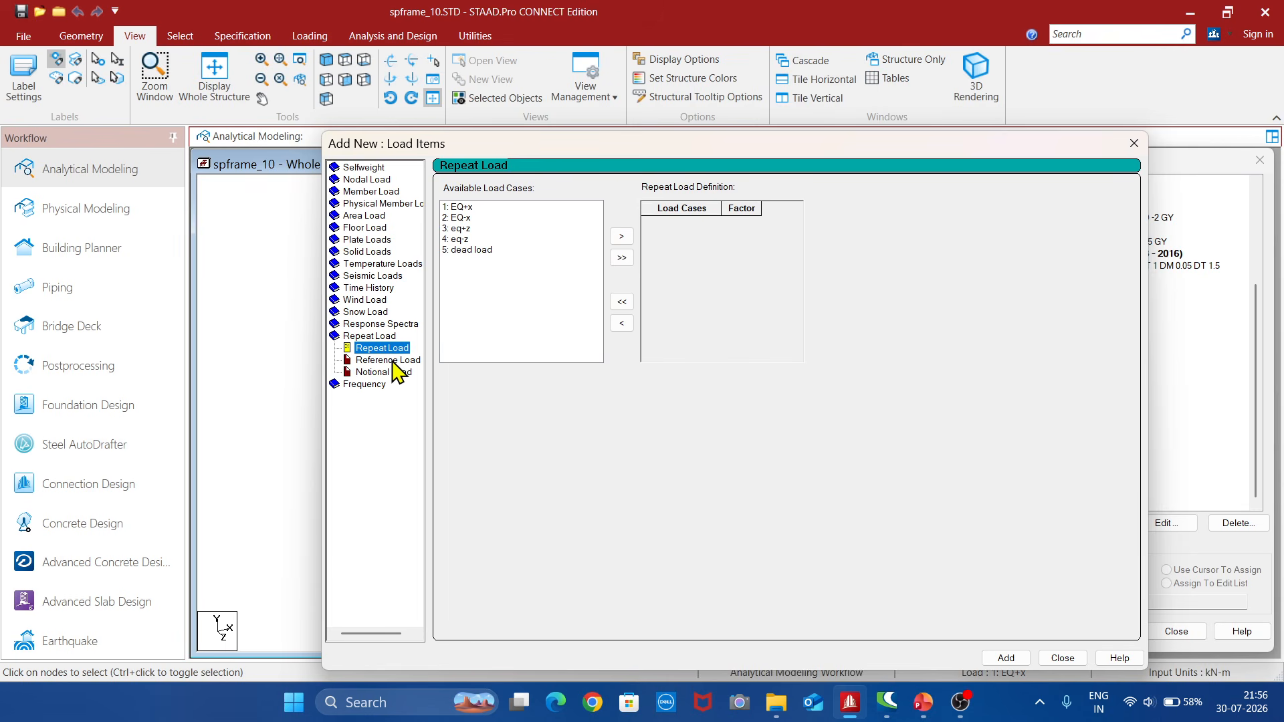
pyautogui.click(392, 361)
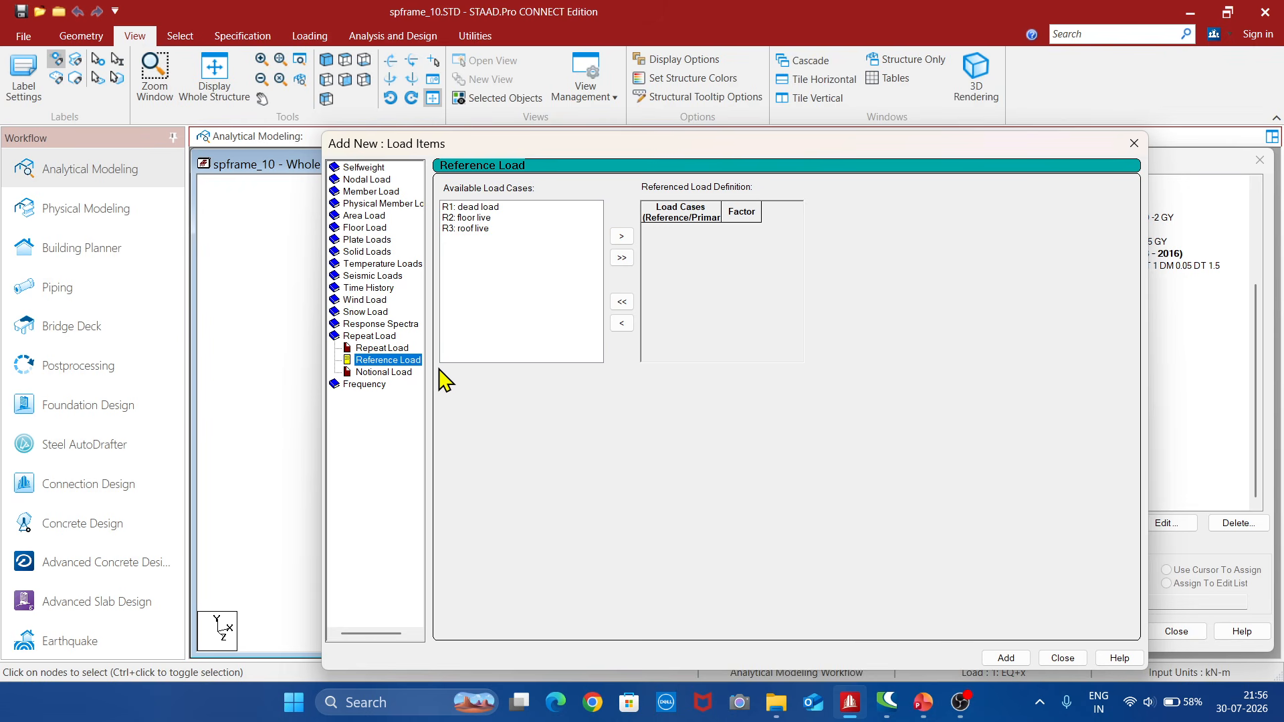
pyautogui.click(478, 220)
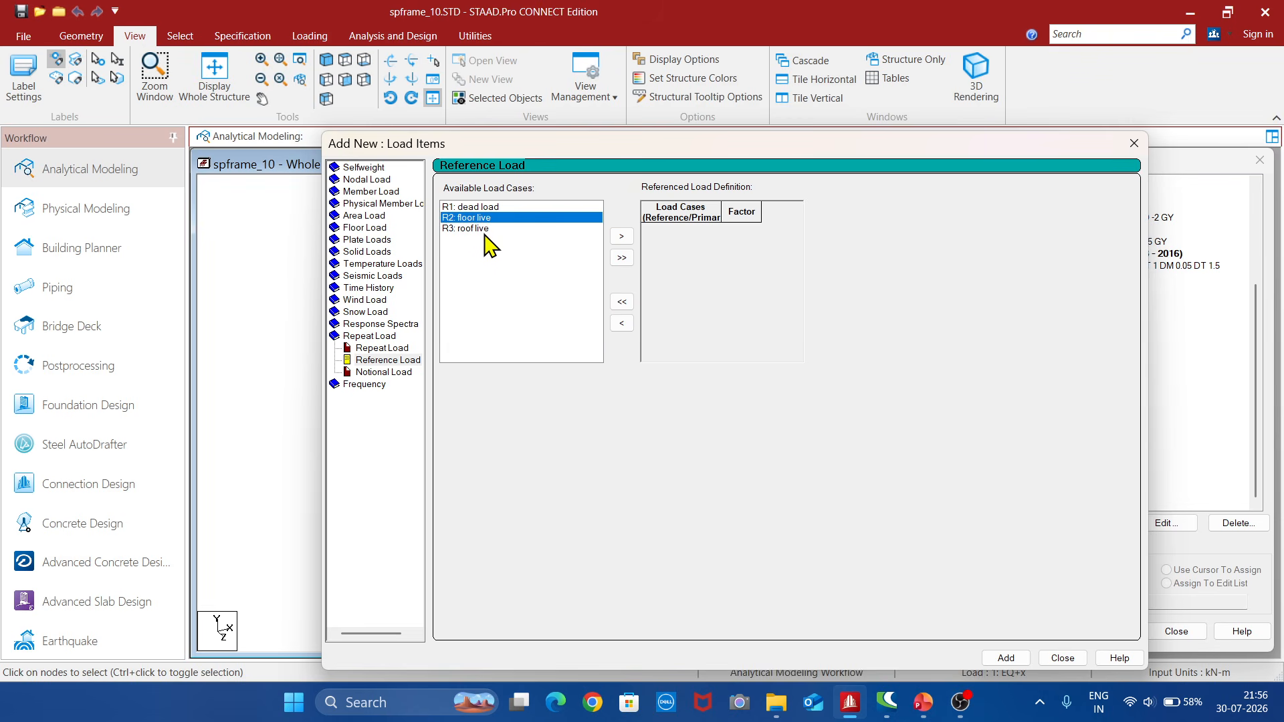
pyautogui.keyDown('shift'); pyautogui.click(483, 229); pyautogui.keyUp('shift')
pyautogui.click(621, 237)
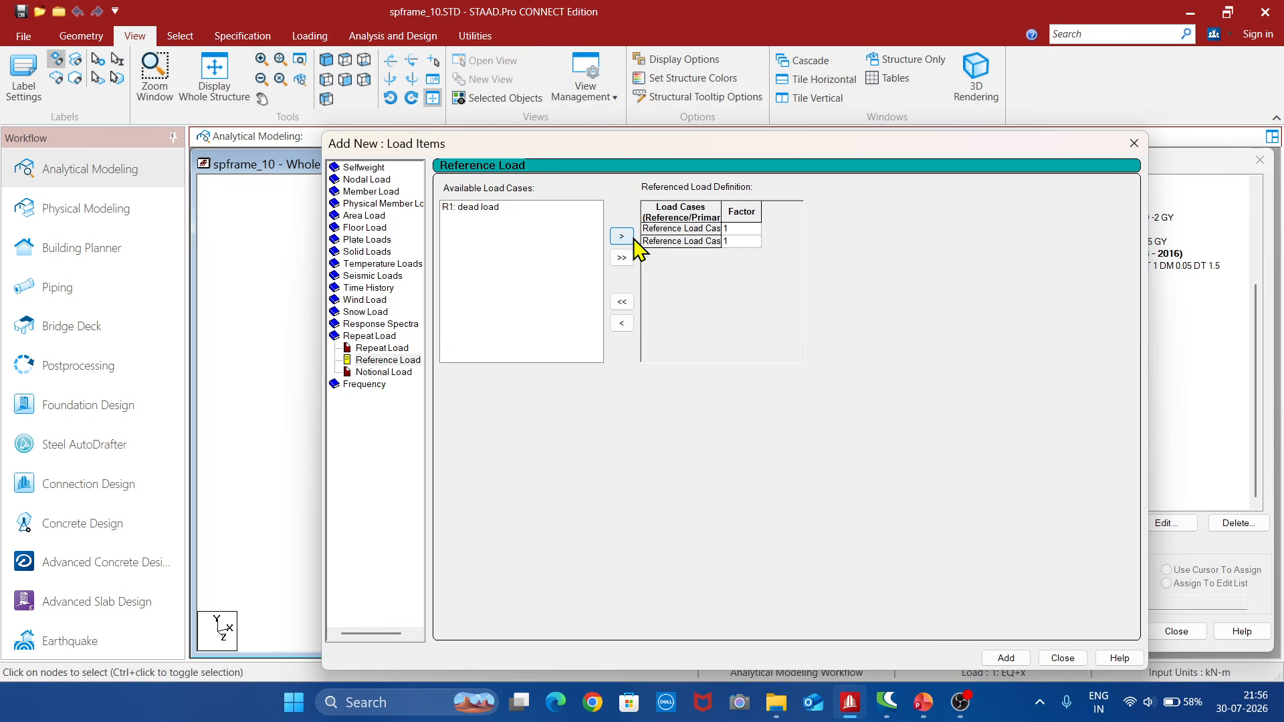
pyautogui.click(1004, 659)
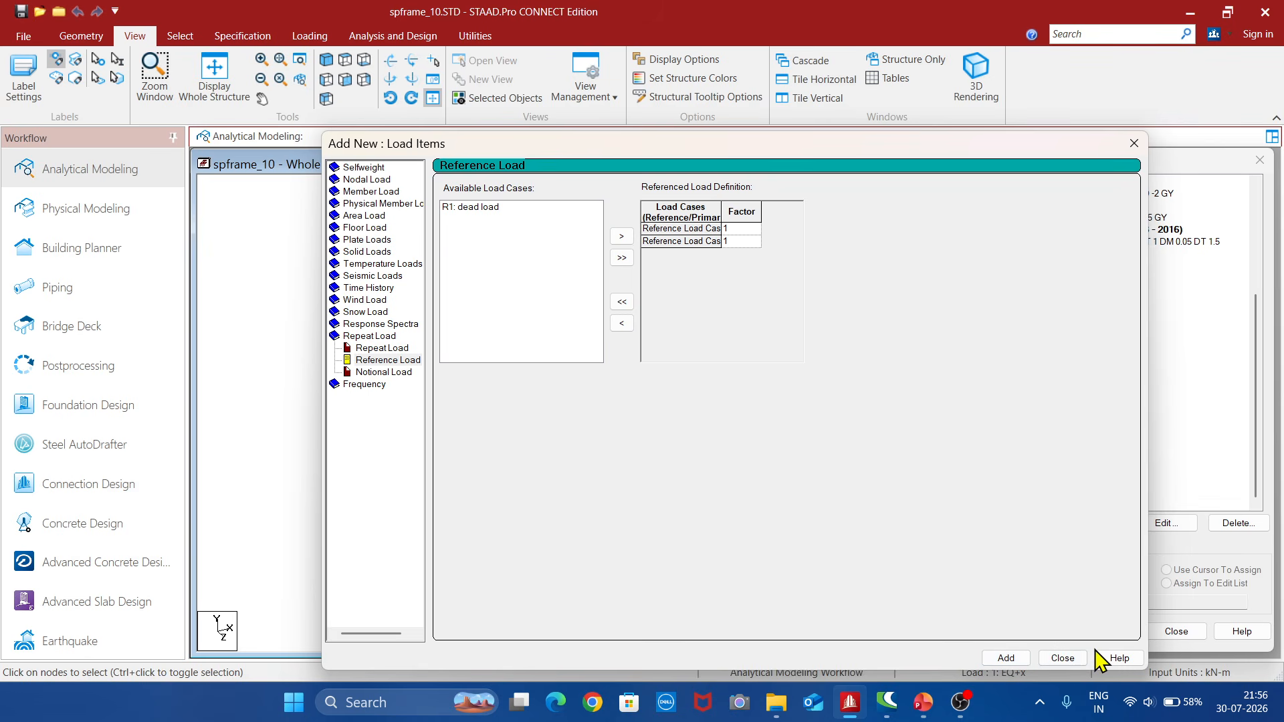
pyautogui.click(1062, 658)
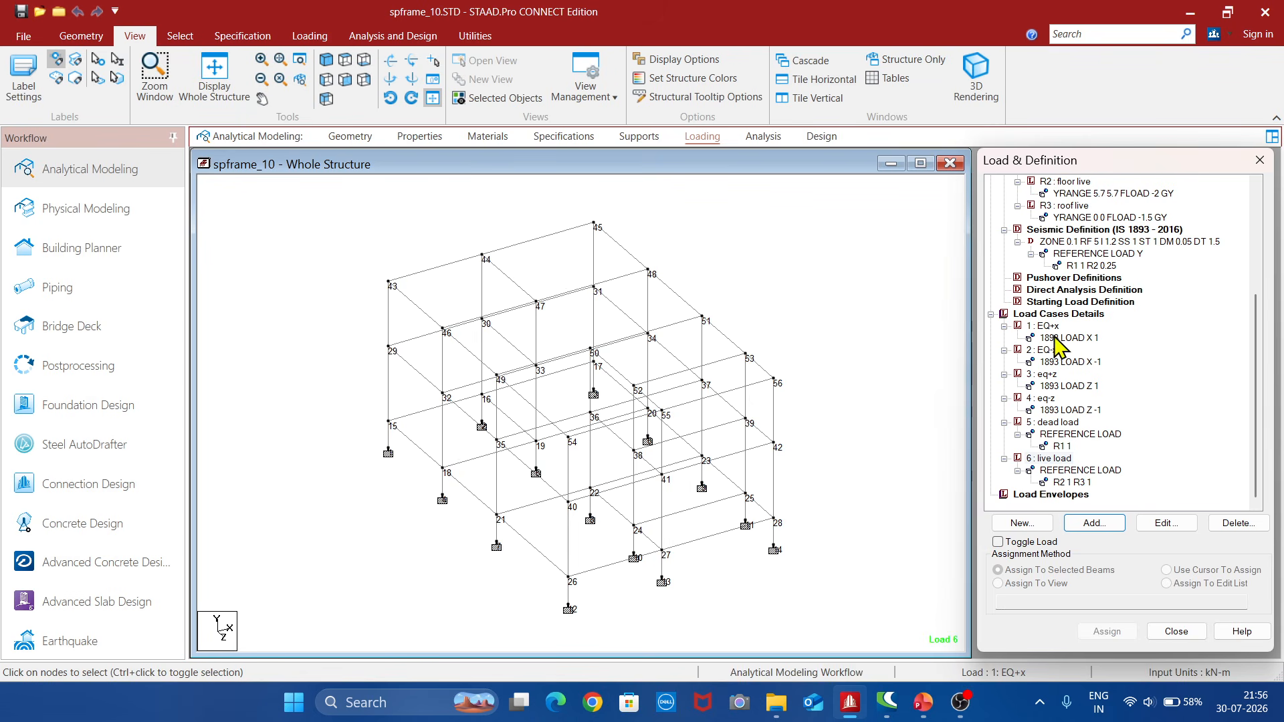
# Generate and add automatic load combinations for code IS:456/IS:800, category IS456:2000 Table18, starting at number 7, and review the load list.
pyautogui.click(1074, 315)
pyautogui.click(1094, 524)
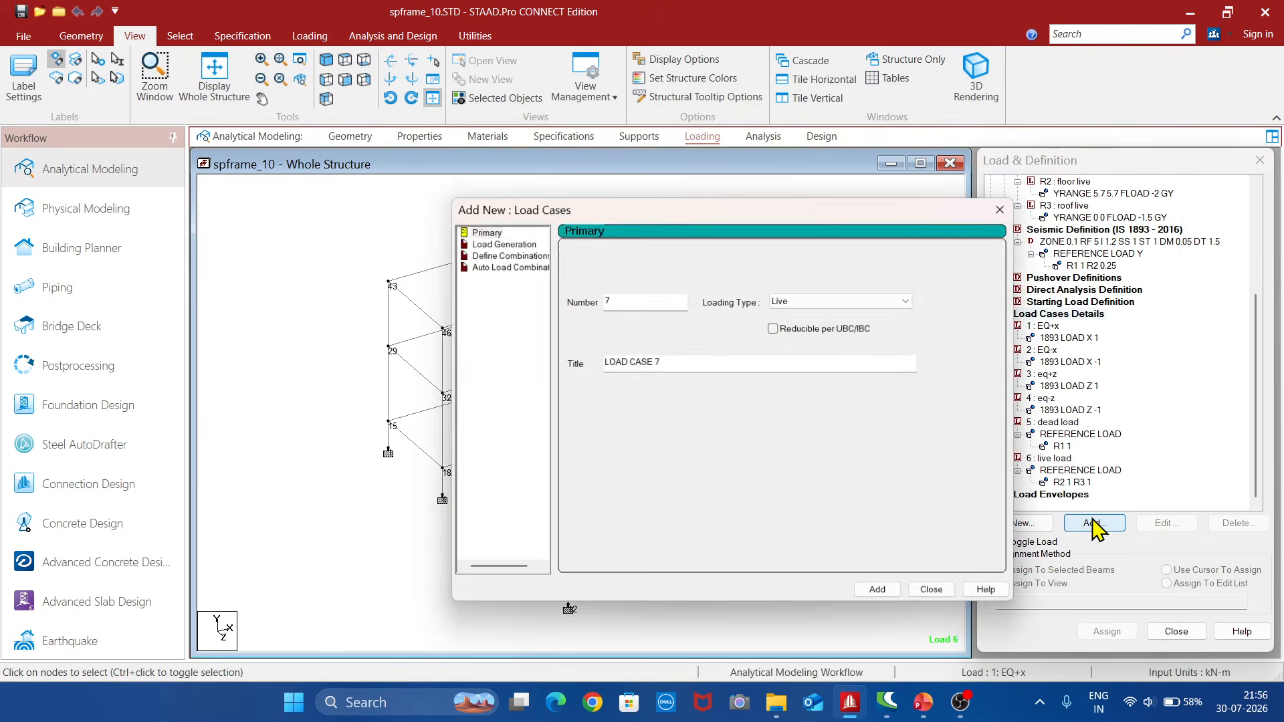
pyautogui.click(528, 264)
pyautogui.click(809, 252)
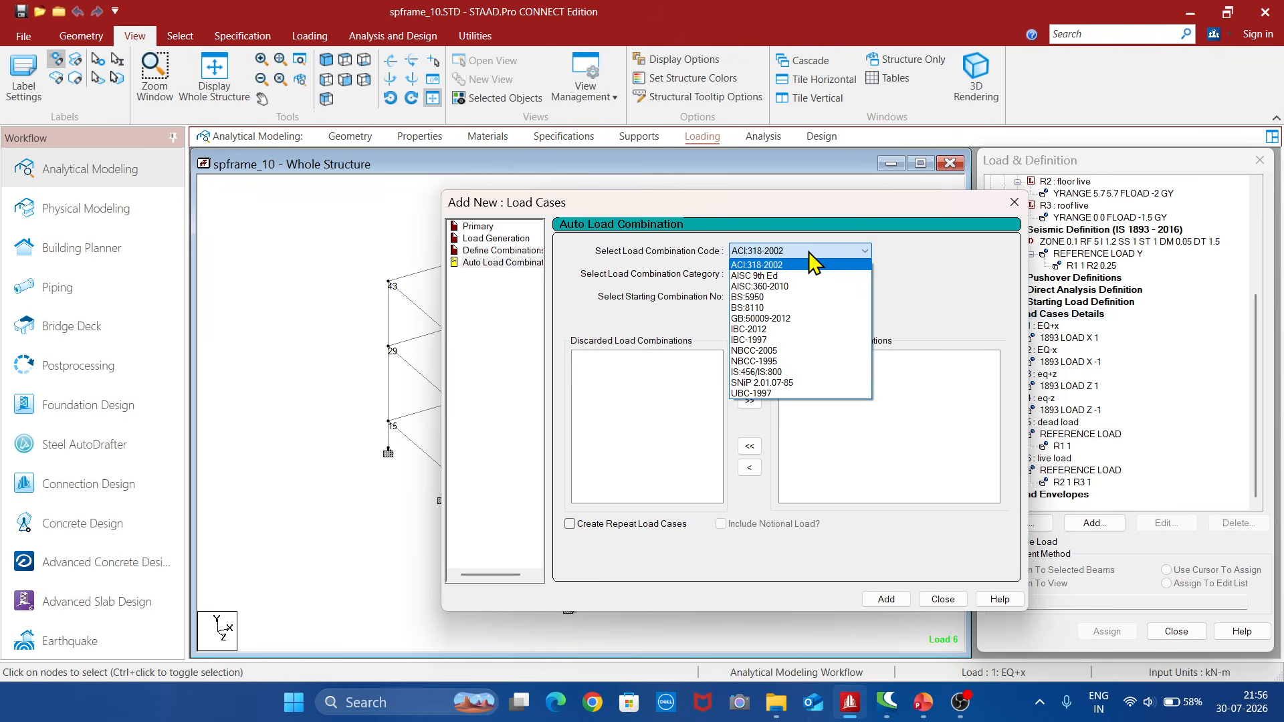
pyautogui.click(802, 372)
pyautogui.click(836, 302)
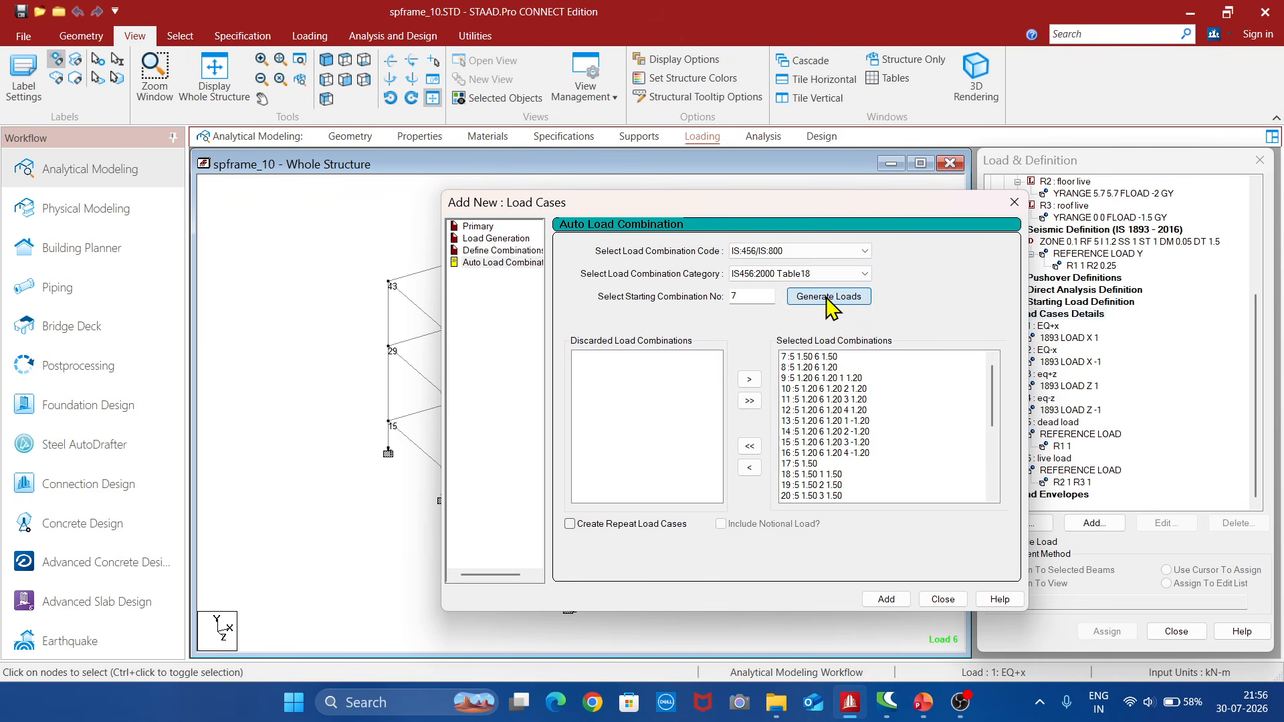
pyautogui.moveTo(996, 407); pyautogui.dragTo(996, 480)
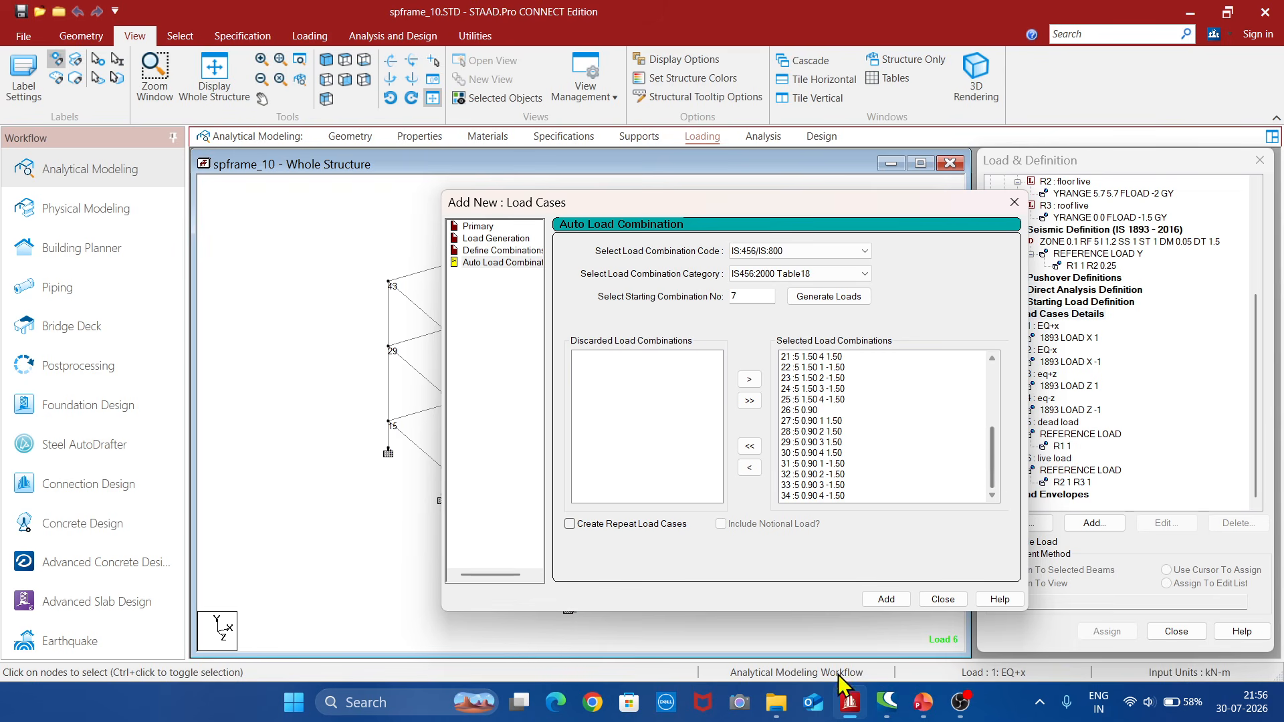
pyautogui.click(943, 599)
pyautogui.moveTo(1260, 448); pyautogui.dragTo(1241, 229)
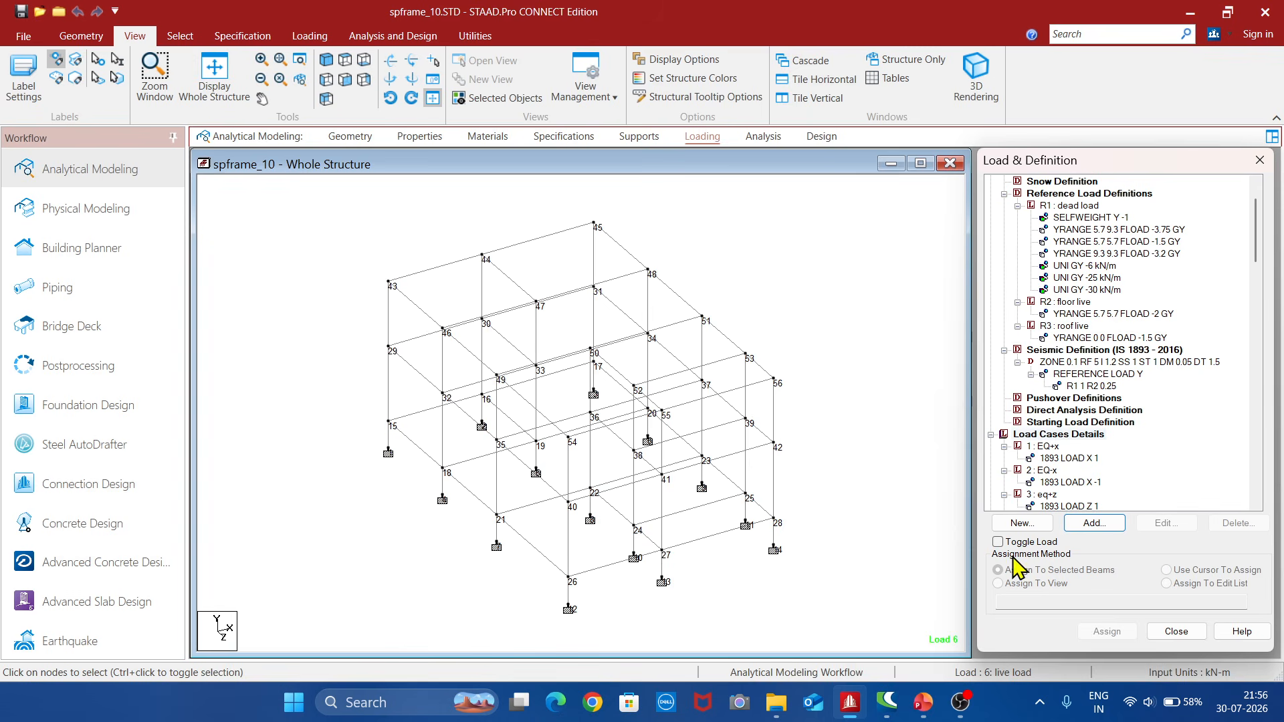
pyautogui.moveTo(1259, 239); pyautogui.dragTo(1254, 223)
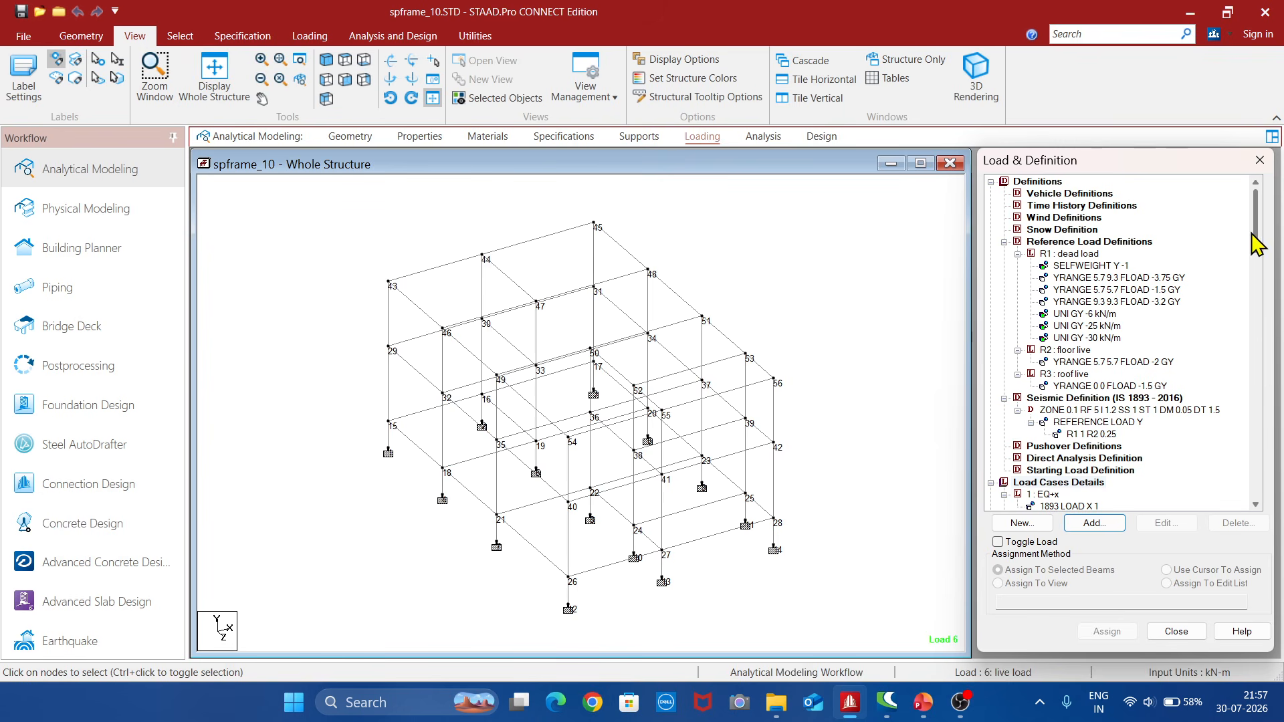
pyautogui.moveTo(1255, 234); pyautogui.dragTo(1277, 484)
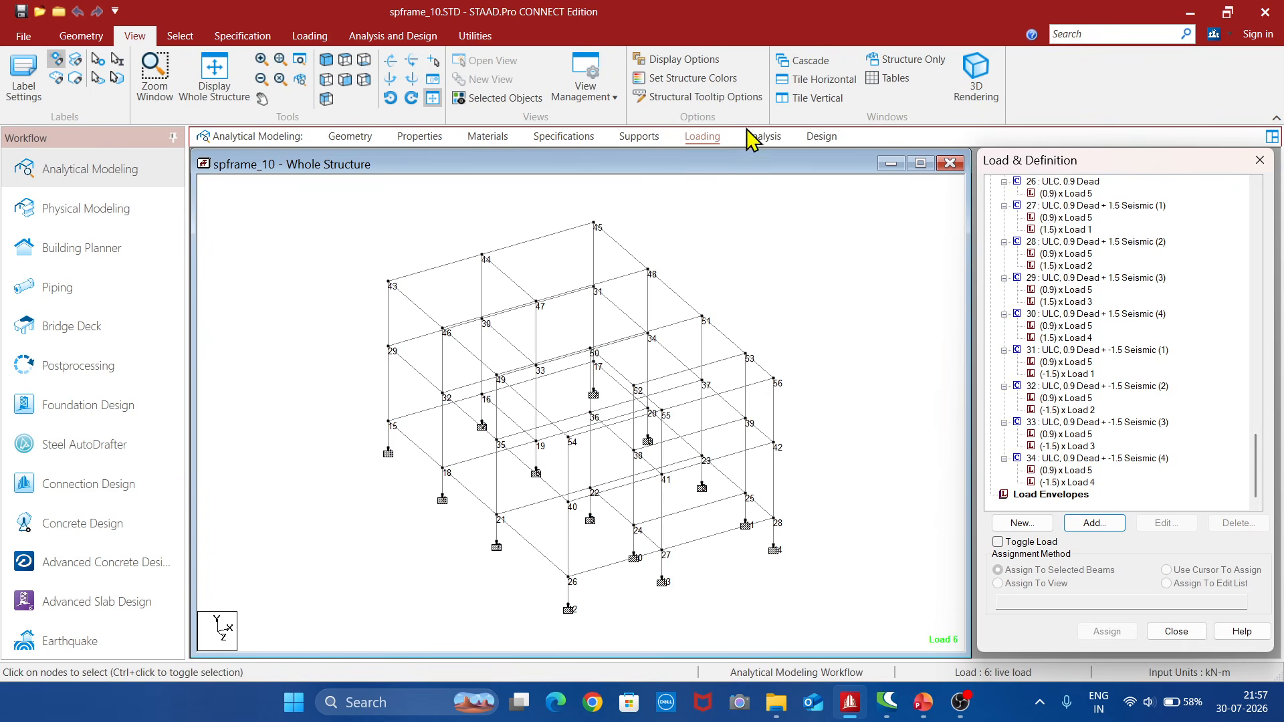
# Add a Perform Analysis command with the print option All.
pyautogui.click(764, 137)
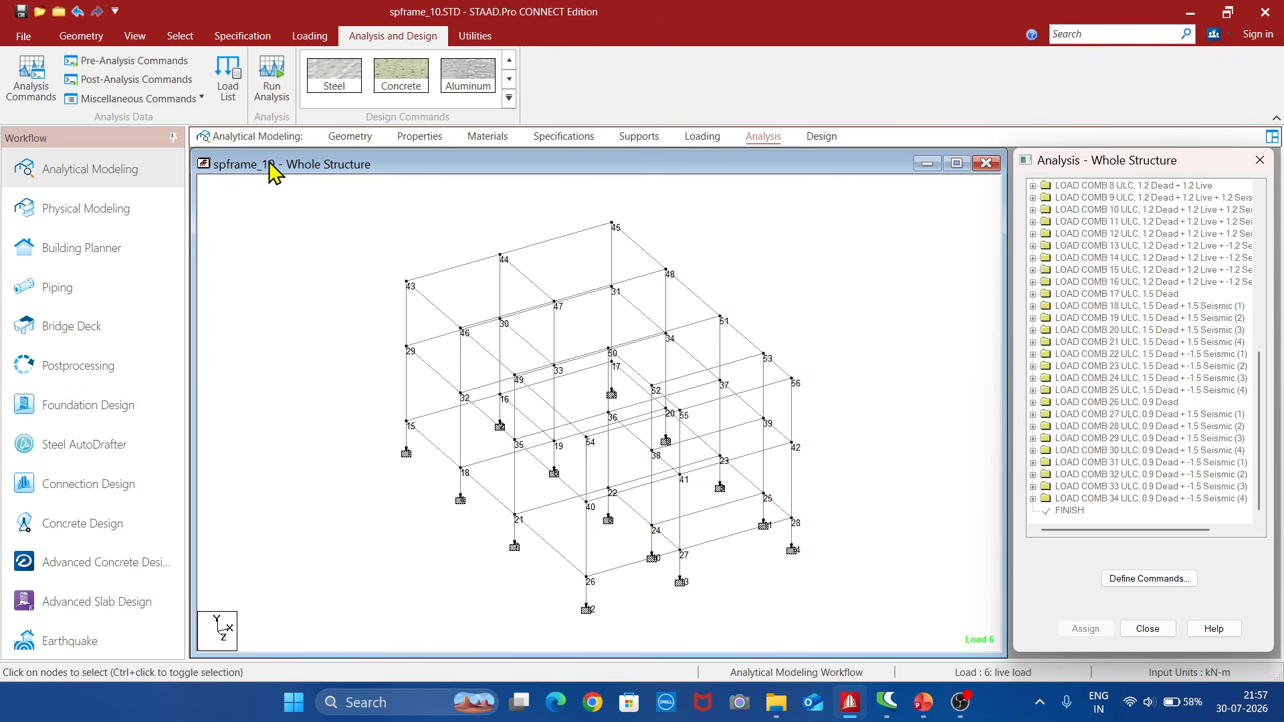
pyautogui.click(31, 78)
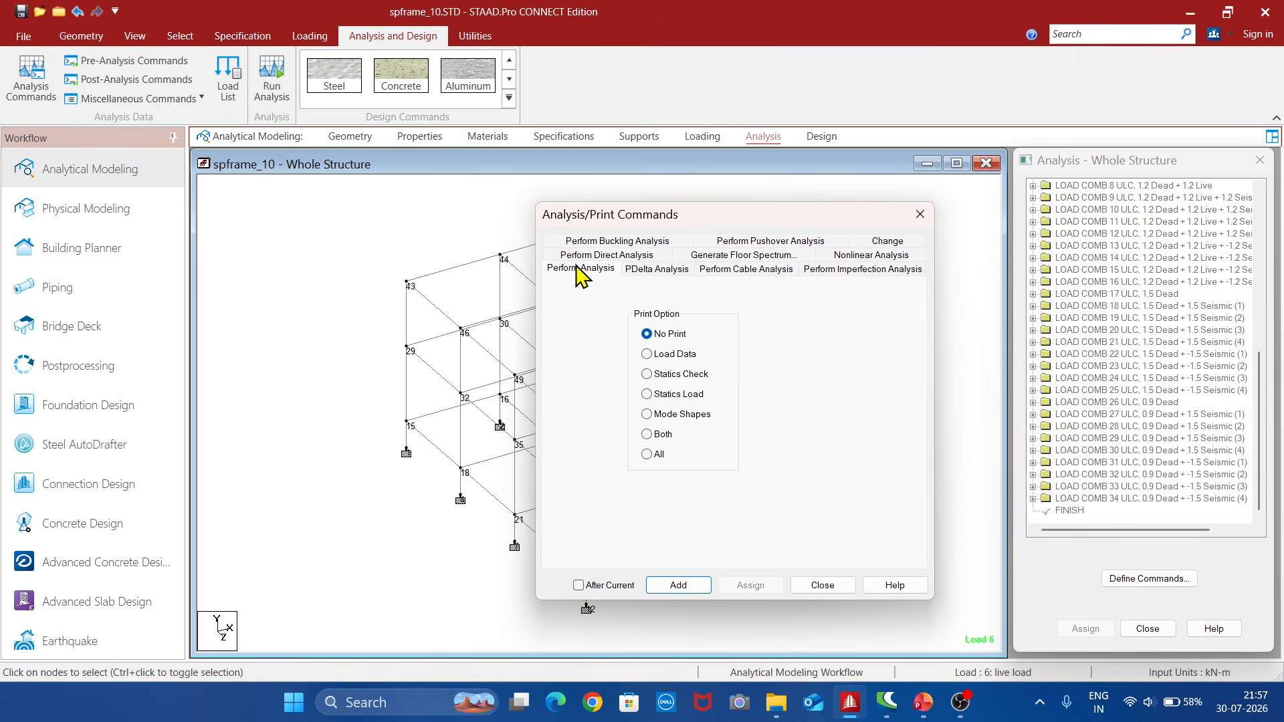
pyautogui.click(648, 456)
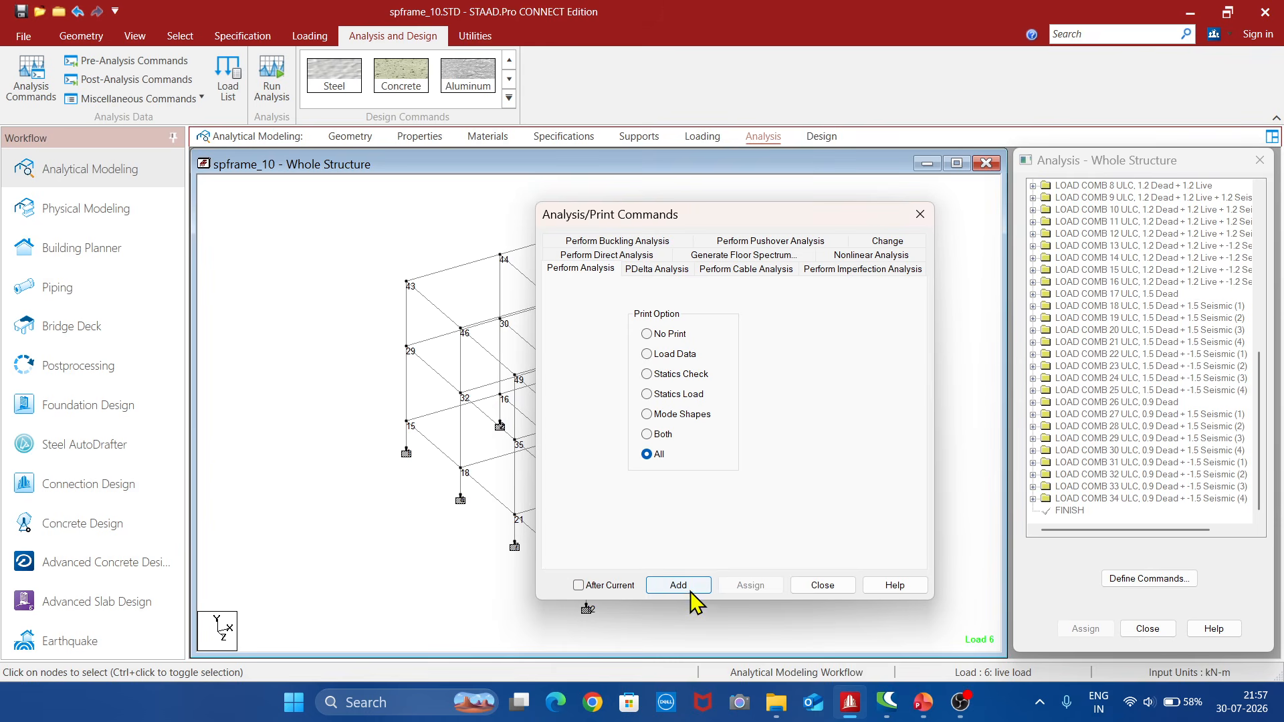
pyautogui.click(679, 587)
pyautogui.click(820, 586)
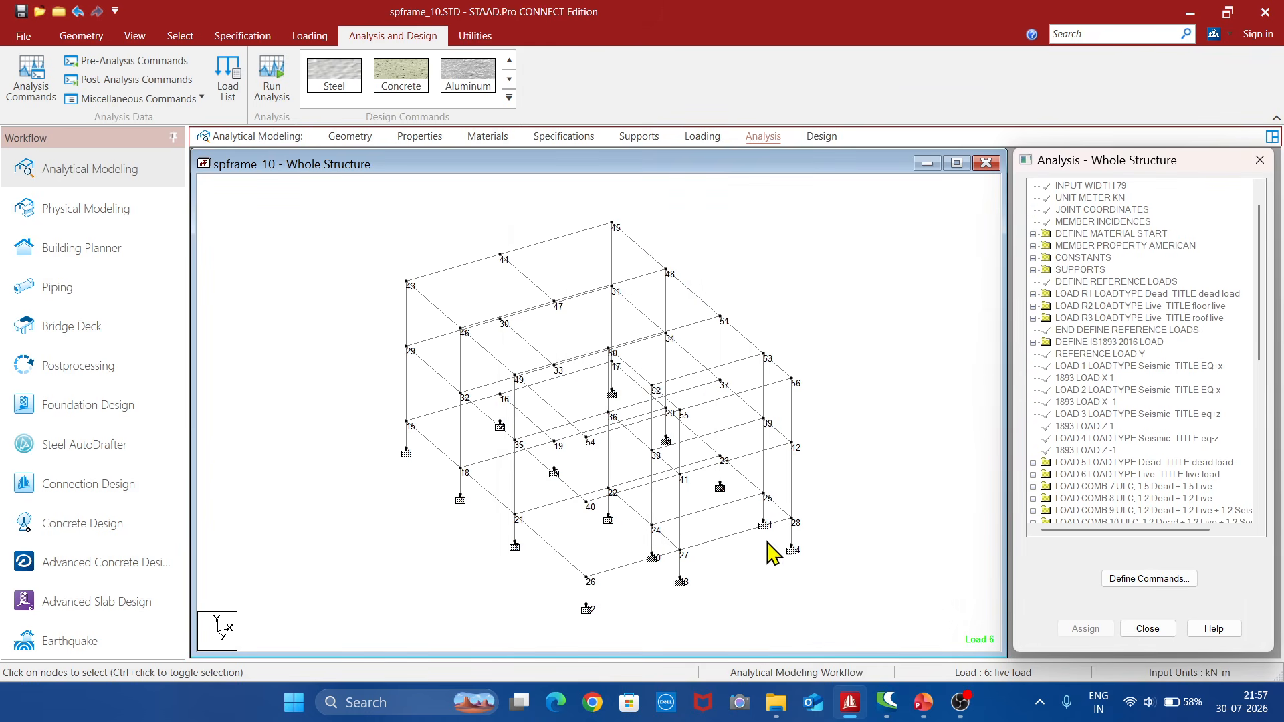
# Select all members of the frame and set the concrete design code to IS456.
pyautogui.click(362, 215)
pyautogui.moveTo(764, 617); pyautogui.dragTo(825, 619)
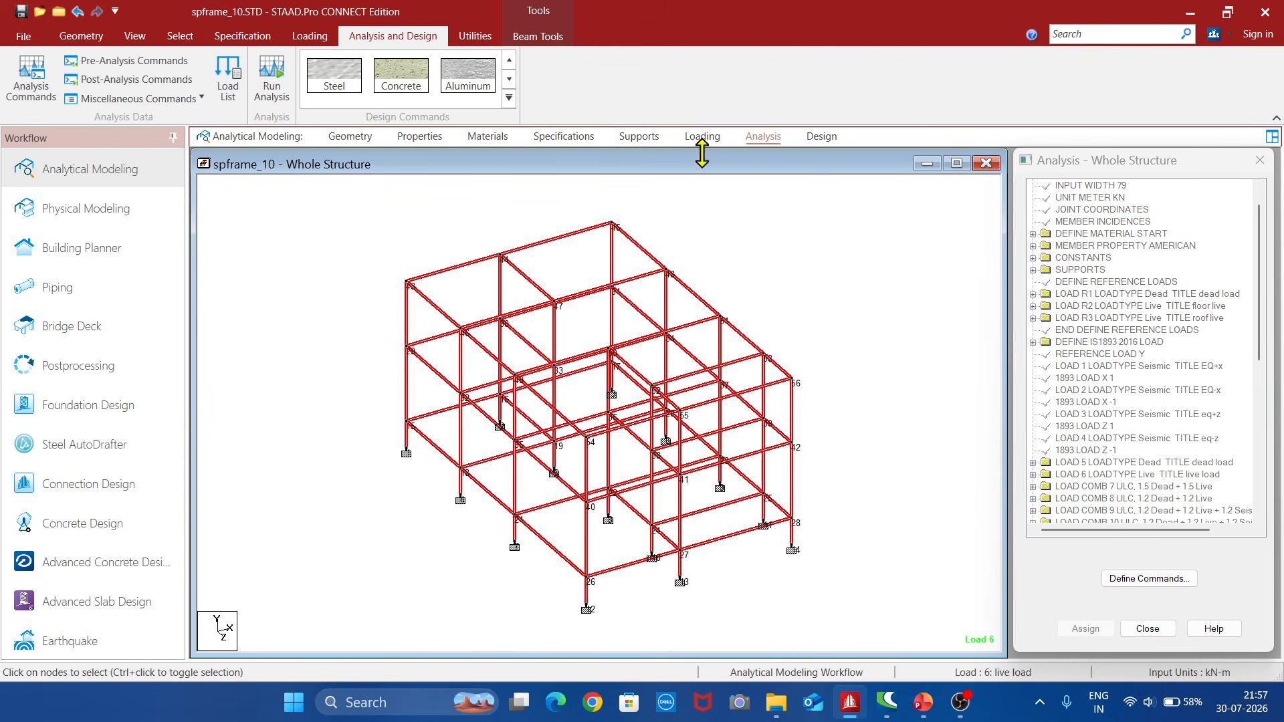
pyautogui.click(821, 137)
pyautogui.click(426, 97)
pyautogui.click(1195, 183)
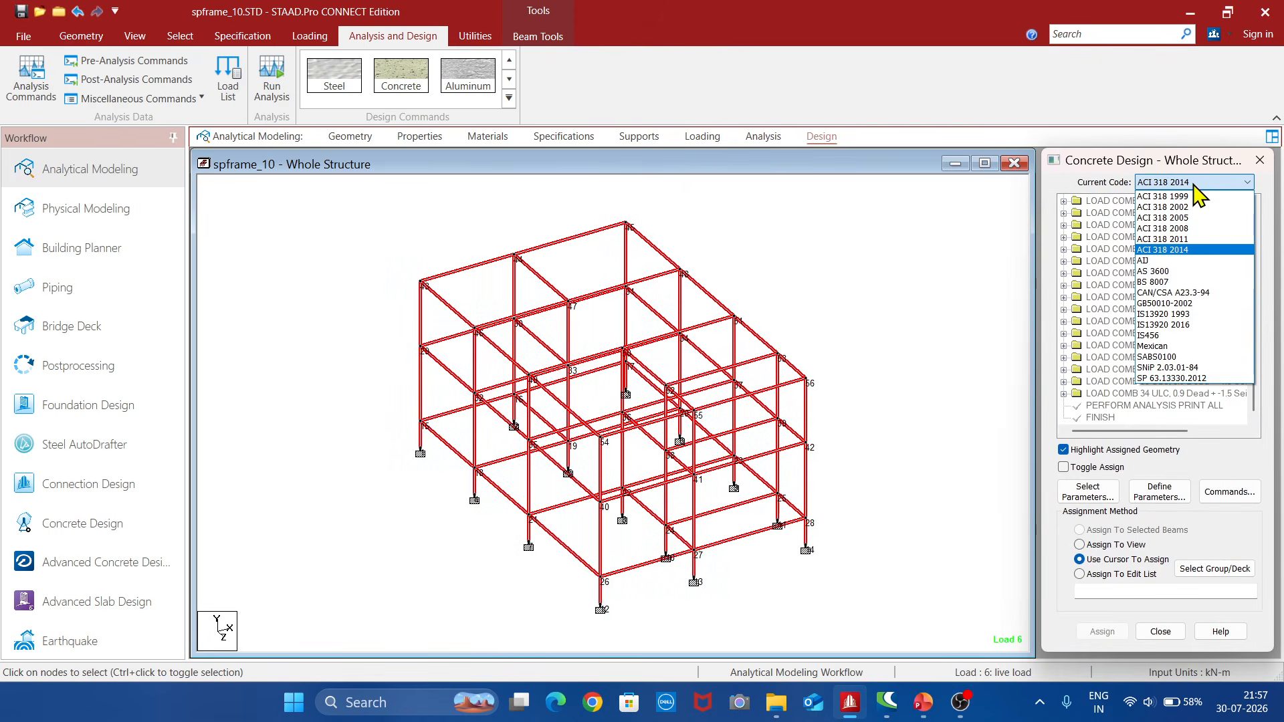
pyautogui.click(1180, 335)
# Limit the selected design parameters to Fc, Fymain, Fysec, Maxmain, Maxsec, Minmain and Minsec.
pyautogui.click(1103, 498)
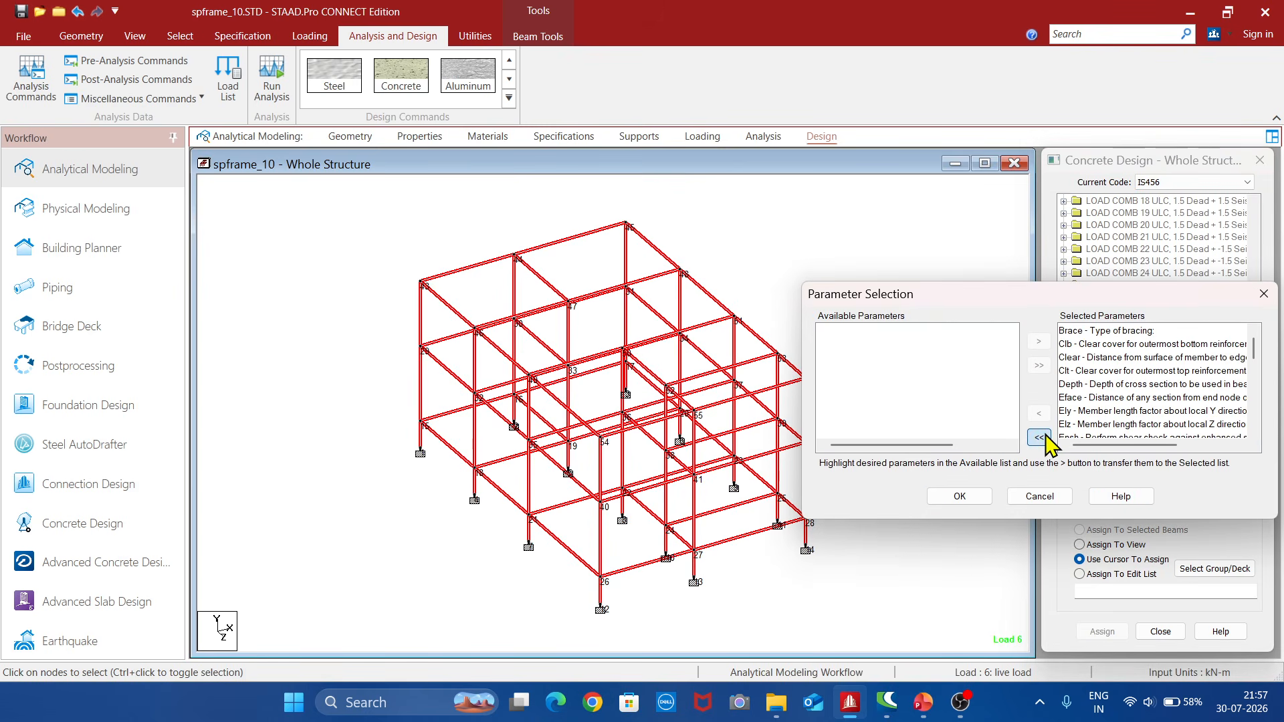
pyautogui.click(1038, 438)
pyautogui.moveTo(1017, 361); pyautogui.dragTo(1020, 387)
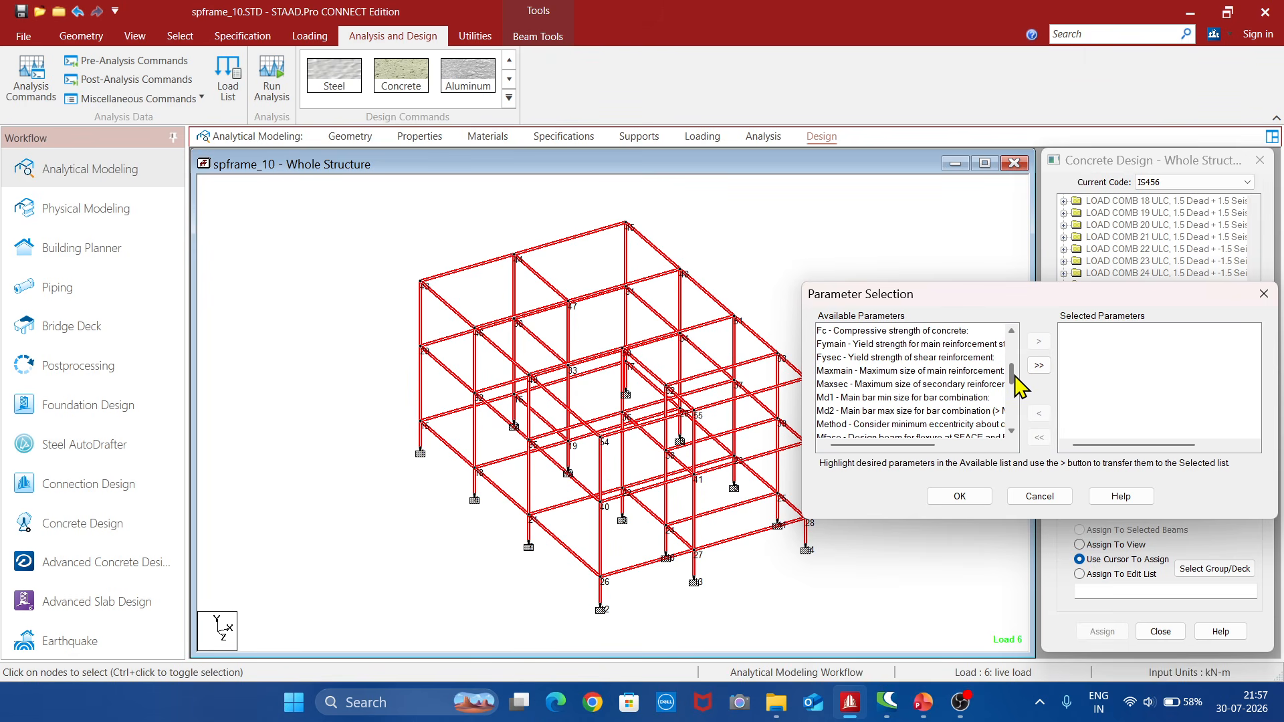
pyautogui.click(871, 331)
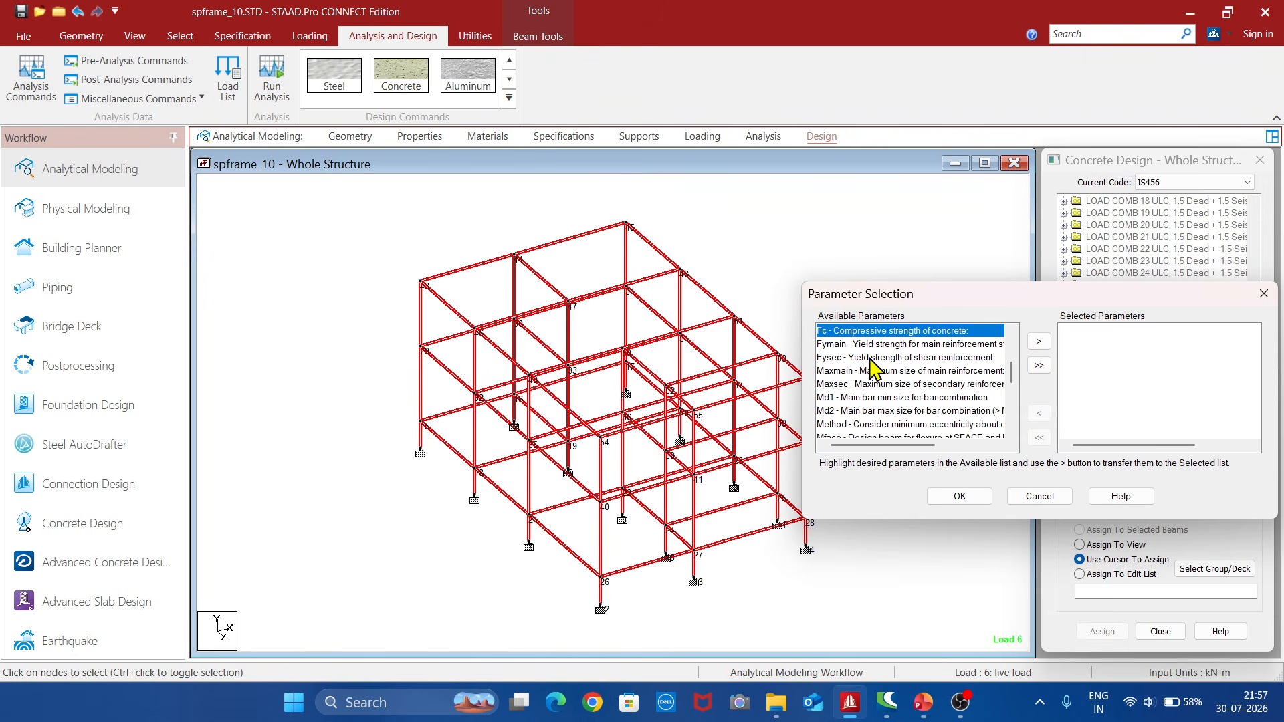
pyautogui.moveTo(873, 351); pyautogui.dragTo(1008, 369)
pyautogui.scroll(-2, 1015, 385)
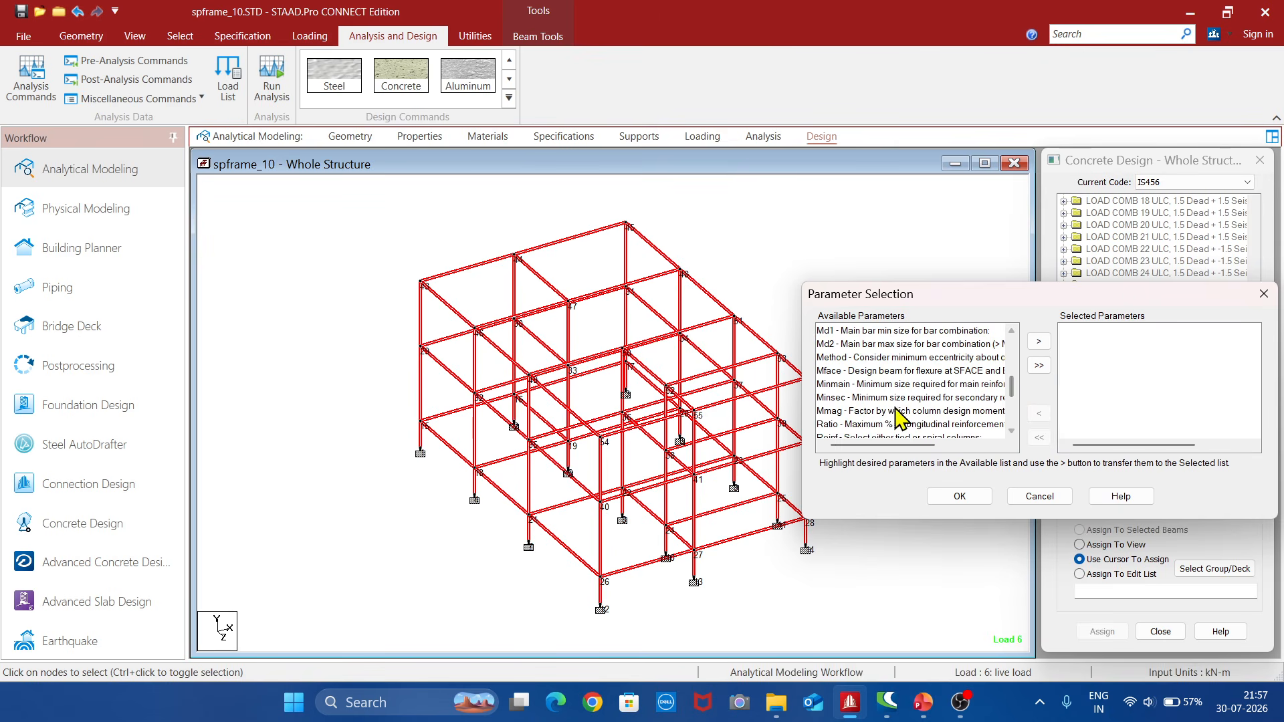
pyautogui.click(857, 387)
pyautogui.keyDown('ctrl'); pyautogui.click(858, 398); pyautogui.keyUp('ctrl')
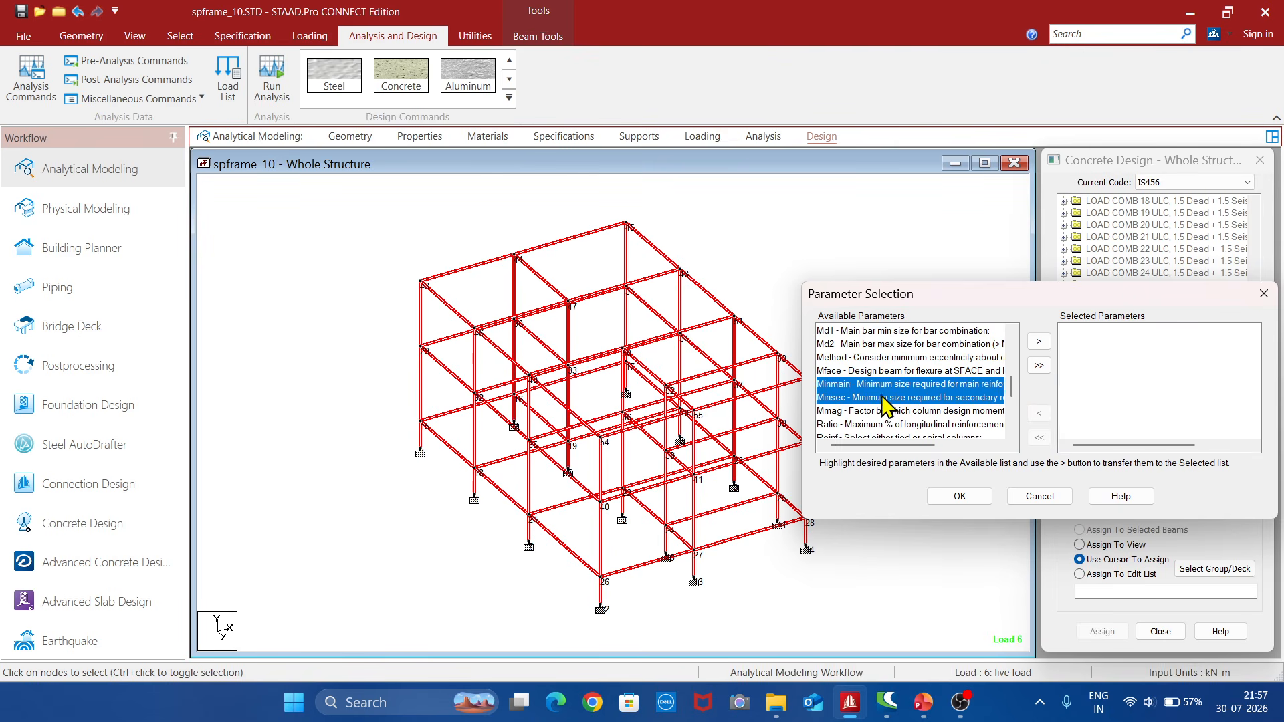
pyautogui.click(1038, 342)
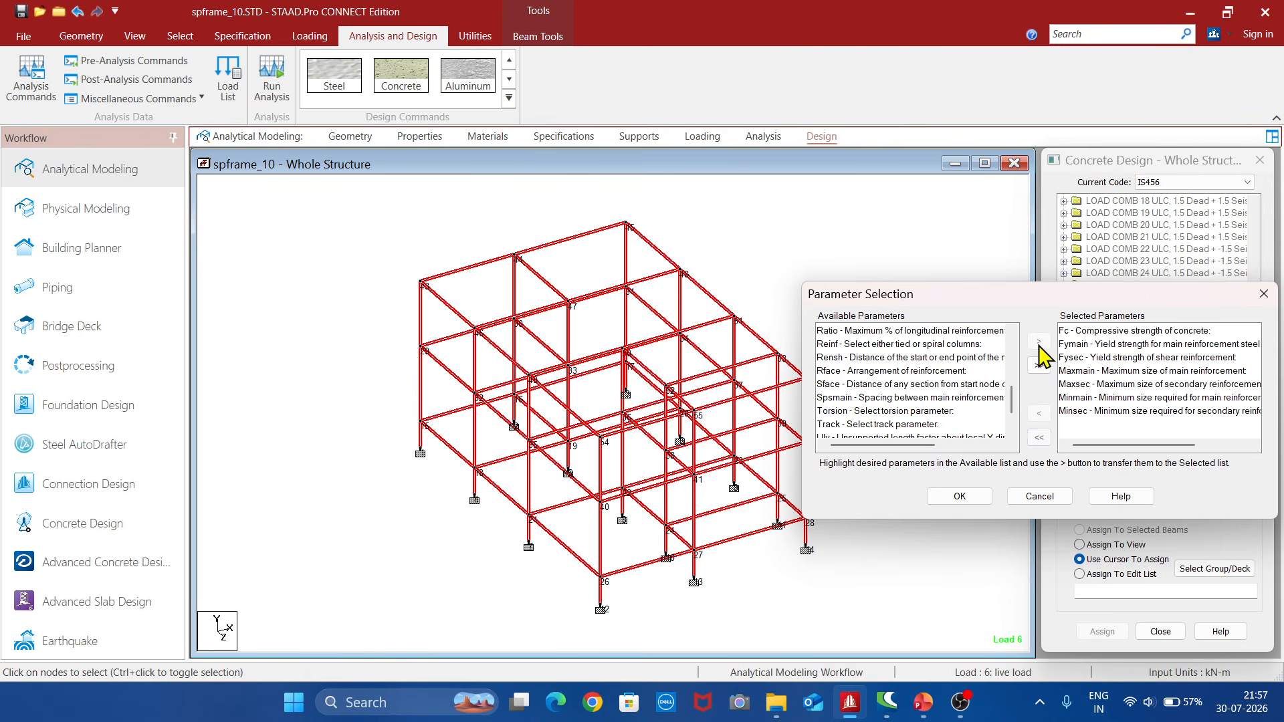
pyautogui.click(968, 499)
# Assign to all selected members FC 20000 kN/m2, FYMAIN 500000 kN/m2 and FYSEC 415000 kN/m2.
pyautogui.click(1159, 498)
pyautogui.click(783, 340)
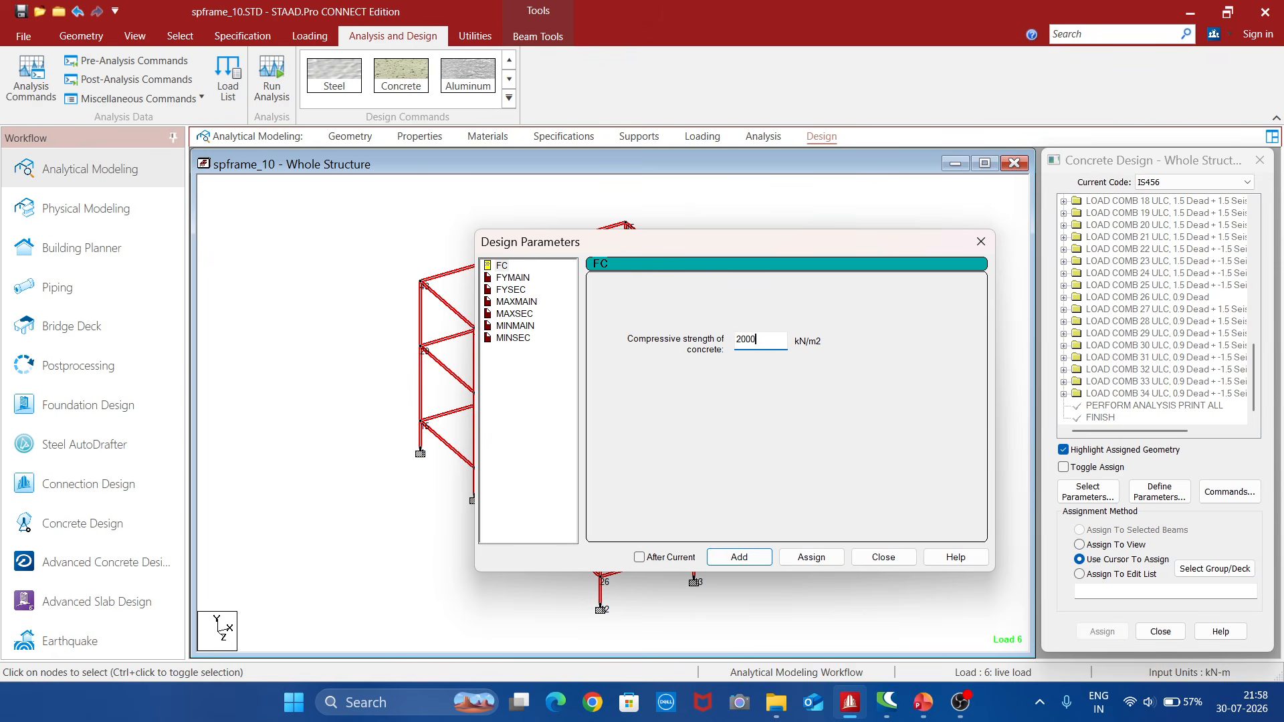
pyautogui.click(832, 559)
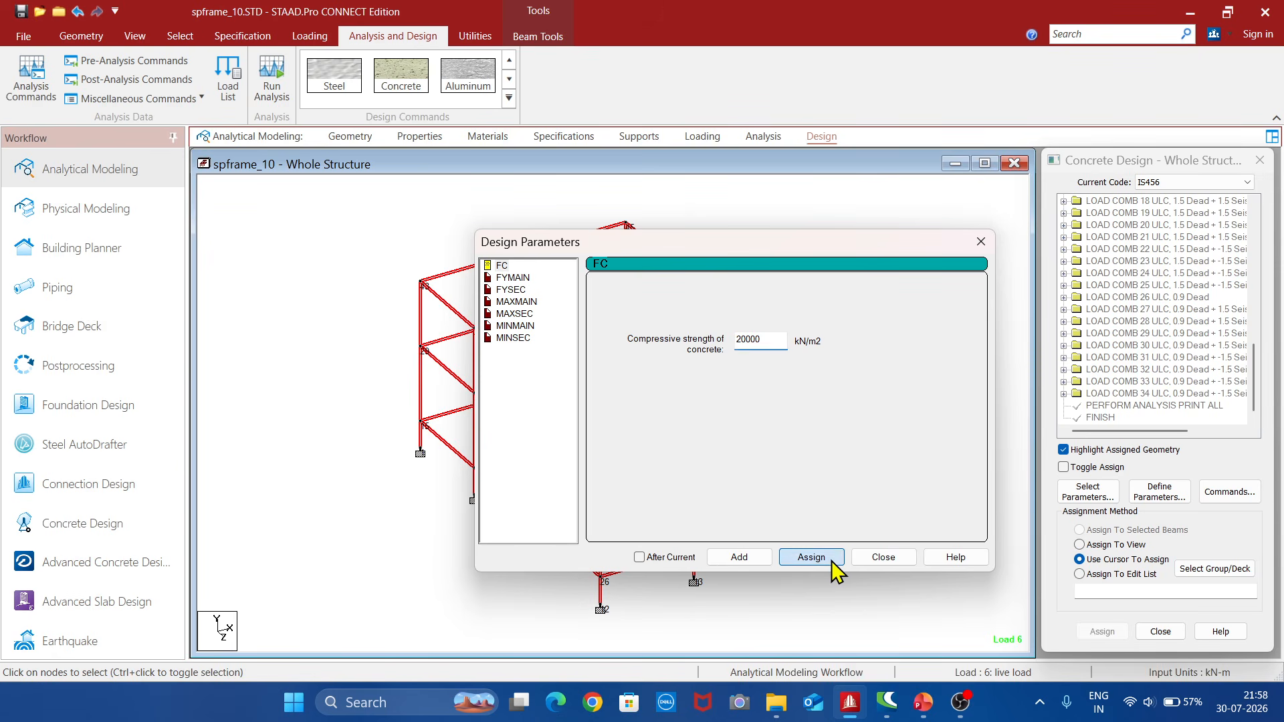
pyautogui.click(513, 278)
pyautogui.click(778, 343)
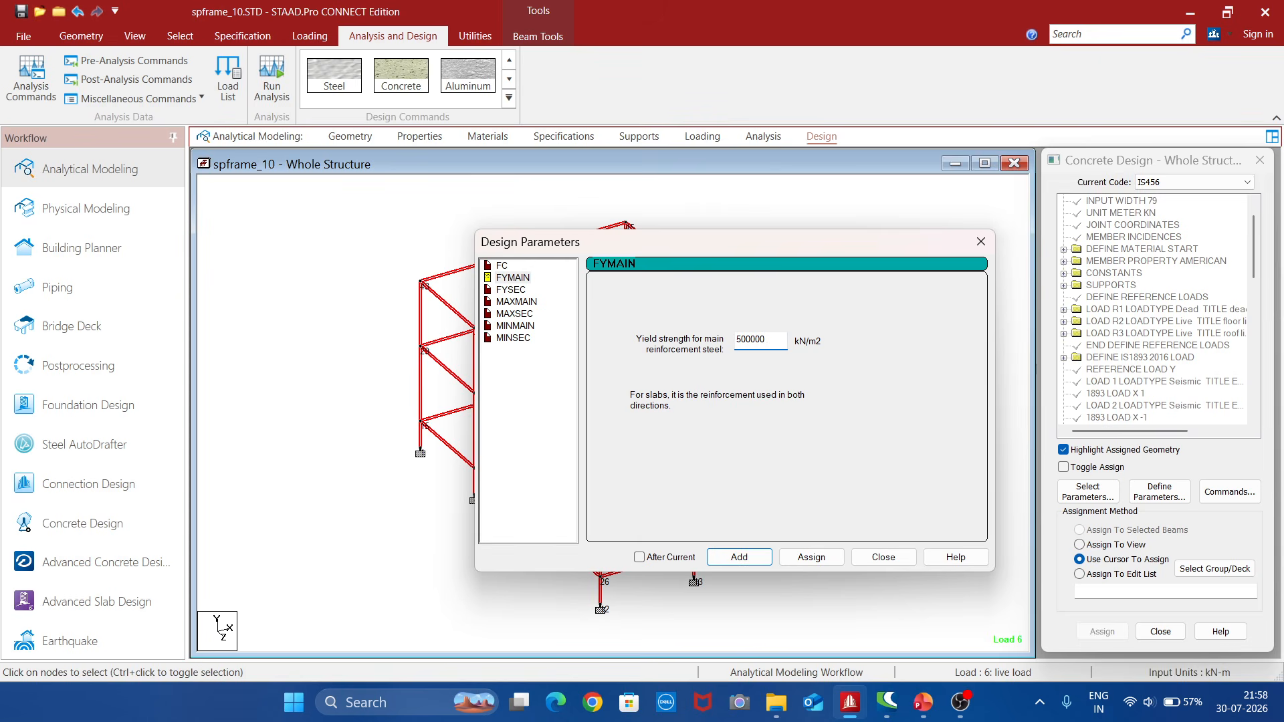
pyautogui.click(809, 557)
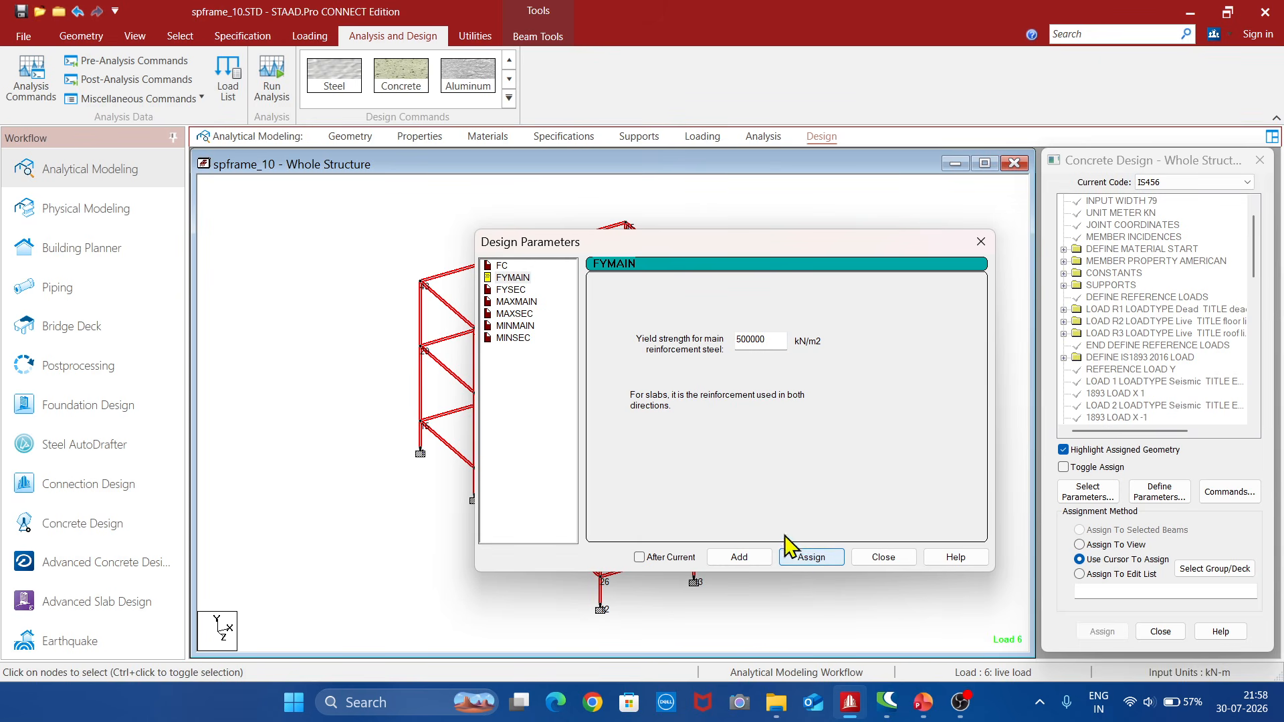
pyautogui.click(511, 289)
pyautogui.click(777, 341)
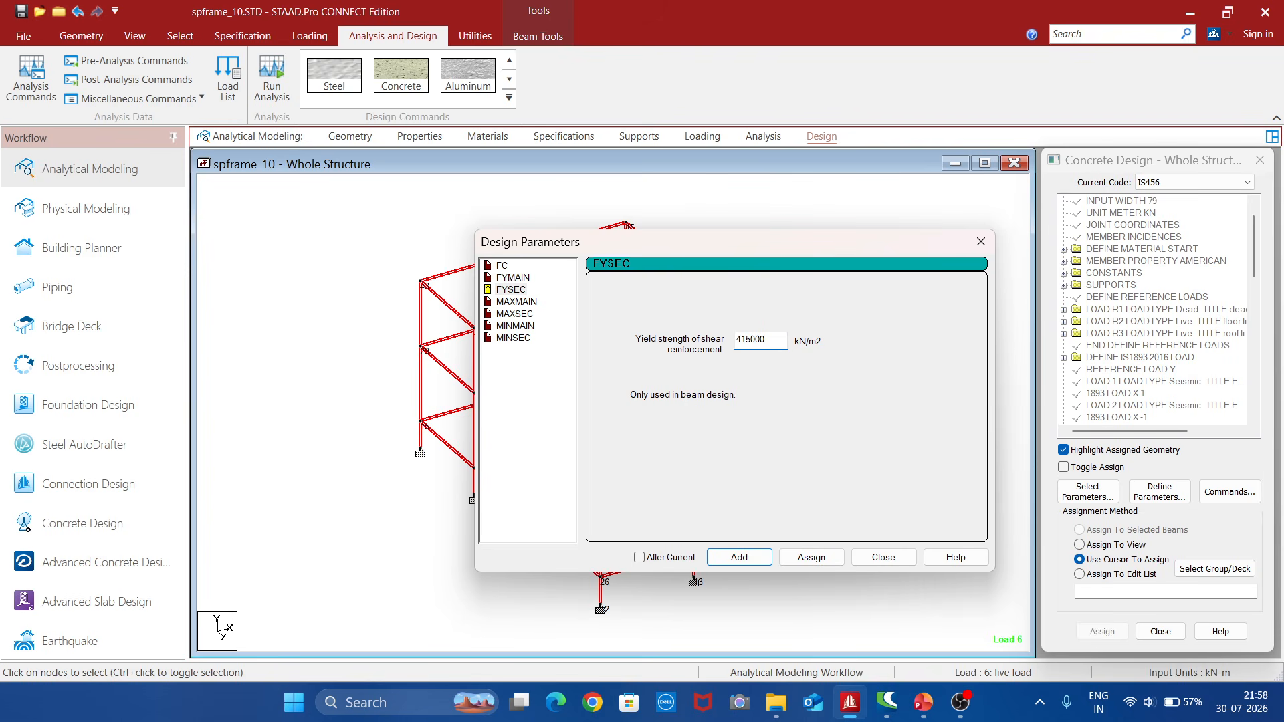
pyautogui.click(827, 558)
# Assign the bar size limits MAXMAIN 25 mm, MAXSEC 12 mm, MINMAIN 12 mm and the default MINSEC to the members.
pyautogui.click(520, 302)
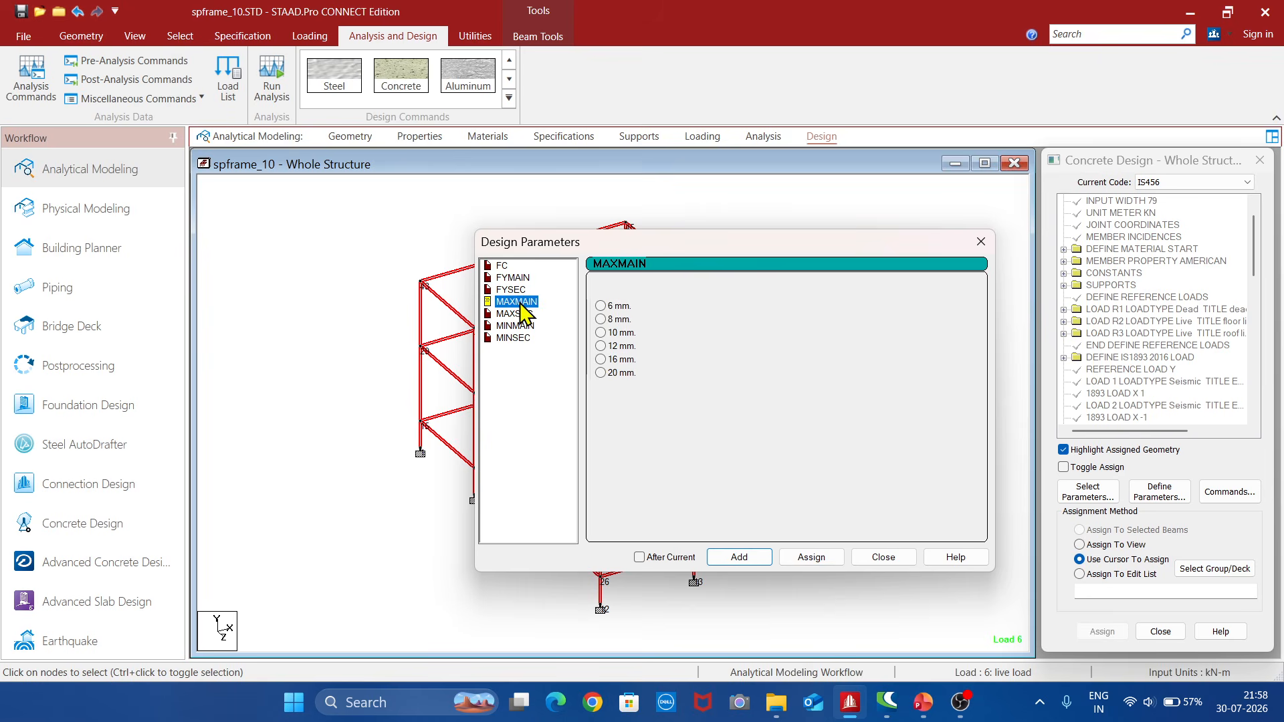
pyautogui.click(612, 386)
pyautogui.click(802, 559)
pyautogui.click(515, 314)
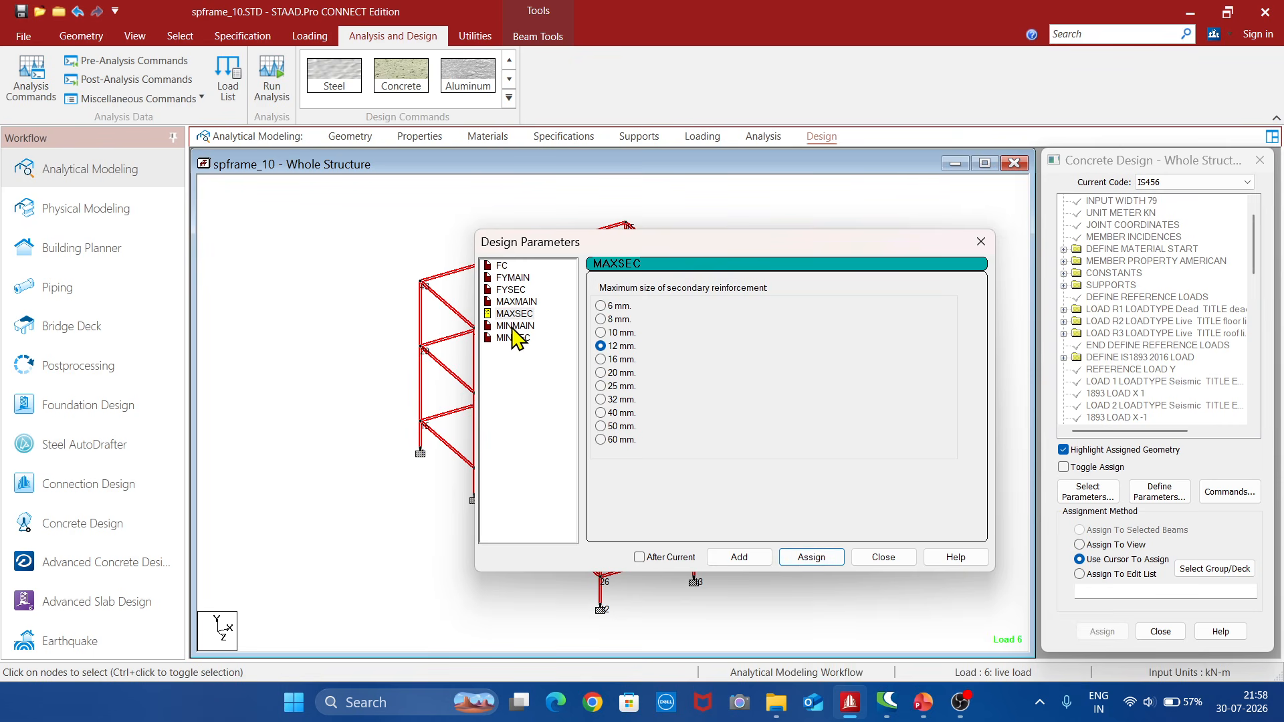
pyautogui.click(514, 326)
pyautogui.click(601, 345)
pyautogui.click(816, 559)
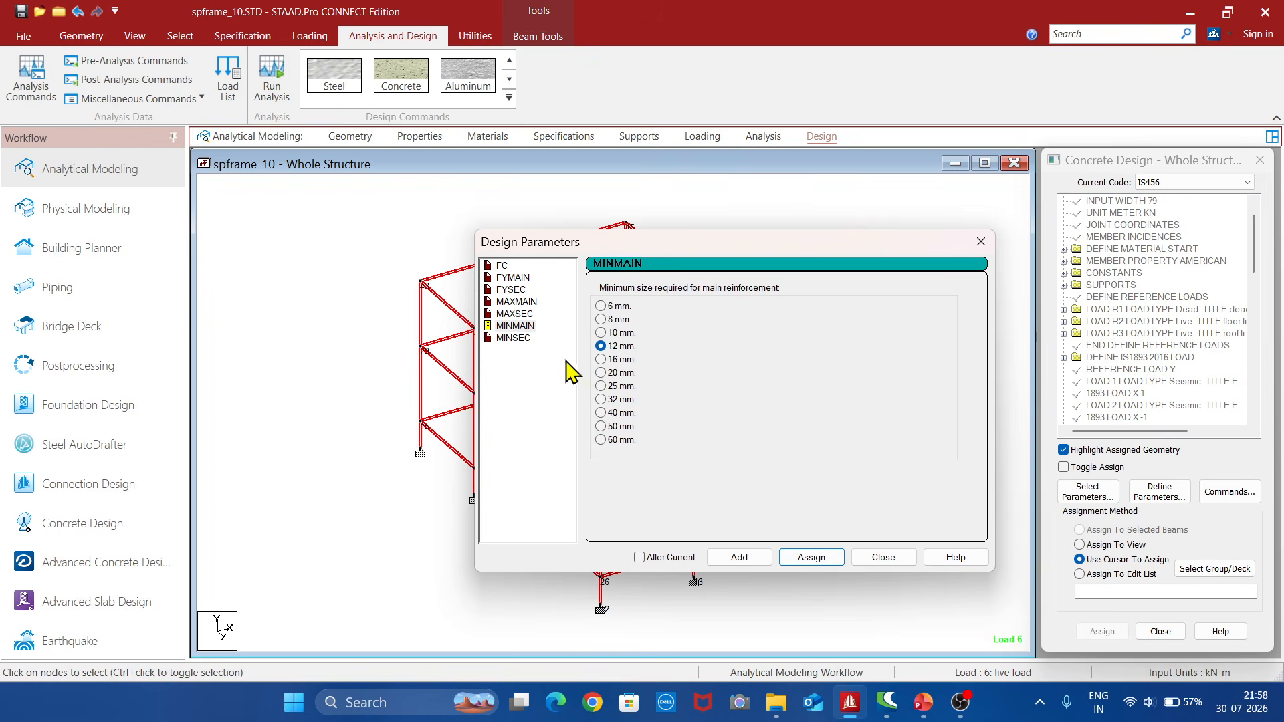
pyautogui.click(515, 339)
pyautogui.click(826, 559)
pyautogui.click(872, 559)
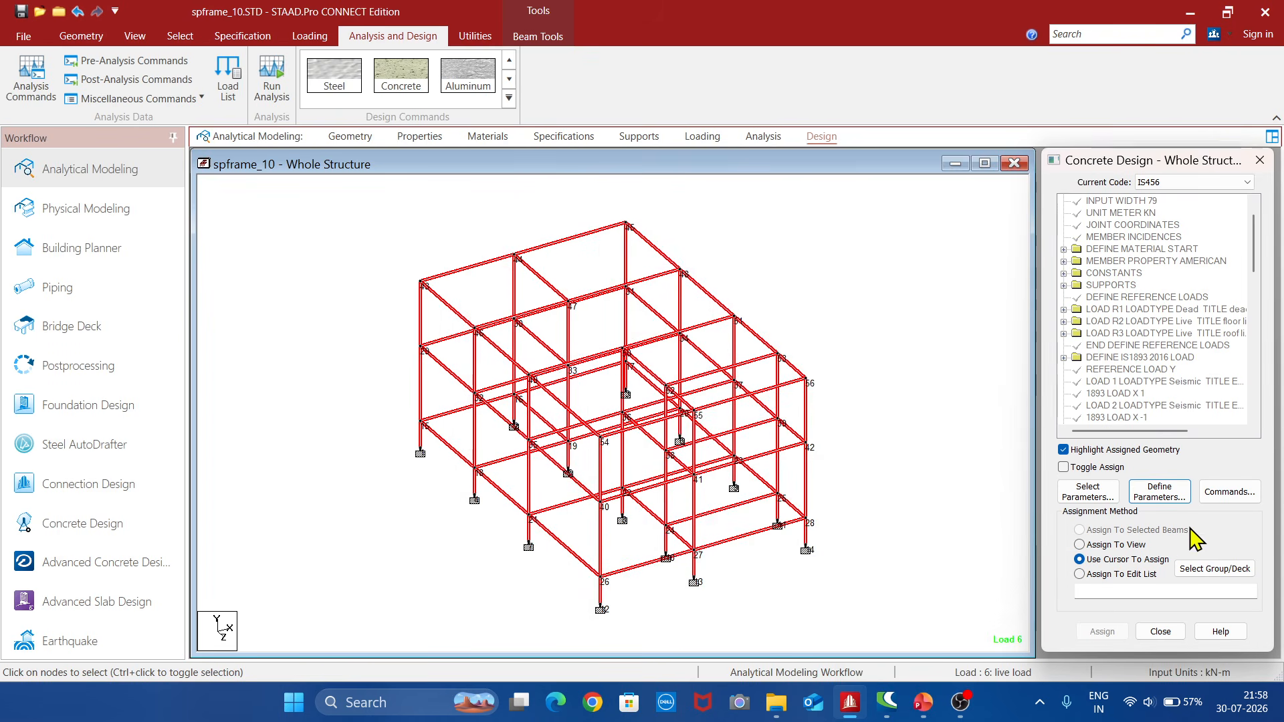
# Select only the beams parallel to X and Z and assign them the DESIGN BEAM command.
pyautogui.click(1228, 493)
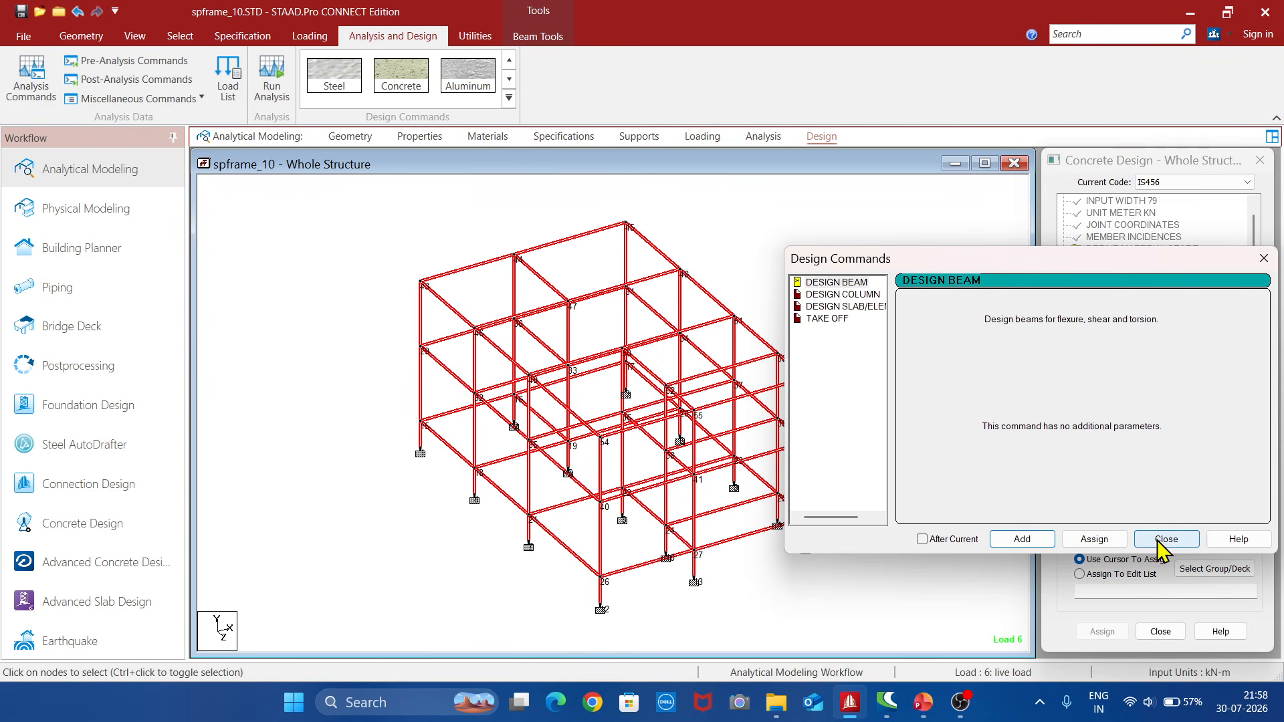
pyautogui.click(1157, 539)
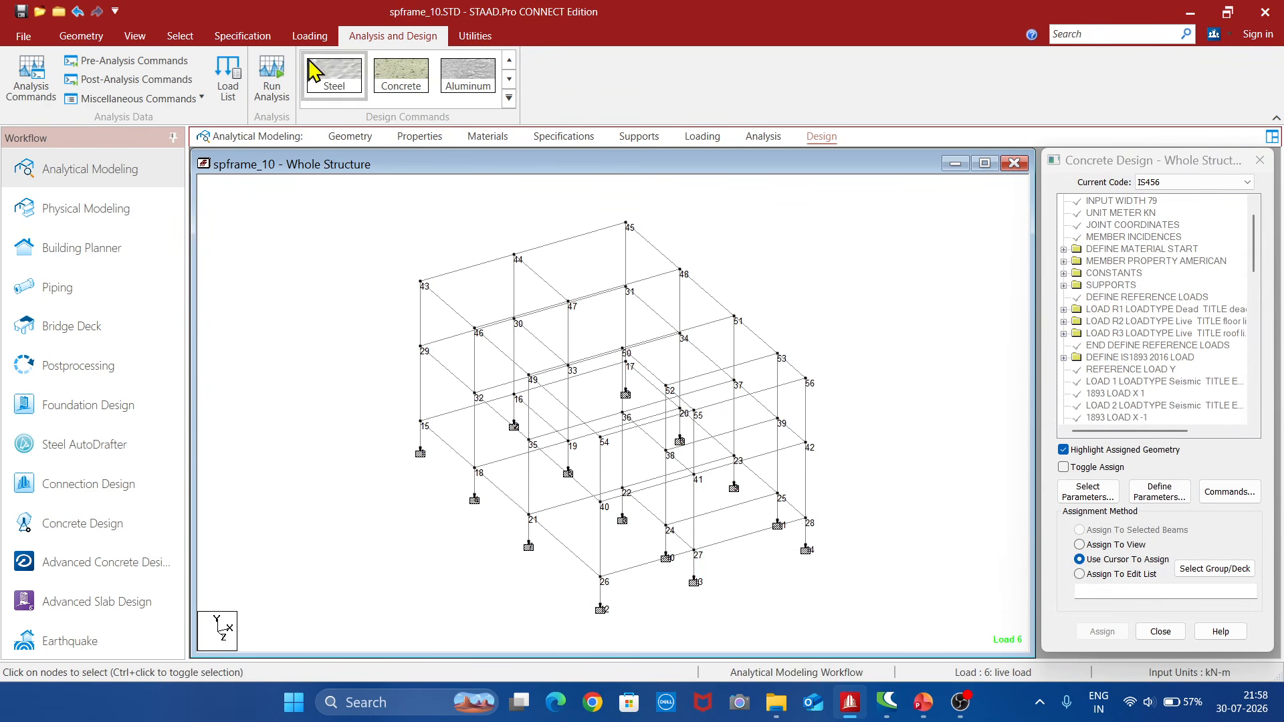
pyautogui.click(181, 35)
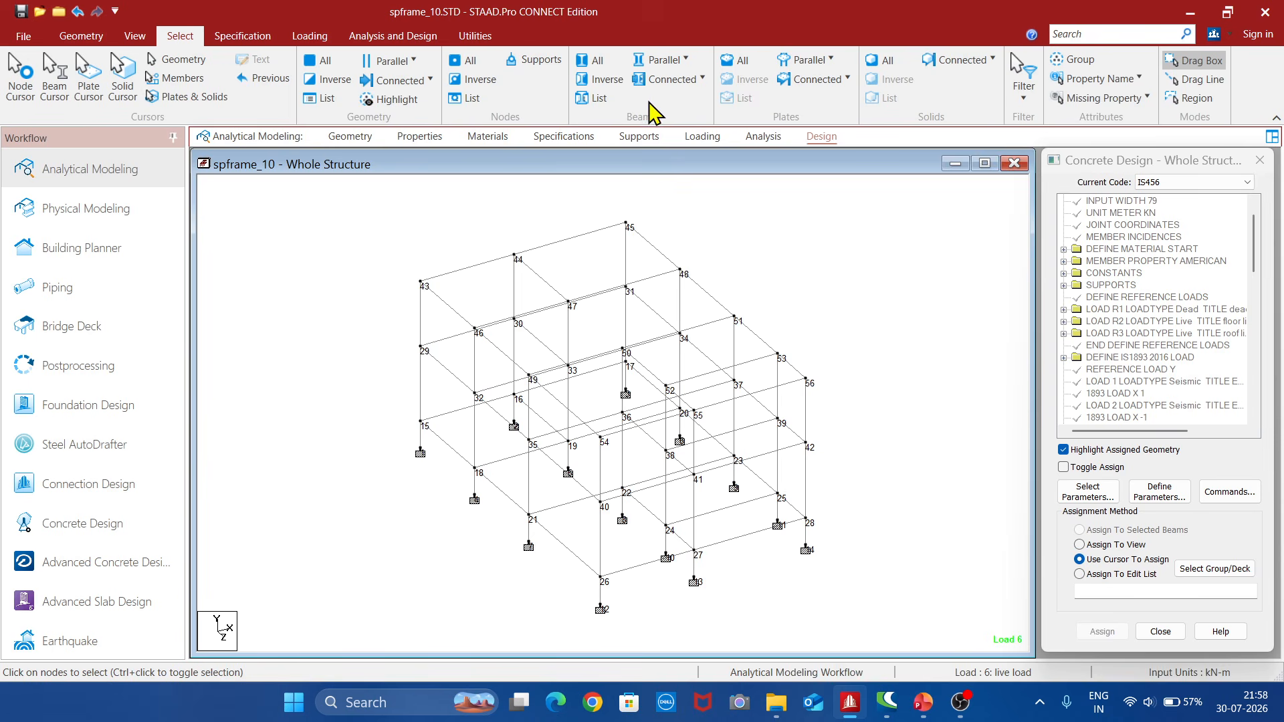
pyautogui.click(664, 62)
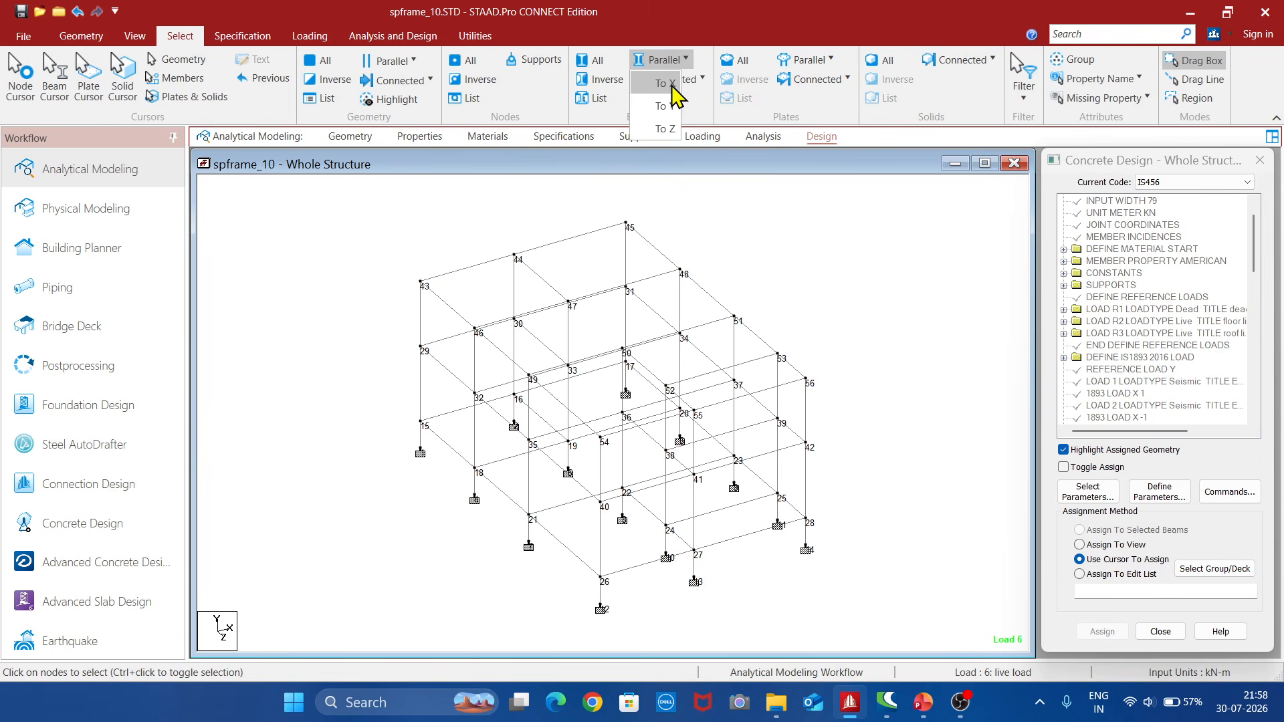
pyautogui.click(666, 83)
pyautogui.click(659, 61)
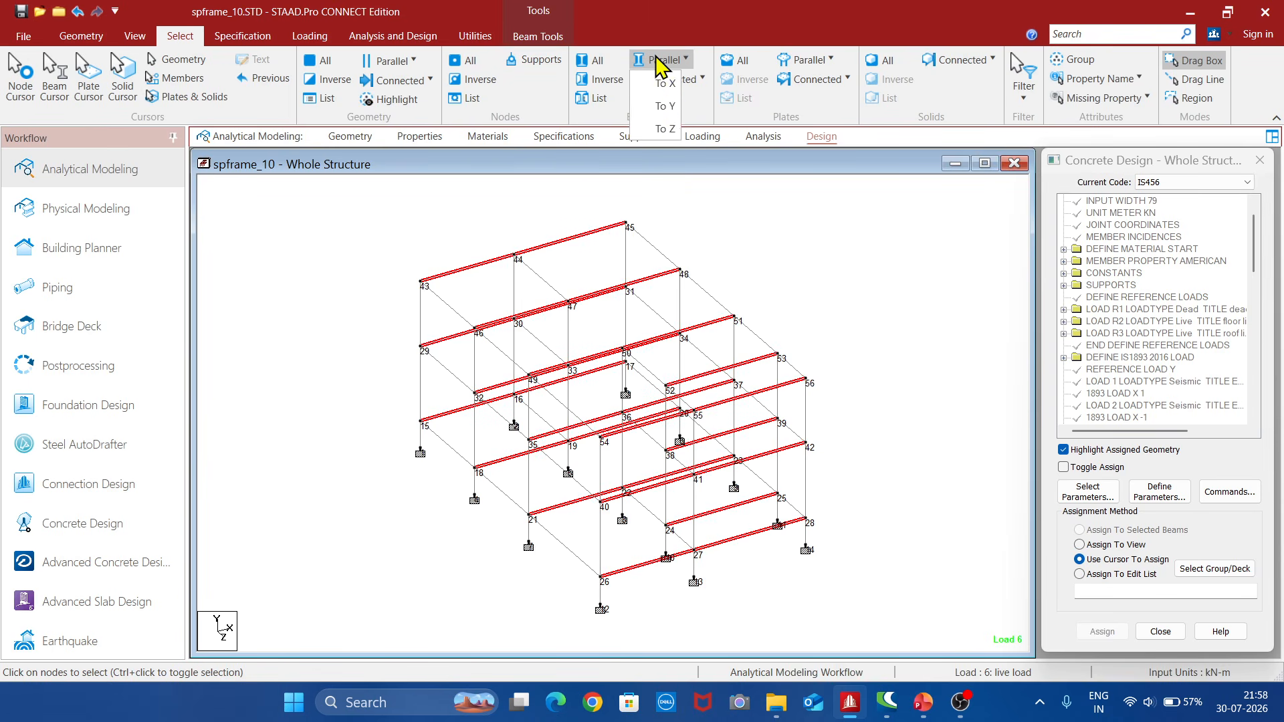
pyautogui.click(667, 128)
pyautogui.click(1229, 492)
pyautogui.click(834, 283)
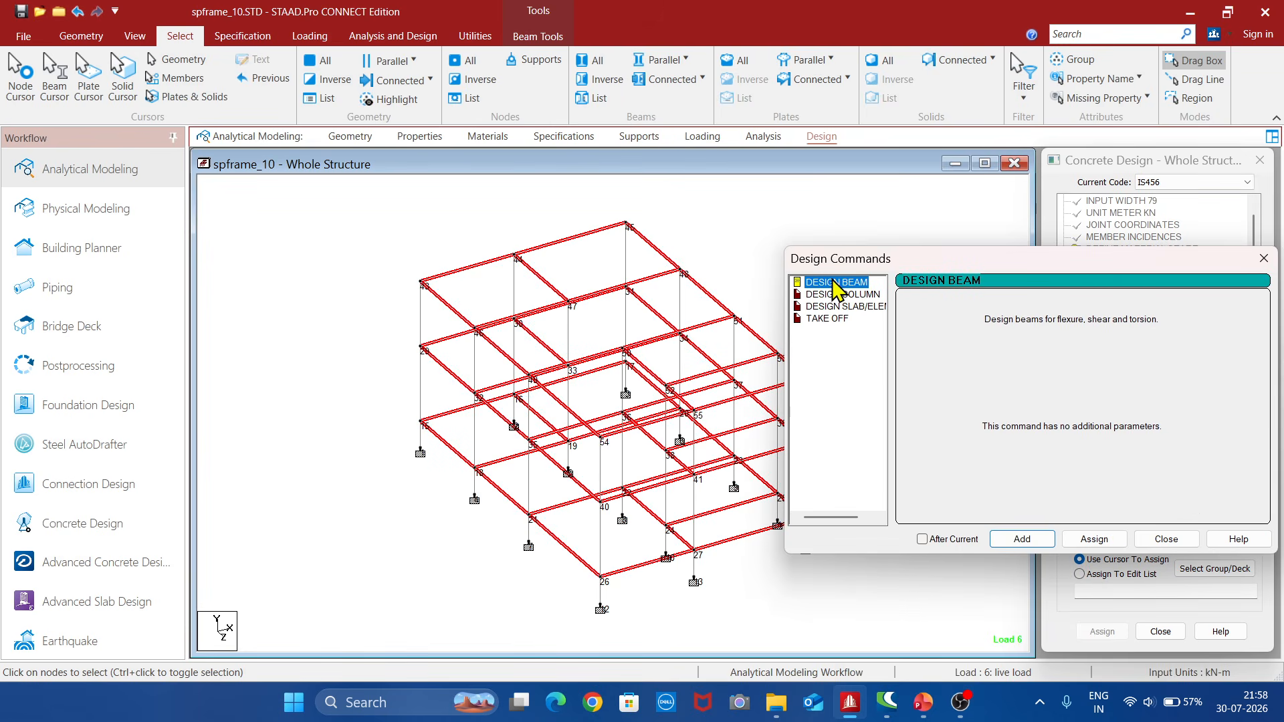
pyautogui.click(1094, 539)
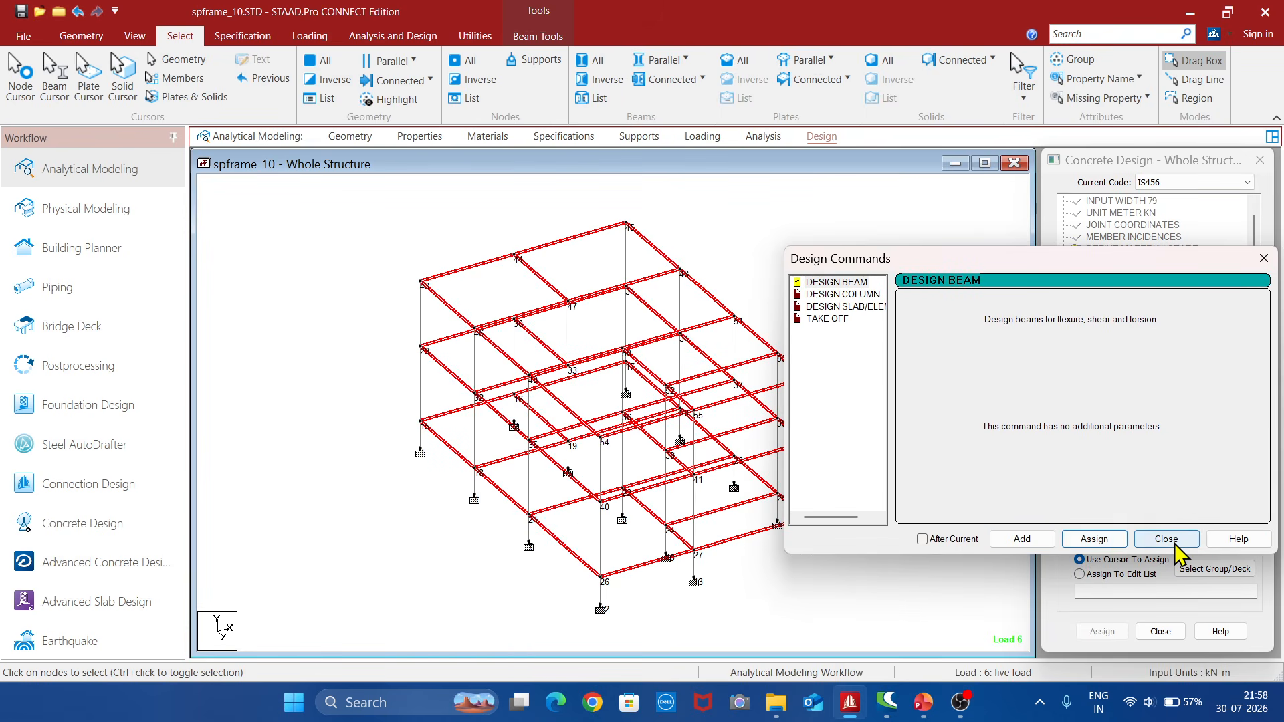
pyautogui.click(1166, 539)
# Select only the columns, parallel to Y, and assign them the DESIGN COLUMN command.
pyautogui.click(788, 217)
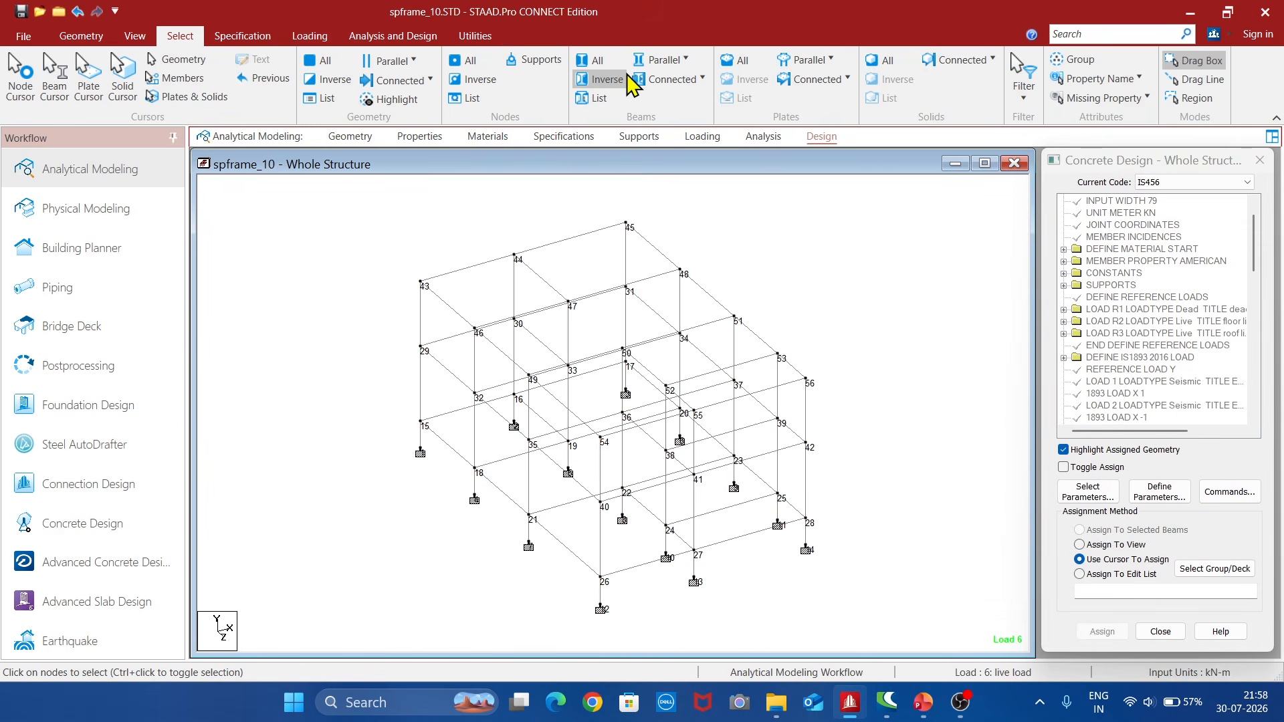
pyautogui.click(660, 62)
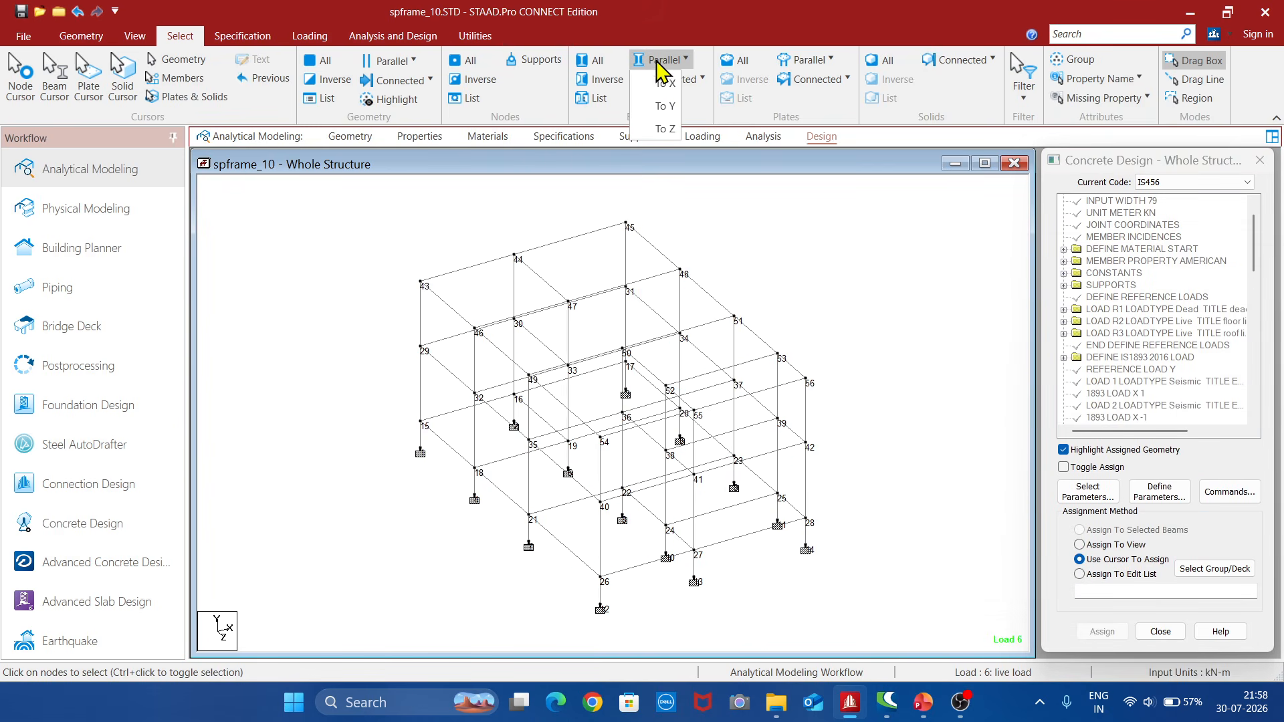
pyautogui.click(669, 115)
pyautogui.click(1229, 491)
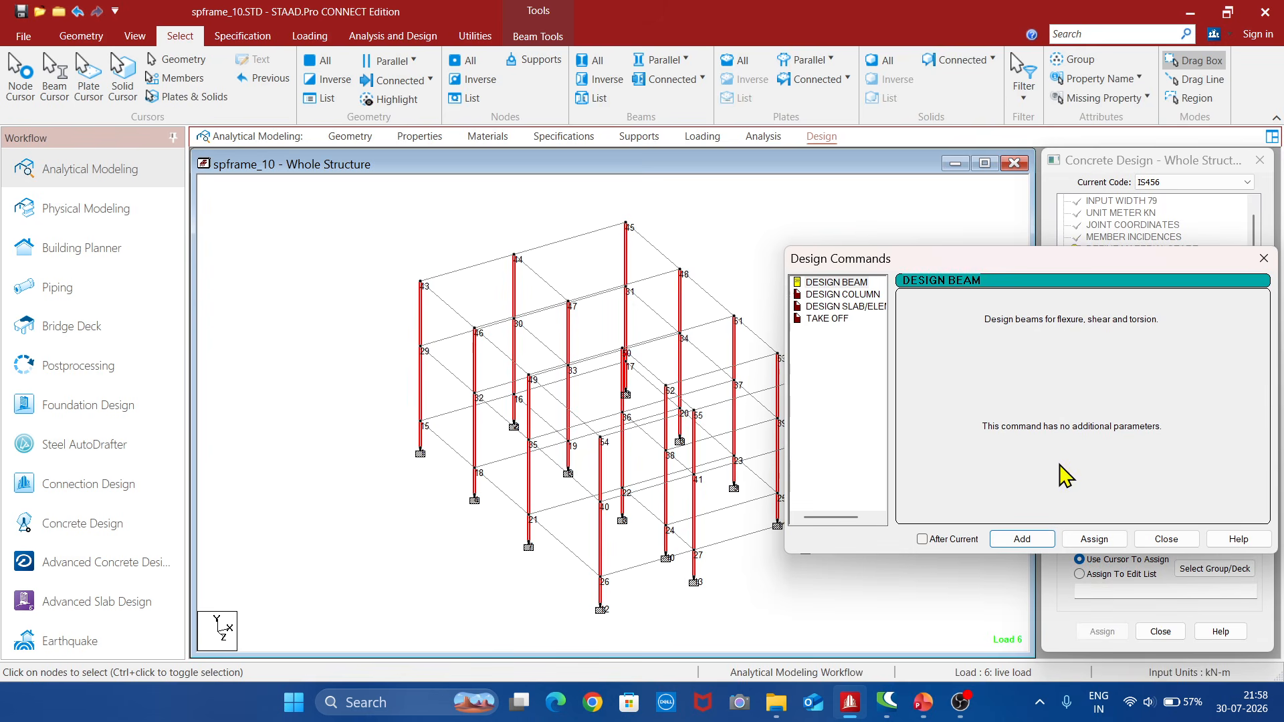
pyautogui.click(841, 295)
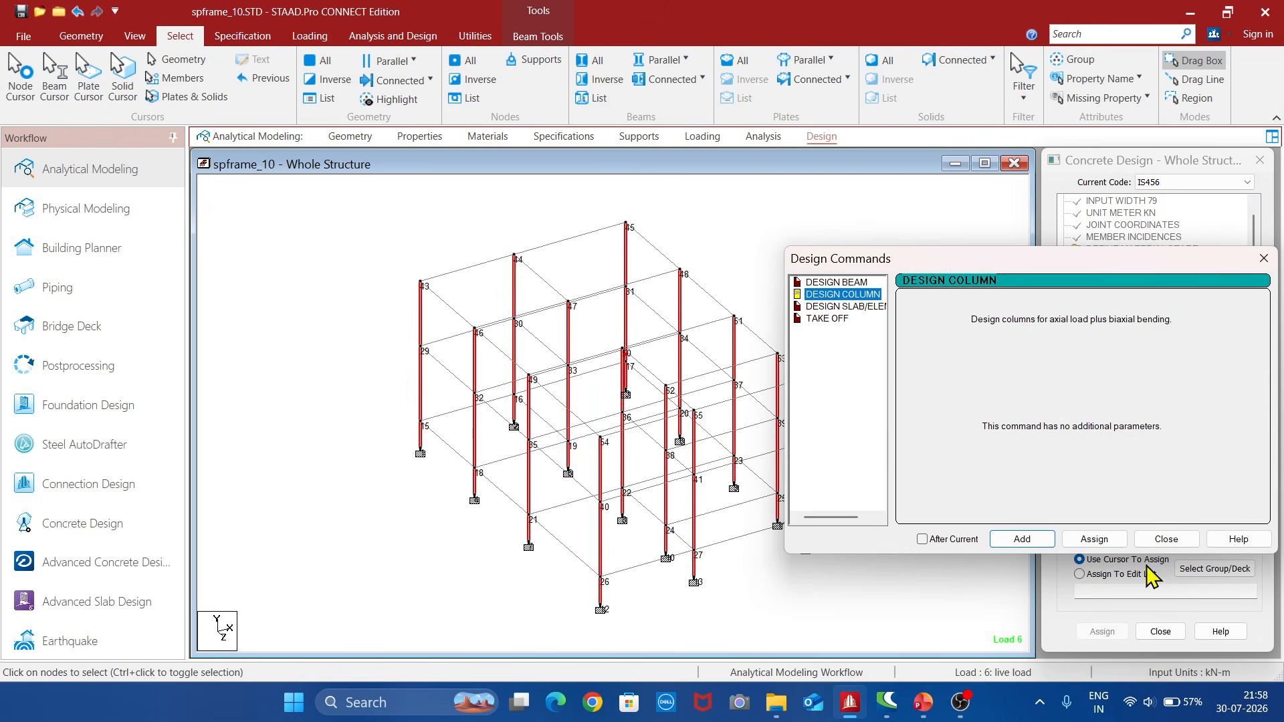
pyautogui.click(1092, 538)
pyautogui.click(1165, 539)
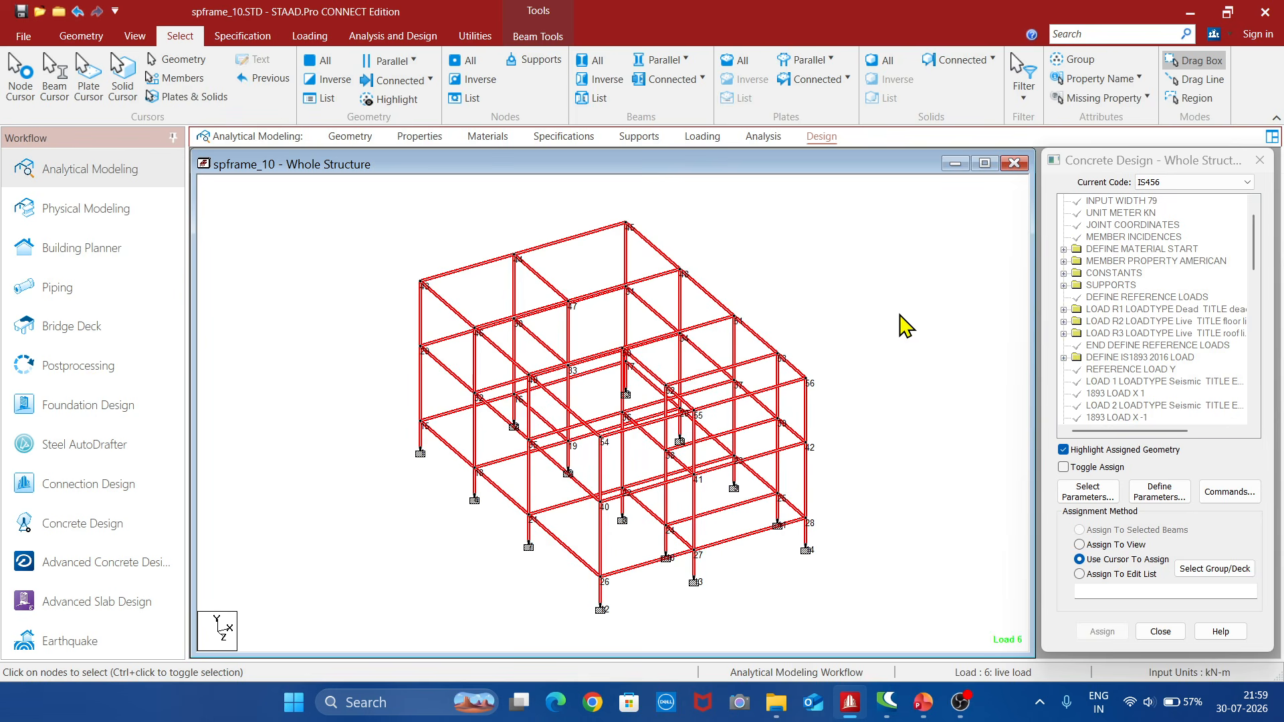
# Assign the TAKE OFF design command for concrete volume and reinforcement weight, and clear the member selection.
pyautogui.click(1229, 492)
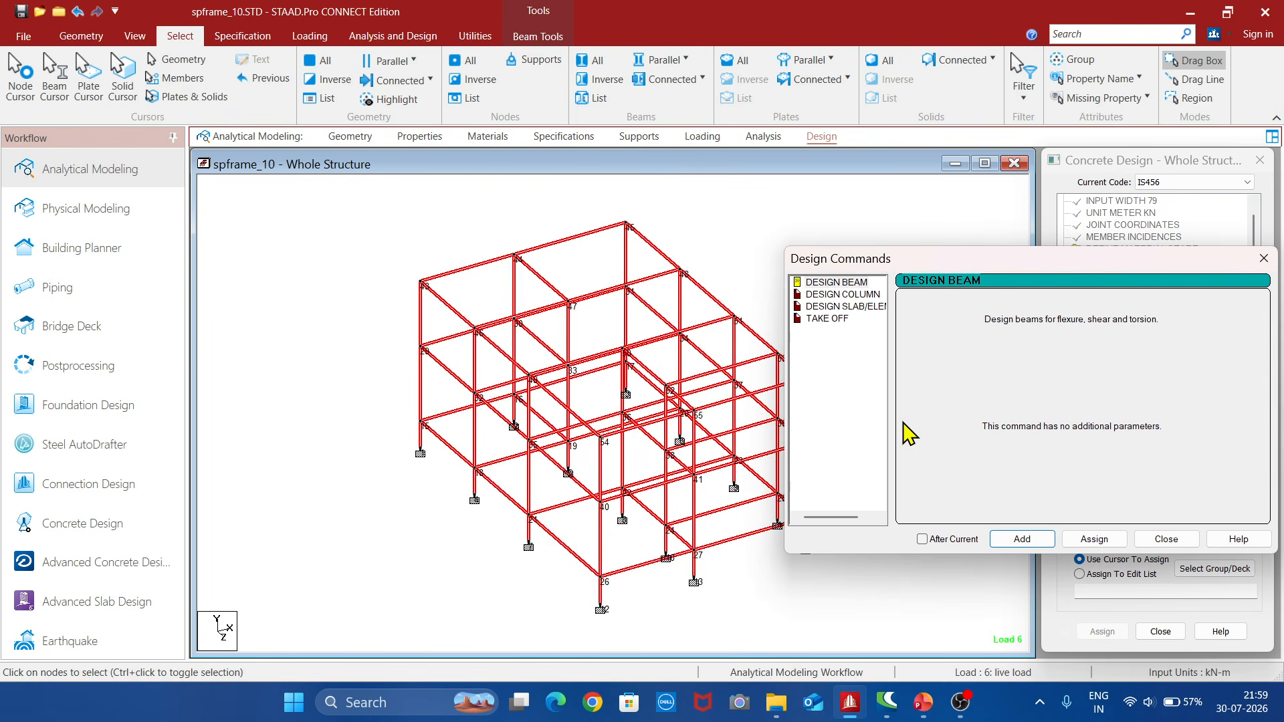
pyautogui.click(842, 321)
pyautogui.click(1096, 538)
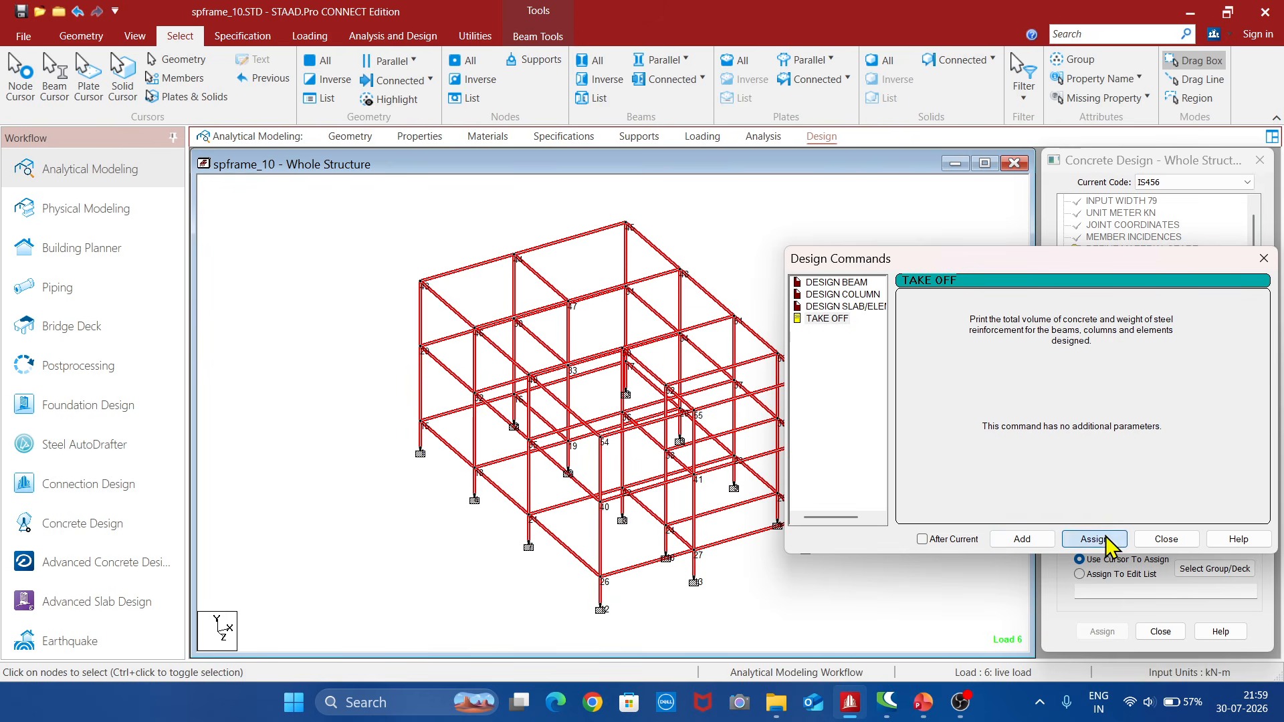
pyautogui.click(1165, 539)
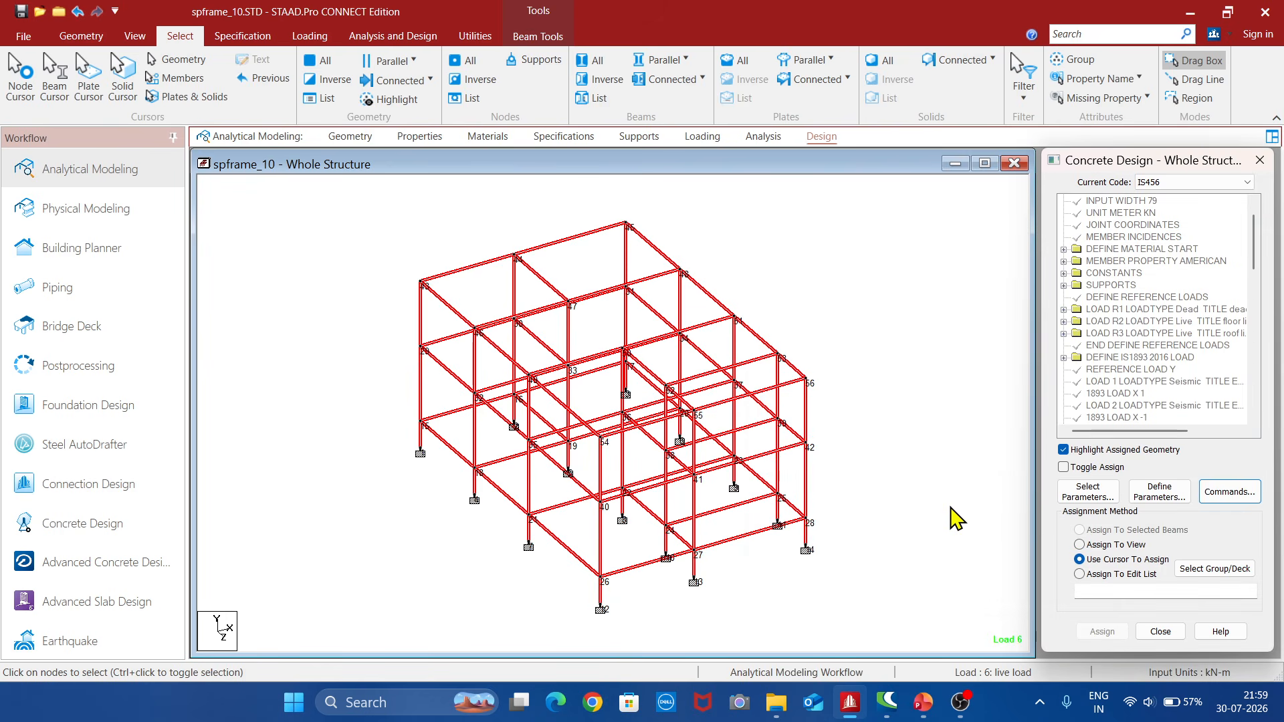
pyautogui.click(899, 400)
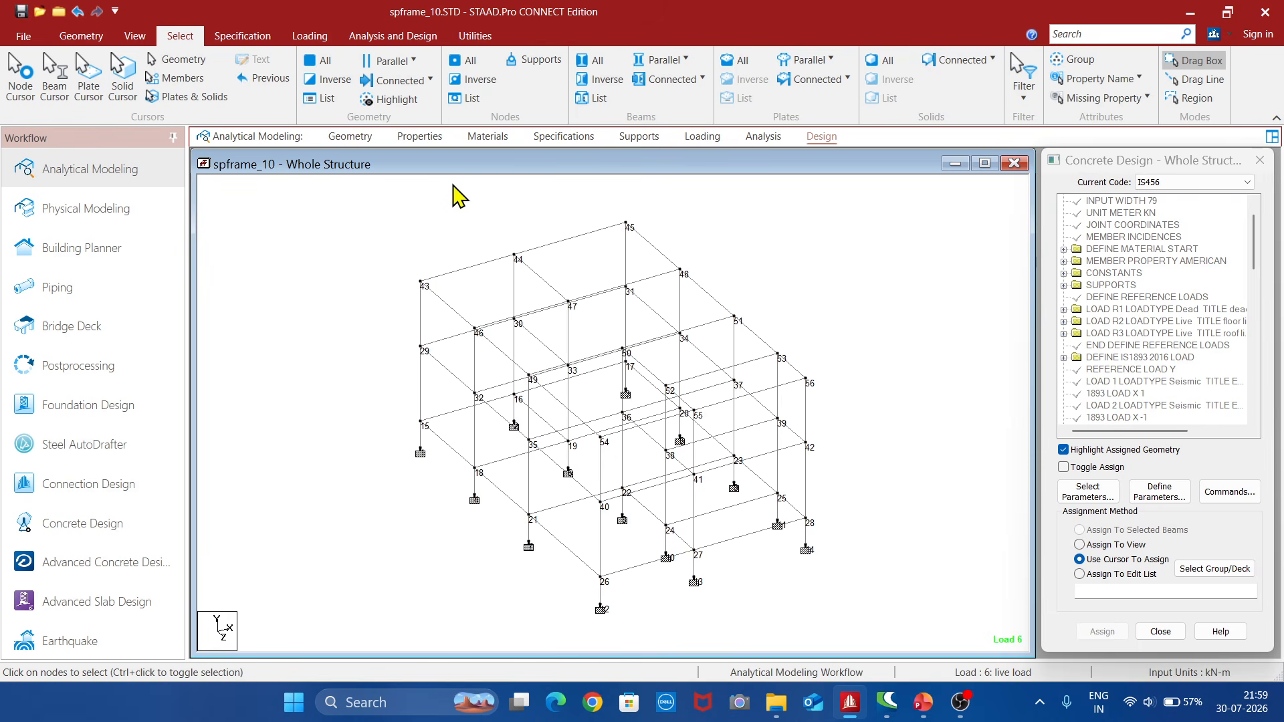
# Run the analysis and concrete design of the frame, and finish with the option Stay in Modeling Mode.
pyautogui.click(410, 40)
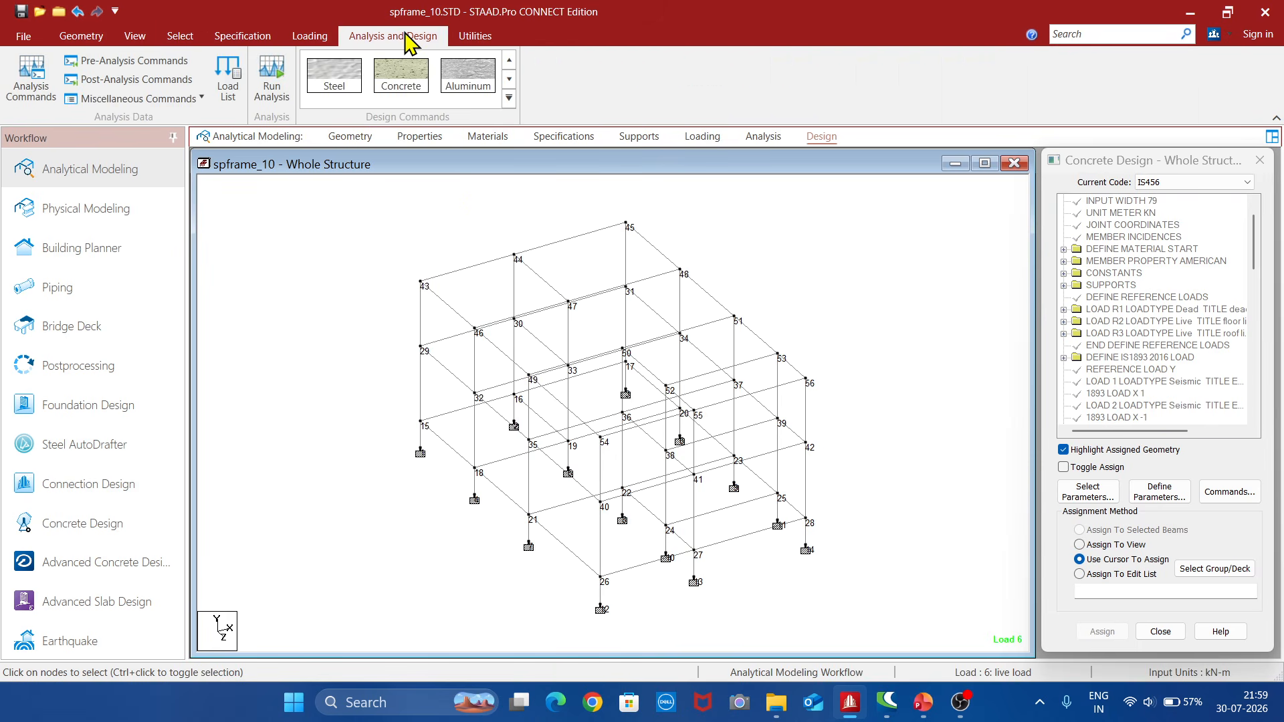
pyautogui.click(276, 86)
pyautogui.click(637, 433)
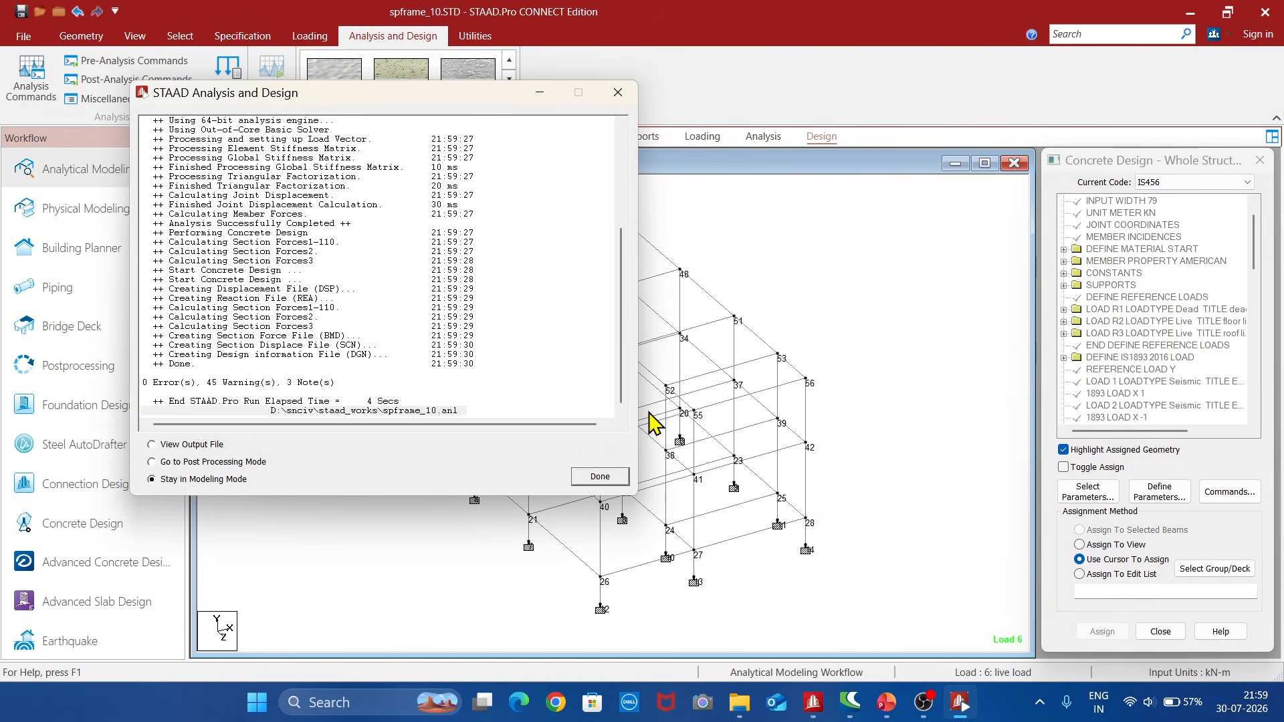
pyautogui.click(605, 477)
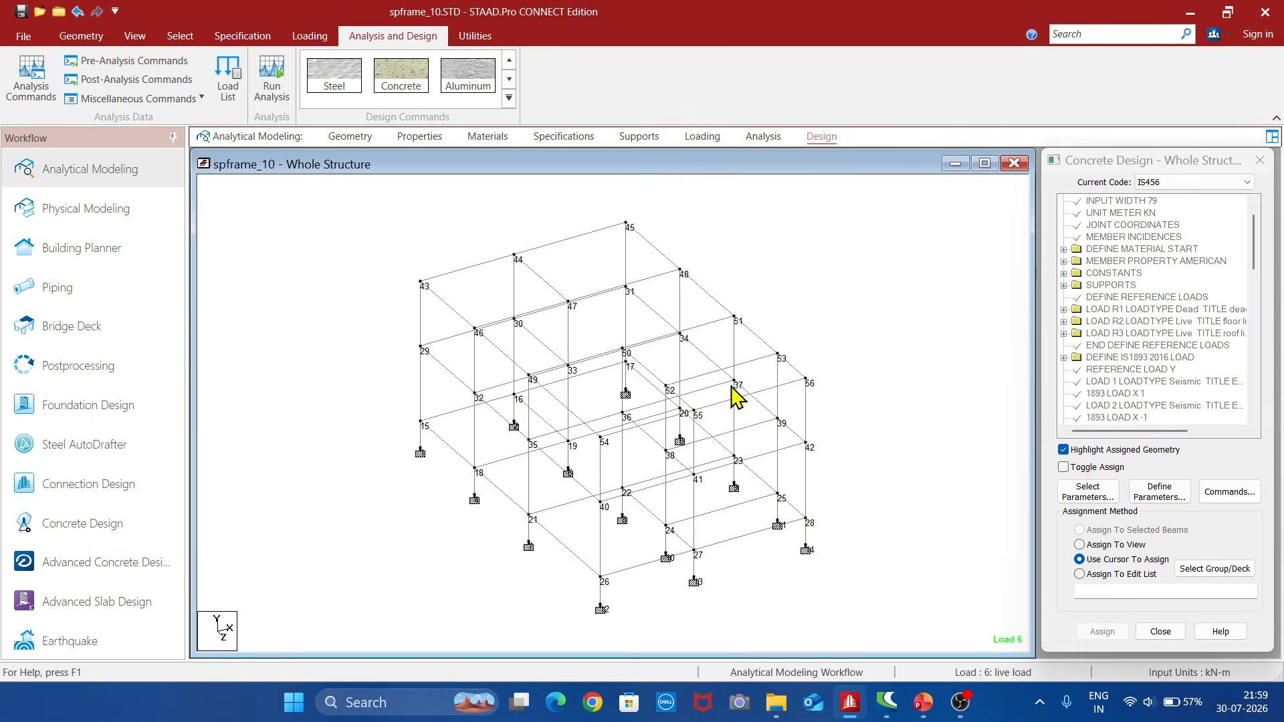
# Review the concrete design results of the roof beam between nodes 44 and 45, and close its member details.
pyautogui.doubleClick(572, 239)
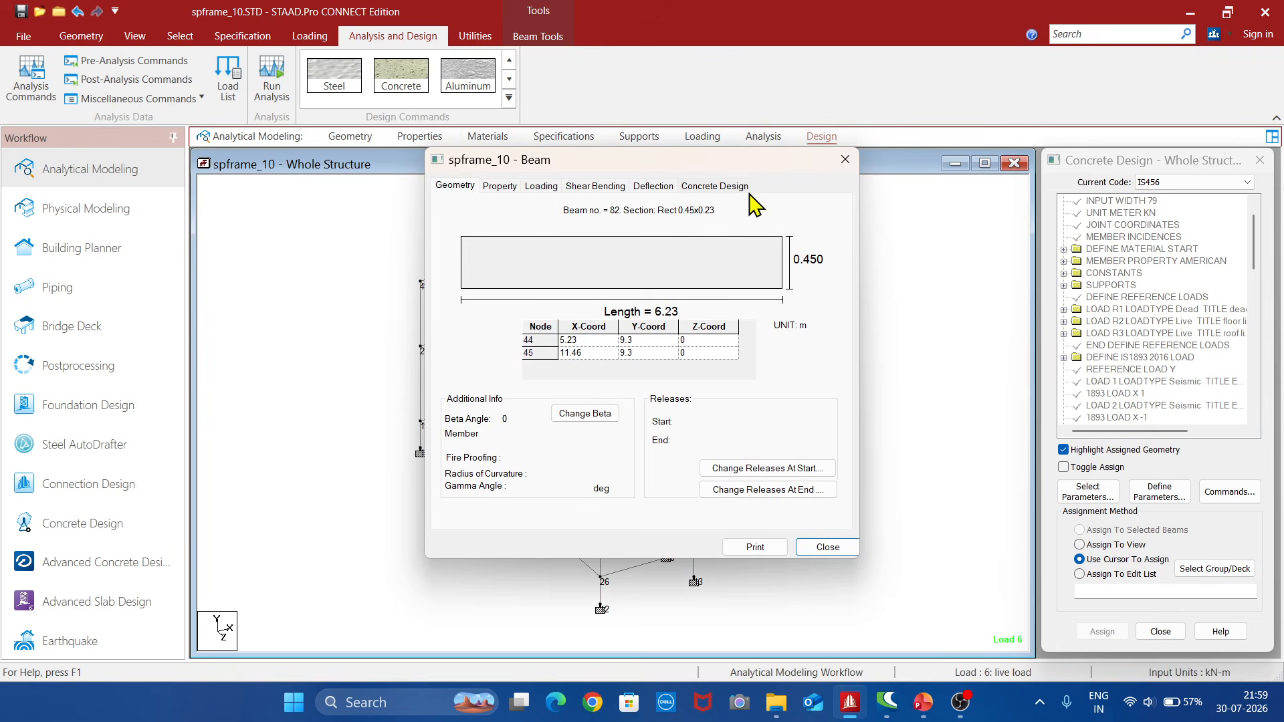
pyautogui.click(739, 188)
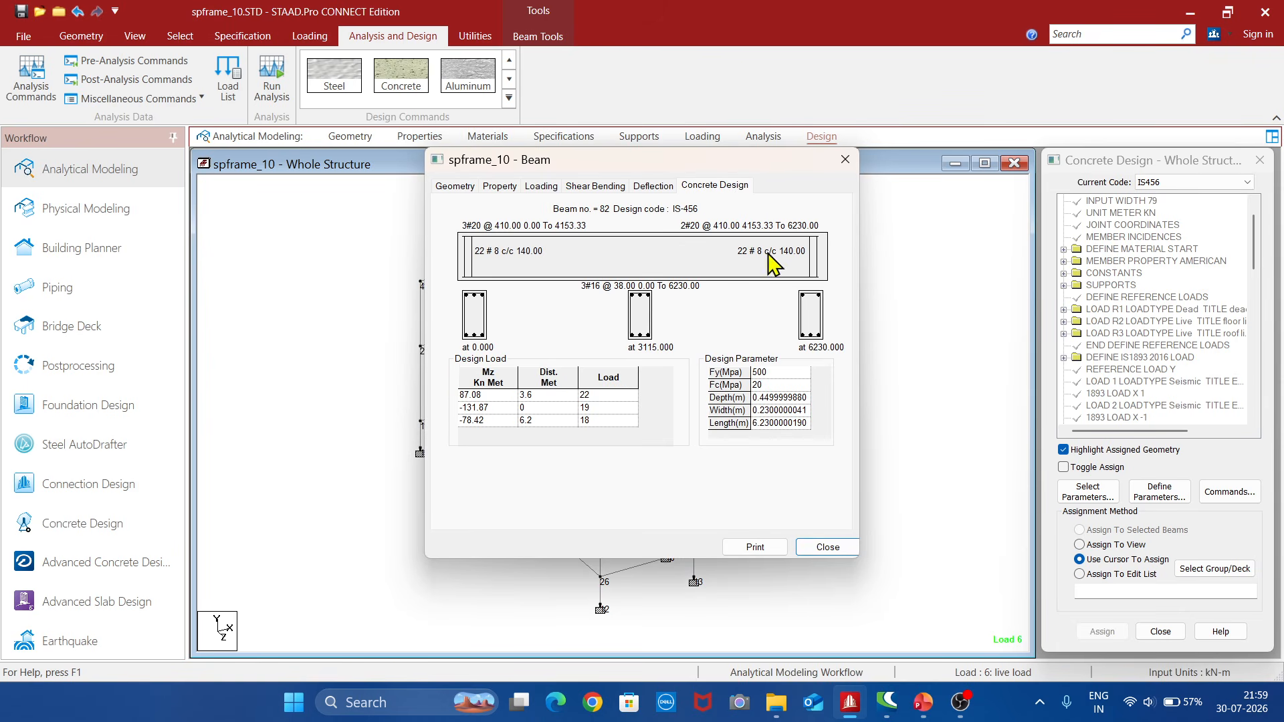
pyautogui.click(829, 547)
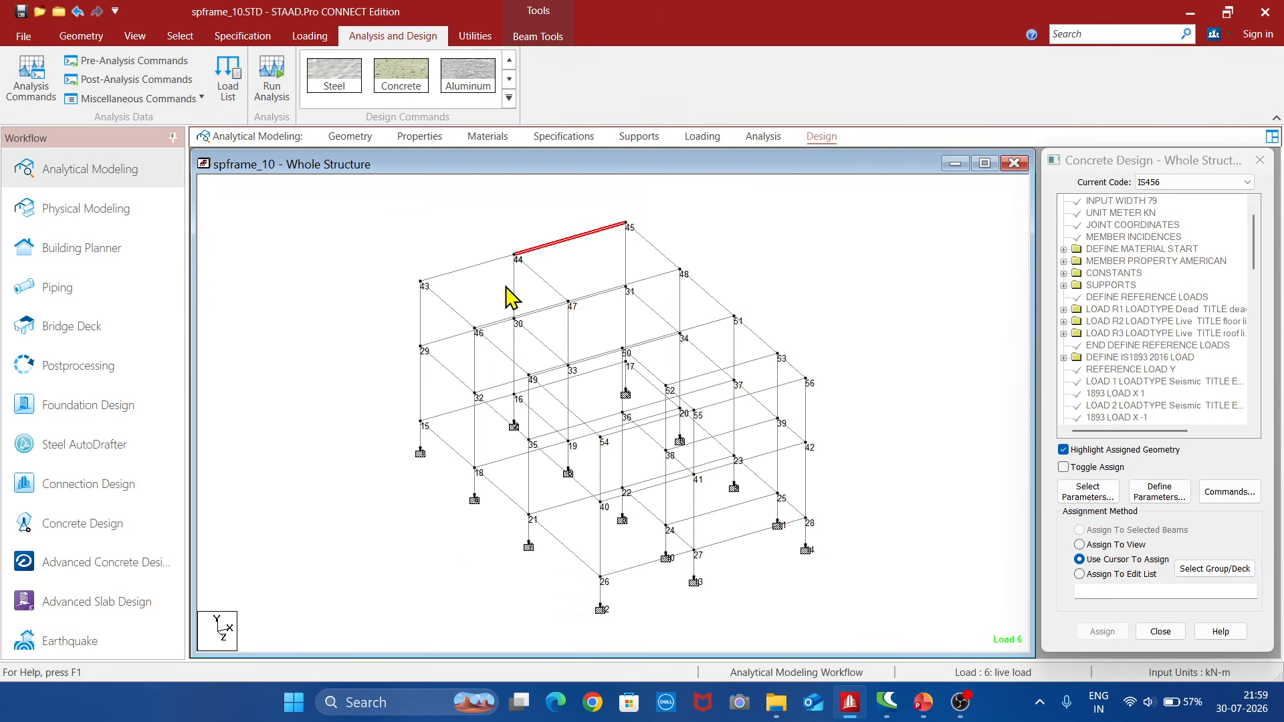
# Check the member details of the columns between nodes 29–43, 15–29 and 21–35 for concrete design results, and clear the selection.
pyautogui.doubleClick(421, 325)
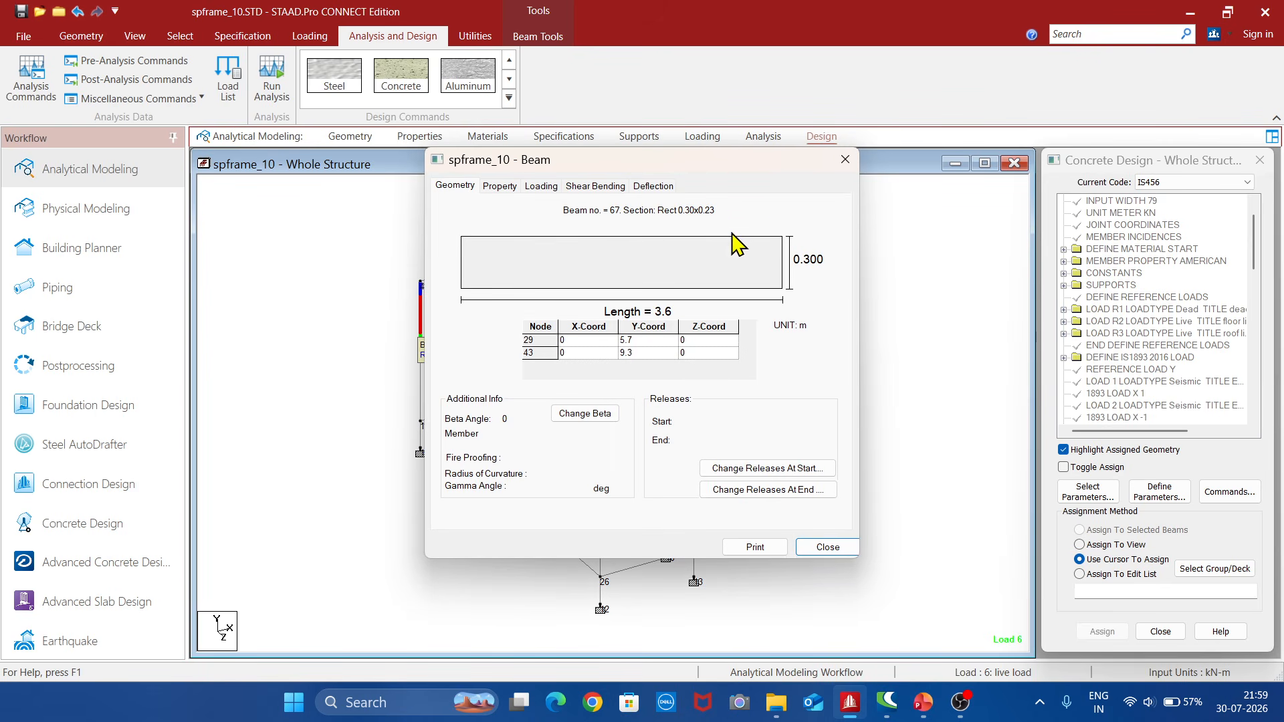
pyautogui.click(845, 161)
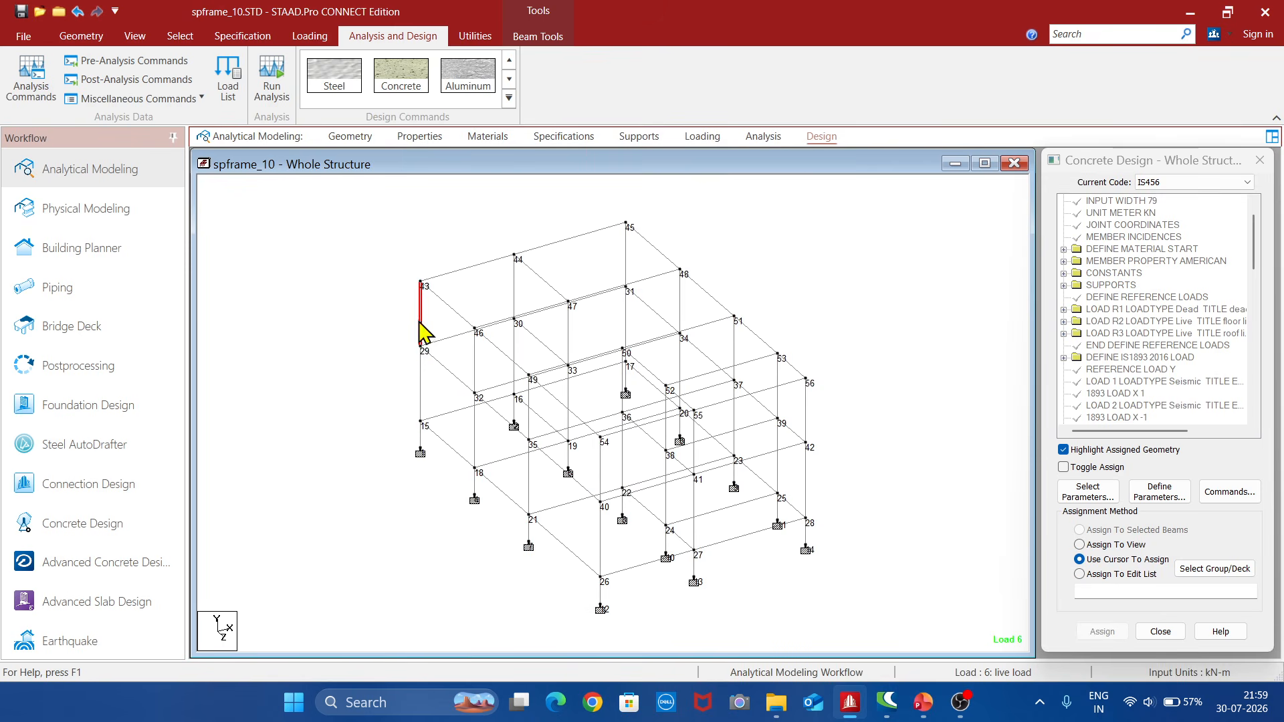
pyautogui.doubleClick(420, 391)
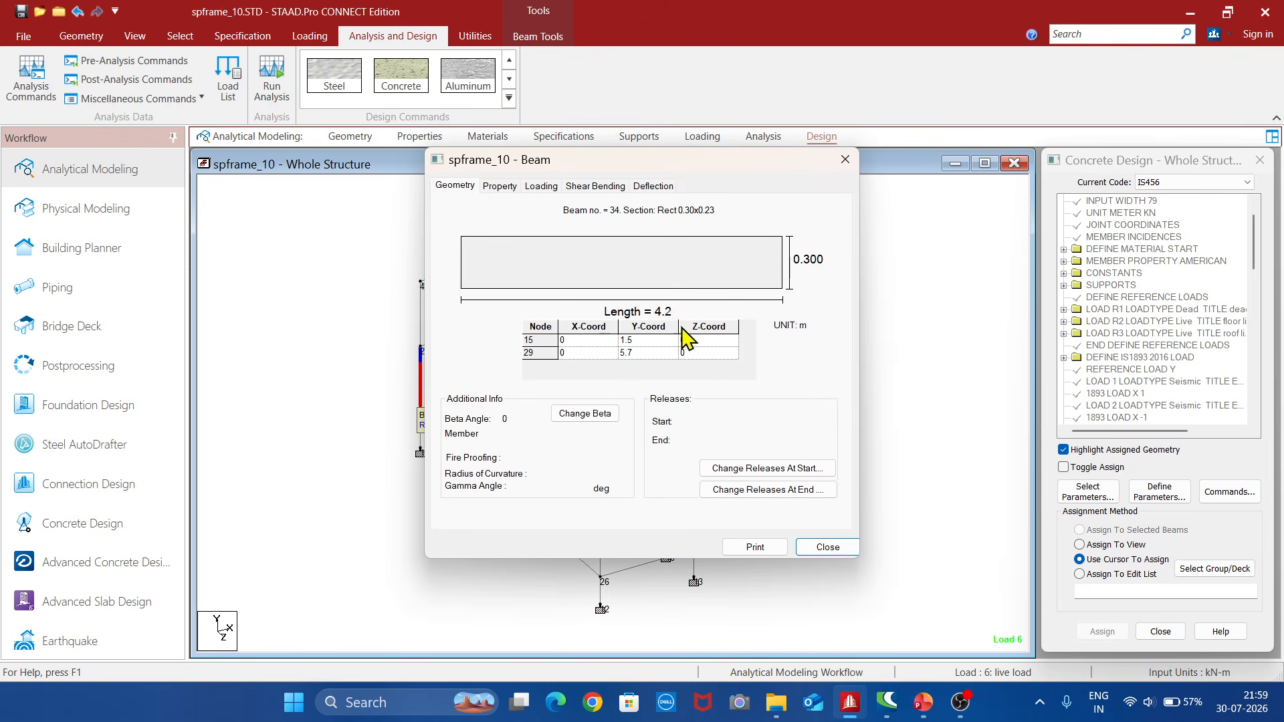
pyautogui.click(827, 546)
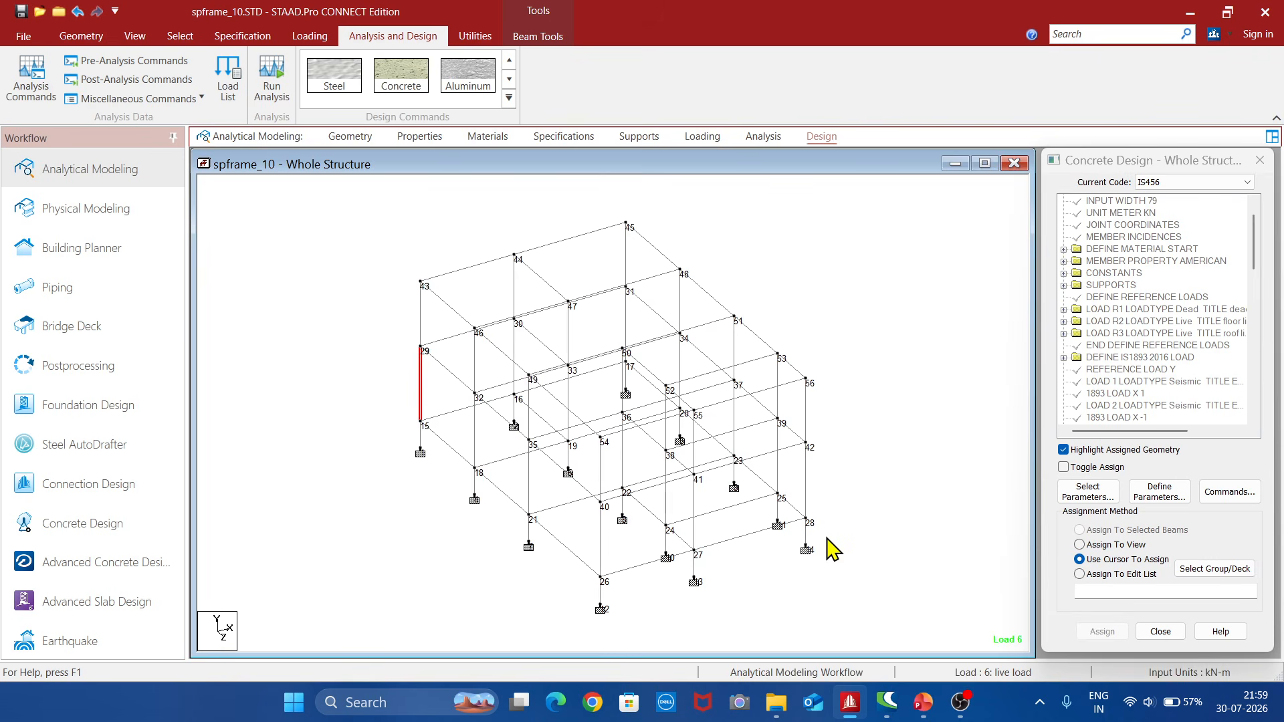
pyautogui.doubleClick(529, 482)
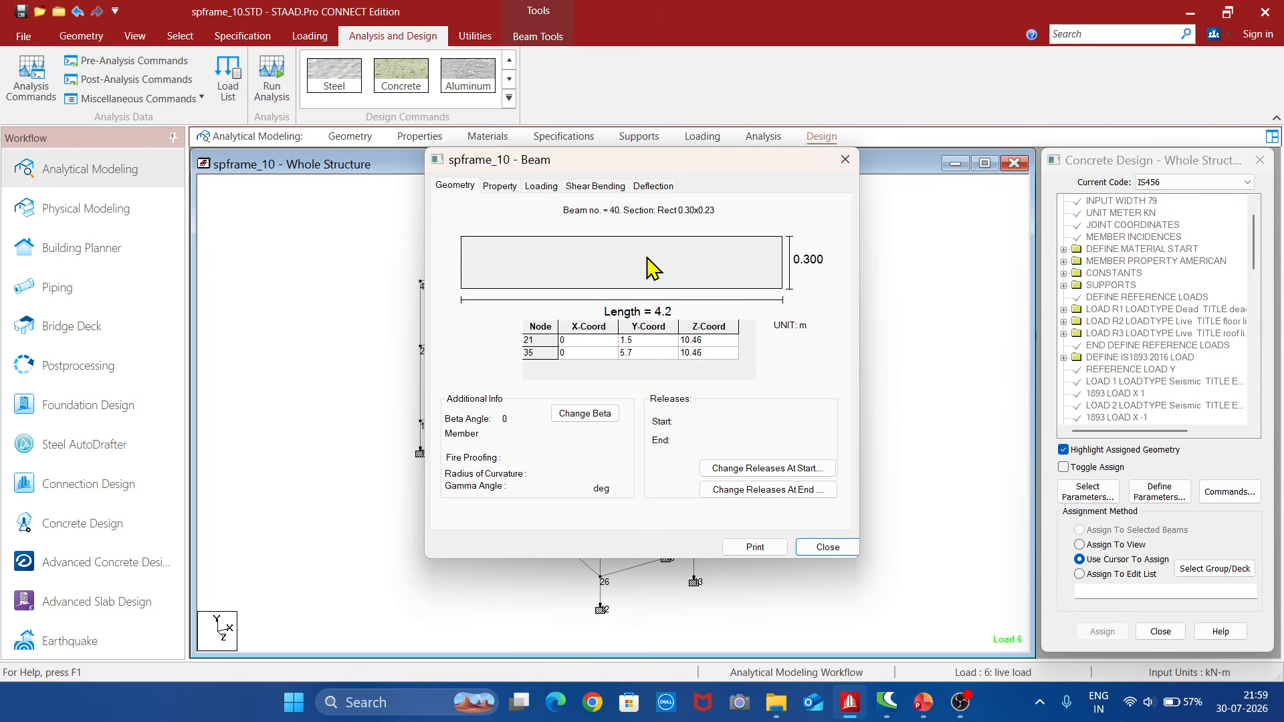
pyautogui.click(847, 549)
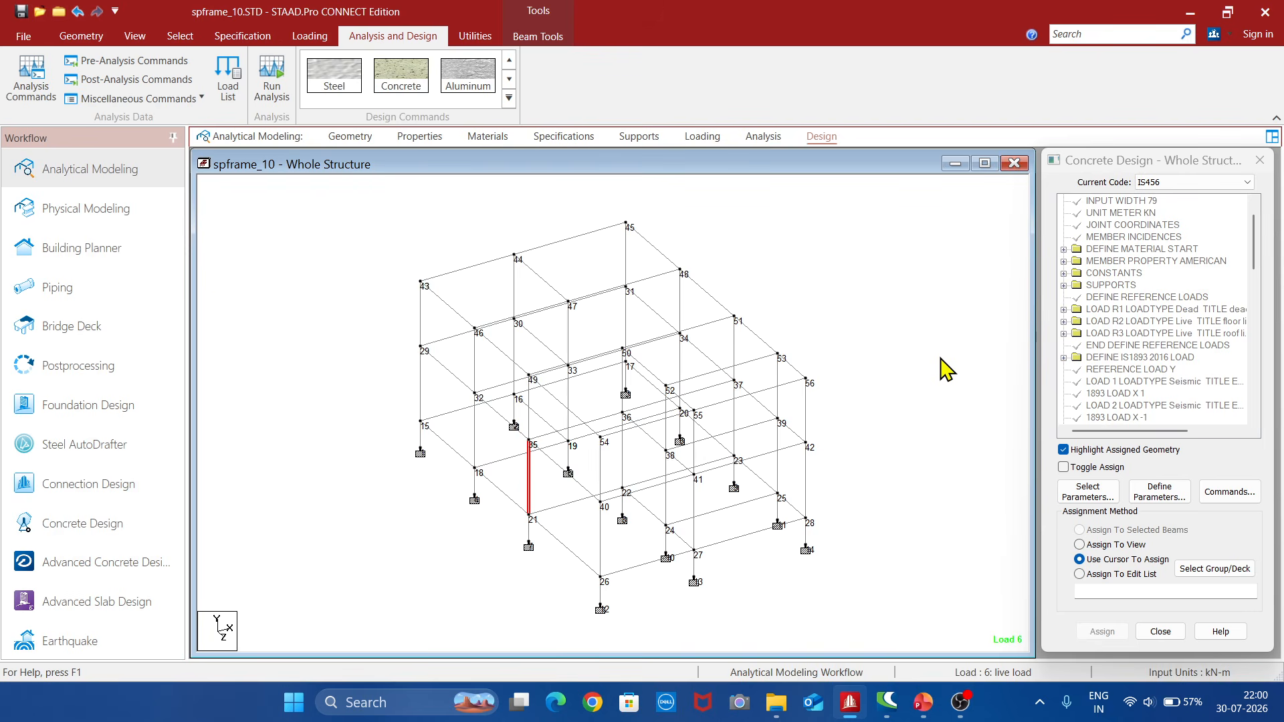
pyautogui.click(899, 350)
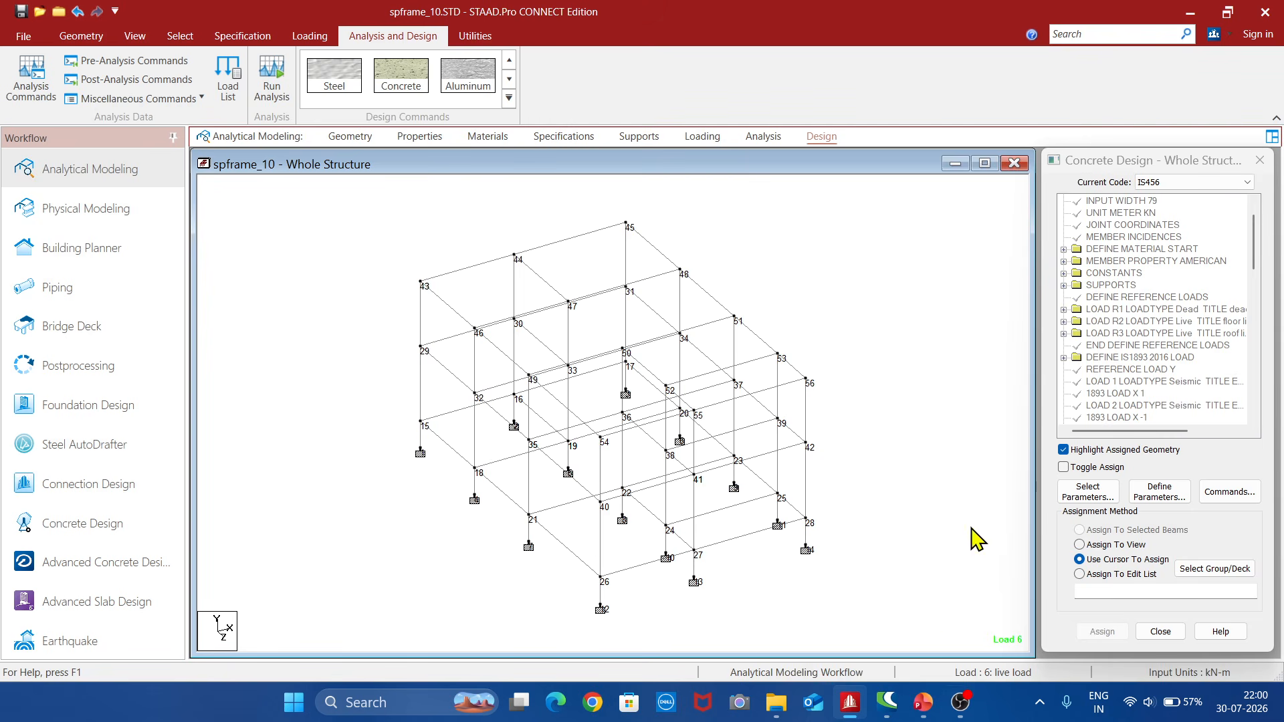
pyautogui.moveTo(966, 705)
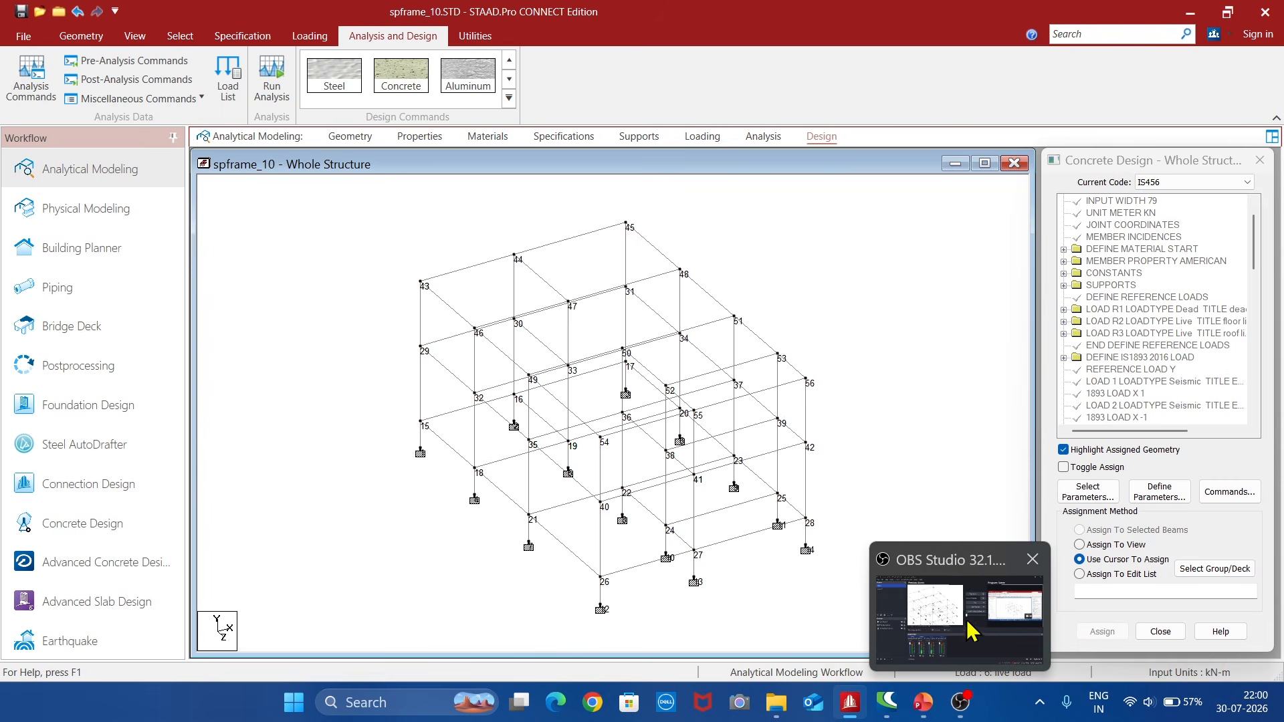
pyautogui.click(961, 707)
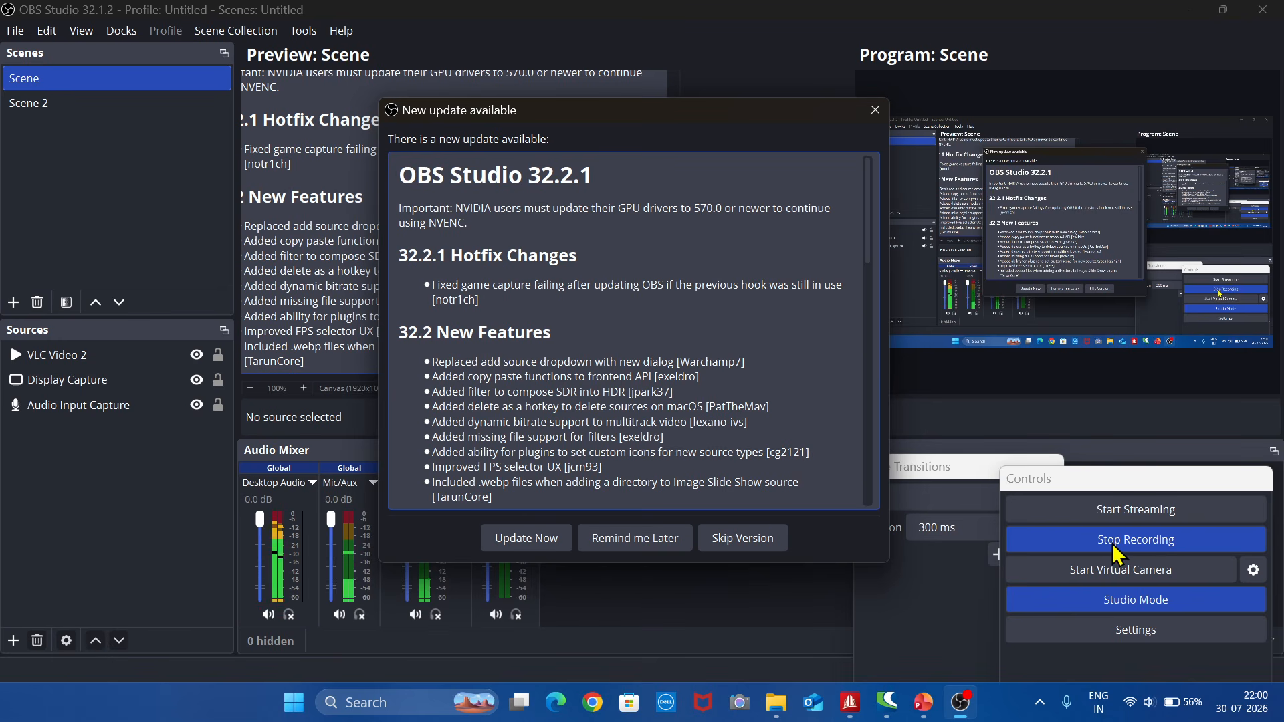
pyautogui.click(742, 538)
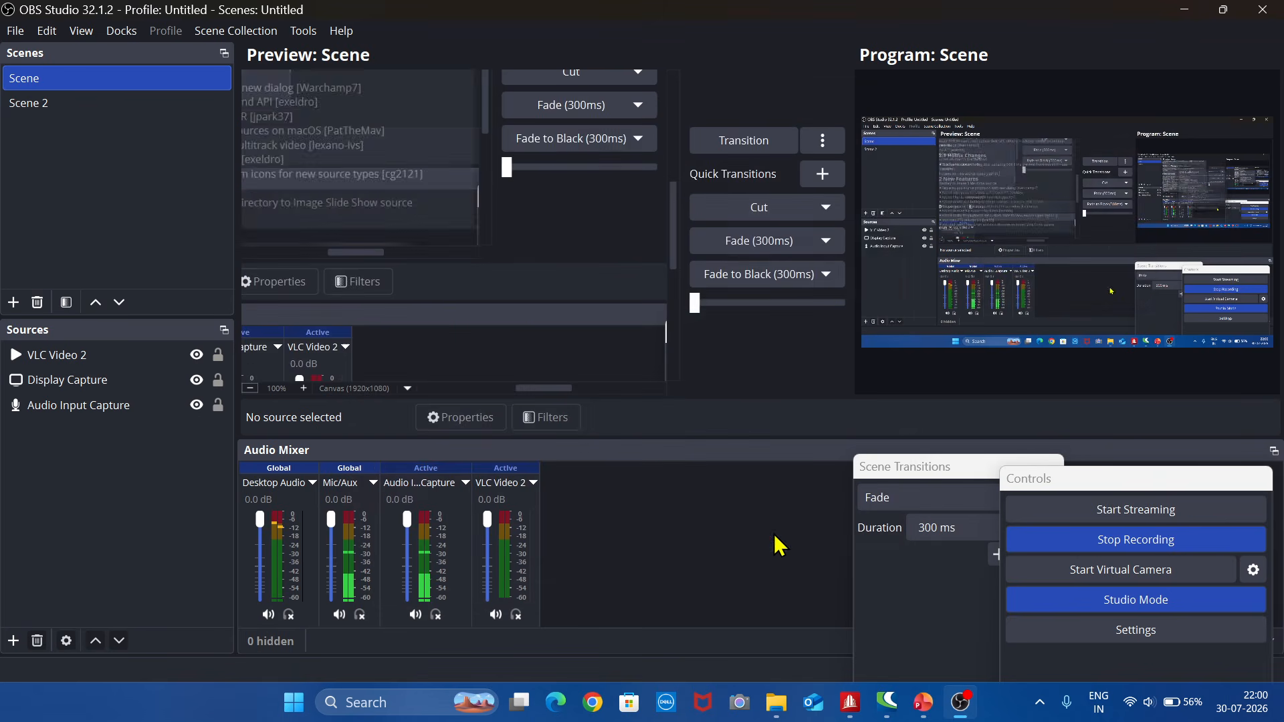